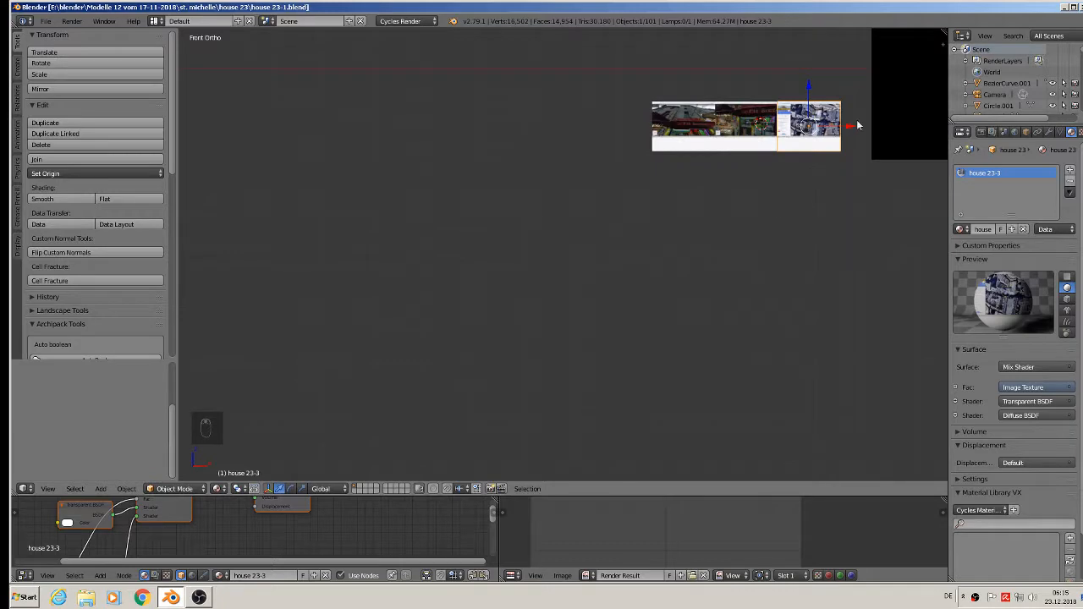
- Move the large black plane onto a different layer
middle_click_drag(784, 188, 399, 368, "shift")
right_click(583, 253)
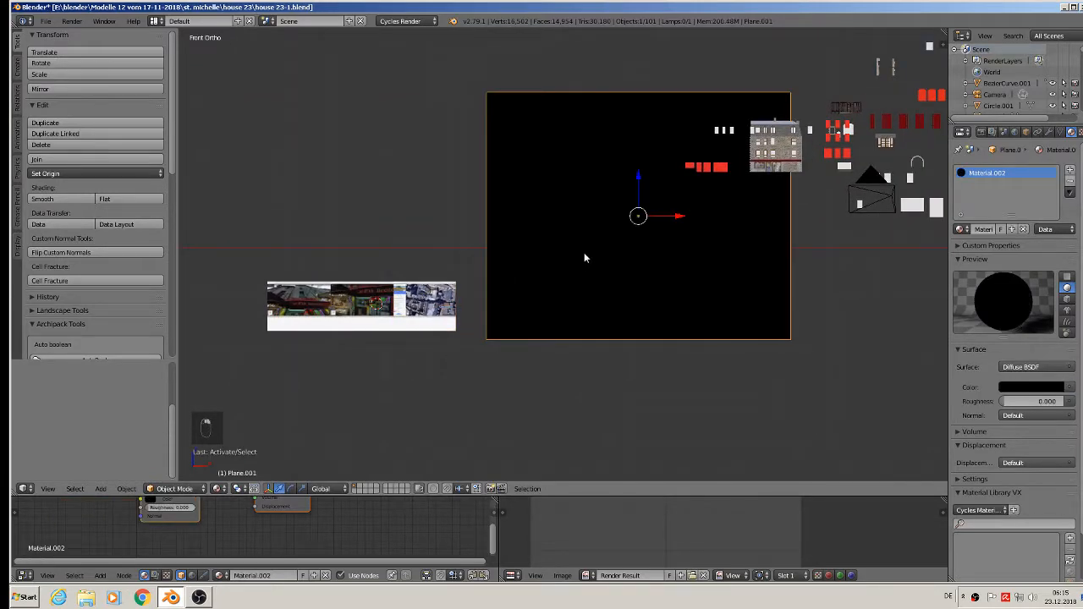
key("m")
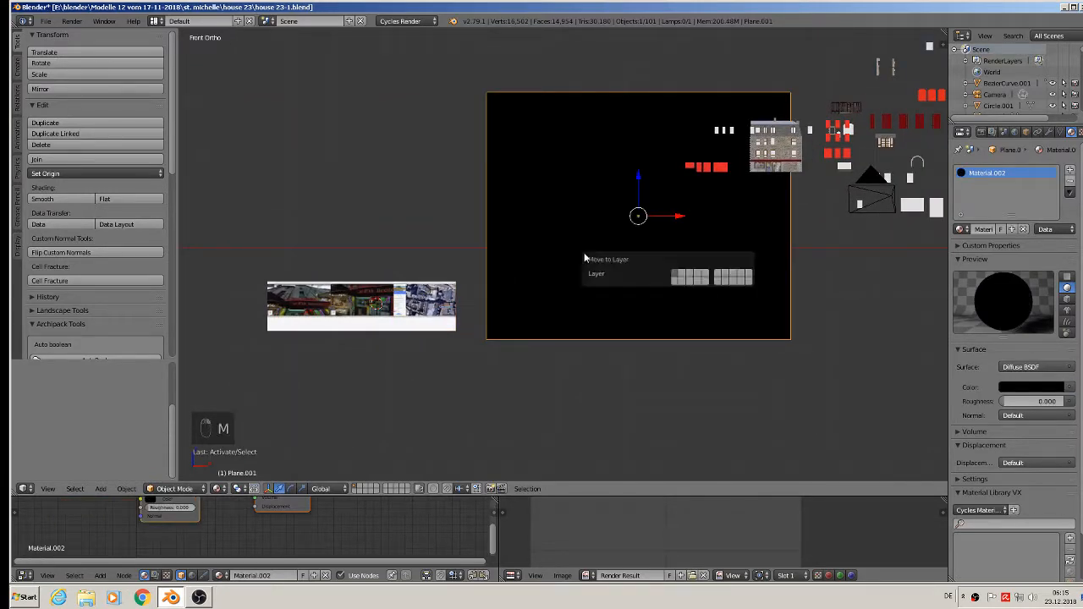
left_click(684, 278)
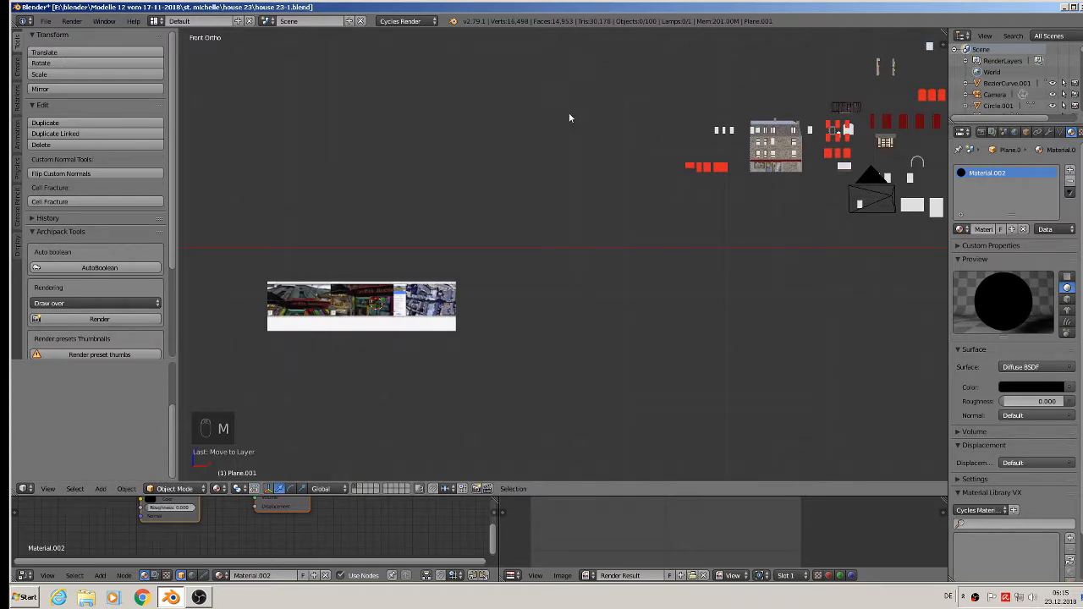
- Zoom and pan to frame the Le P'tit Breton reference photos
scroll(385, 257, "up", 6)
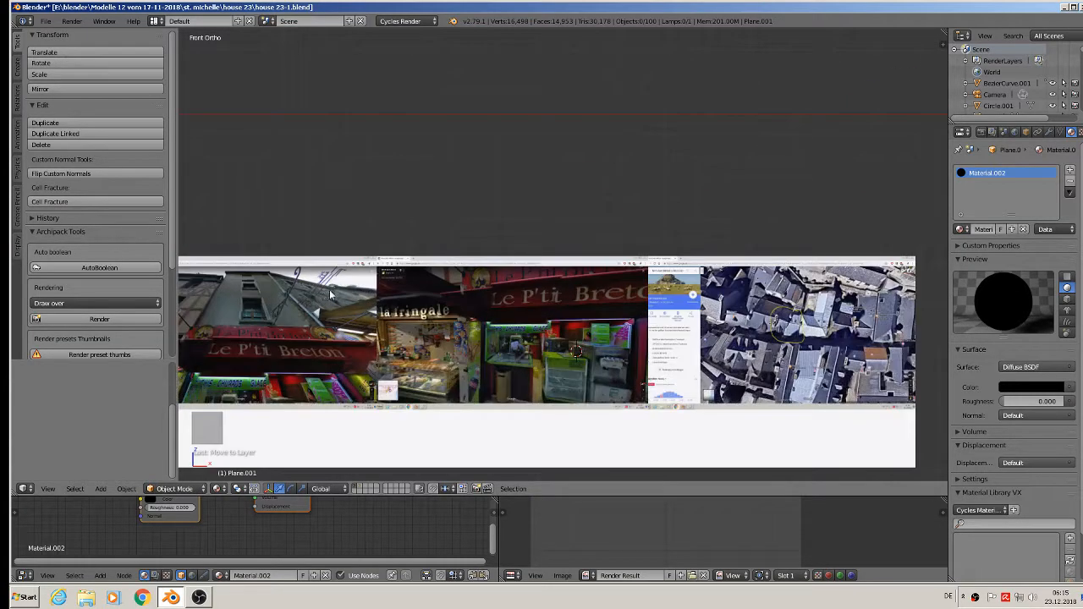
scroll(329, 289, "up", 2)
middle_click_drag(329, 289, 492, 161, "shift")
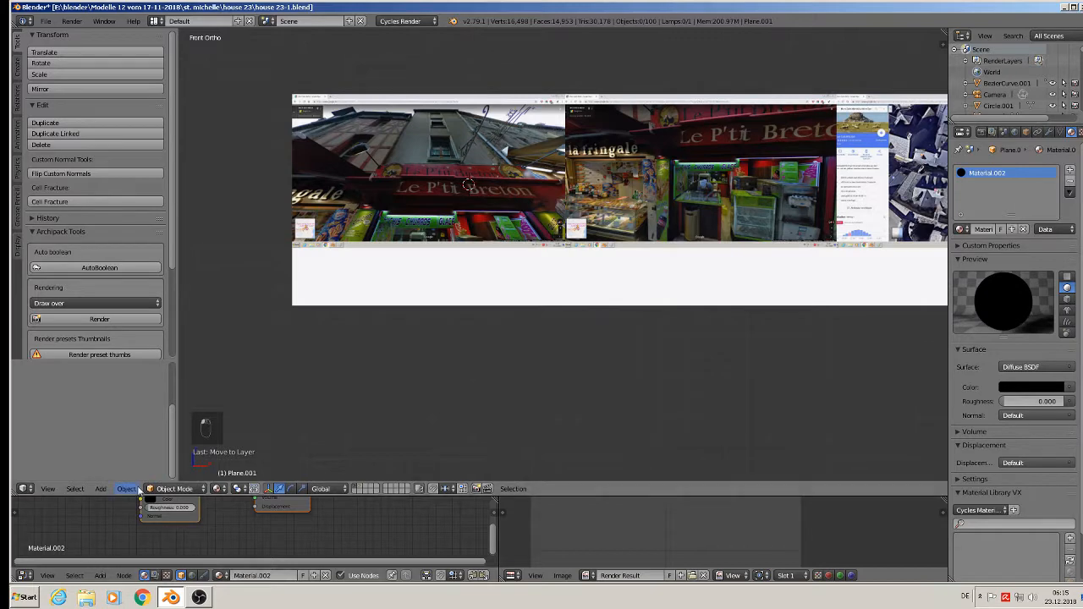
scroll(427, 254, "up", 4)
scroll(427, 253, "down", 2)
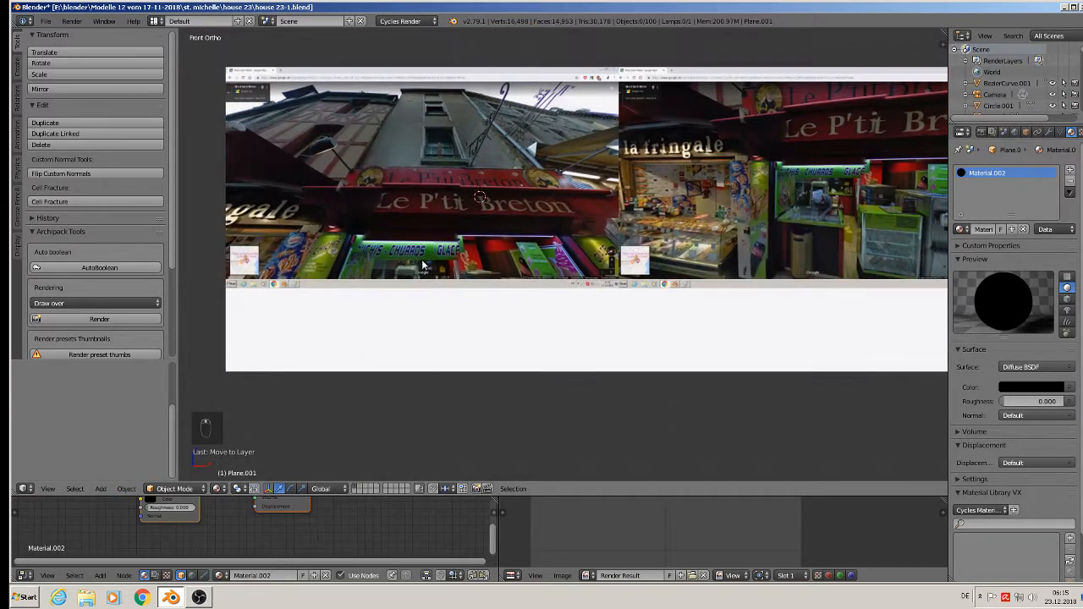
- Add a cube, scale it into a tall narrow box, and place it left of the reference photo
left_click(108, 488)
mouse_move(120, 474)
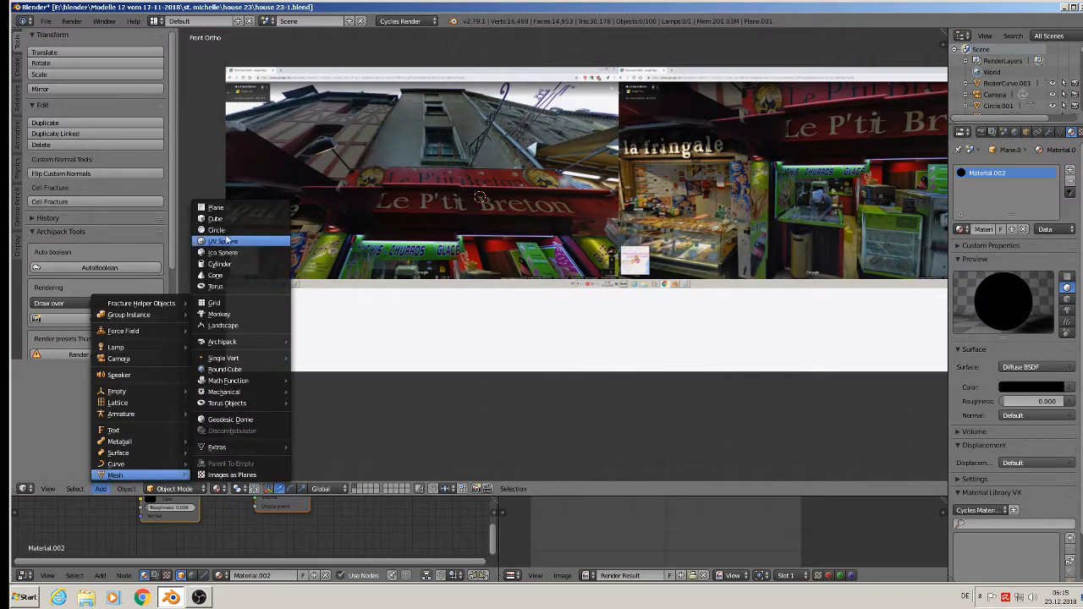
left_click(241, 217)
key("s")
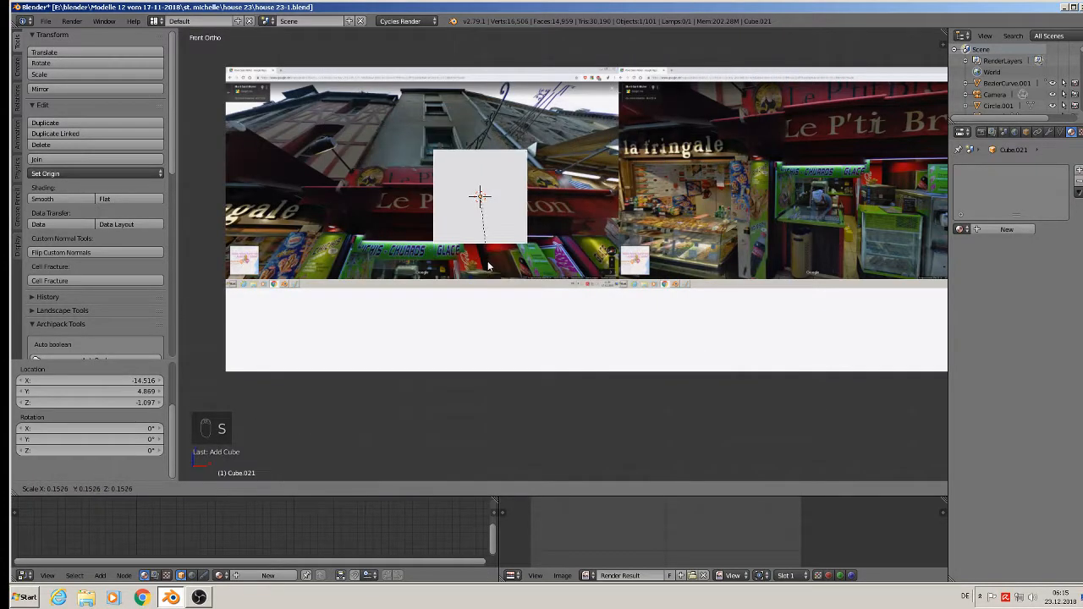
left_click(504, 264)
key("s")
key("z")
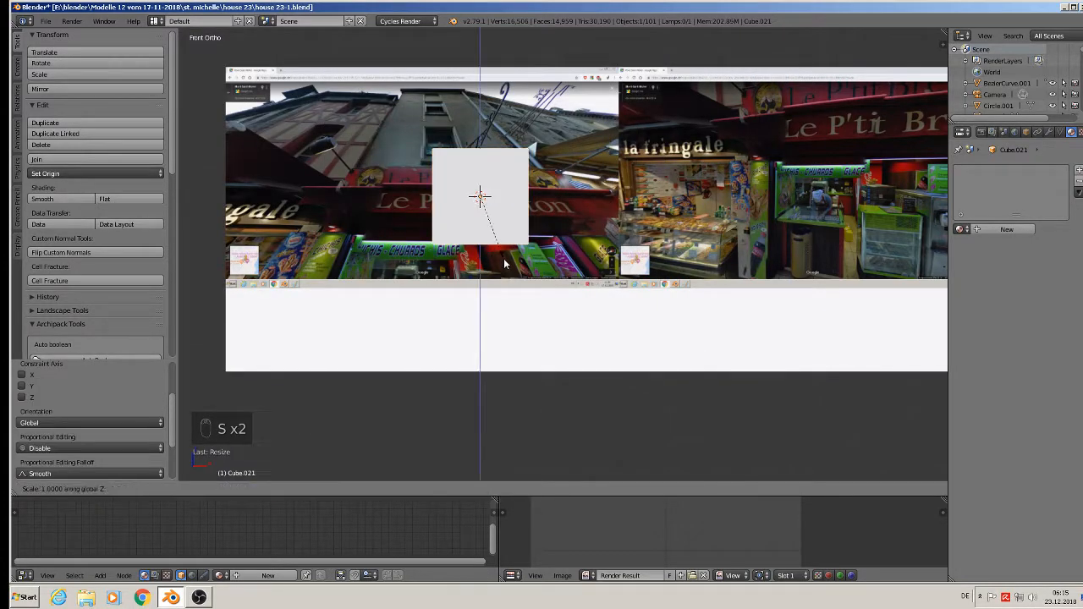
left_click(542, 345)
left_click_drag(523, 198, 304, 176)
middle_click_drag(291, 173, 543, 183, "shift")
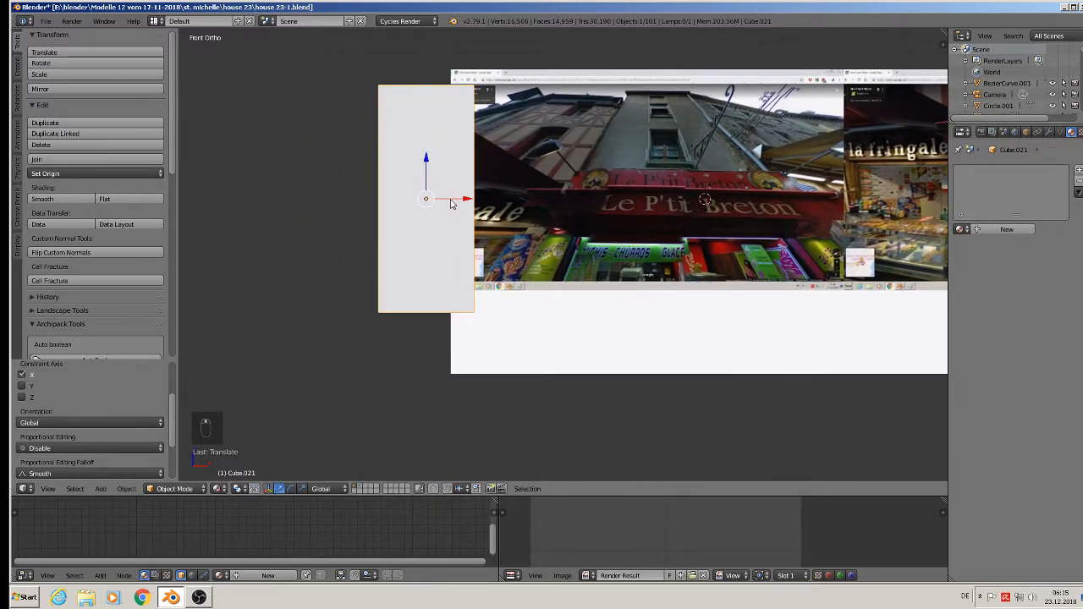
left_click_drag(452, 204, 387, 203)
- Add three horizontal loop cuts in Edit Mode, splitting the box into four bands
key("Tab")
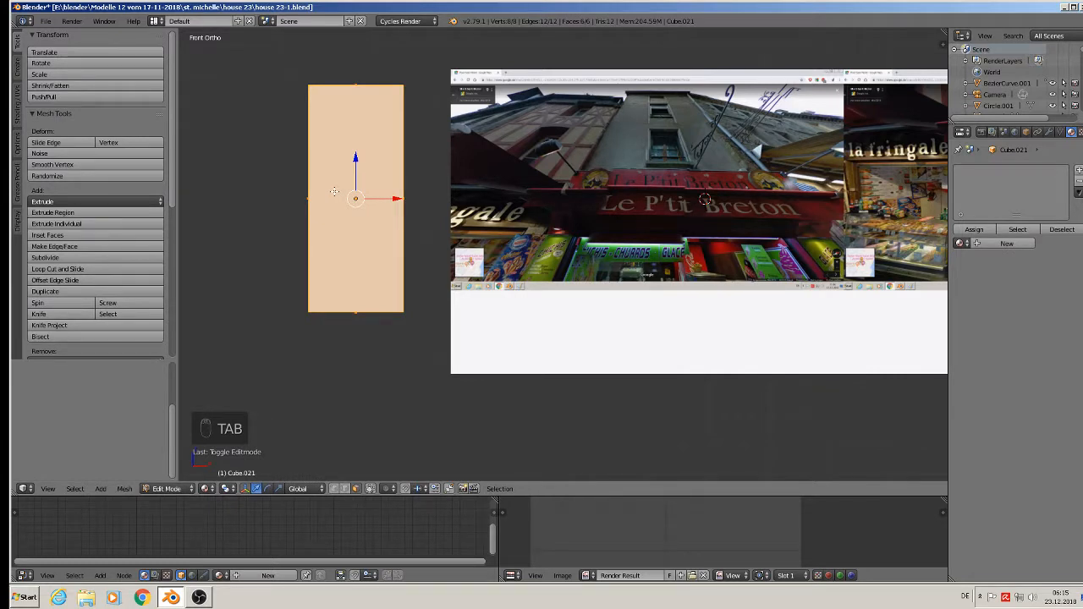
key("ctrl+r")
scroll(335, 191, "up", 2)
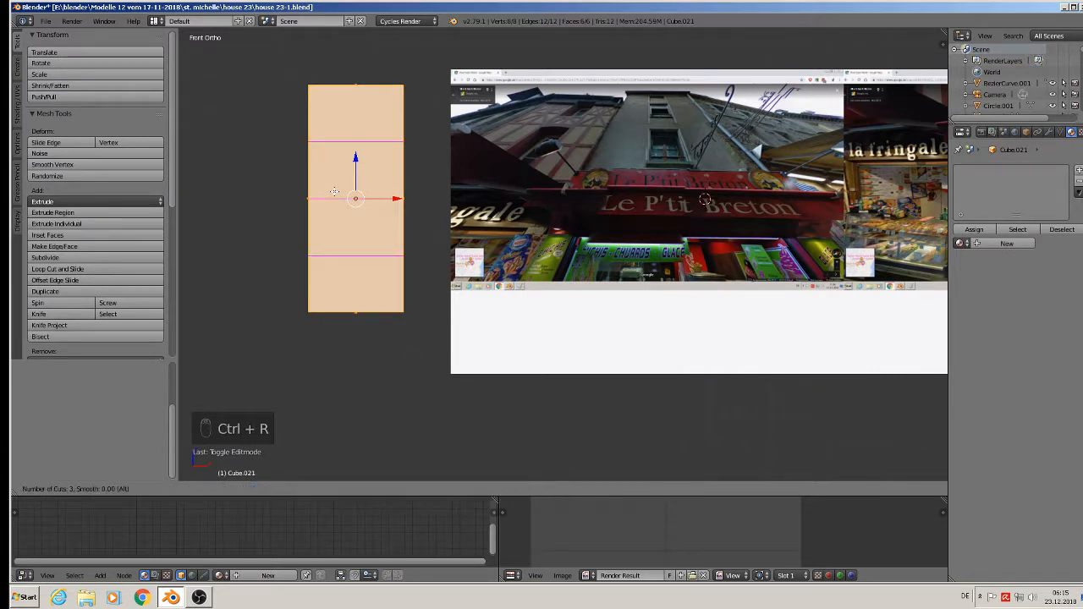
left_click(334, 191)
right_click(334, 191)
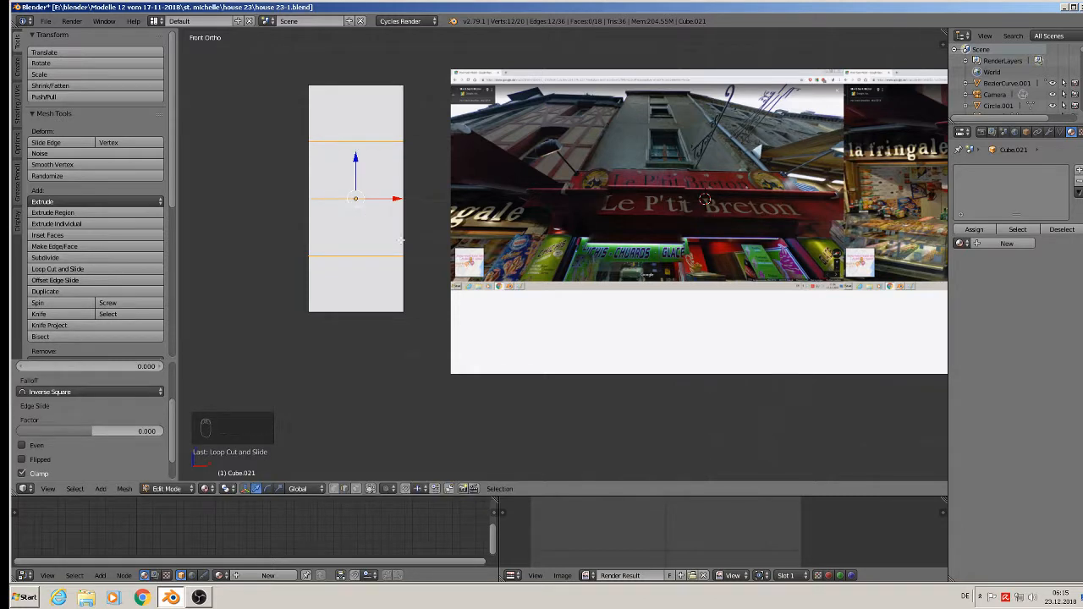
key("a")
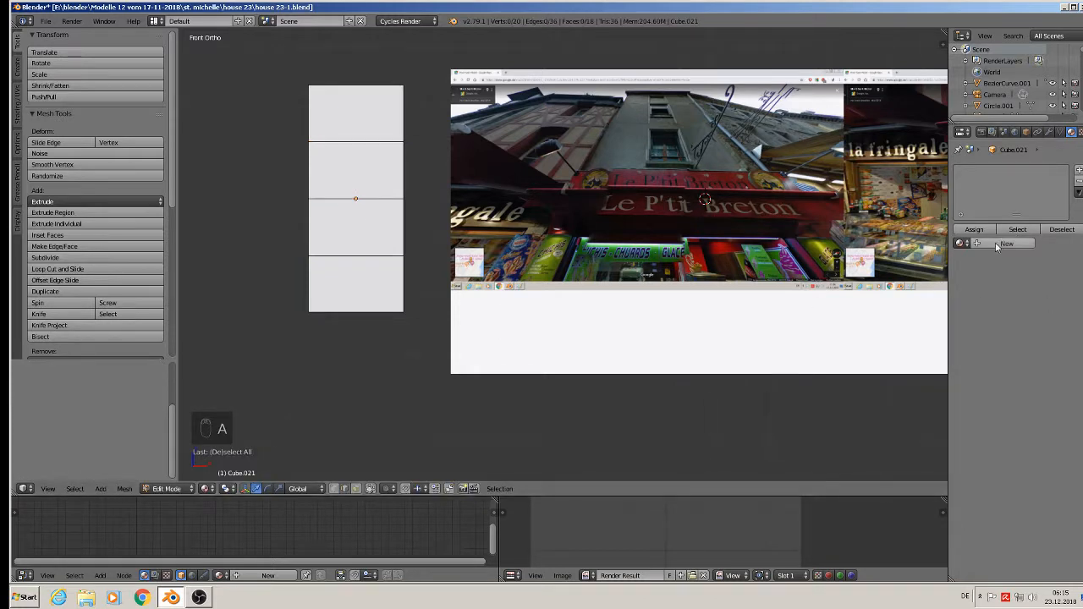
left_click(959, 243)
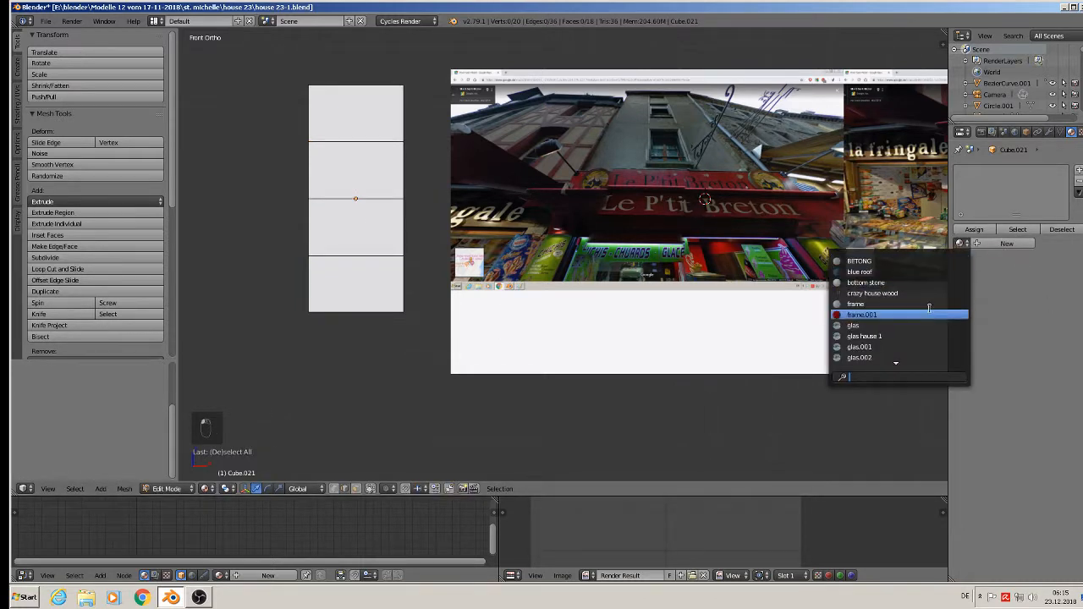
- Give the box the white Material and add a second slot with red Material.001
type("ma")
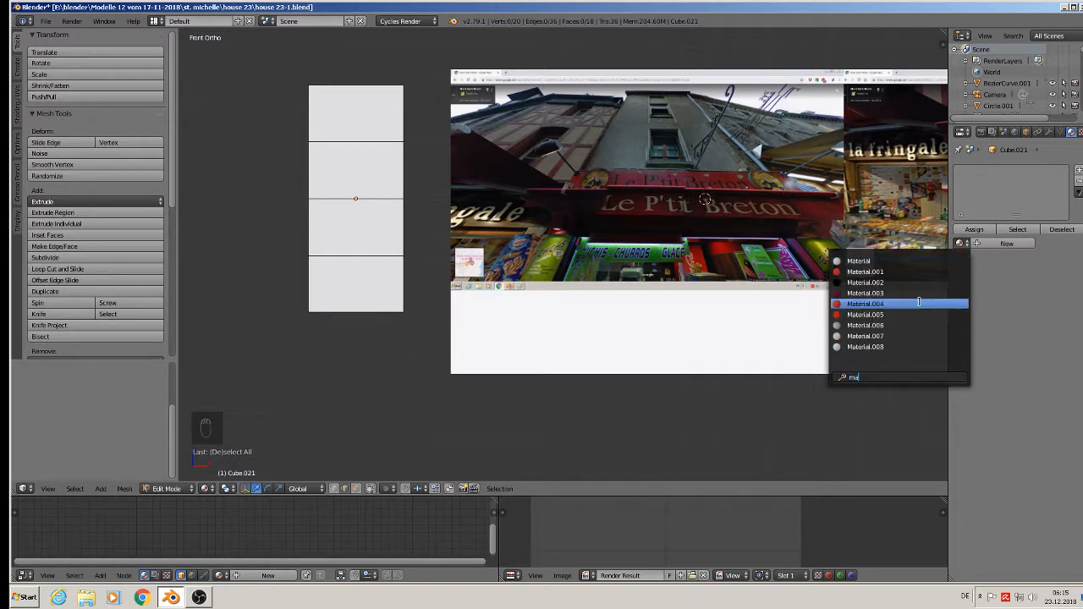
left_click(890, 261)
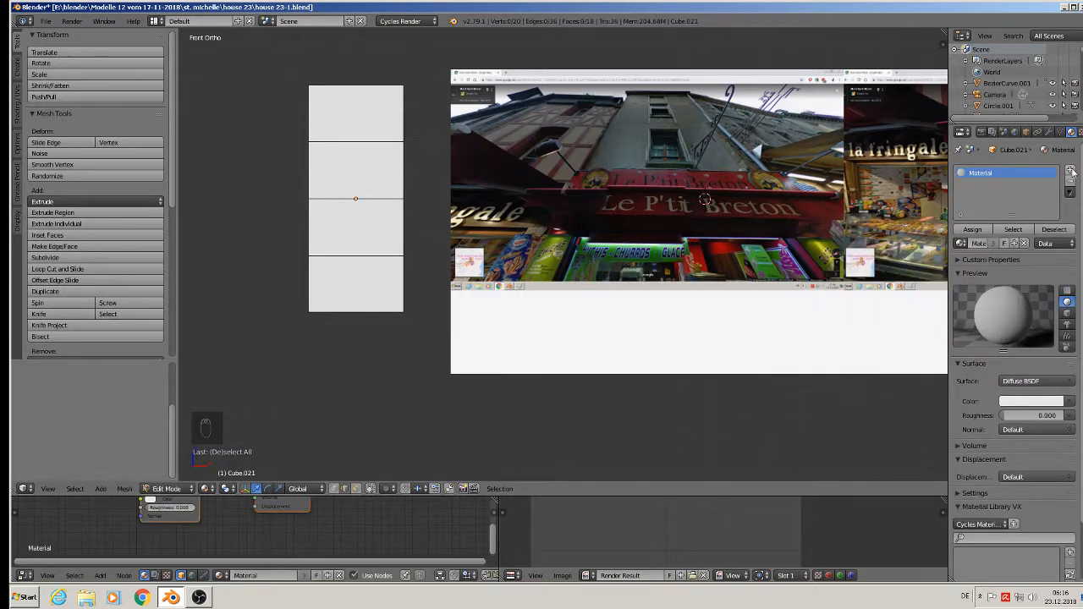
left_click(1070, 171)
left_click(959, 246)
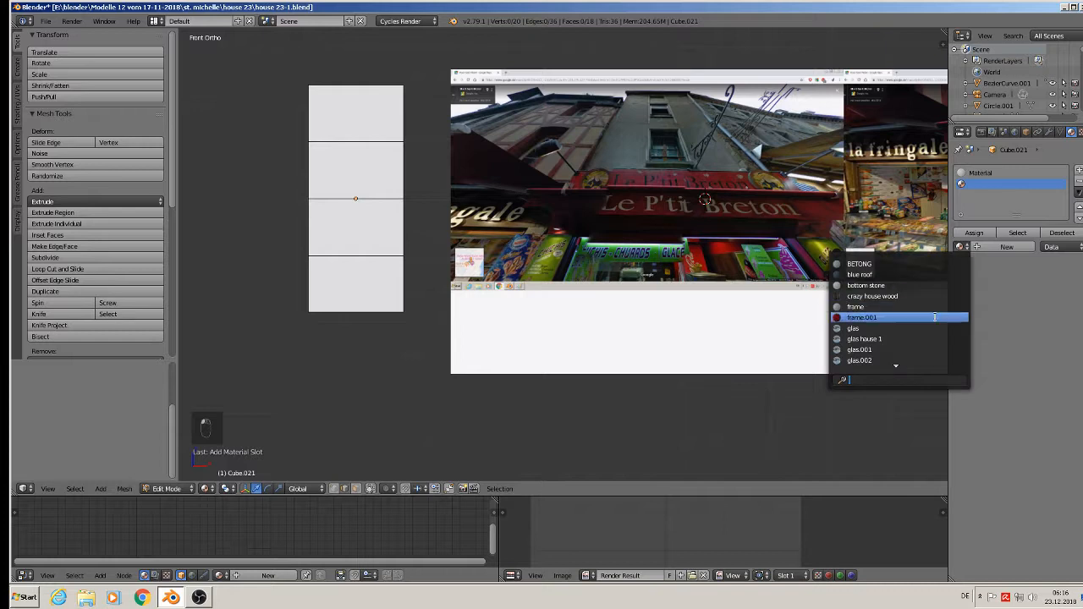
type("mater")
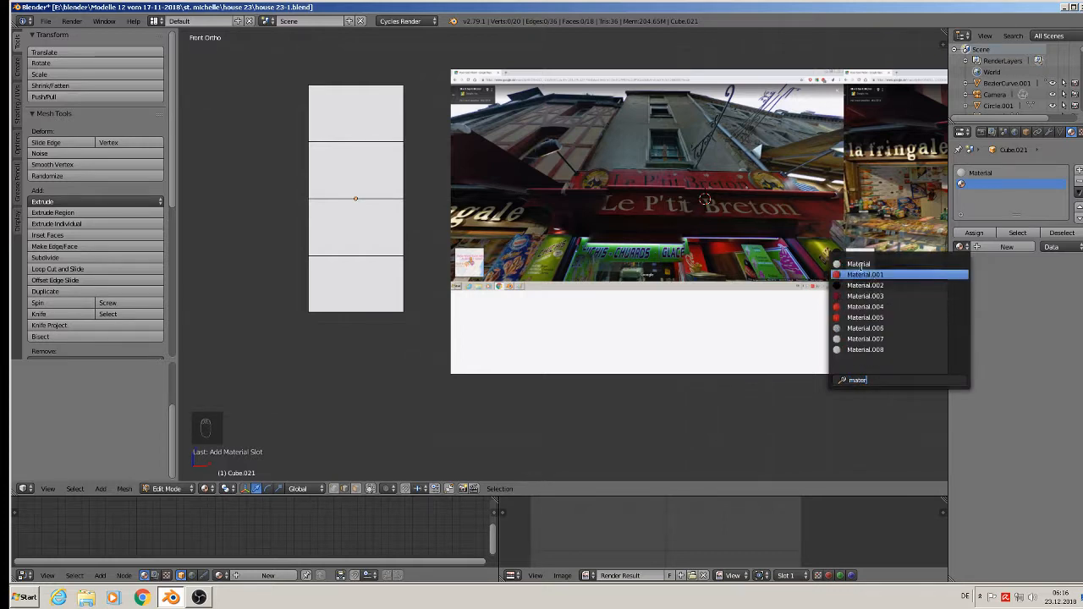
left_click(862, 274)
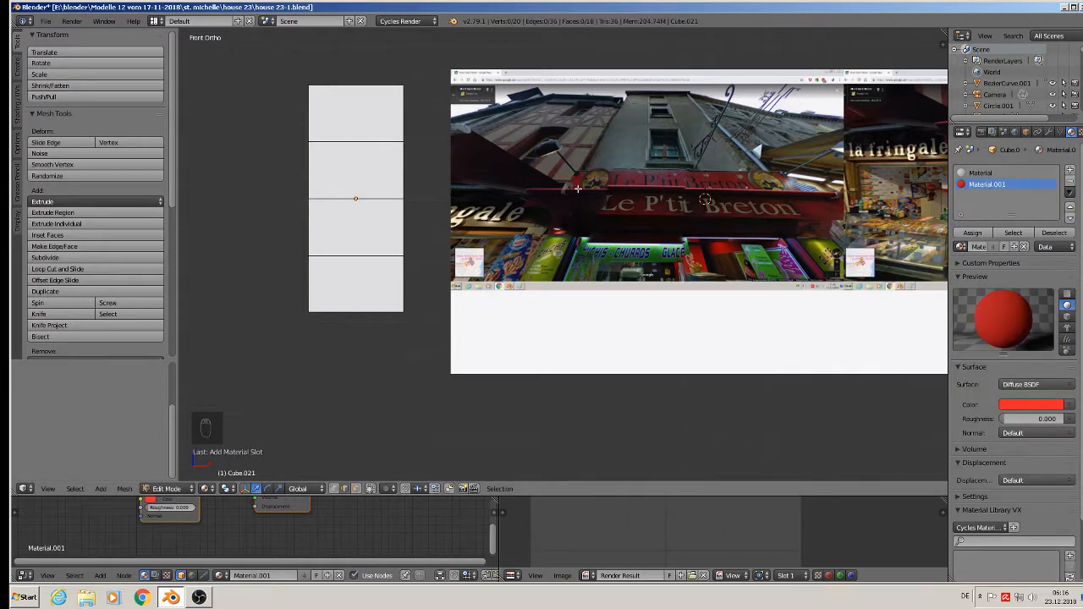
- Assign Material.001 to the top and third bands in face select mode
left_click(357, 489)
right_click(305, 228, "alt")
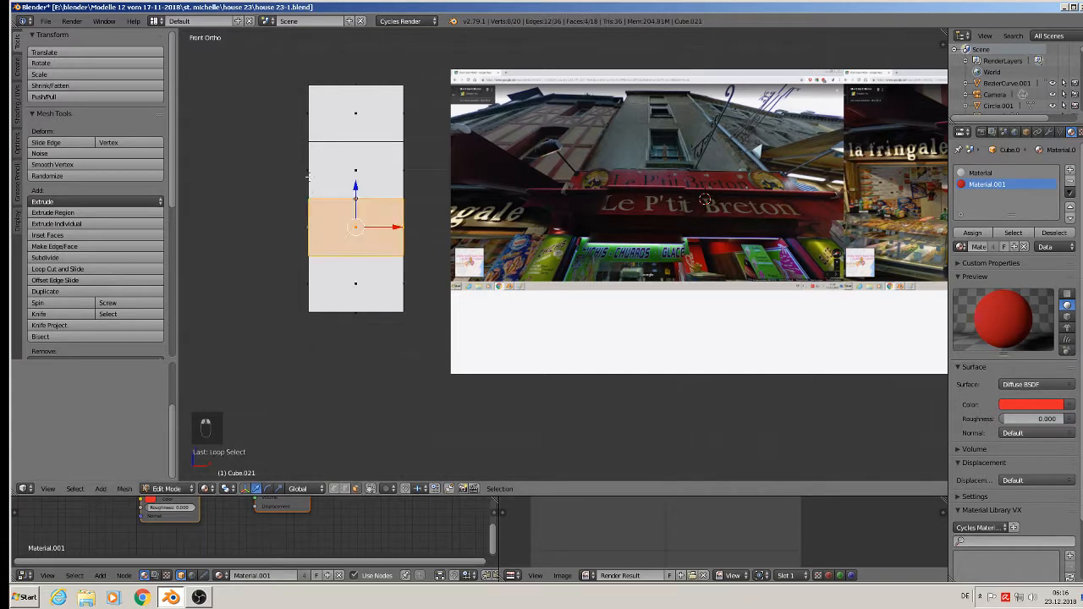
right_click(312, 112, "alt+shift")
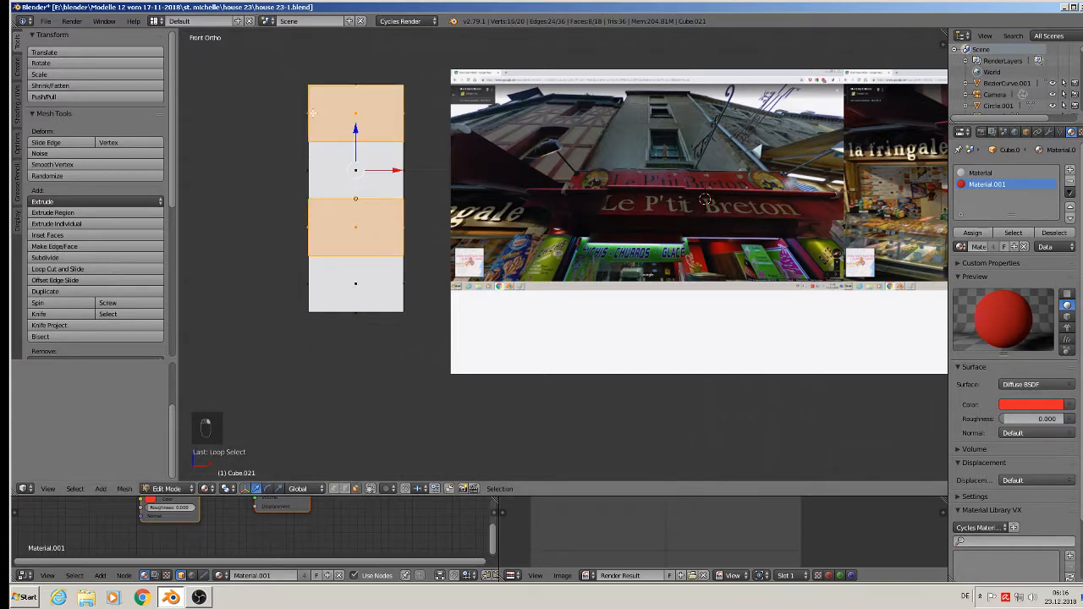
left_click(972, 232)
key("a")
key("Tab")
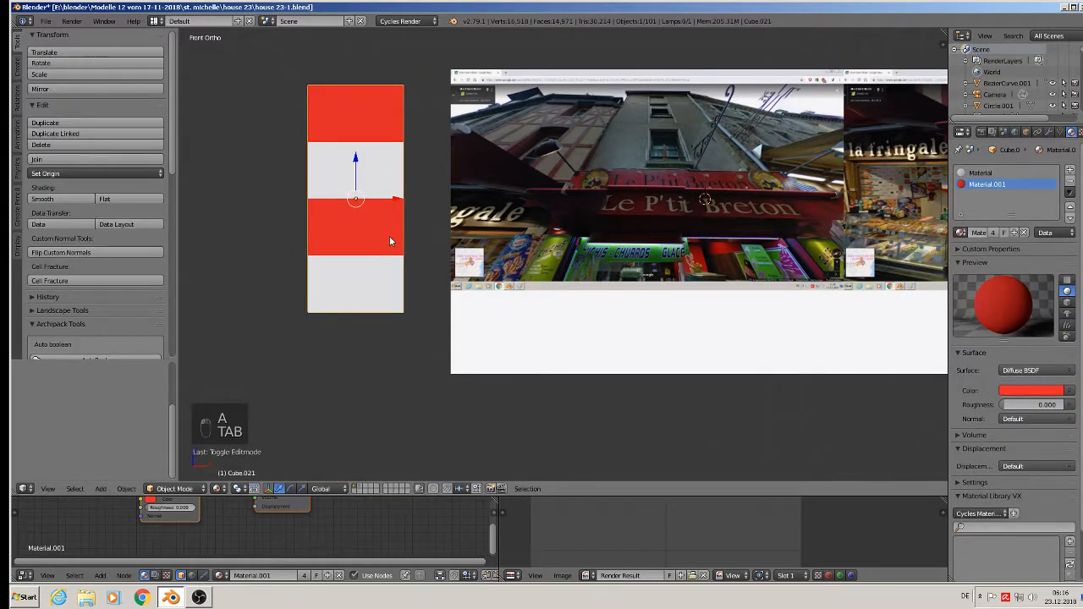
- Zoom and pan around the striped block and the reference photo to inspect the stripes
scroll(450, 287, "down", 2)
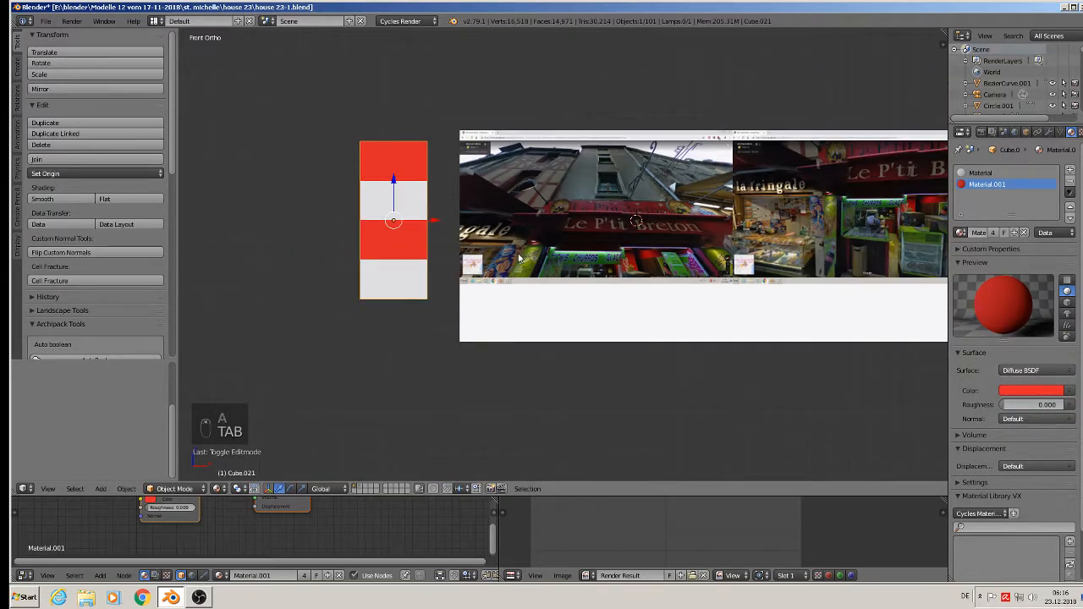
scroll(614, 187, "up", 4)
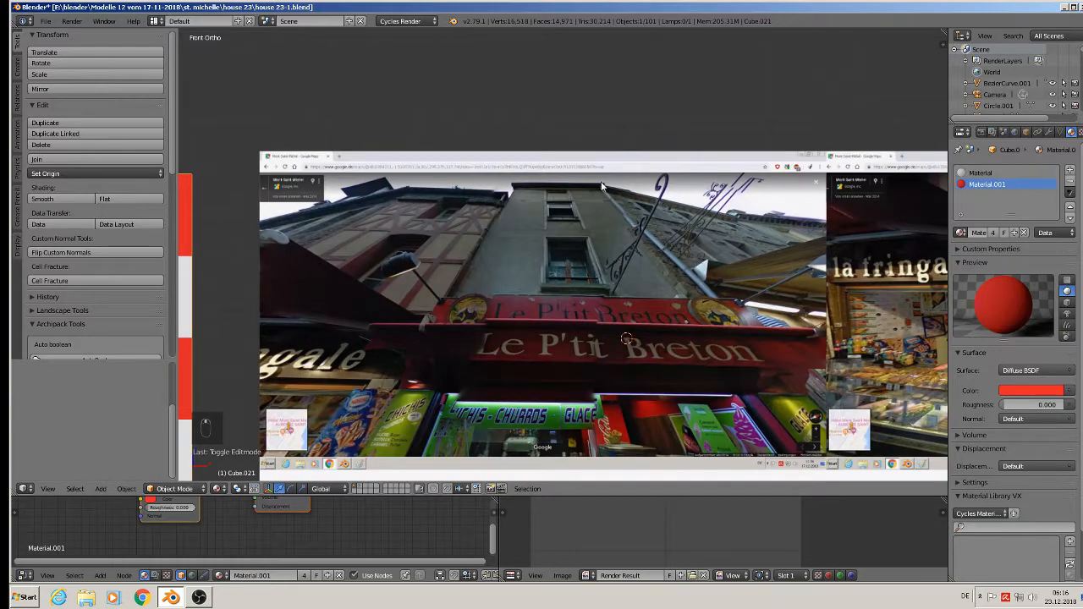
scroll(602, 186, "down", 6)
middle_click_drag(819, 241, 530, 291, "shift")
scroll(634, 301, "up", 4)
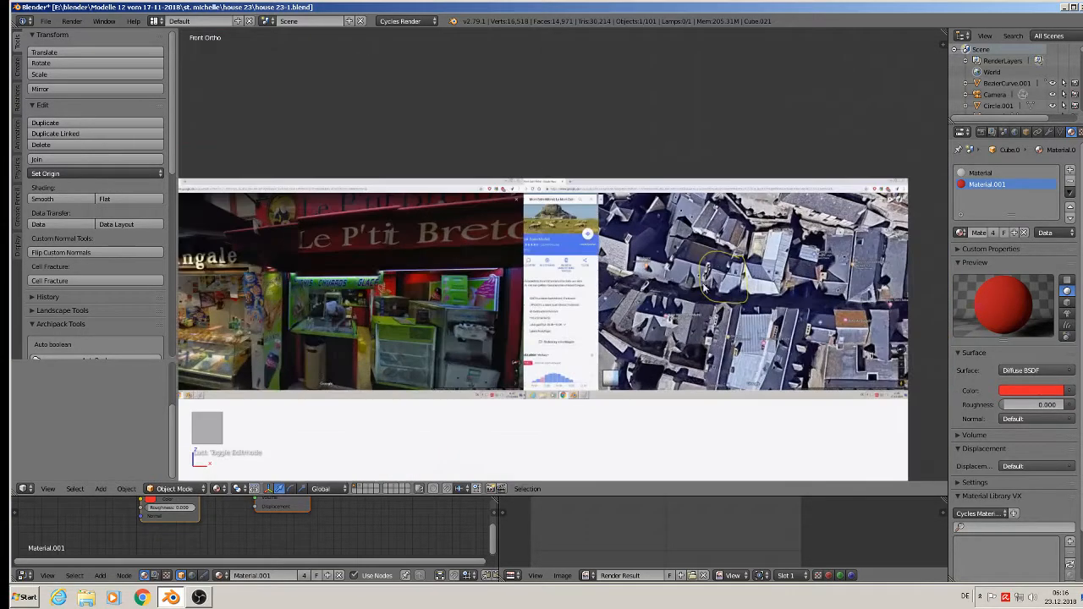
scroll(704, 287, "up", 5)
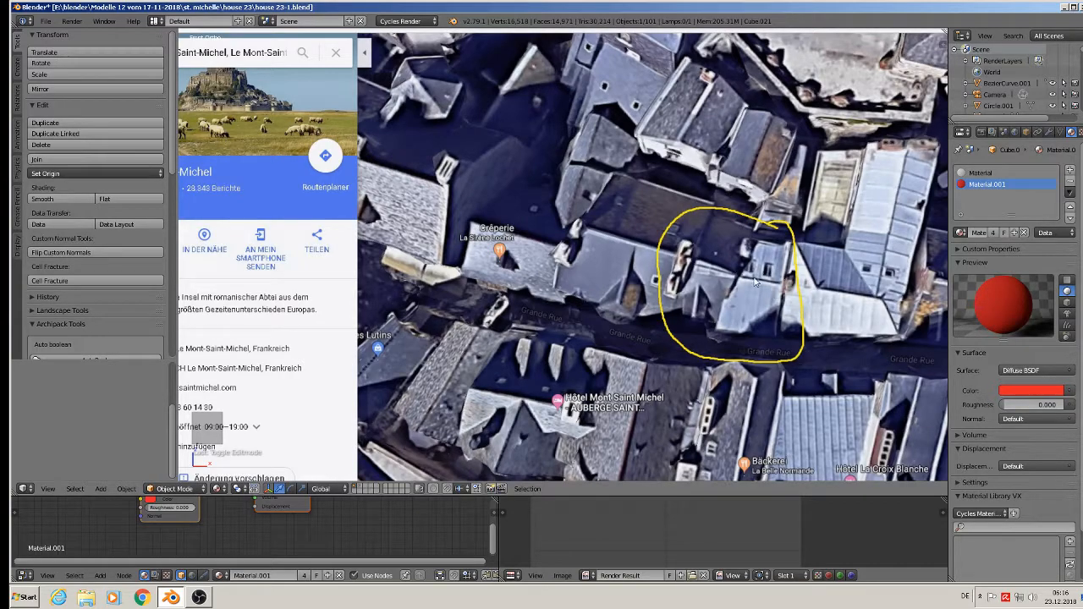
scroll(764, 297, "down", 3)
scroll(762, 300, "up", 4)
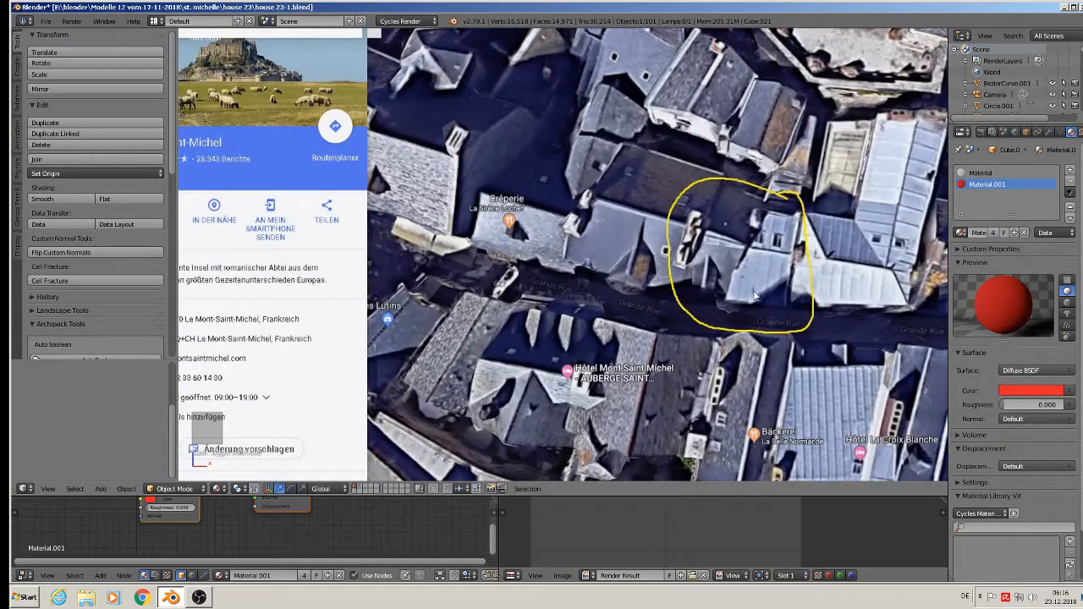
scroll(755, 296, "down", 10)
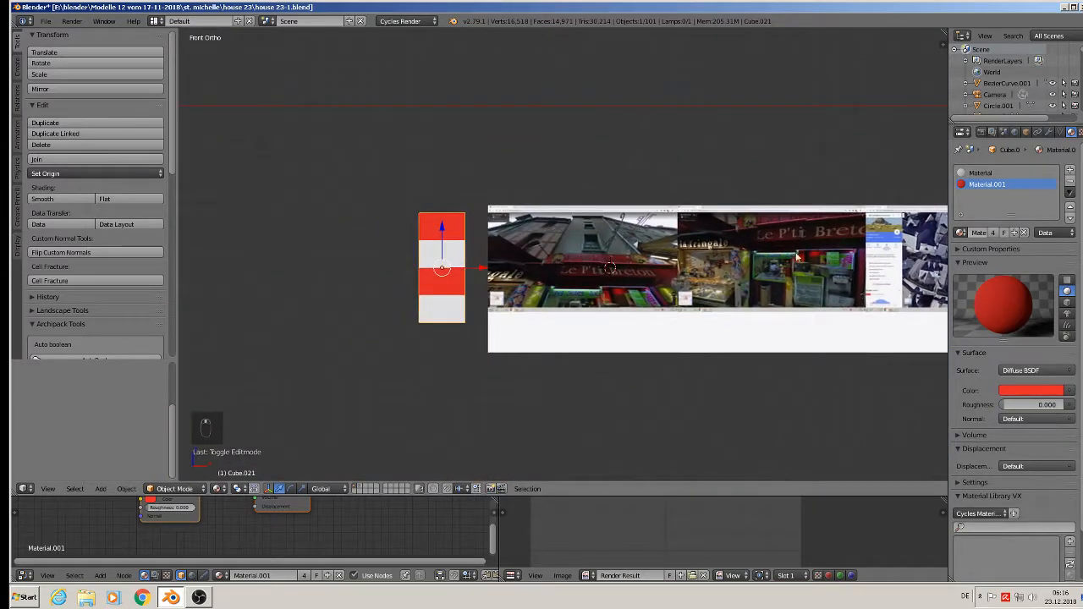
scroll(592, 245, "up", 3)
- Add a vertical loop cut through the middle of the block
middle_click_drag(429, 230, 339, 195)
scroll(339, 194, "up", 4)
key("Tab")
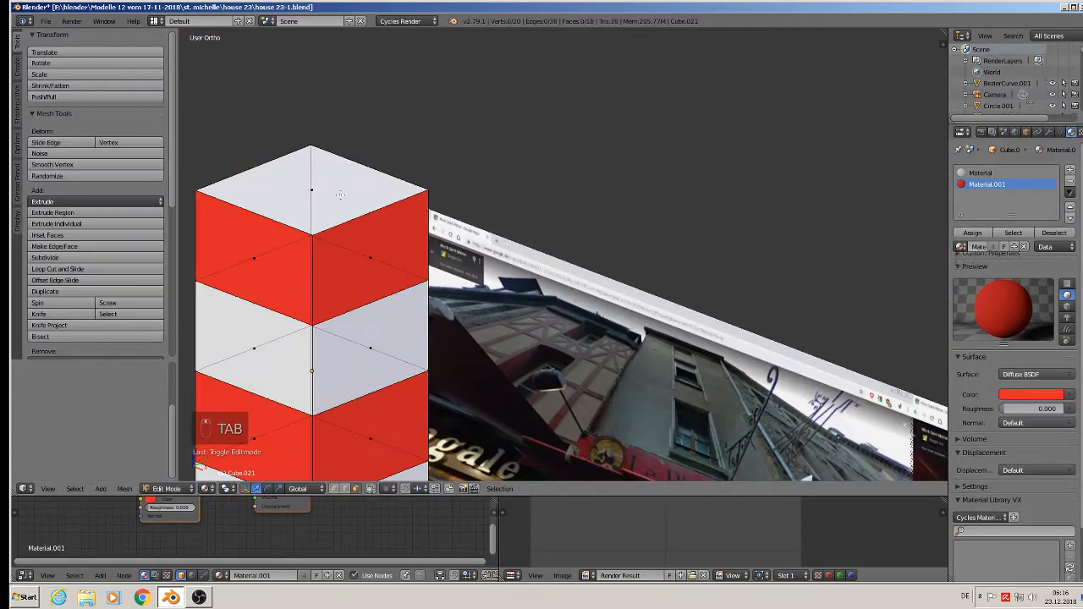
key("ctrl+r")
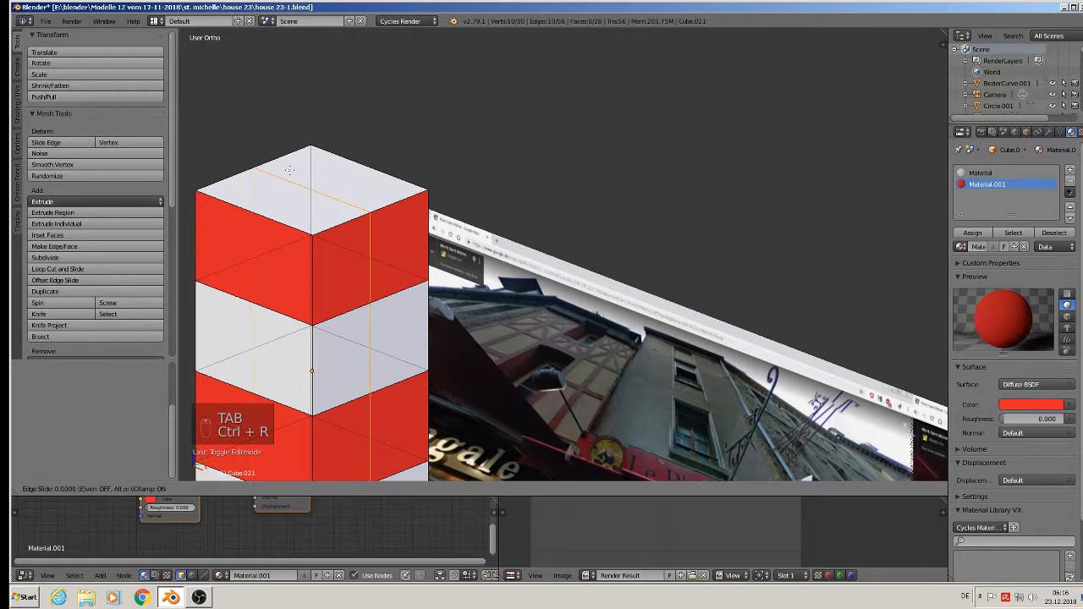
left_click(288, 170)
right_click(289, 170)
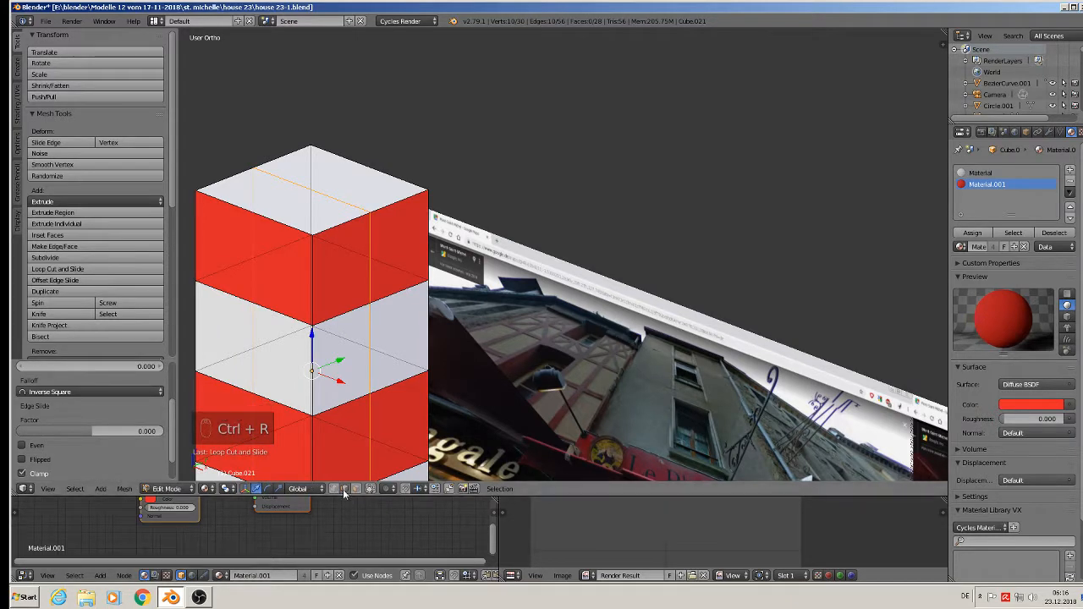
- Raise the top centre edge straight up along Z into a pitched roof ridge
right_click(295, 187)
key("g")
key("z")
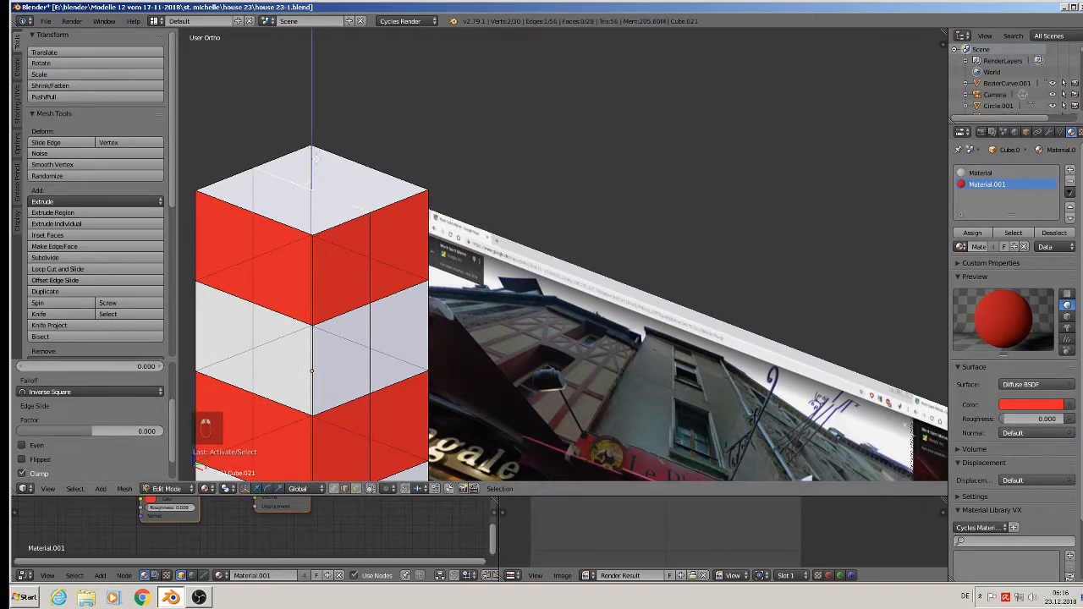
left_click(306, 109)
scroll(398, 287, "down", 4)
key("Tab")
middle_click_drag(394, 307, 388, 440)
scroll(449, 291, "down", 1)
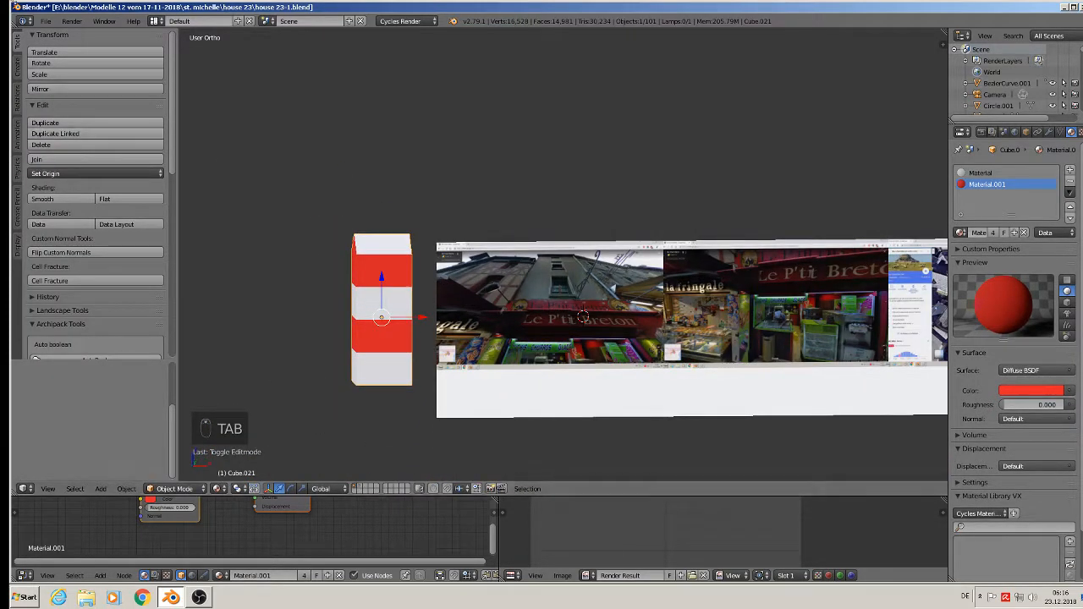
- Save the house file from the File menu
left_click(46, 20)
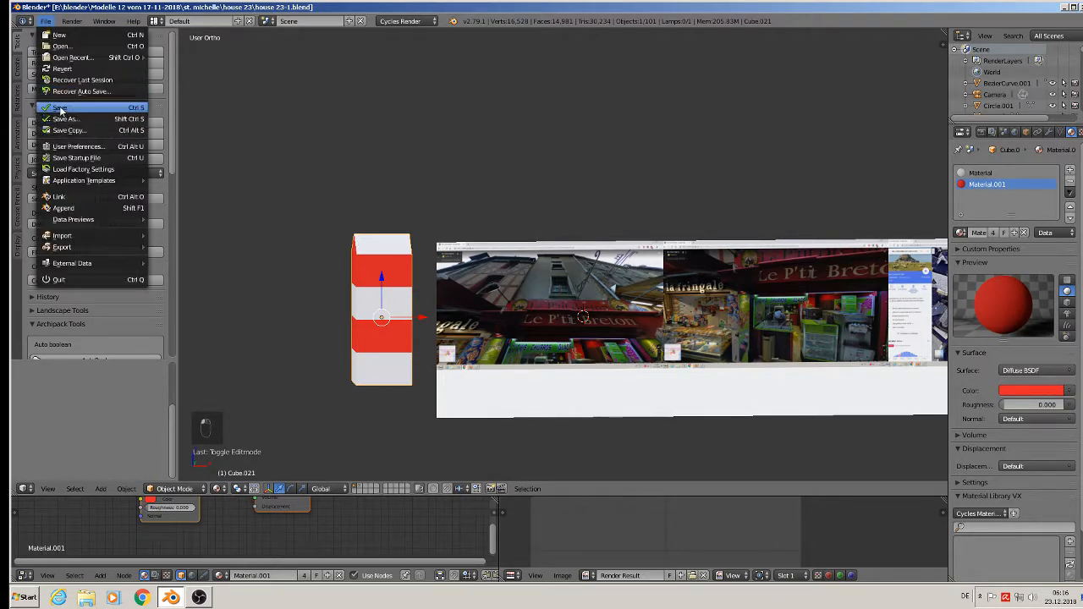
scroll(525, 260, "down", 3)
middle_click_drag(524, 260, 474, 282, "shift")
scroll(474, 282, "up", 3)
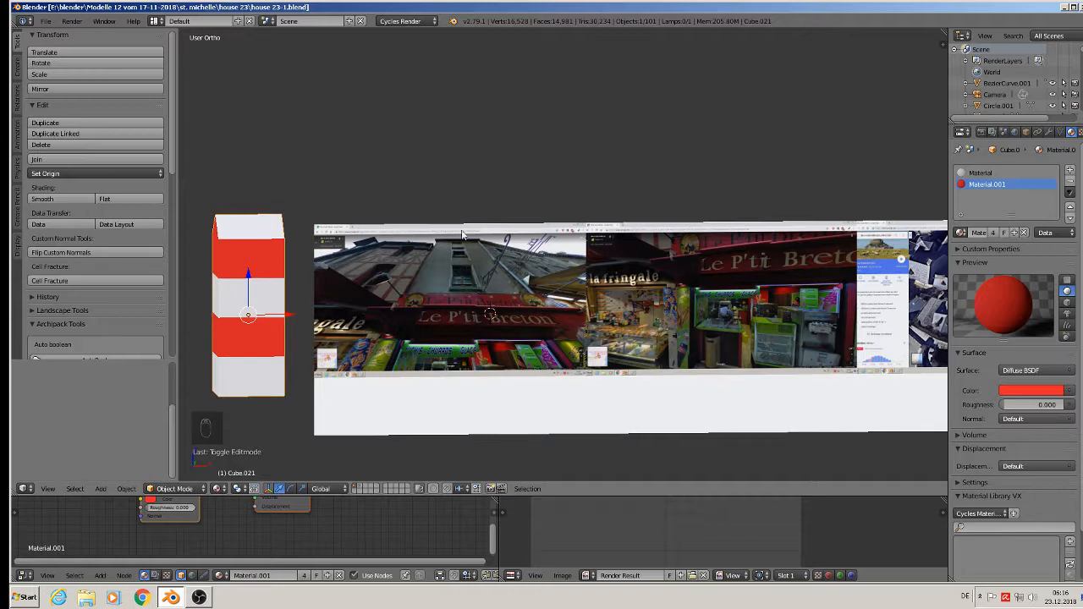
scroll(472, 296, "down", 6)
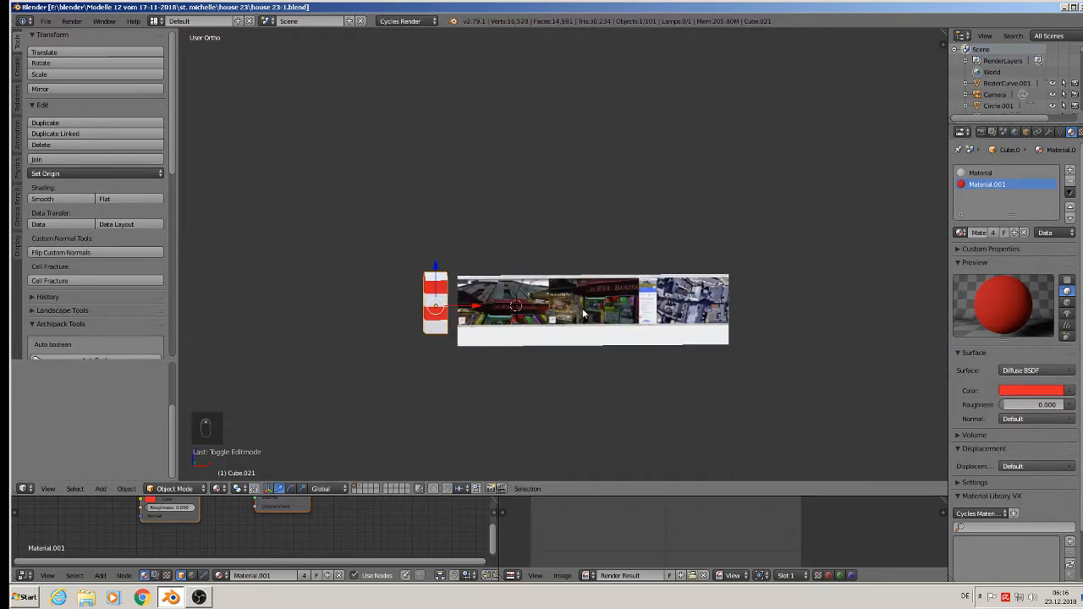
middle_click_drag(779, 281, 735, 309, "shift")
scroll(628, 367, "down", 3)
scroll(759, 275, "up", 1)
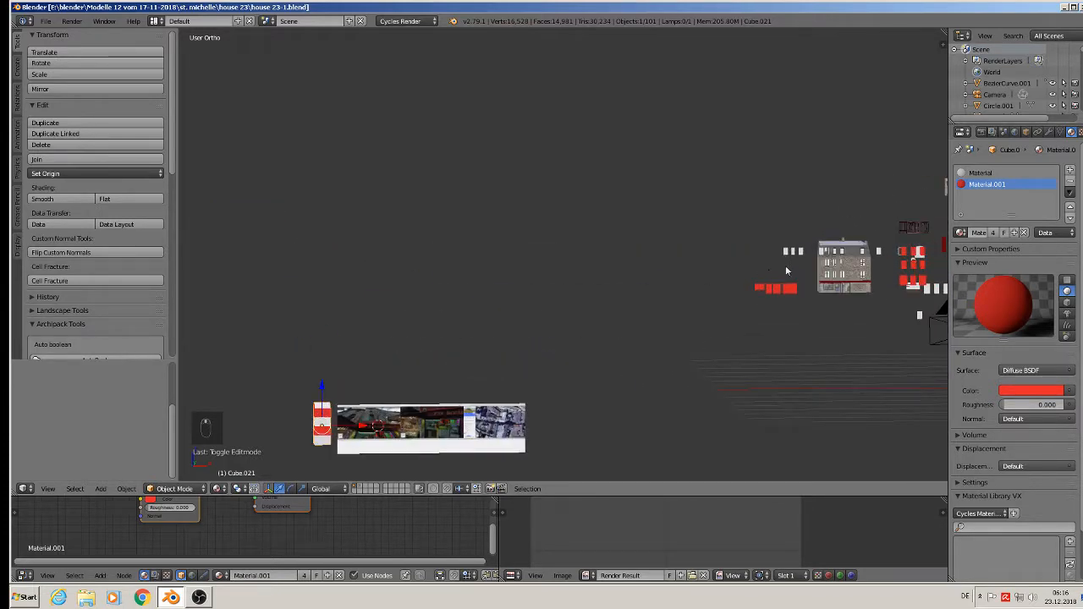
- Move the small white Cube blocks from the distant house model beside the striped tower
right_click(790, 252)
key("g")
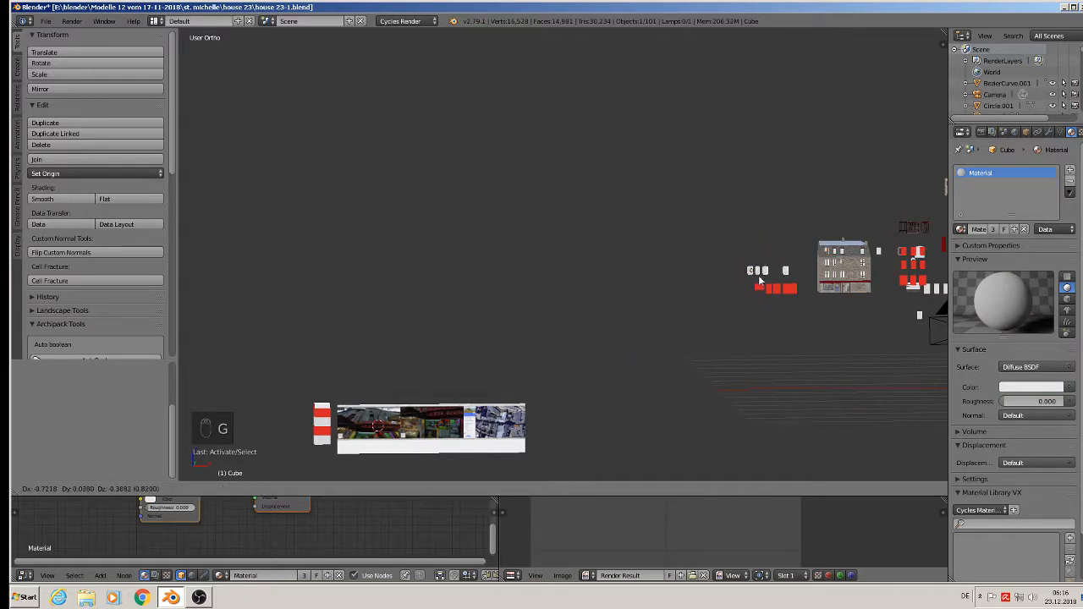
left_click(764, 273)
scroll(767, 277, "up", 5)
scroll(768, 271, "up", 5)
scroll(753, 280, "down", 8)
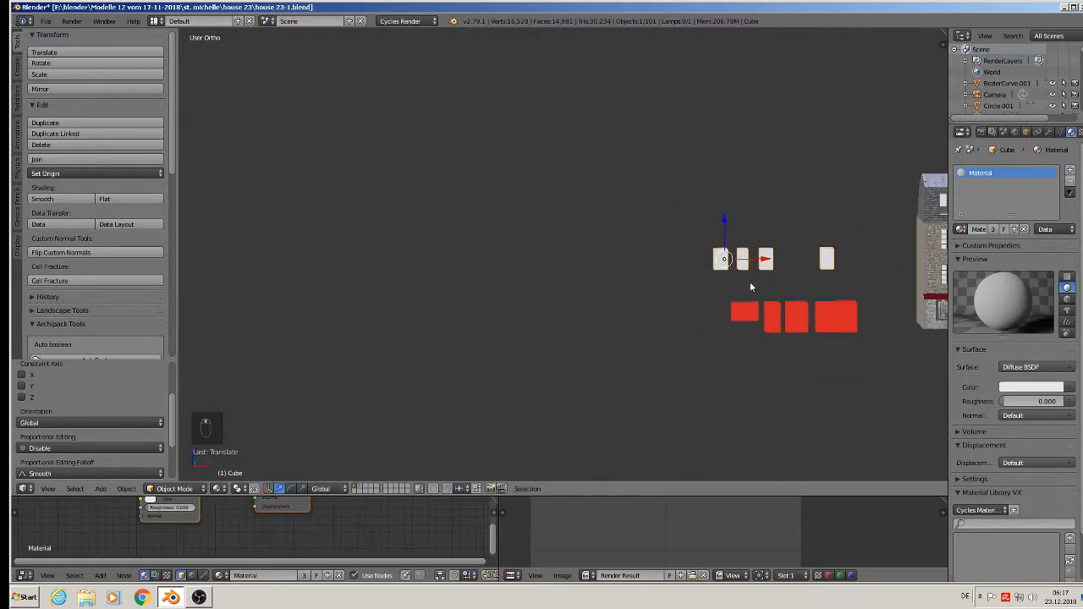
key("g")
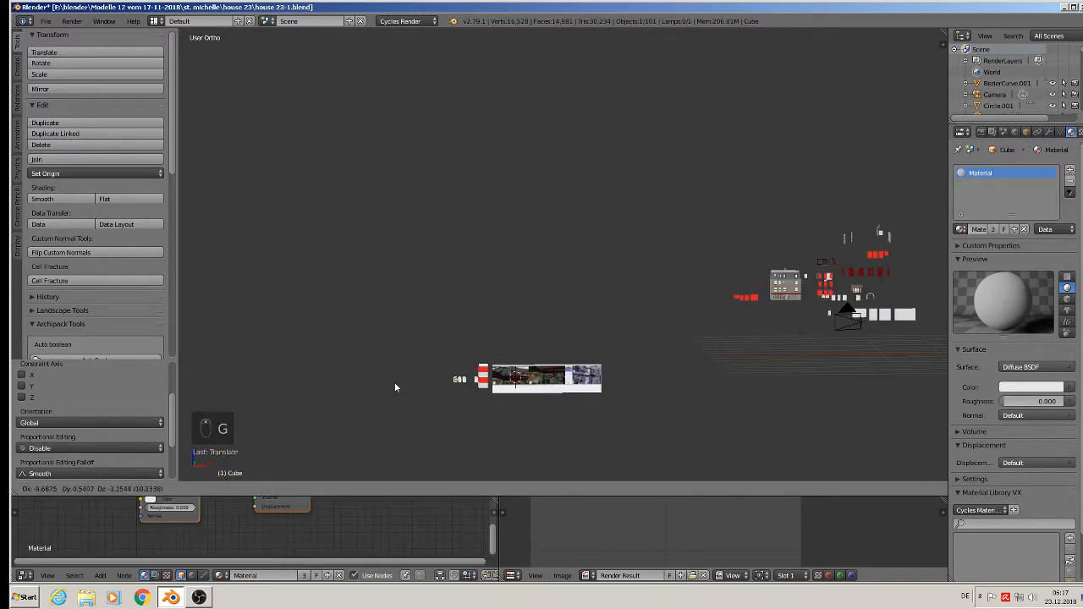
left_click(457, 380)
scroll(456, 376, "up", 5)
scroll(527, 389, "up", 2)
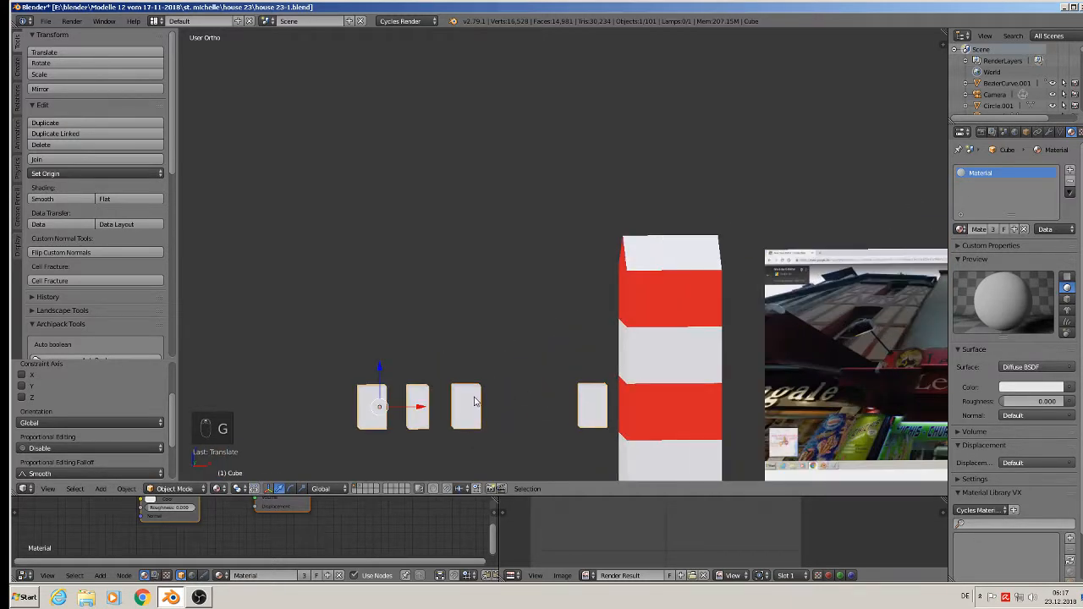
key("Tab")
- Delete the vertices of three small blocks, keeping only one
key("l")
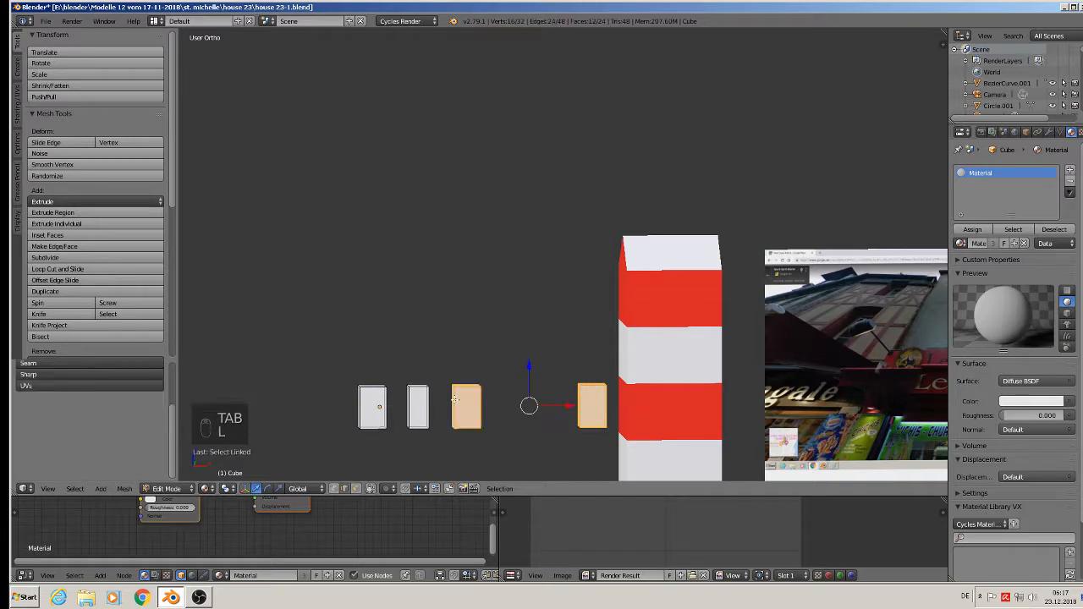
key("l")
key("x")
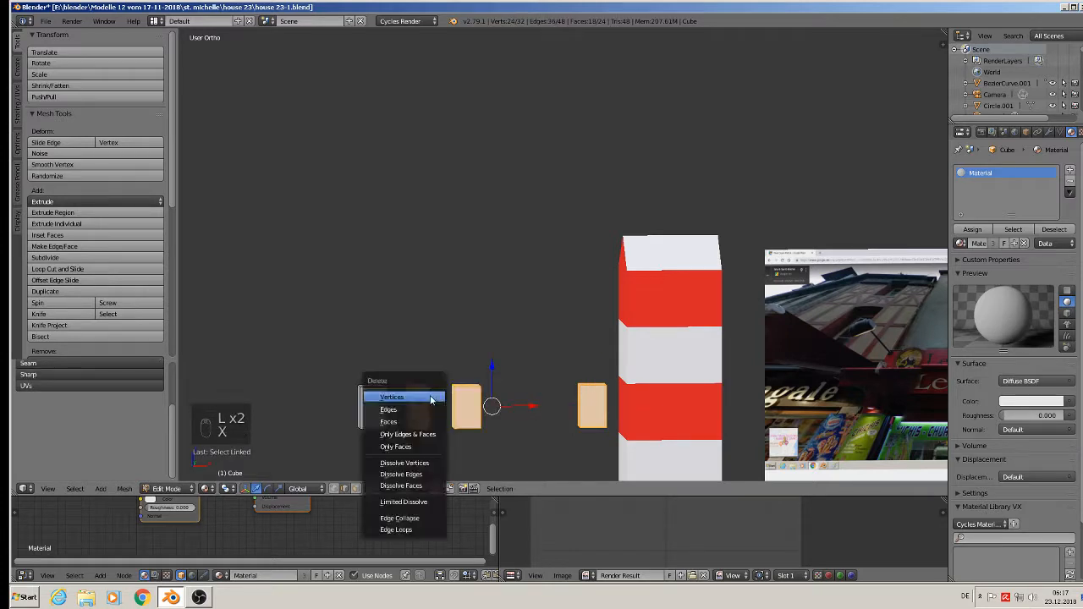
left_click(430, 395)
- In front view, slide the remaining block along X into the lower red band
key("l")
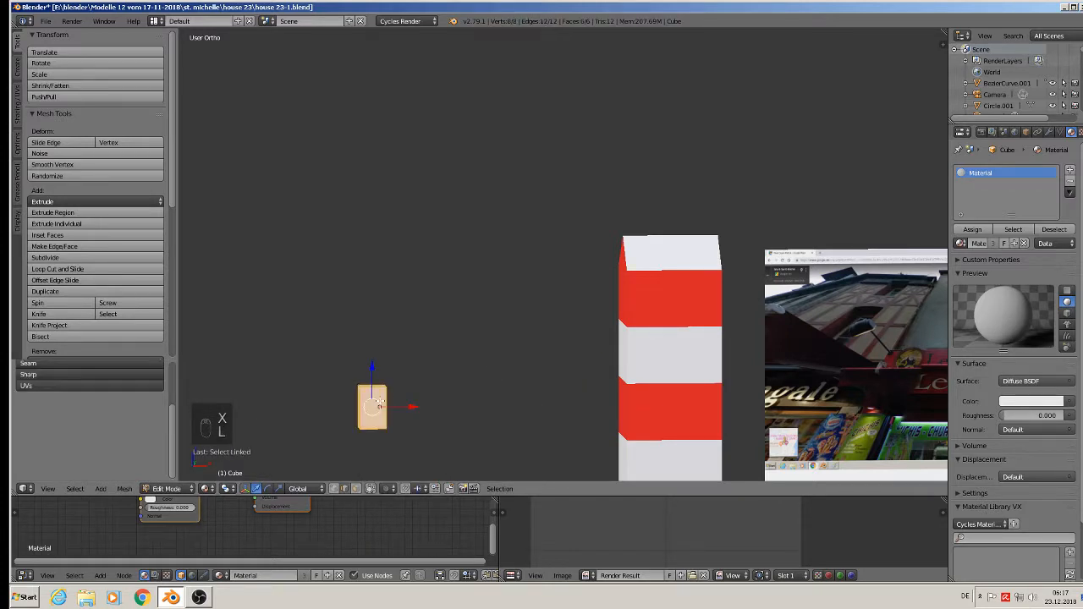
scroll(377, 404, "down", 3)
key("KP_1")
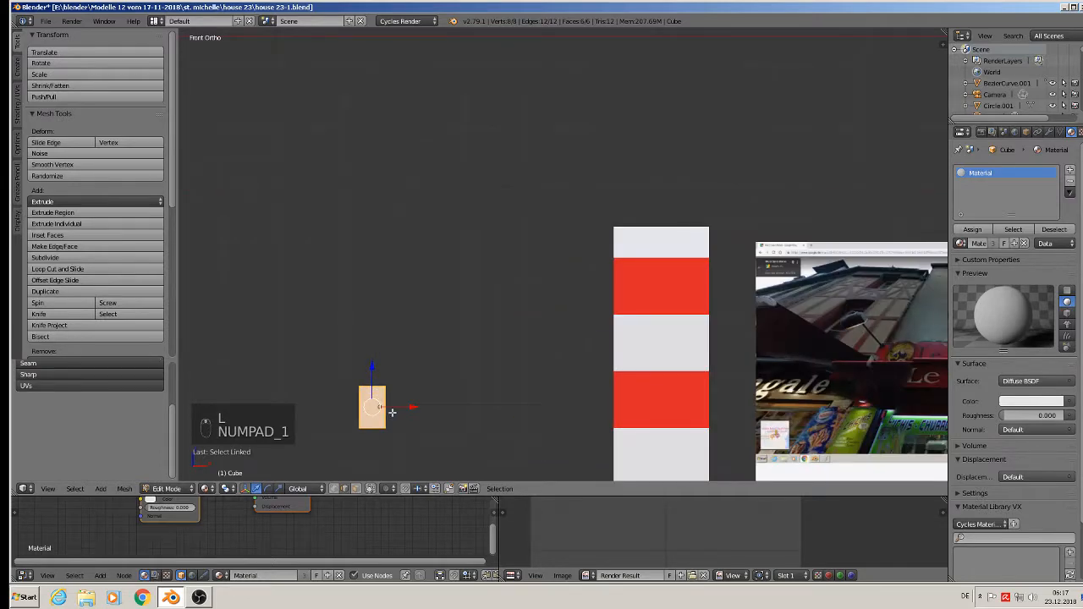
key("g")
key("x")
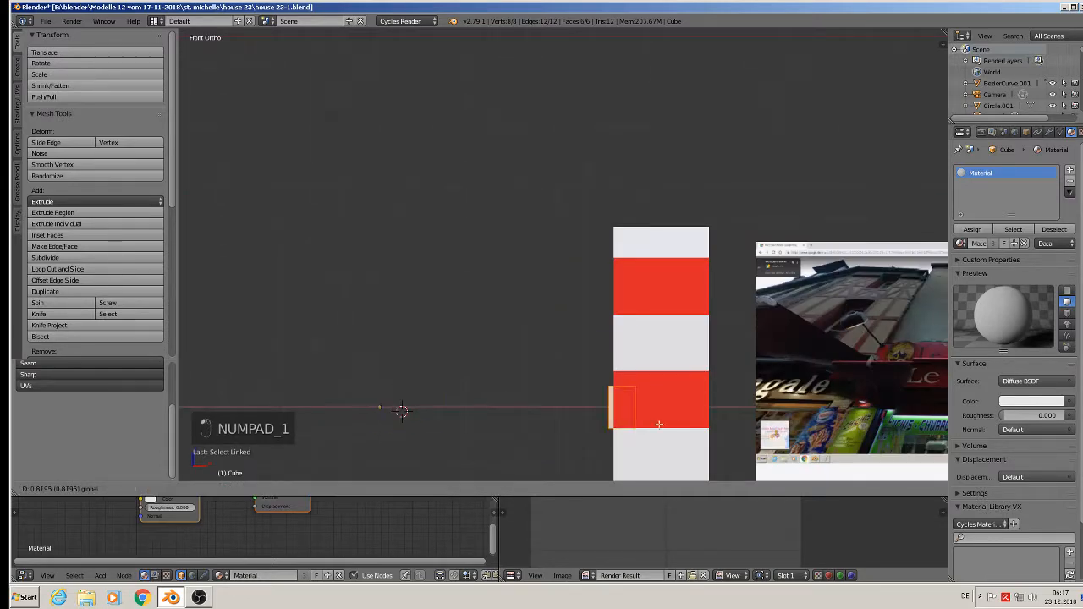
left_click(696, 421)
- Bring the block forward onto the tower's front face and raise it within the red band
middle_click_drag(697, 421, 593, 458)
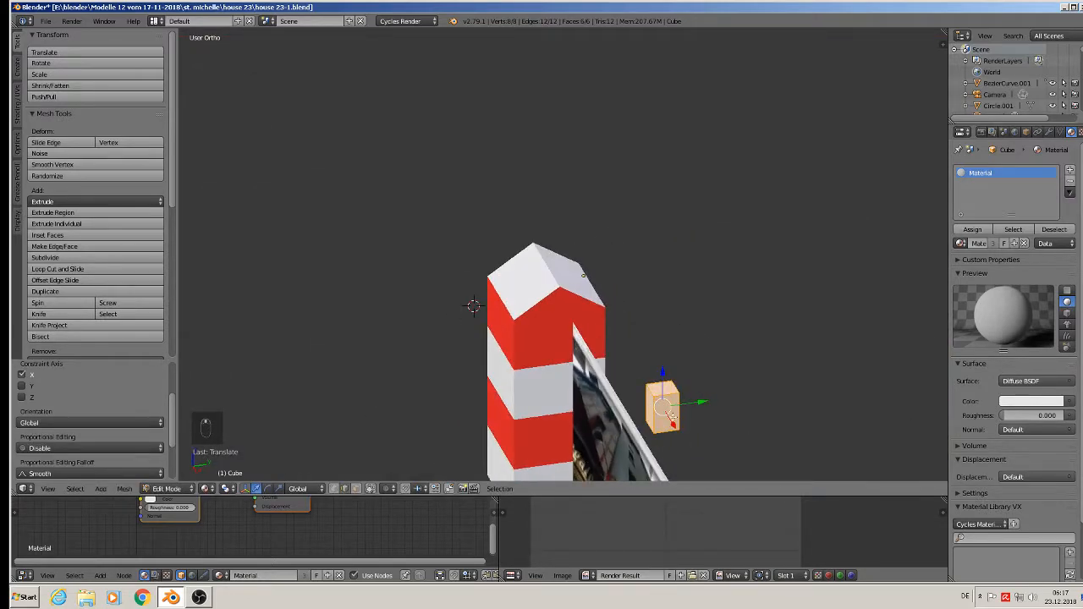
left_click(713, 406)
left_click_drag(703, 403, 542, 415)
key("KP_1")
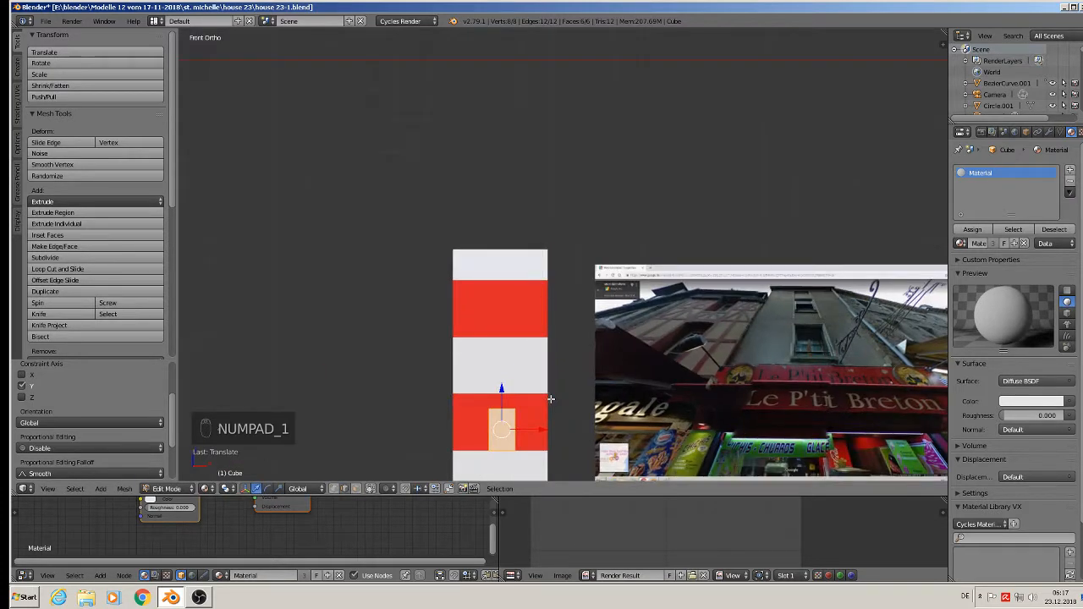
scroll(534, 403, "up", 4)
middle_click_drag(503, 395, 528, 296, "shift")
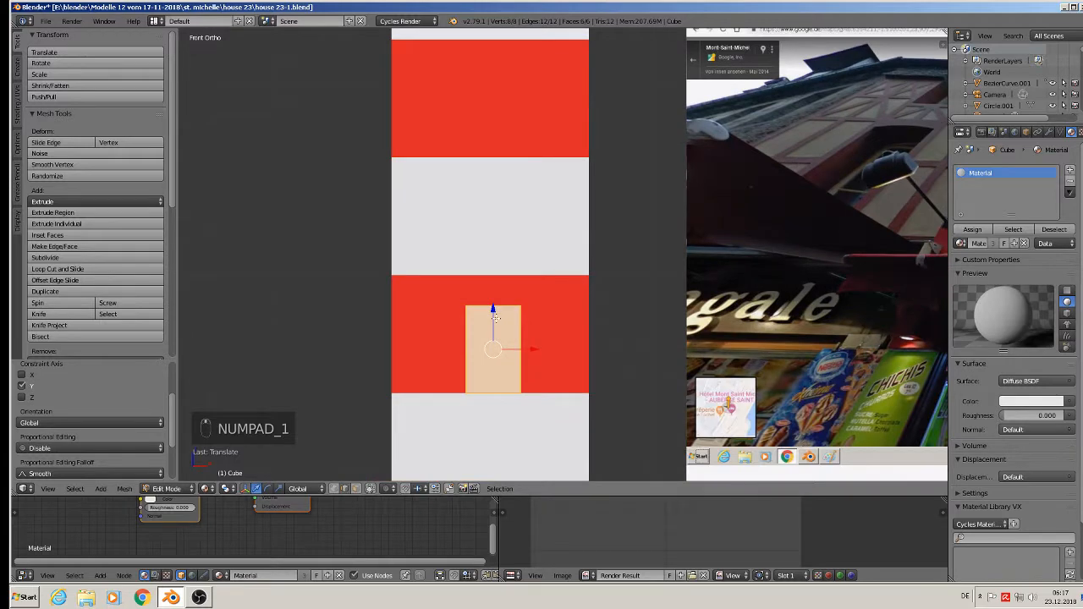
left_click_drag(495, 314, 495, 296)
scroll(501, 301, "down", 3)
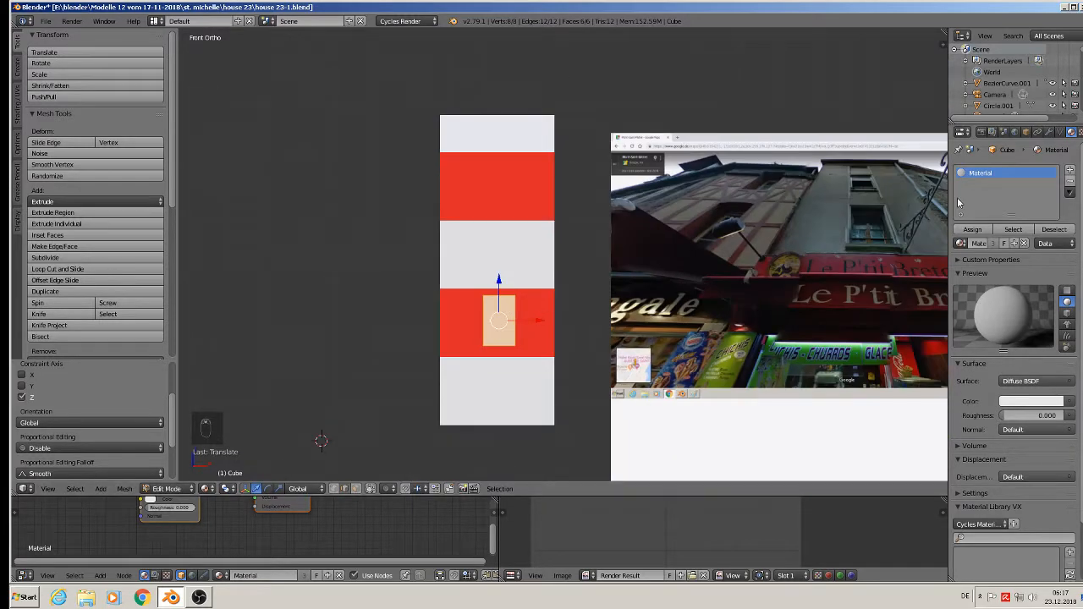
- Shrink the window face slightly and copy it up into the white band and upper red band
key("s")
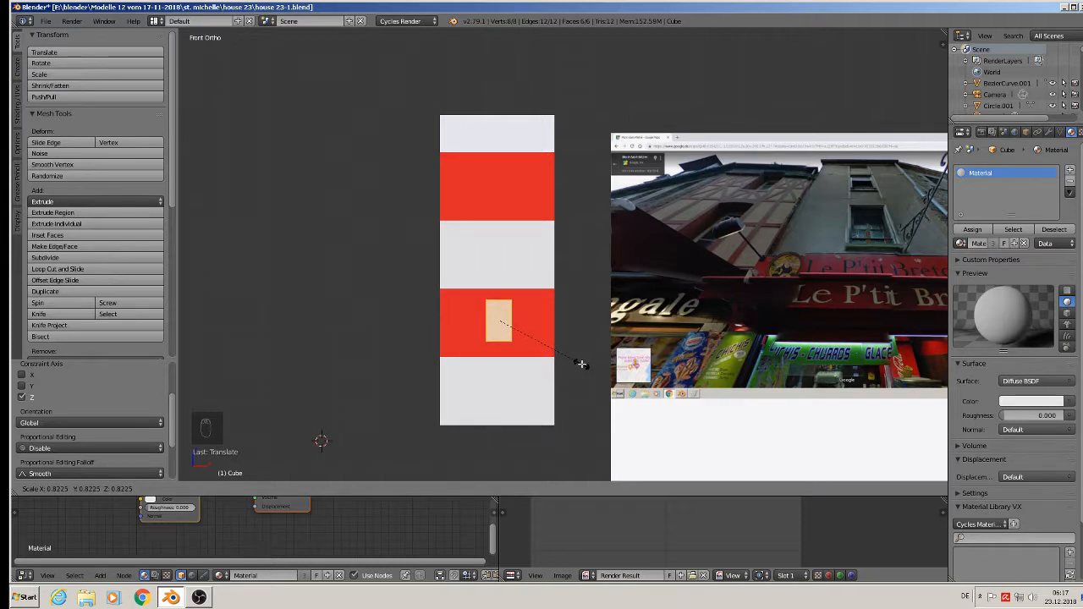
left_click(581, 364)
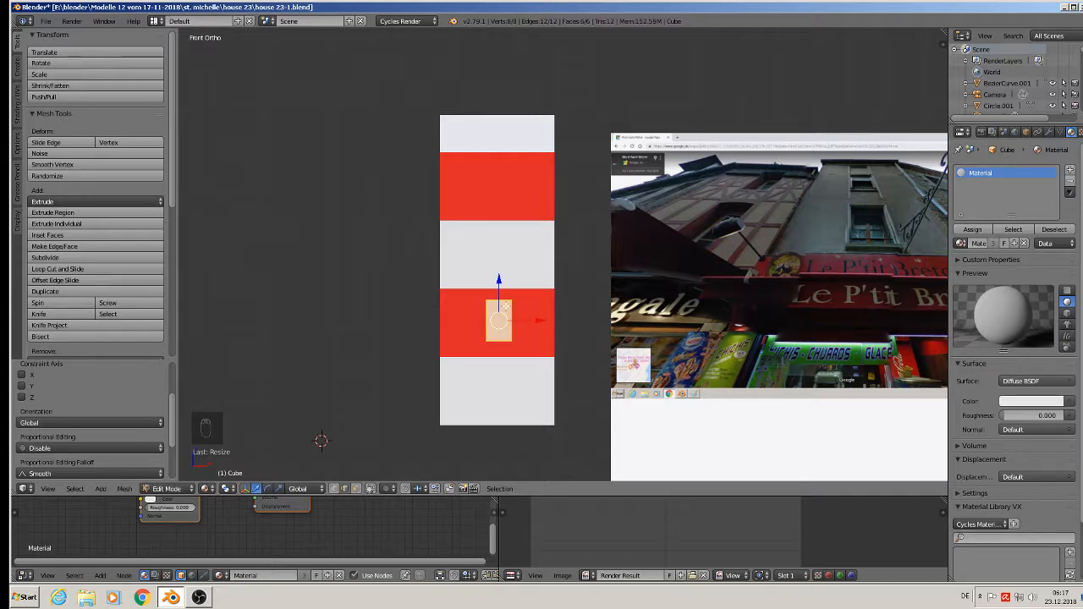
key("shift+d")
key("z")
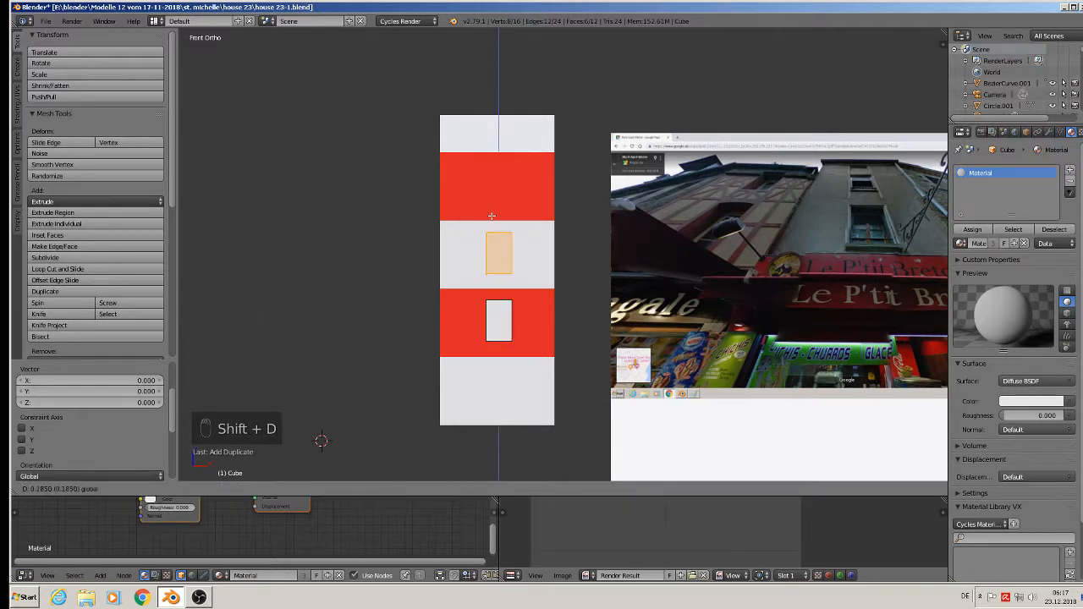
left_click(495, 214)
key("shift+d")
key("z")
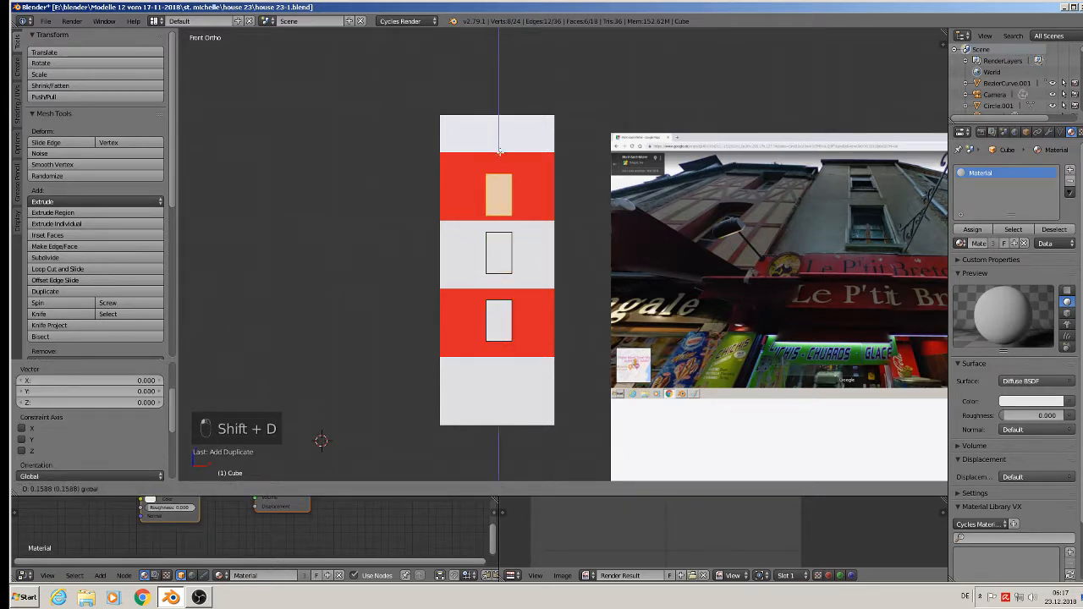
left_click(502, 142)
- Copy the window down to the bottom white band and enlarge it into a ground-floor opening
key("shift+d")
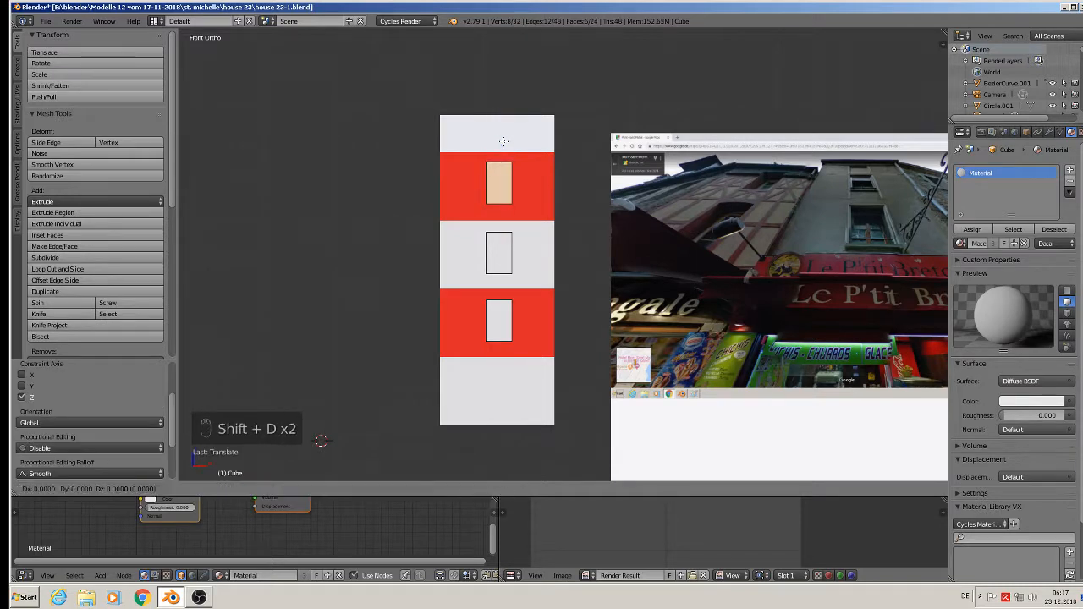
left_click(502, 142)
left_click_drag(502, 142, 483, 368)
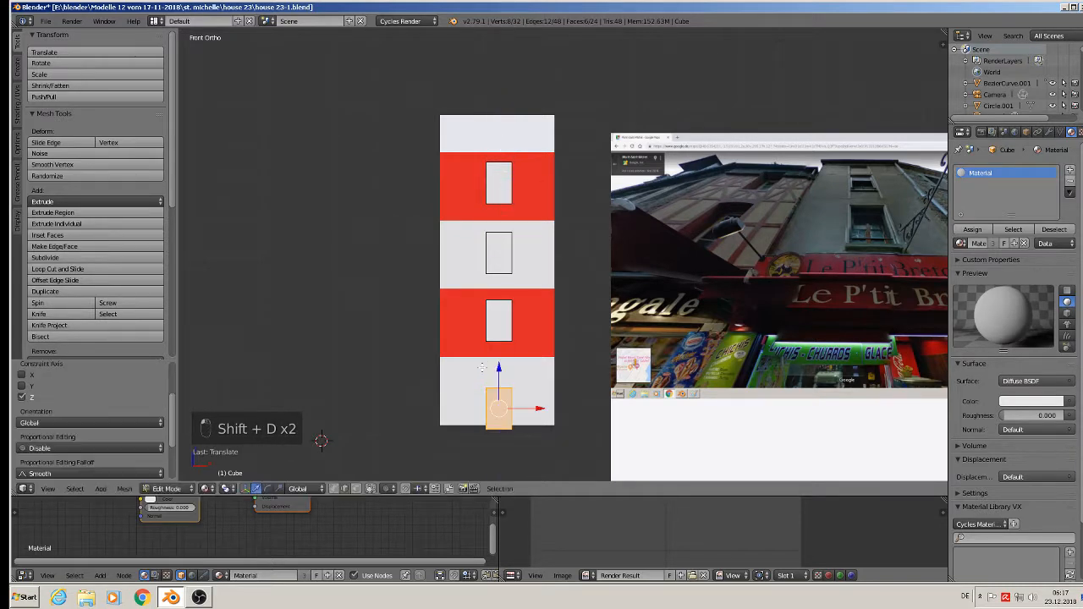
key("s")
left_click(582, 465)
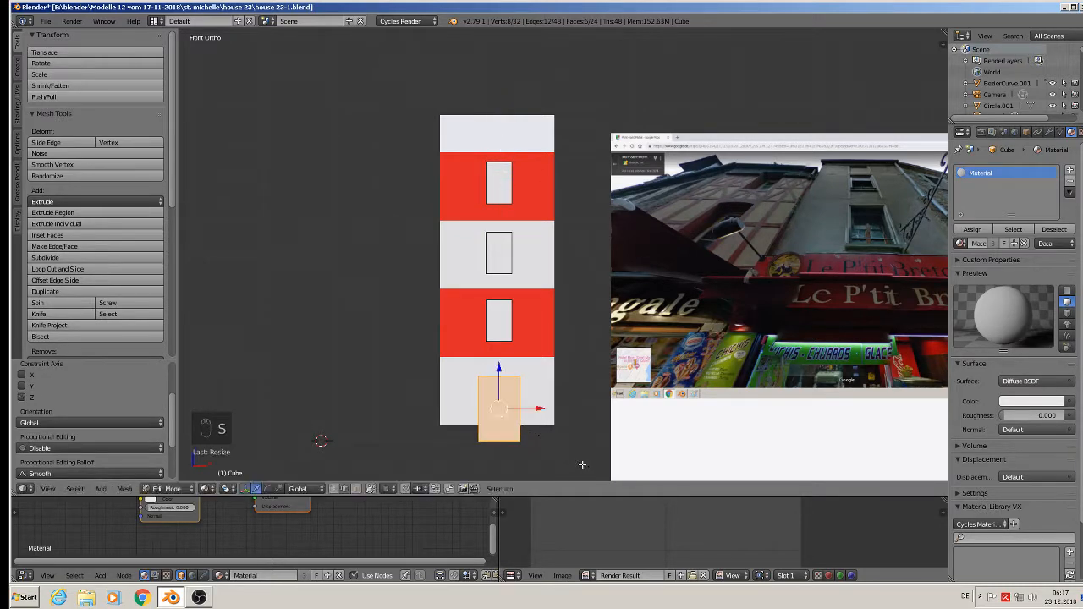
left_click_drag(539, 402, 510, 406)
left_click_drag(473, 368, 474, 363)
middle_click_drag(533, 388, 500, 400)
right_click(489, 404)
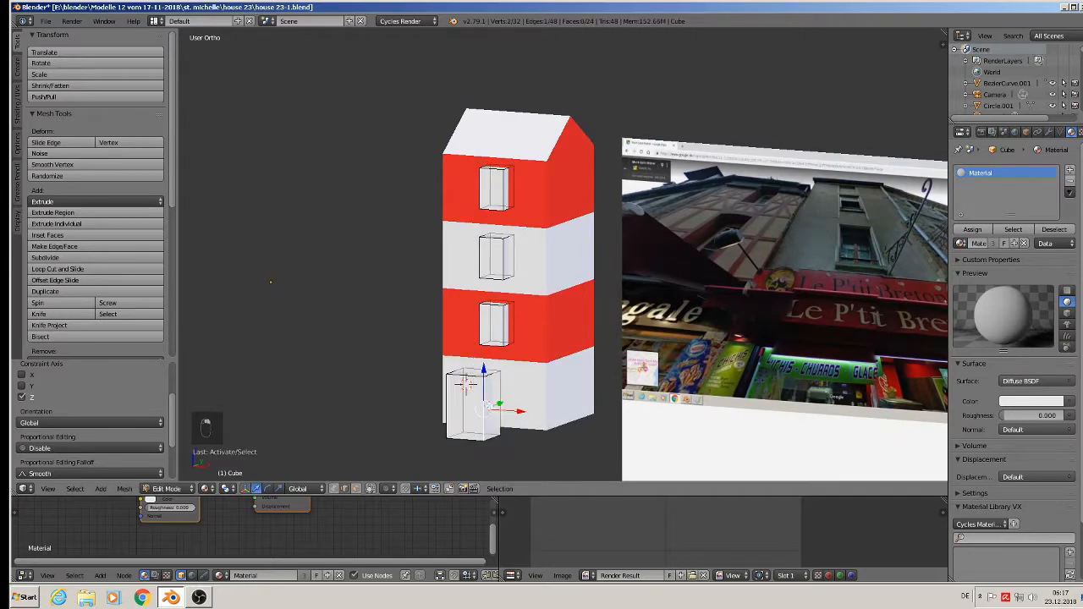
- Drag the ground-floor box's right face along X to widen it toward the house's right edge
left_click(357, 488)
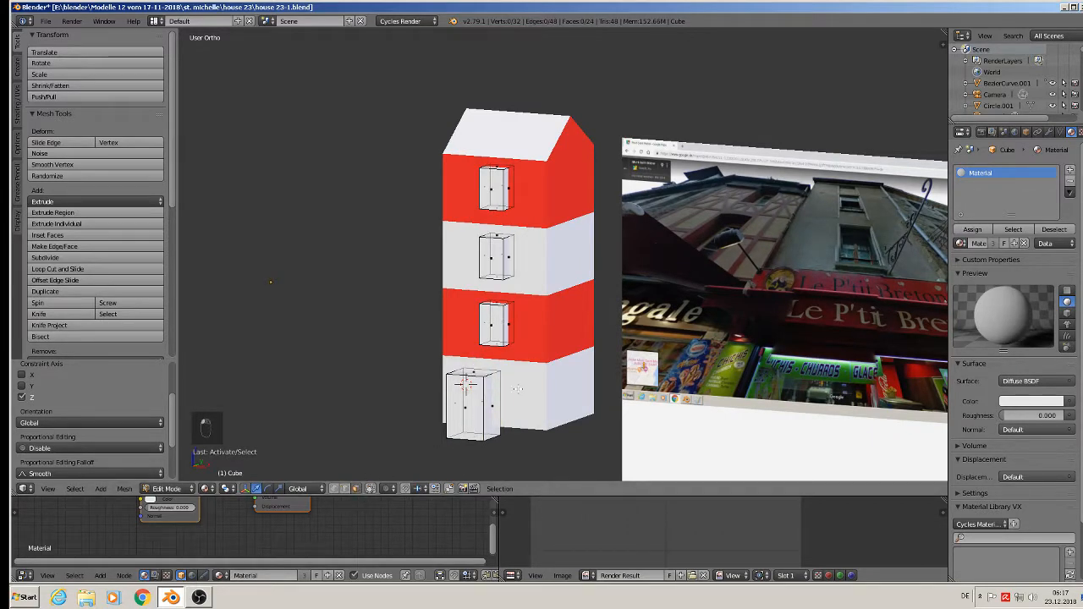
right_click(490, 398)
middle_click_drag(522, 418, 524, 389)
left_click_drag(525, 399, 572, 406)
middle_click_drag(573, 406, 539, 445)
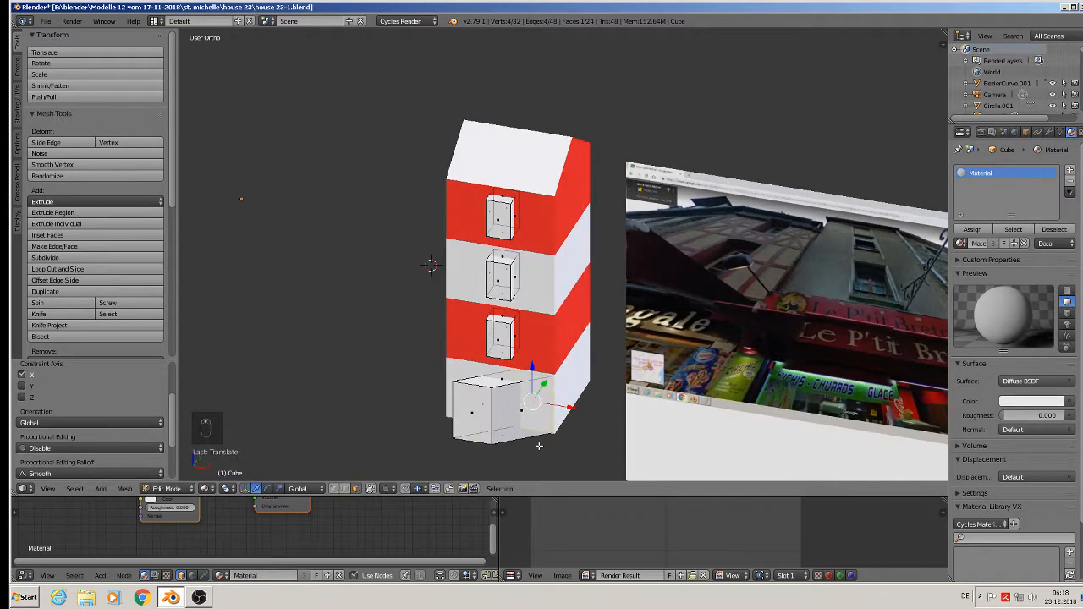
key("ctrl+z")
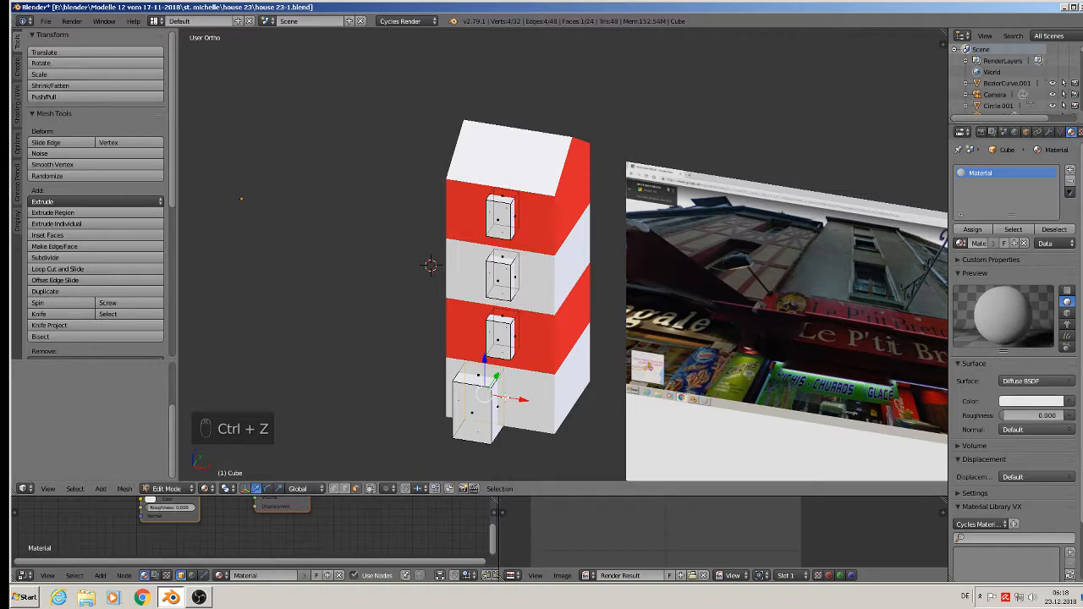
right_click(497, 406)
left_click_drag(527, 411, 574, 416)
middle_click_drag(574, 417, 600, 373)
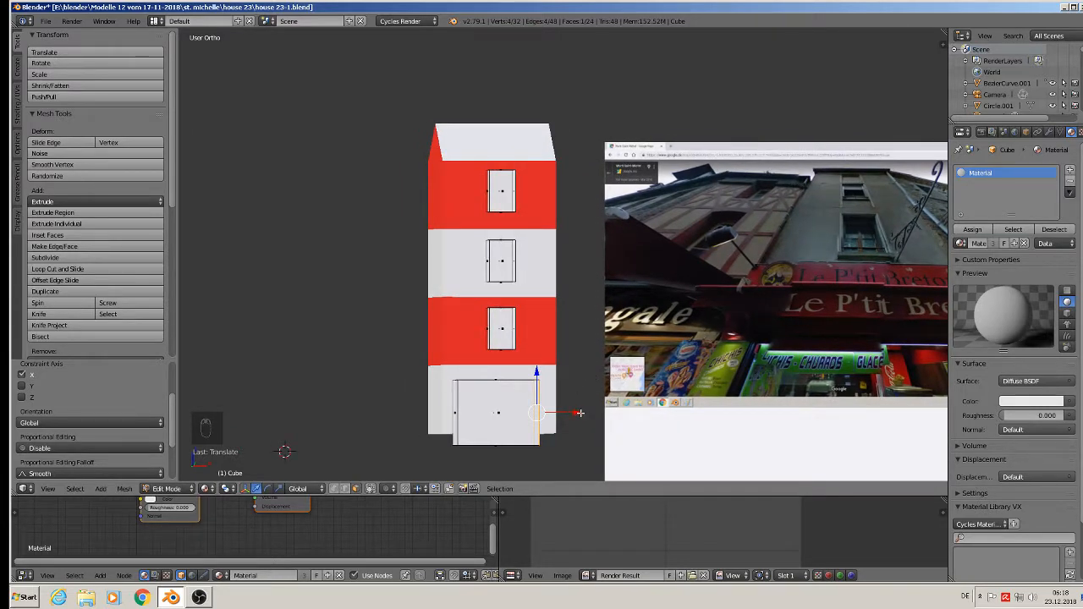
middle_click_drag(580, 413, 569, 414)
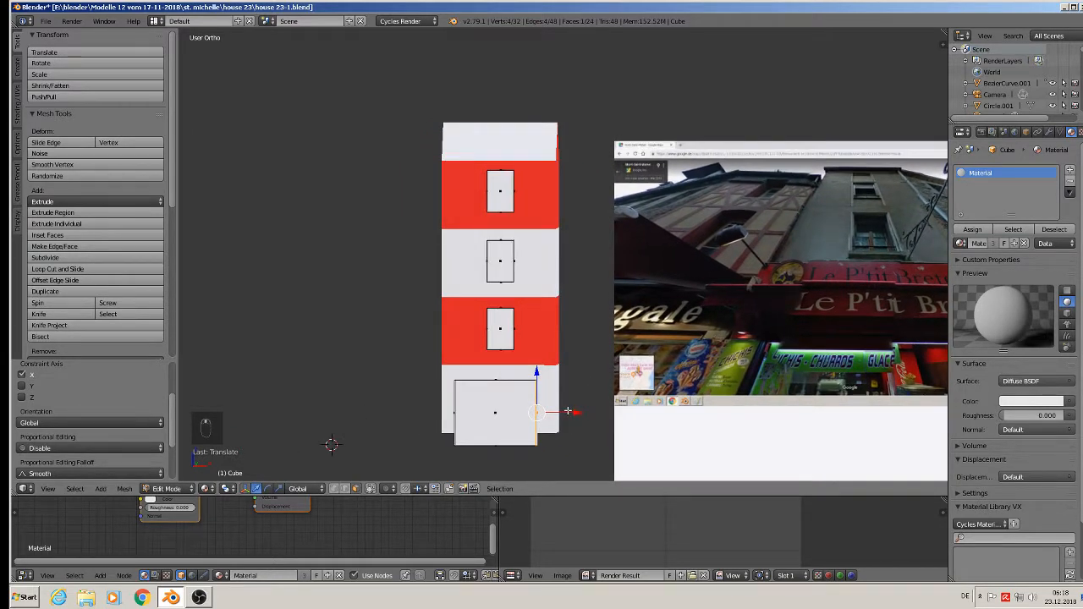
left_click_drag(570, 414, 578, 418)
key("Tab")
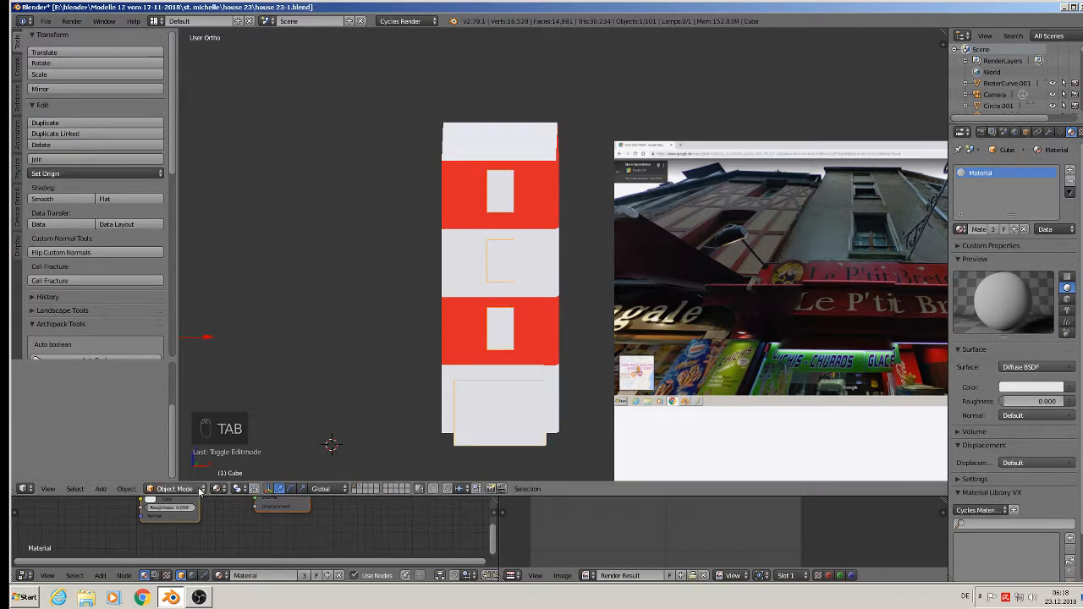
- Apply Rotation & Scale to the window-cutter object
left_click(119, 490)
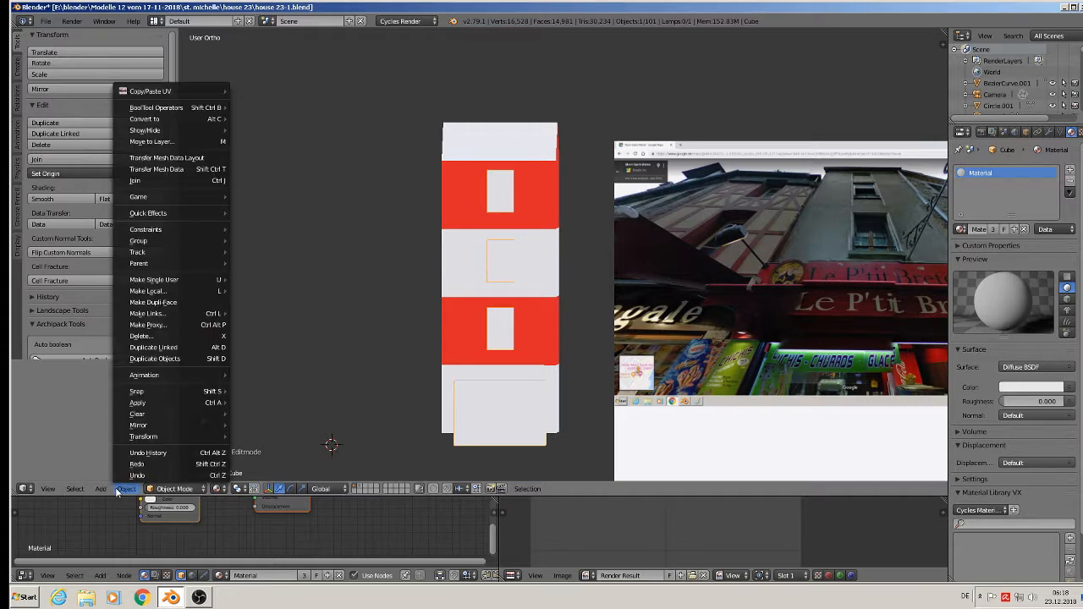
mouse_move(169, 403)
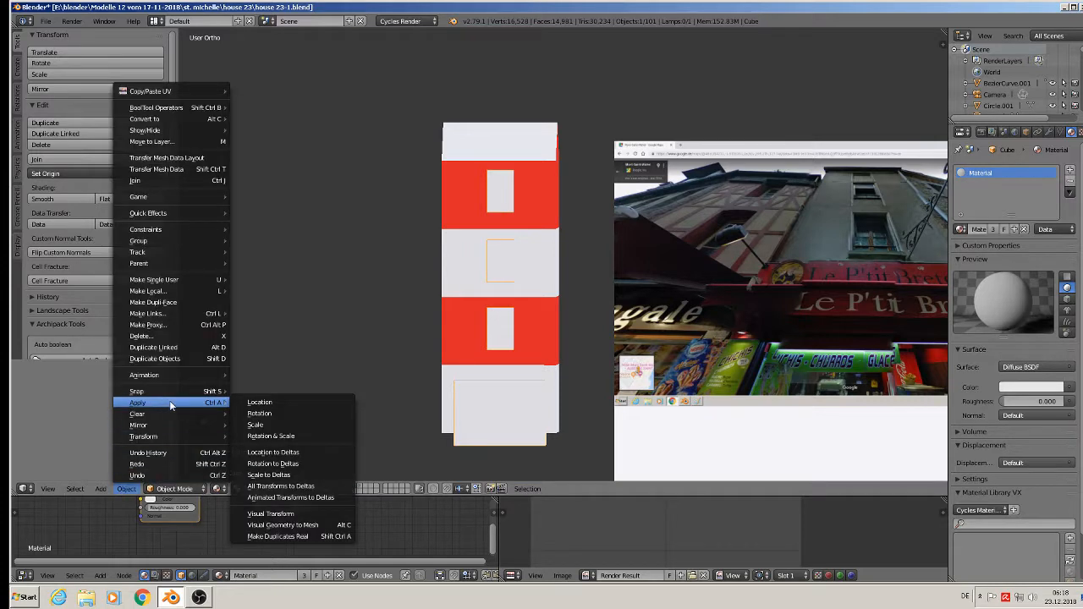
left_click(286, 435)
- Apply Rotation & Scale to the striped house body Cube.021 as well
right_click(471, 317)
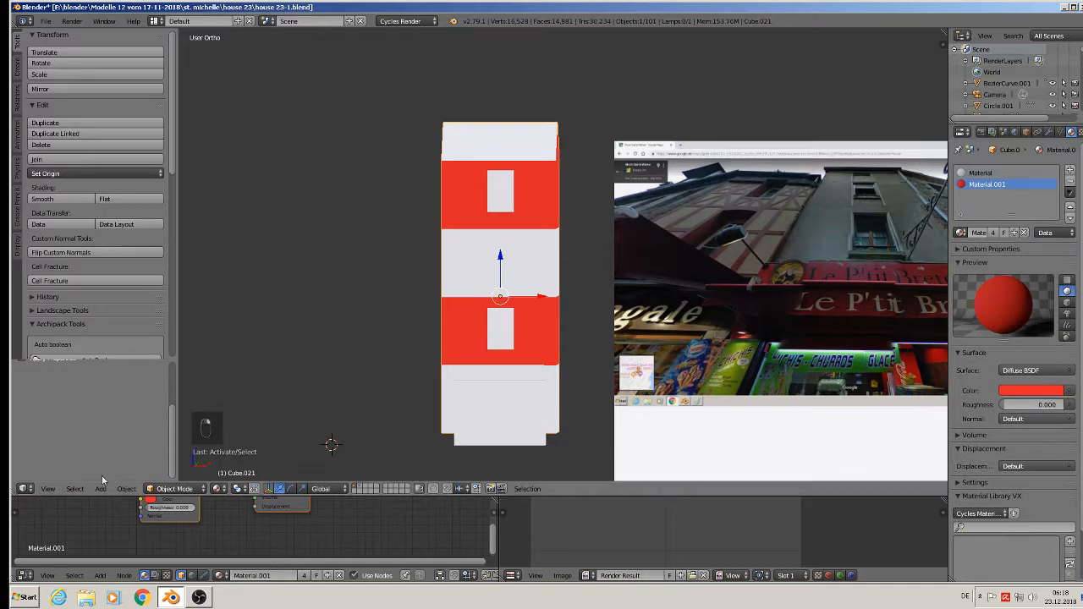
left_click(125, 489)
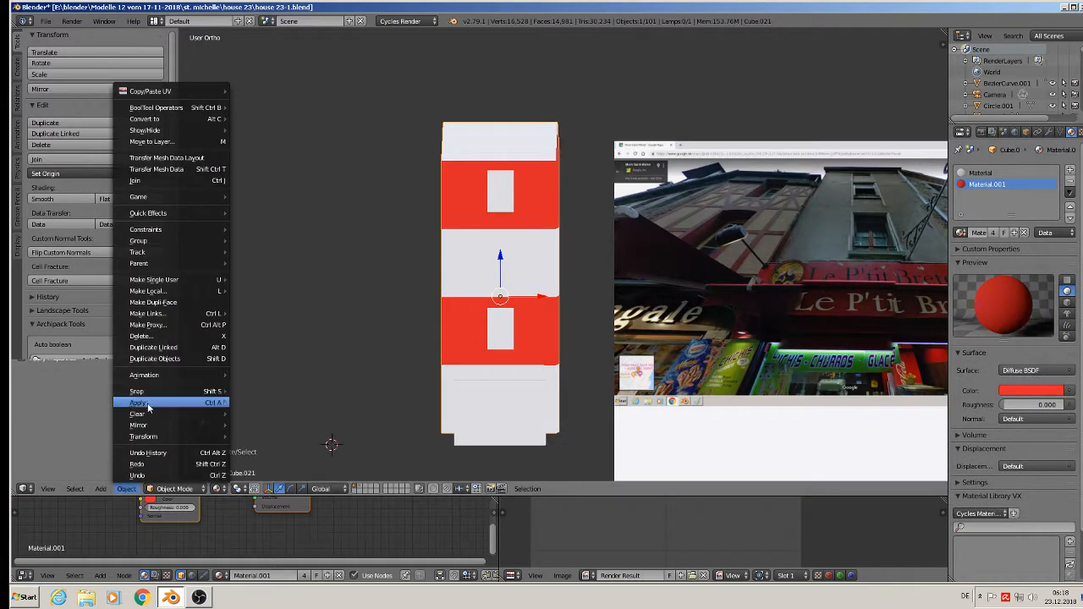
mouse_move(156, 404)
left_click(284, 435)
scroll(603, 362, "up", 2)
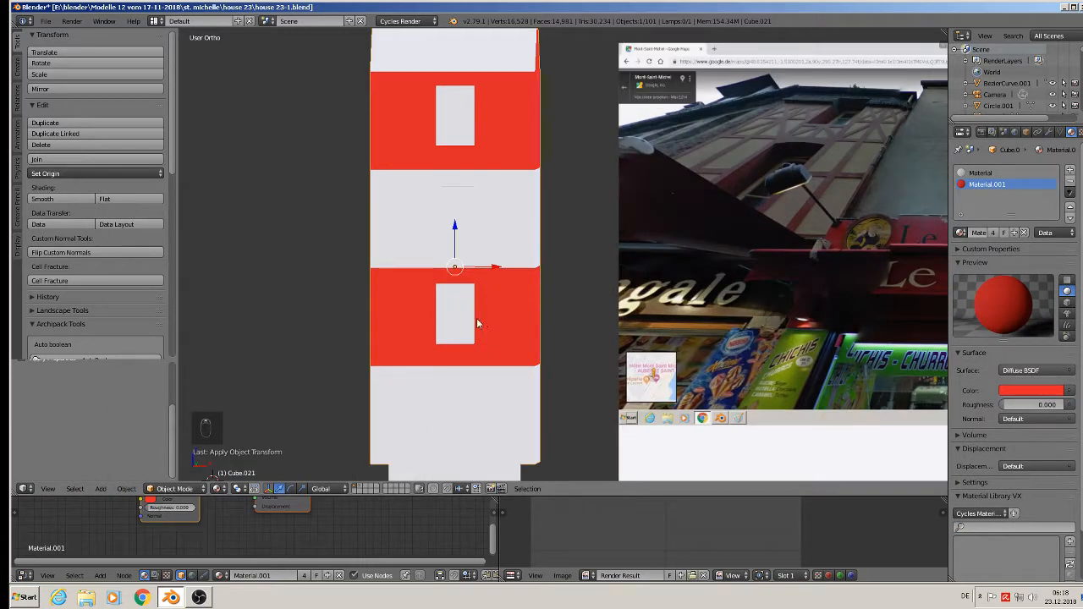
right_click(464, 320)
scroll(464, 319, "down", 3)
middle_click_drag(290, 425, 496, 202)
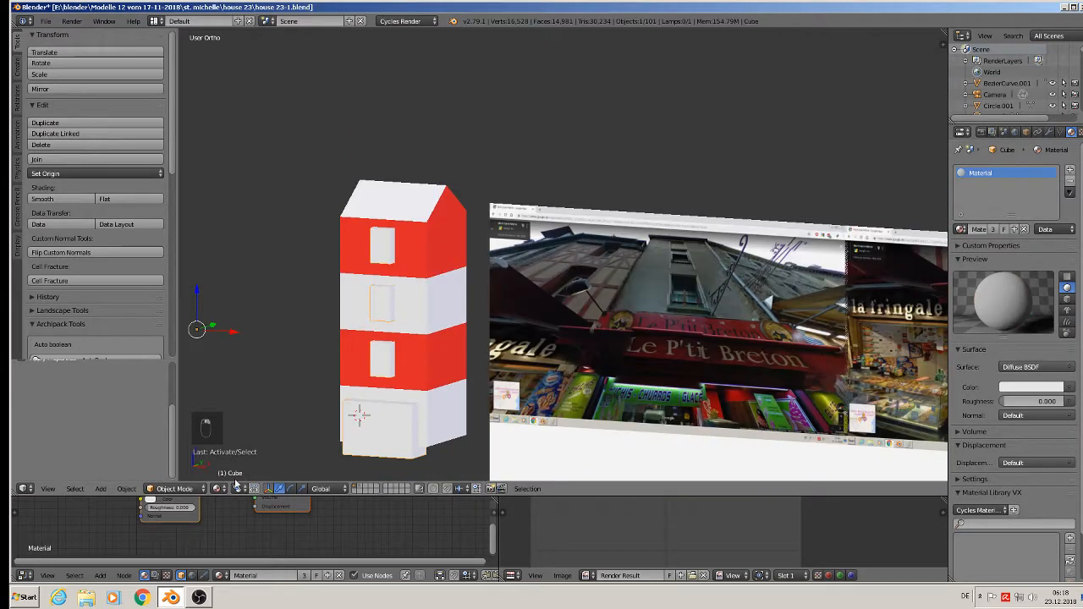
- Apply a Boolean Difference modifier on Cube.021 using Cube as the cutter object
right_click(411, 223)
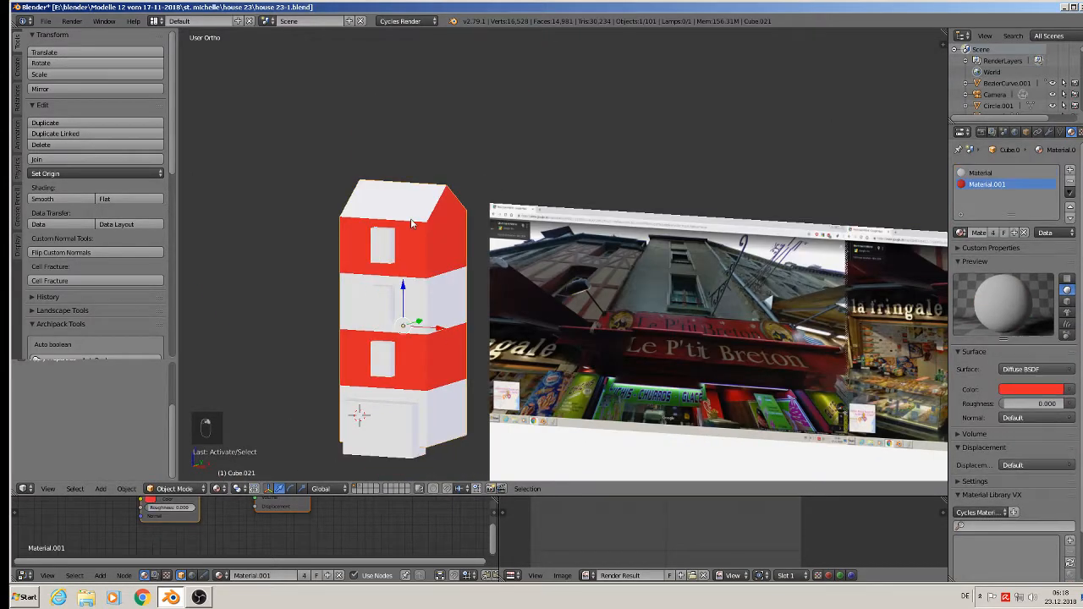
left_click(1048, 132)
left_click(1012, 169)
left_click(897, 225)
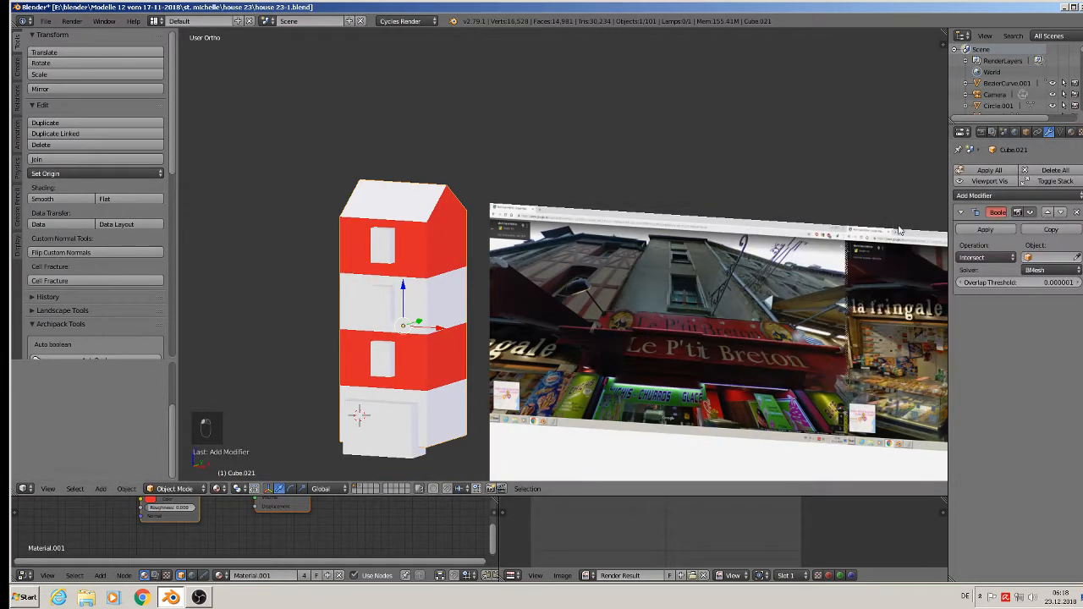
left_click(1048, 258)
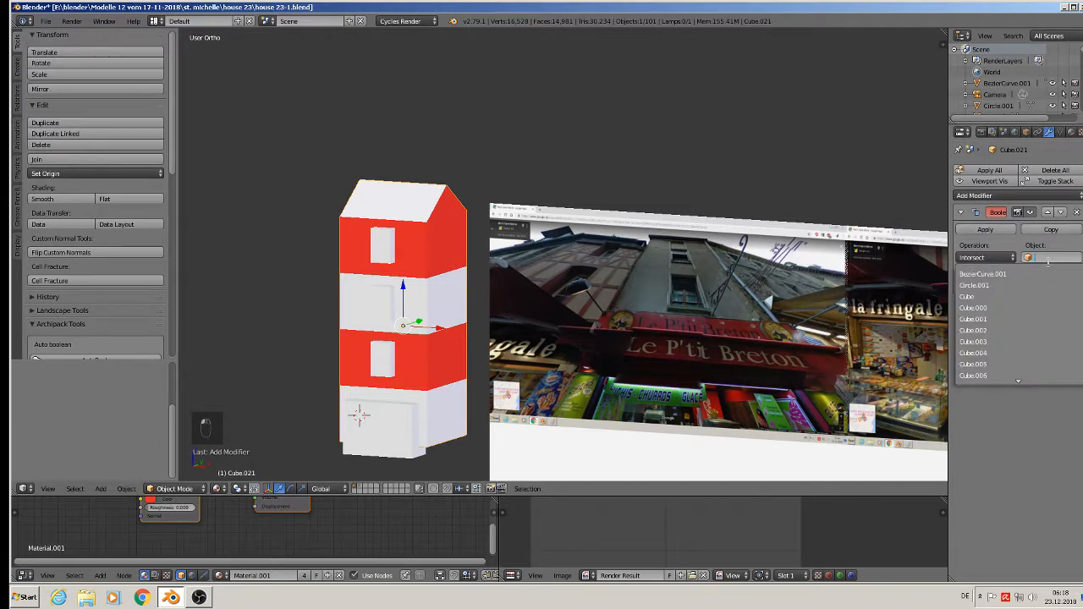
left_click(1009, 294)
left_click(986, 259)
left_click(983, 226)
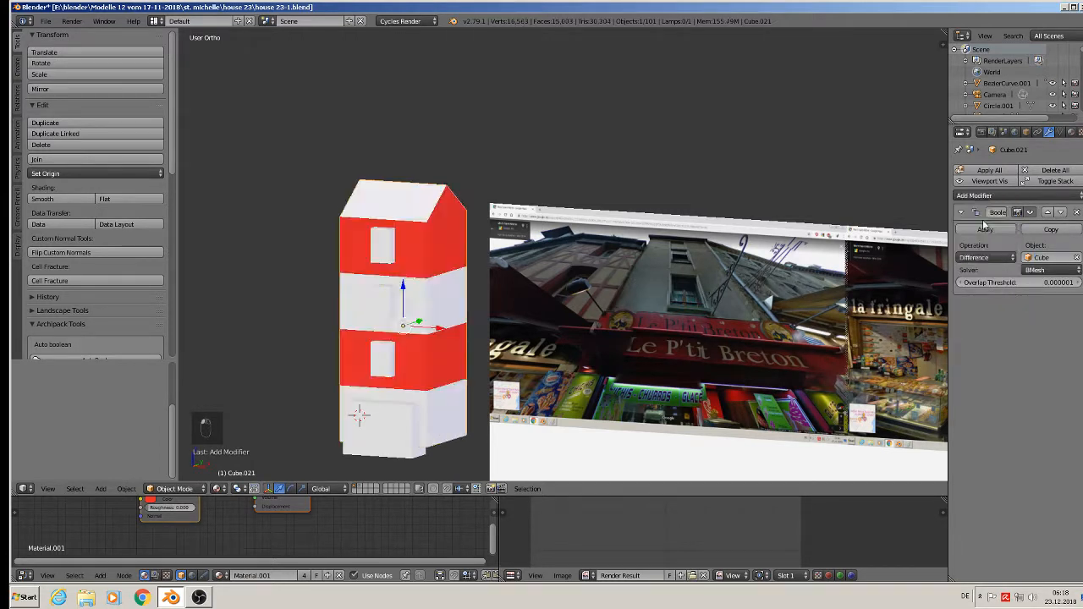
left_click(984, 230)
right_click(383, 253)
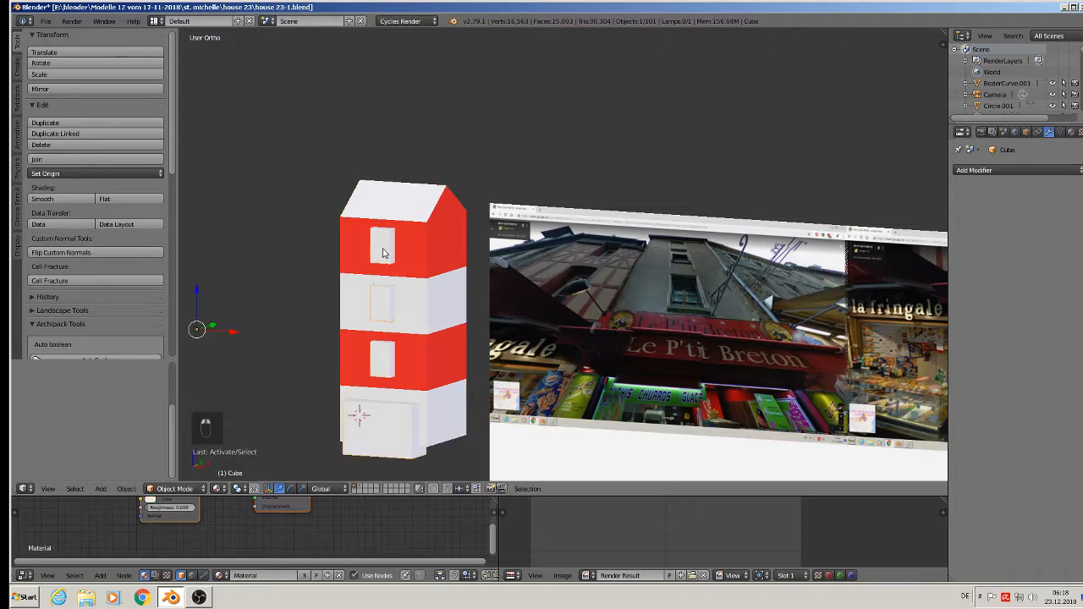
- Move the cutter boxes up and left, clear of the striped house
left_click_drag(236, 333, 147, 332)
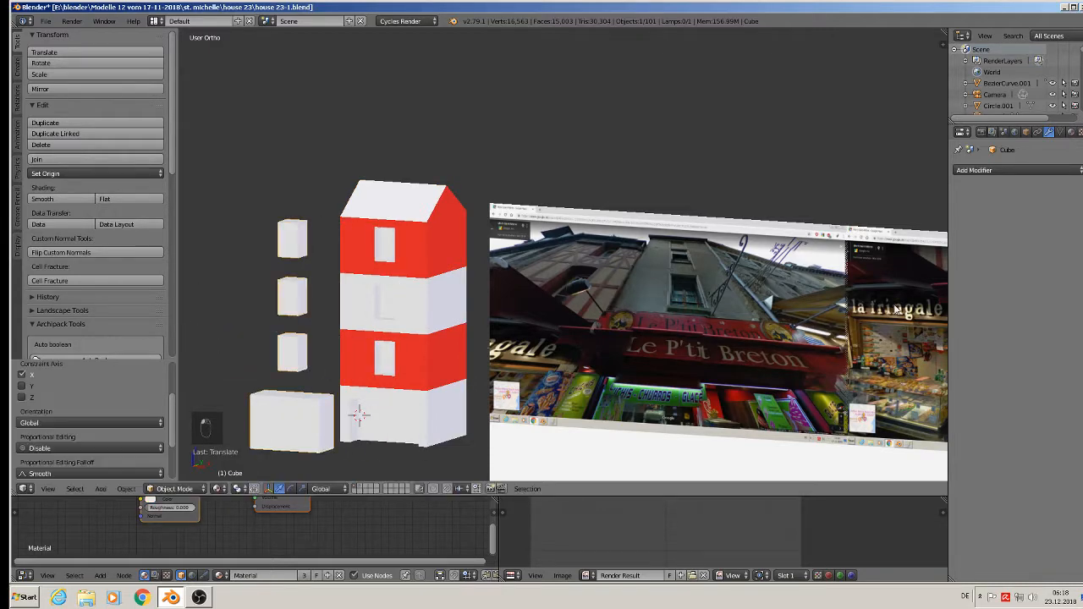
scroll(285, 359, "down", 5)
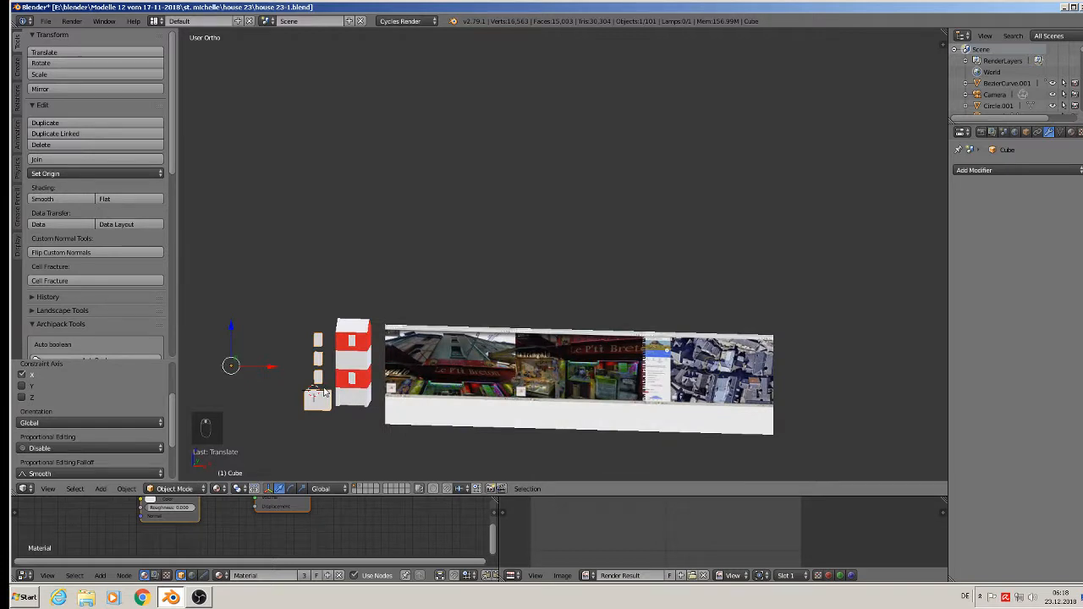
key("g")
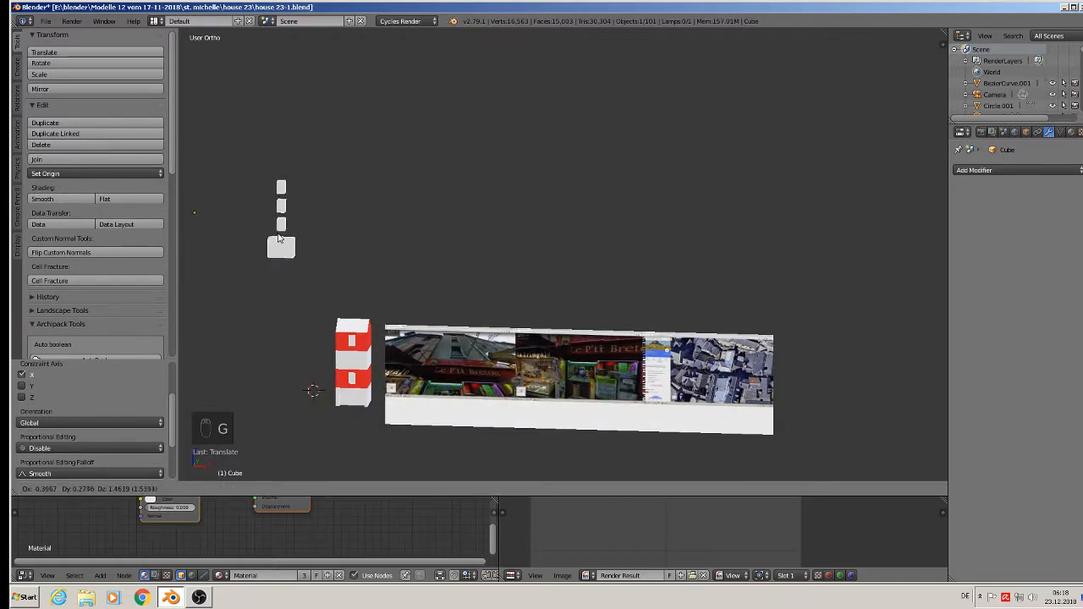
left_click(273, 220)
scroll(355, 296, "up", 2)
scroll(370, 310, "up", 1)
- Pan and zoom across the scene, past the photo plane, toward the white panel
middle_click_drag(423, 429, 462, 258, "shift")
scroll(463, 258, "up", 2)
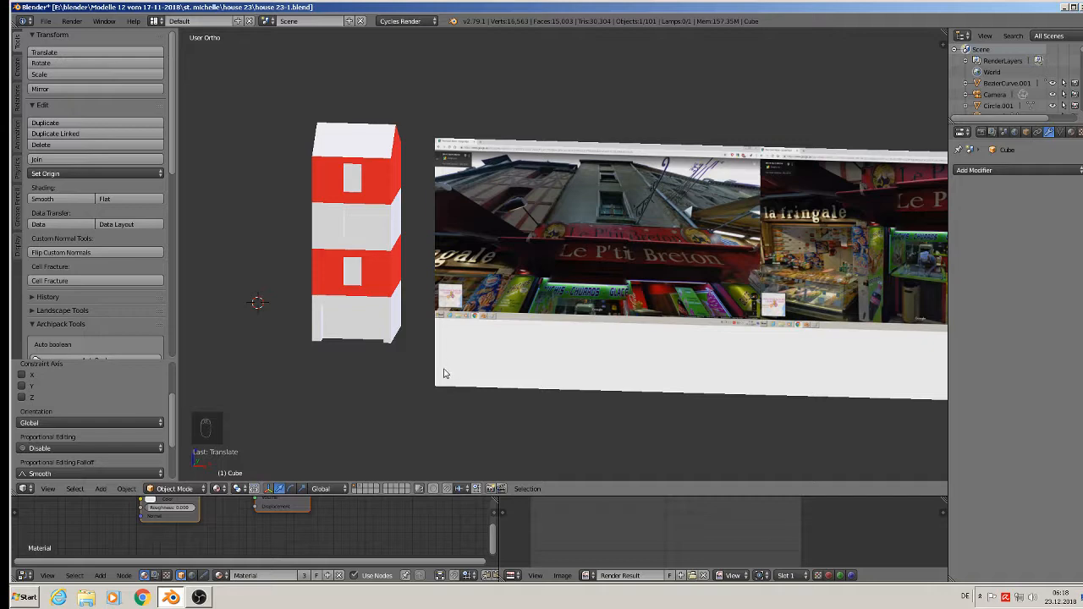
scroll(593, 244, "up", 2)
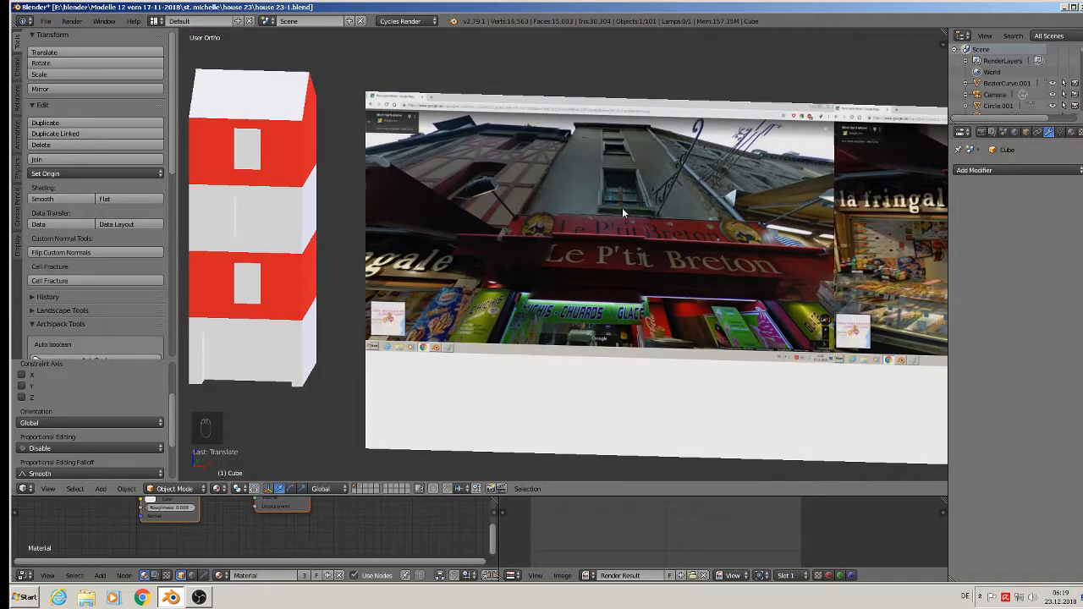
scroll(622, 208, "up", 4)
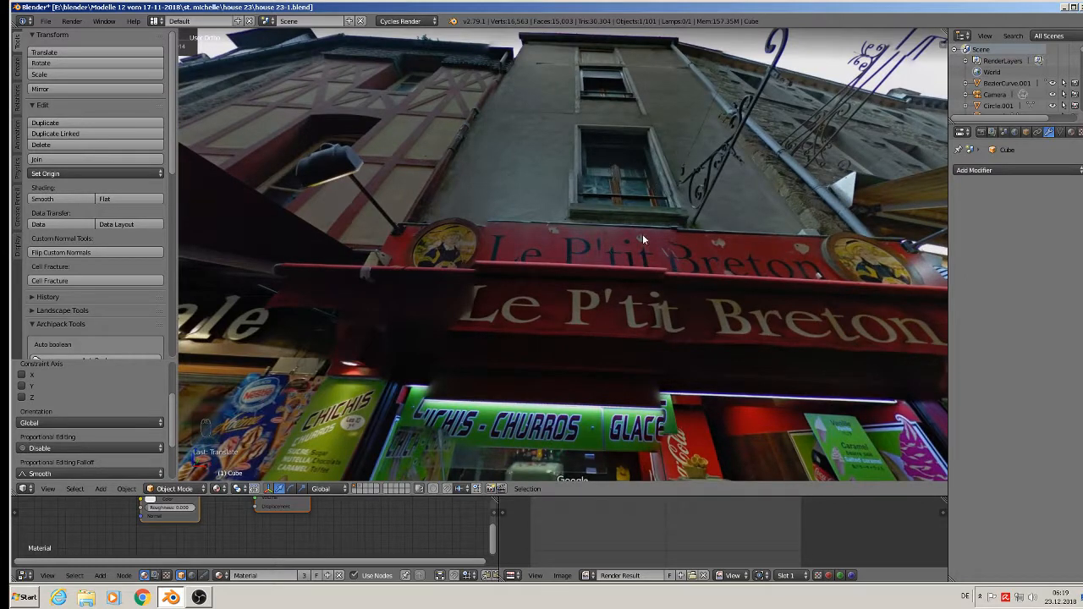
scroll(641, 237, "down", 11)
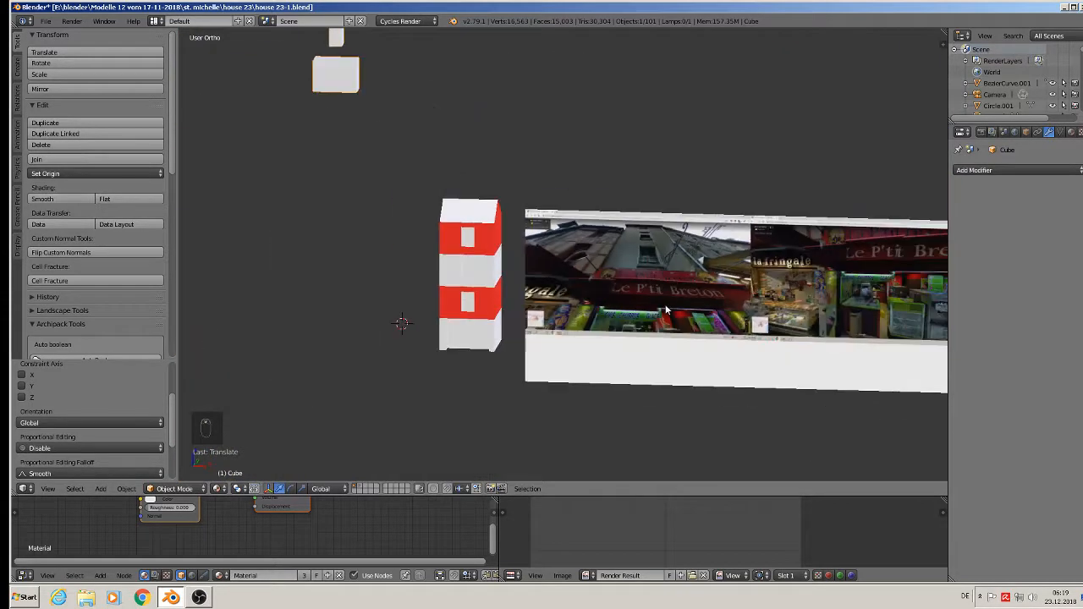
middle_click_drag(696, 293, 305, 272, "shift")
middle_click_drag(490, 276, 811, 330, "shift")
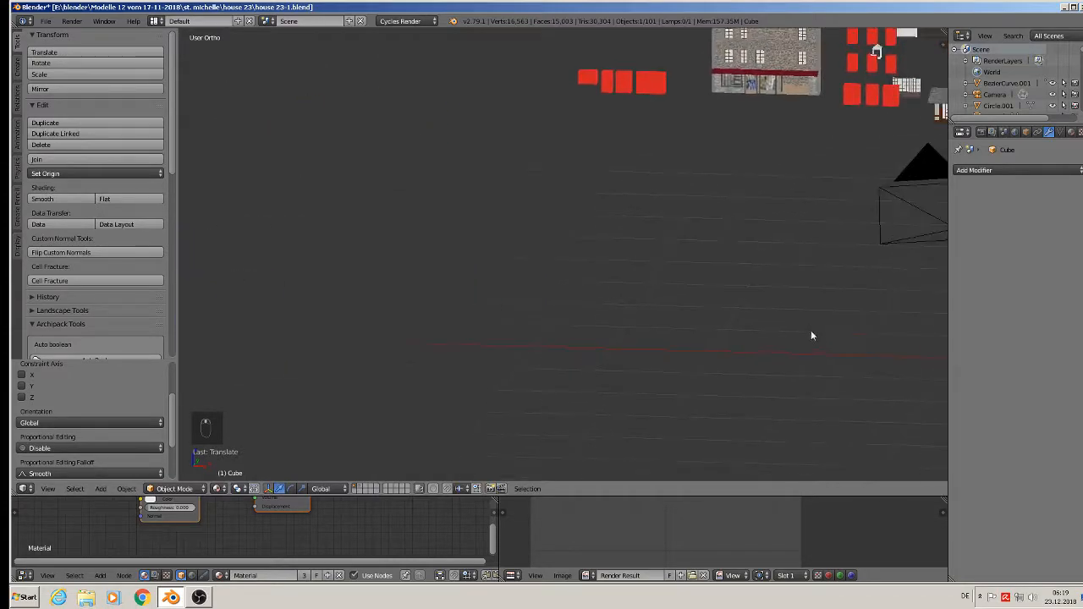
middle_click_drag(878, 59, 477, 260, "shift")
scroll(335, 185, "up", 8)
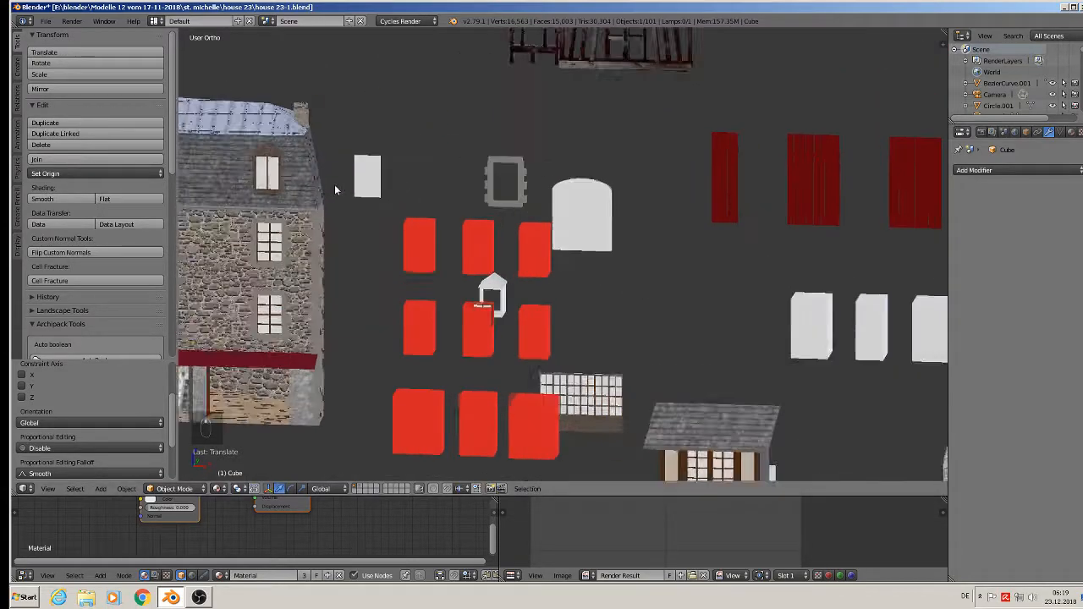
- Select the white panel Cube.020, reframe the house, and pick the glass-paned window
right_click(388, 193)
middle_click_drag(388, 189, 349, 181)
scroll(349, 181, "down", 3)
scroll(348, 184, "down", 2)
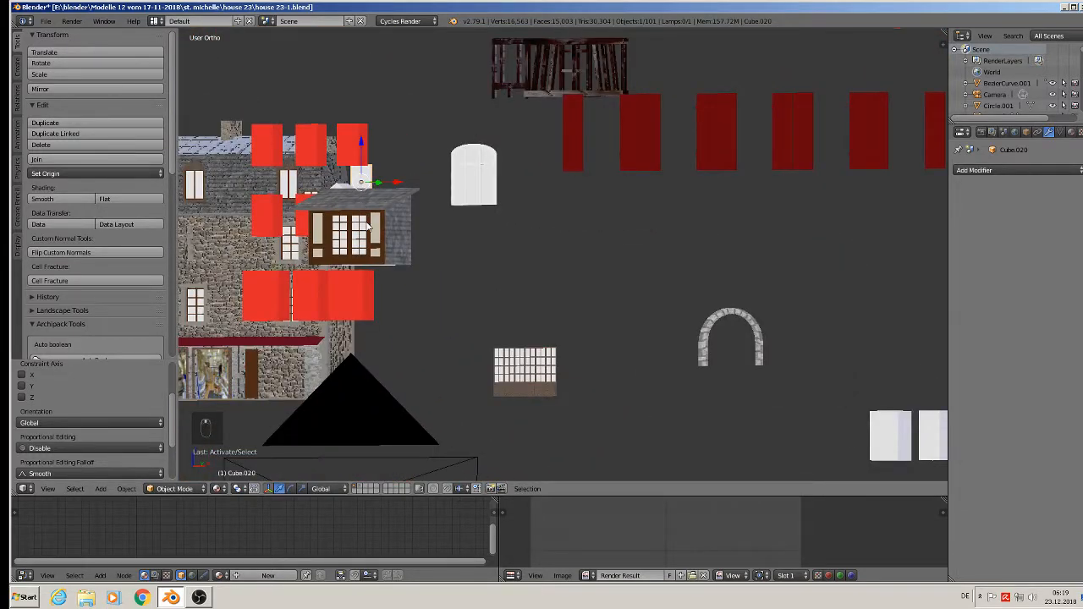
scroll(355, 235, "up", 2)
middle_click_drag(355, 235, 628, 240, "shift")
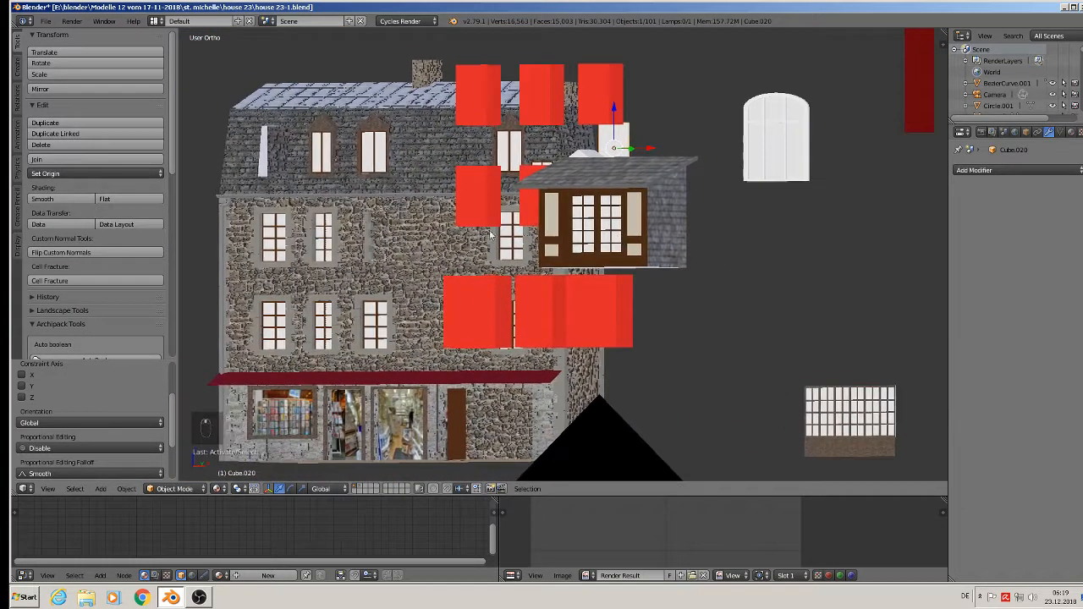
right_click(323, 243)
- Move the window along the Y axis toward the house and reframe the scene
middle_click_drag(323, 243, 311, 252)
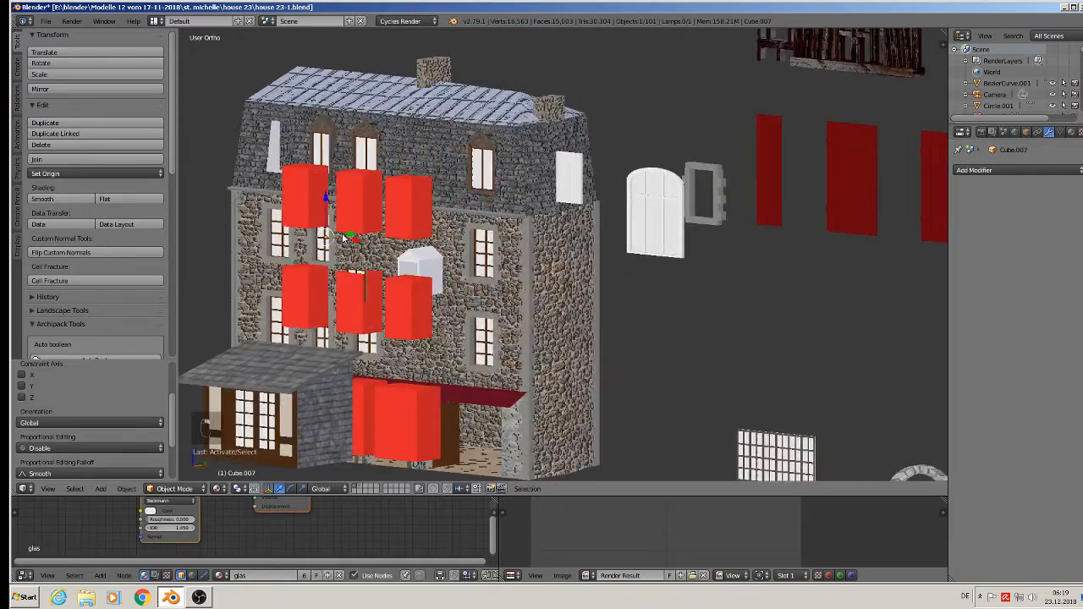
key("g")
key("y")
left_click(204, 281)
middle_click_drag(209, 284, 590, 266, "shift")
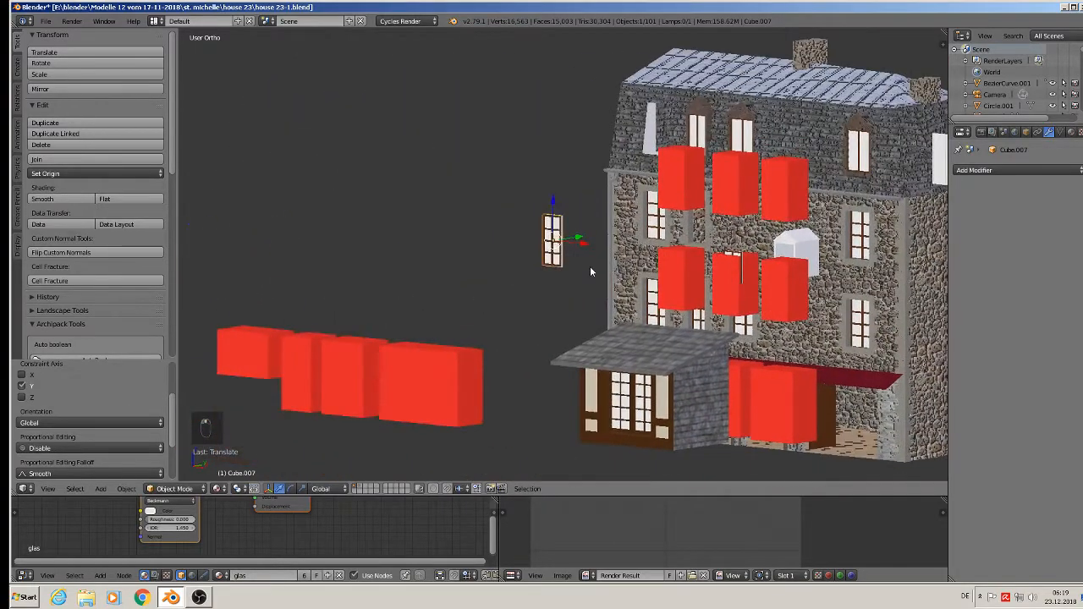
scroll(590, 266, "down", 10)
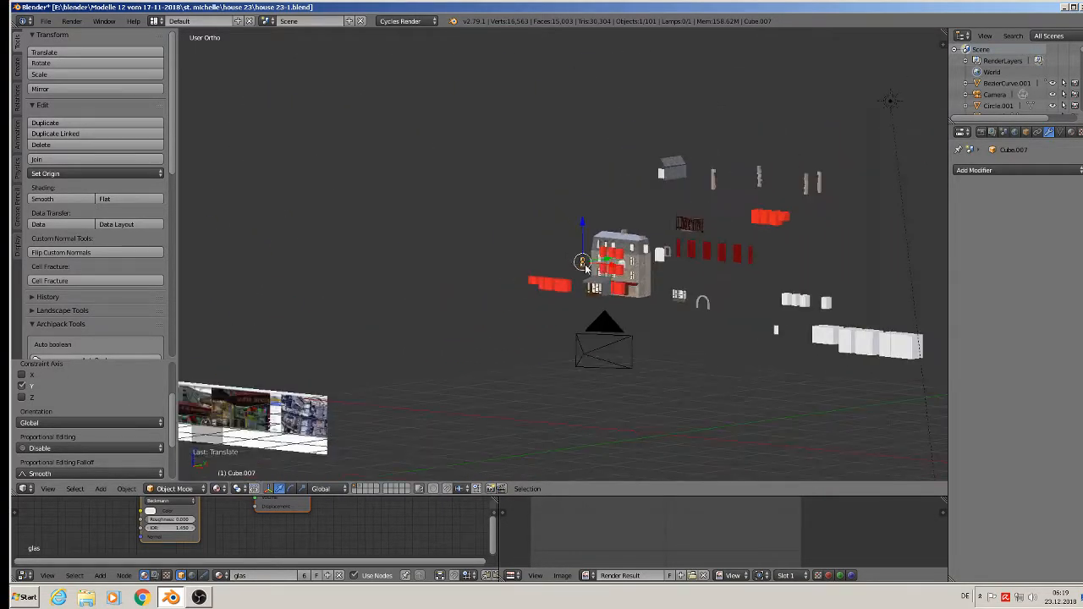
scroll(583, 265, "down", 4)
middle_click_drag(584, 265, 734, 258)
- Place the window against the striped tower beside its door opening and frame it close up
key("g")
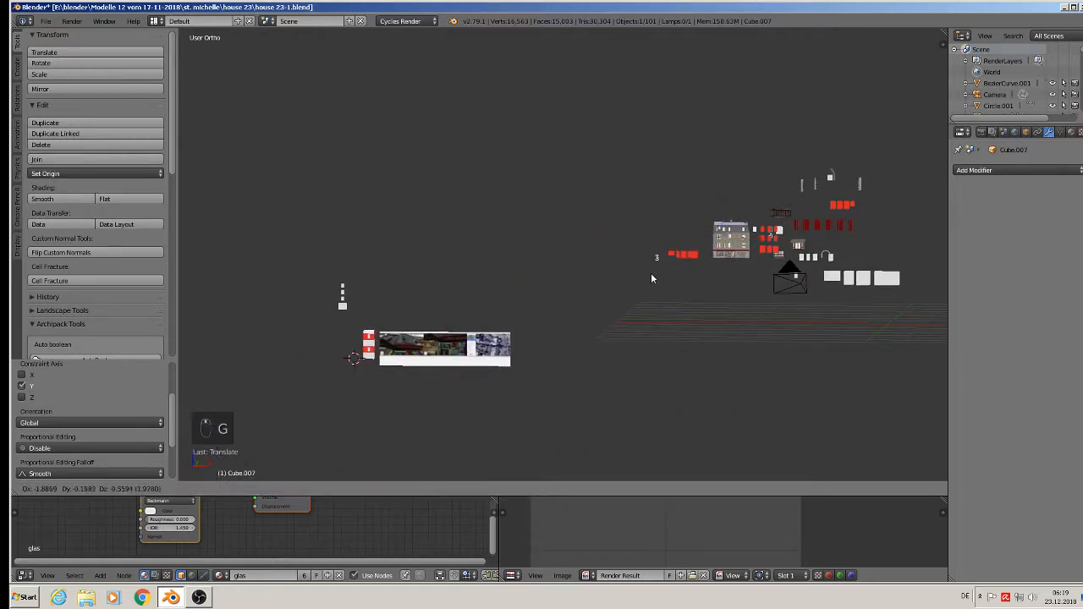
left_click(370, 356)
middle_click_drag(370, 356, 317, 401)
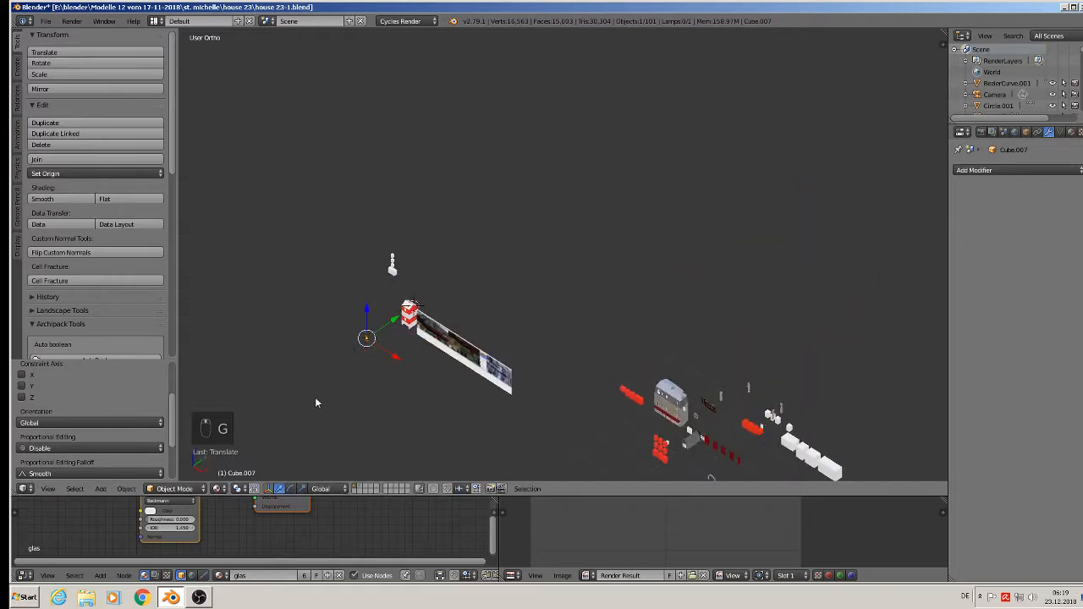
left_click_drag(392, 322, 439, 305)
left_click(440, 304)
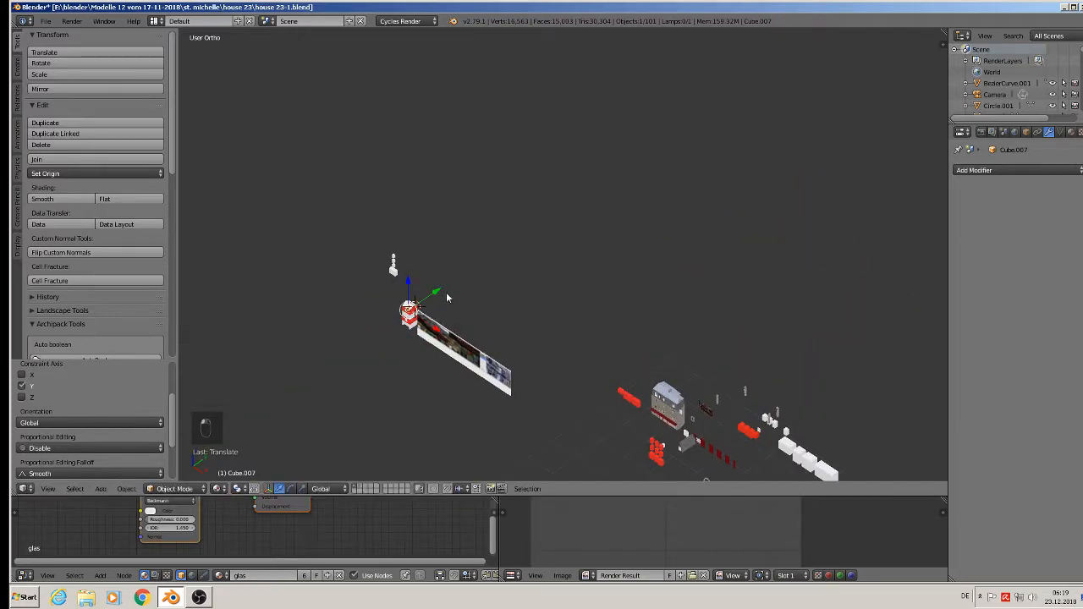
key("KP_0")
key("KP_Decimal")
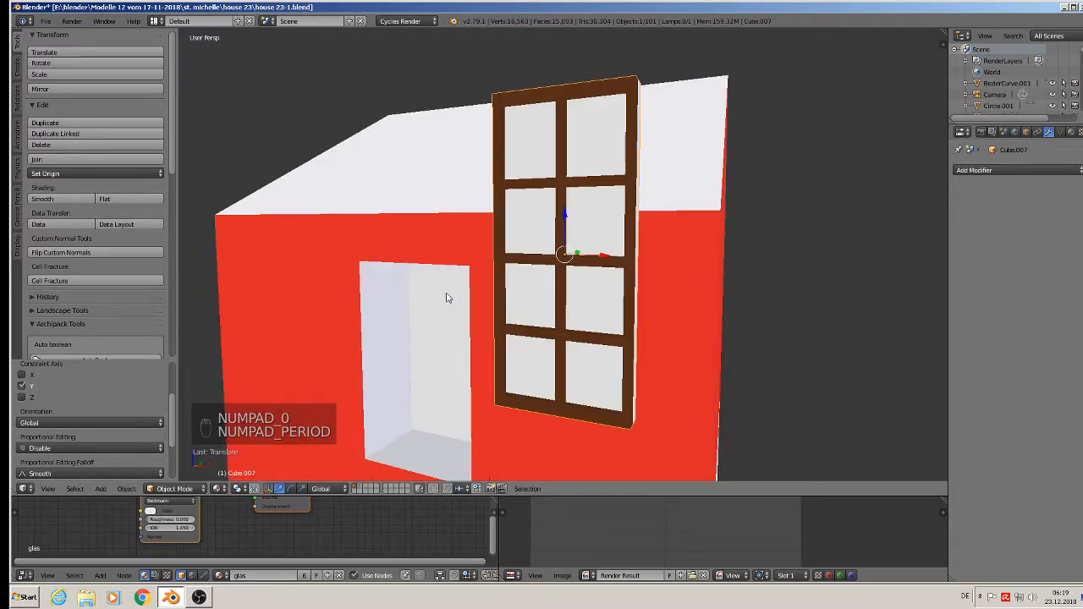
- Switch to a Front Orthographic view of the house and window
key("KP_0")
key("KP_0")
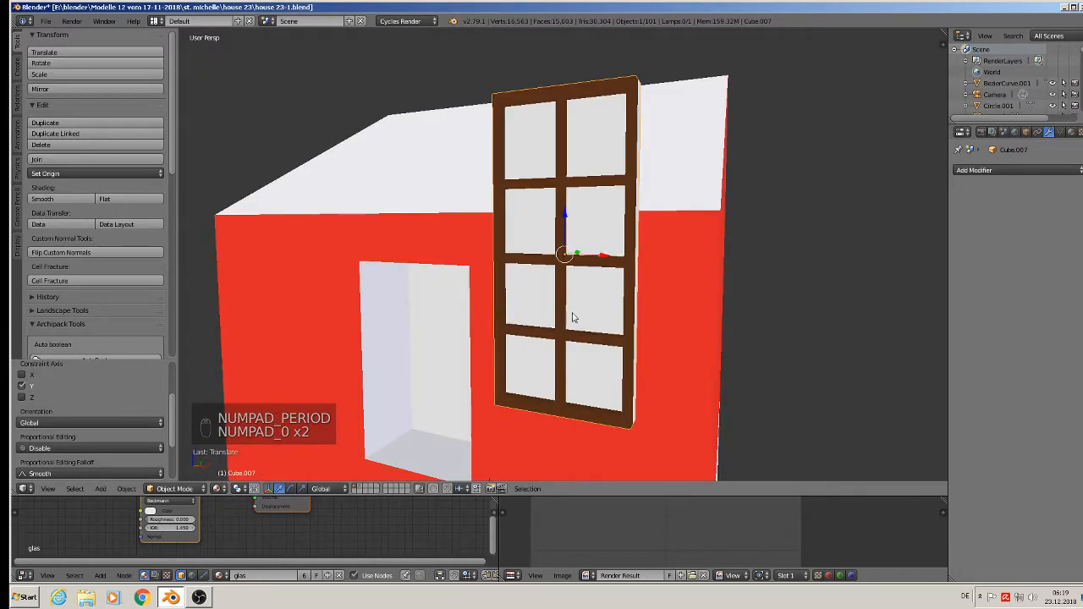
middle_click_drag(448, 295, 656, 303)
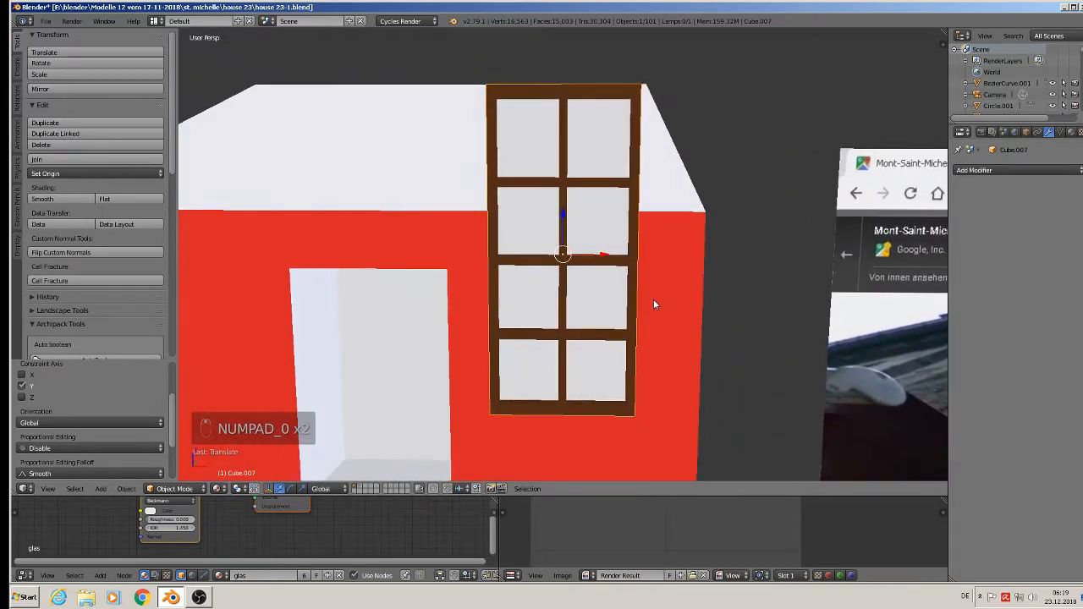
key("KP_1")
key("KP_5")
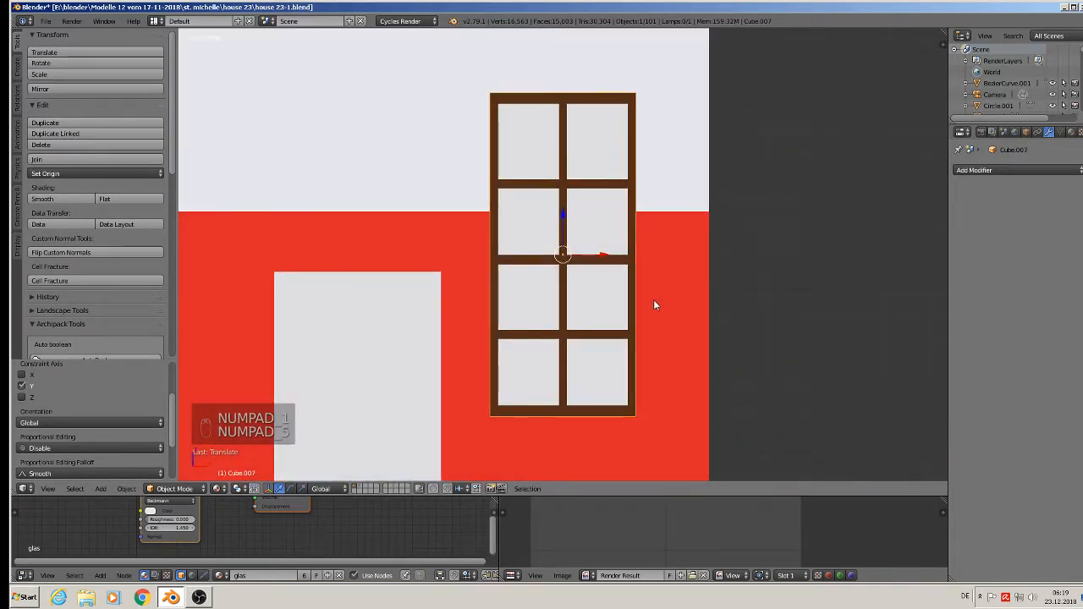
scroll(597, 283, "down", 2)
- Enter Edit Mode on the window, try linked selection of panes and frame, then use edge select
key("Tab")
key("a")
key("a")
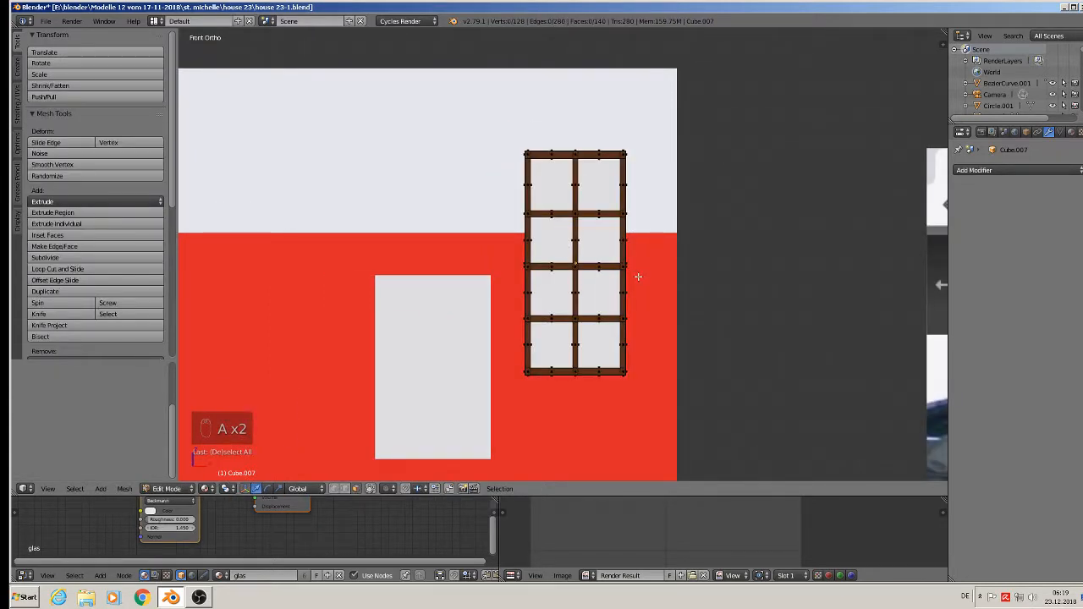
key("l")
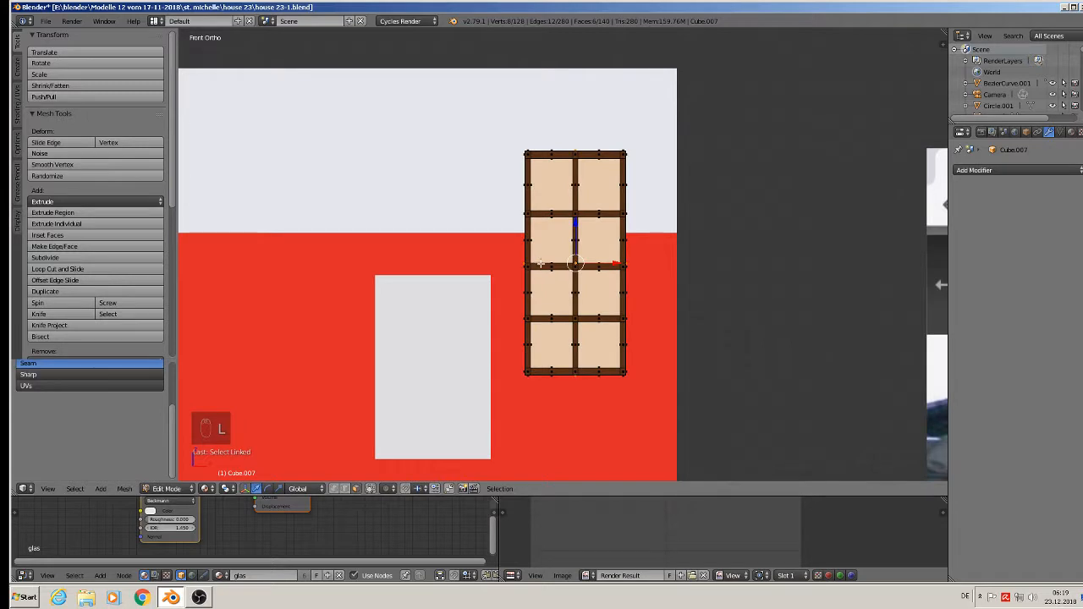
key("a")
key("l")
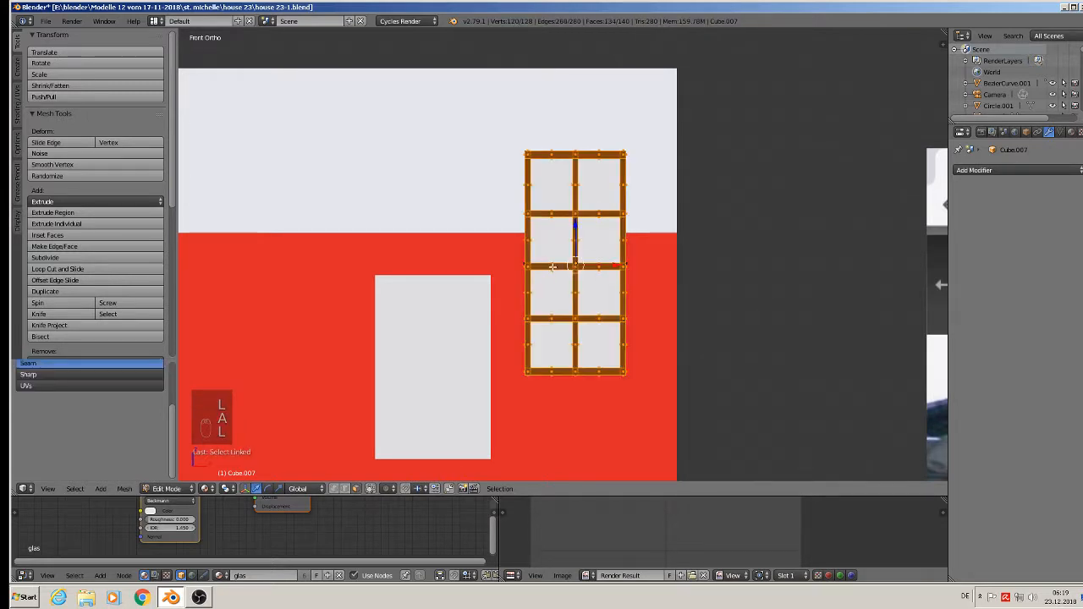
key("l")
key("a")
scroll(574, 266, "up", 6)
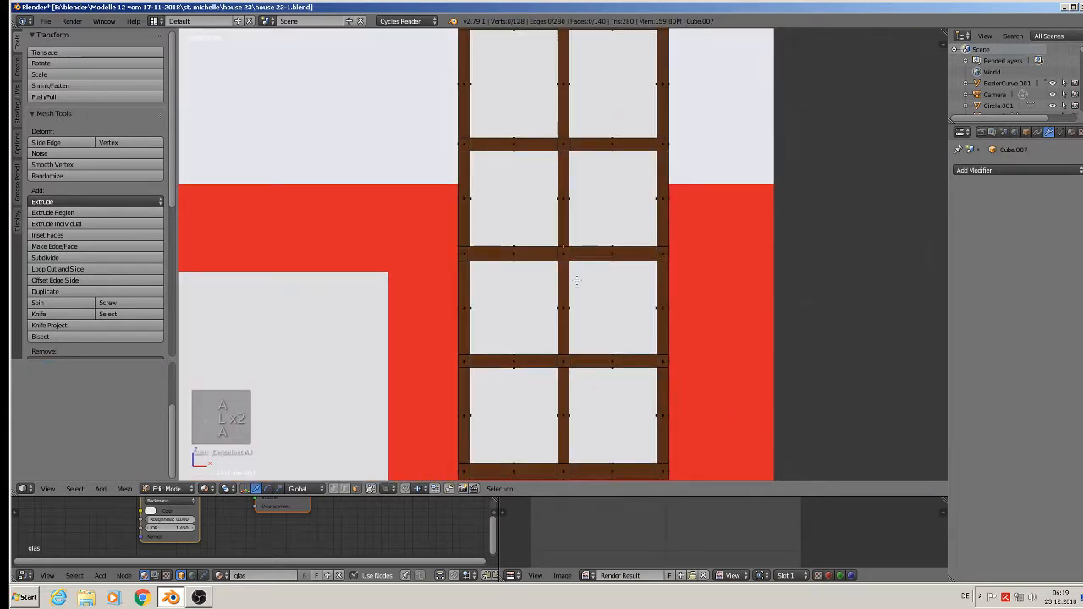
middle_click_drag(491, 258, 519, 242)
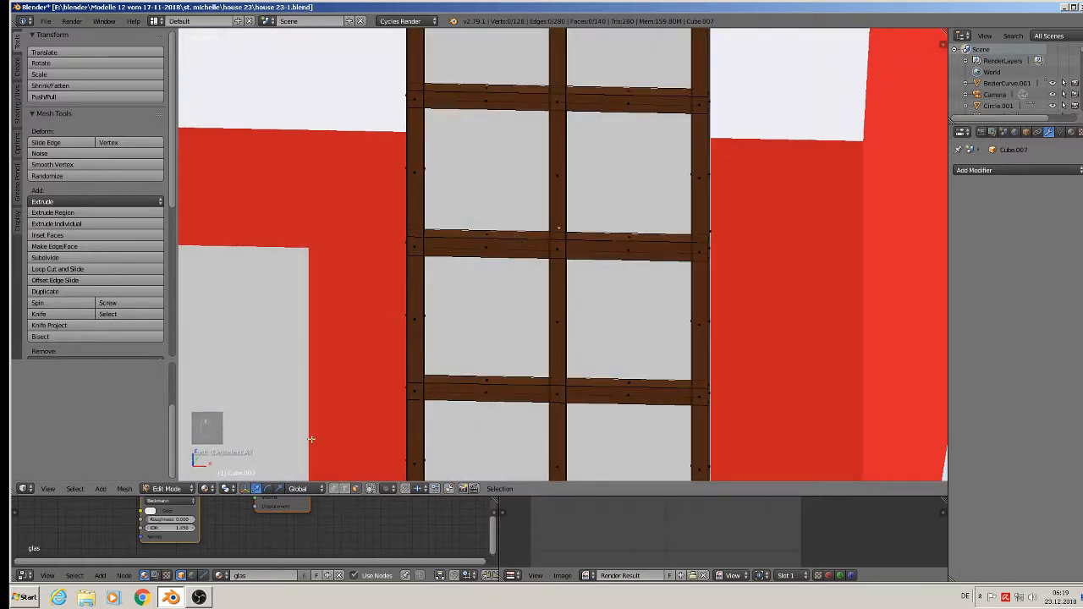
left_click(344, 489)
- Circle-select and delete the middle crossbar edges, then face the window in vertex select mode
key("c")
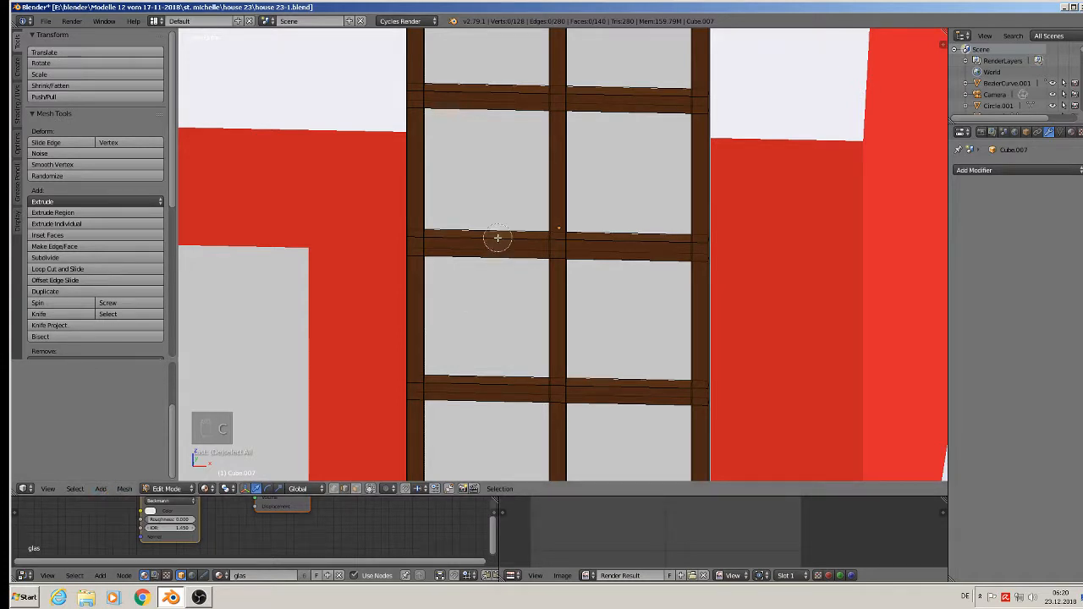
left_click(490, 241)
left_click(623, 247)
right_click(623, 298)
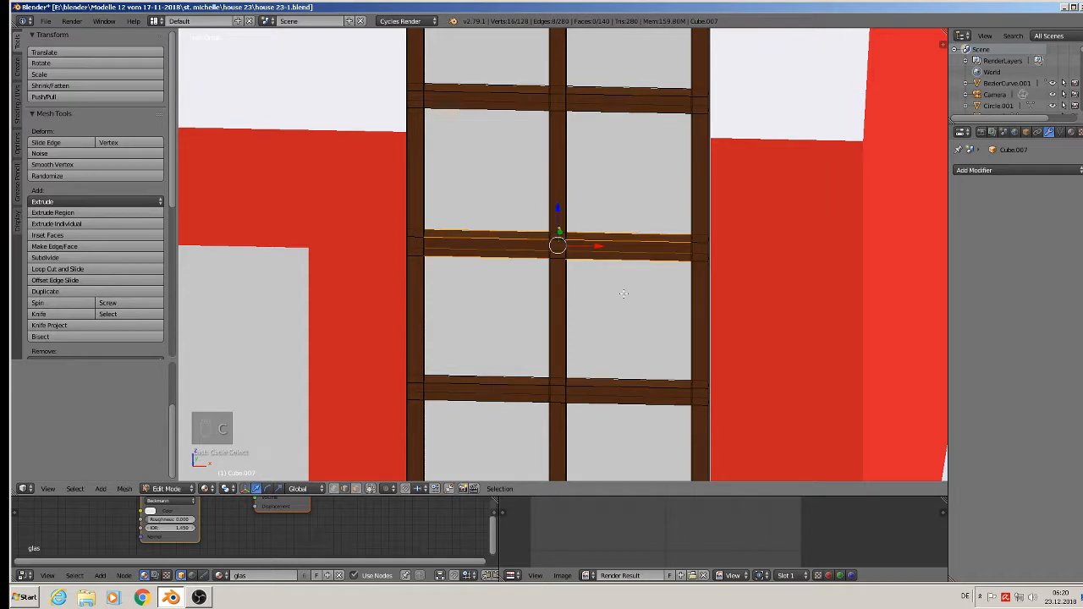
key("x")
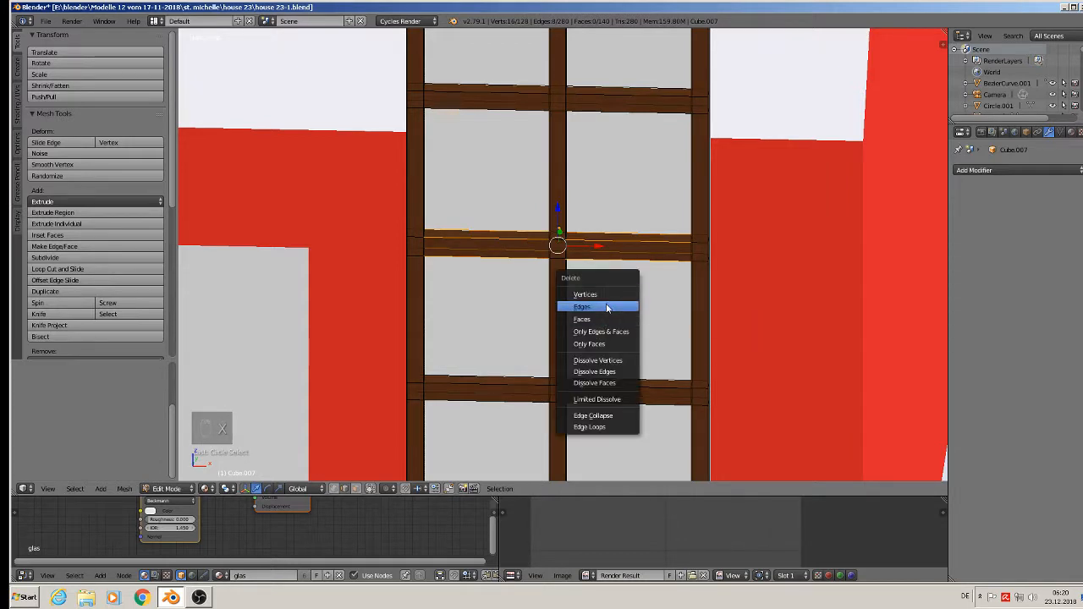
left_click(605, 307)
middle_click_drag(606, 307, 600, 270)
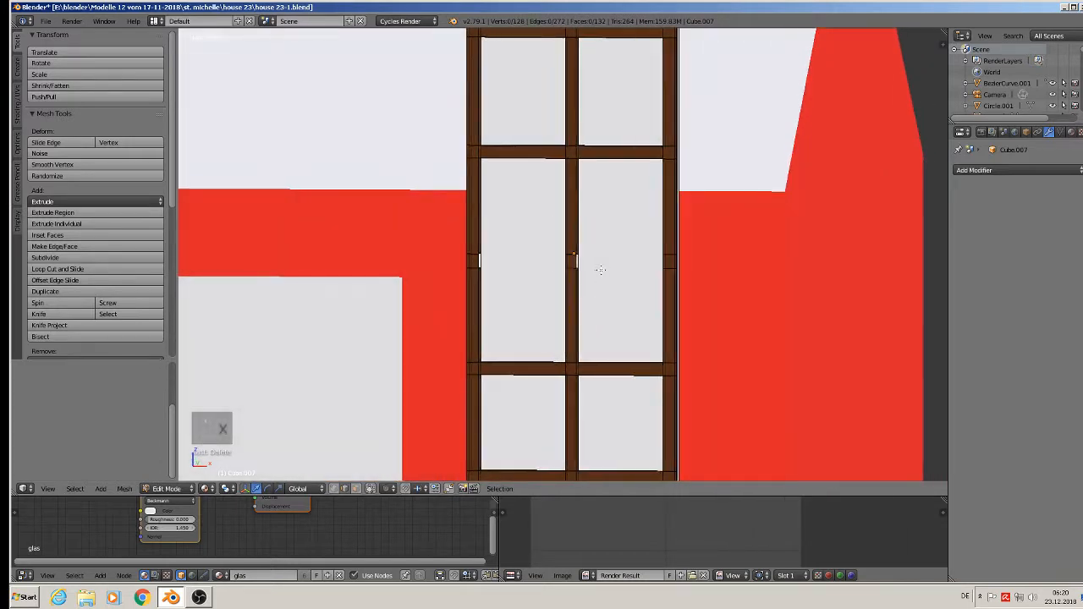
scroll(609, 287, "down", 1)
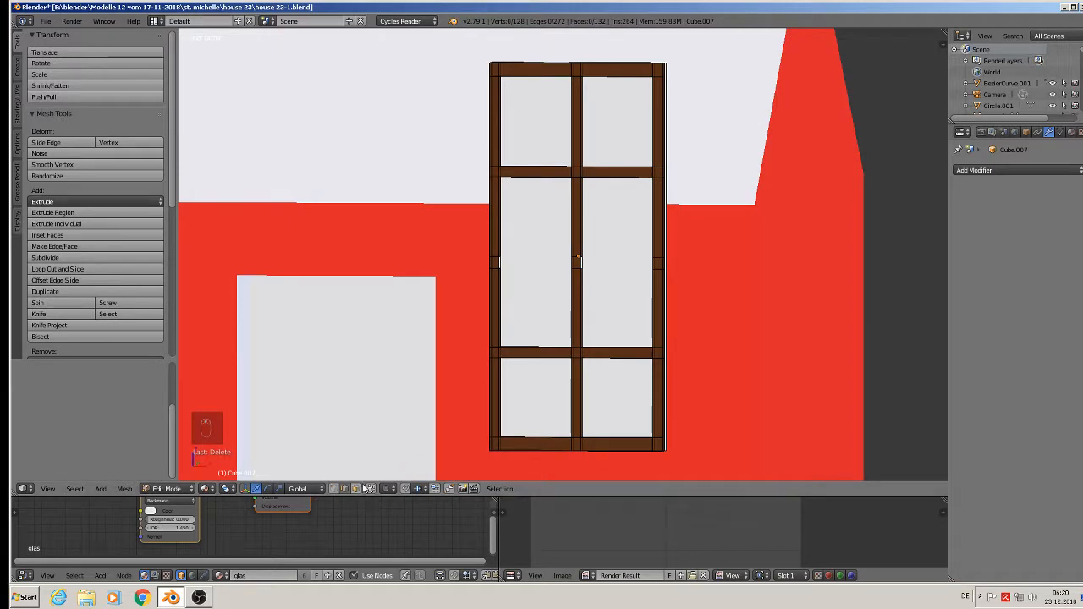
left_click(334, 489)
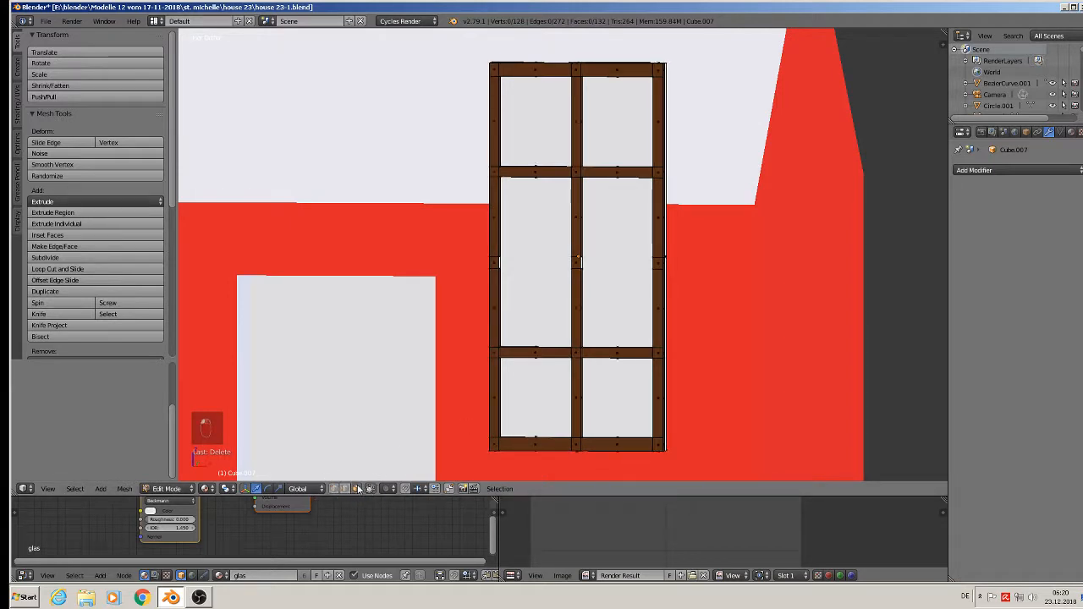
- Box-select the frame's lower vertices and try a vertical move, then undo it
key("a")
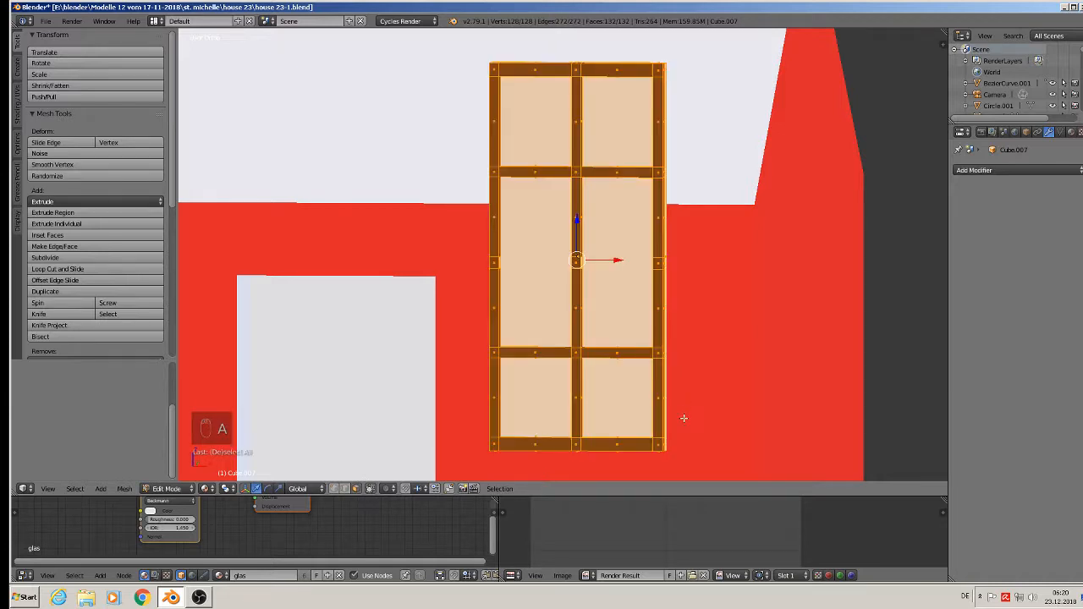
key("a")
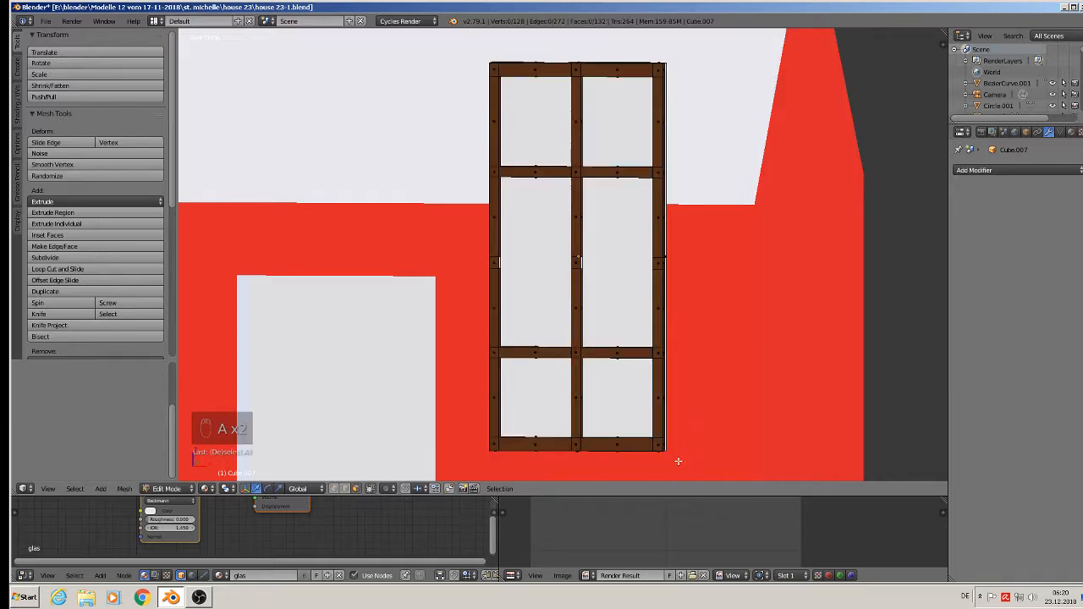
key("b")
left_click_drag(686, 463, 398, 253)
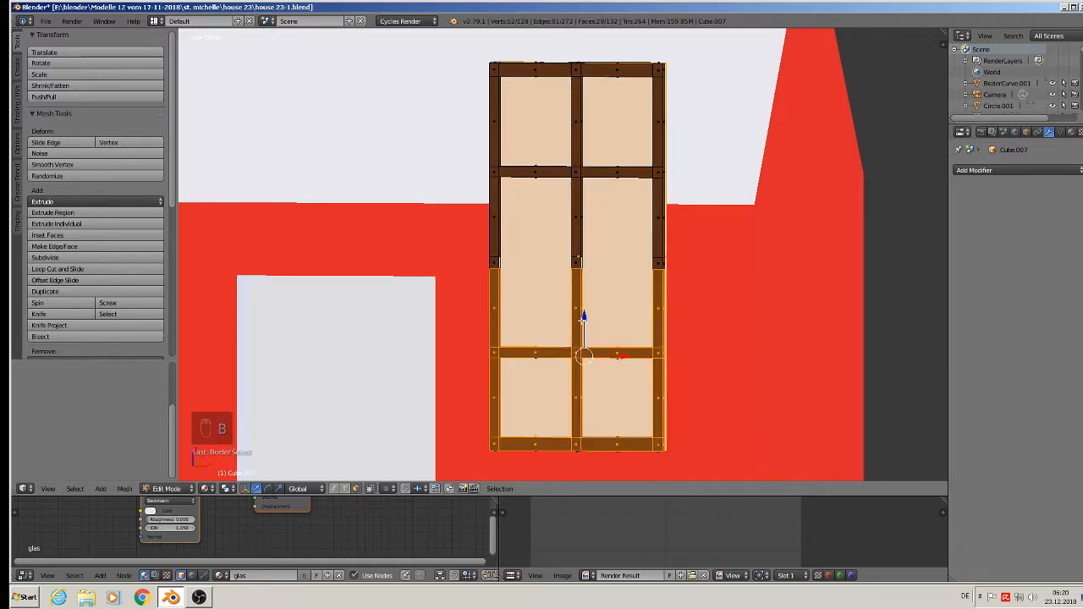
key("g")
key("z")
left_click(576, 323)
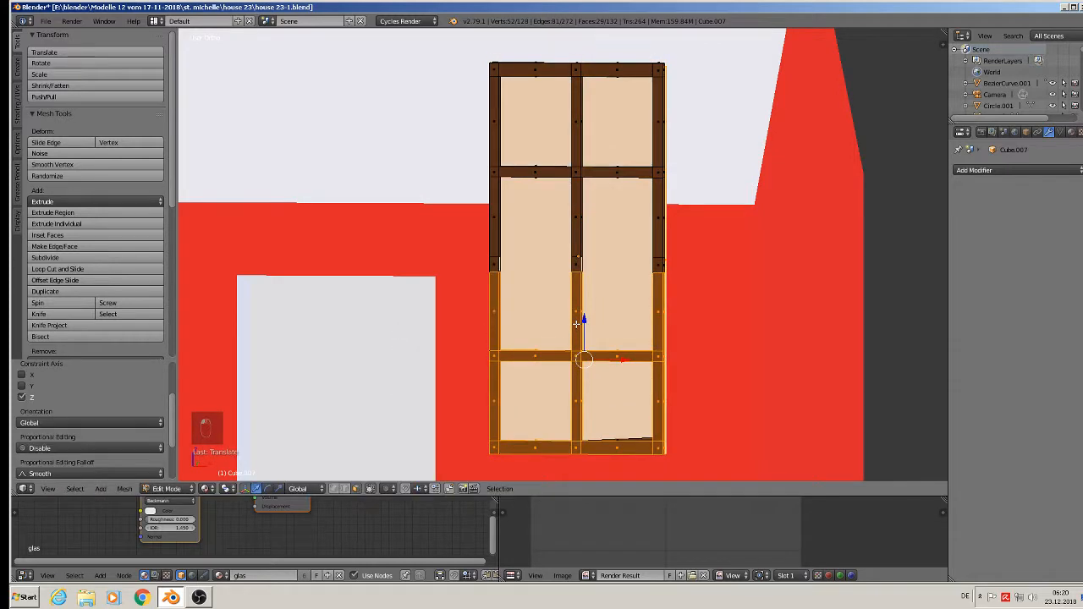
key("ctrl+z")
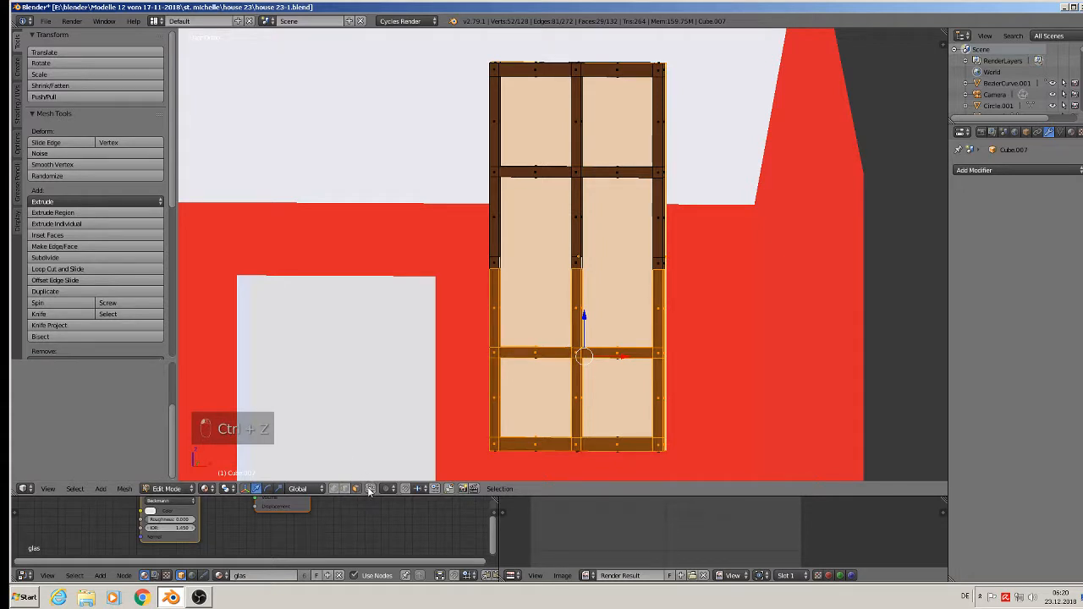
- Reselect the lower frame vertices and edges and raise that section slightly
key("a")
key("b")
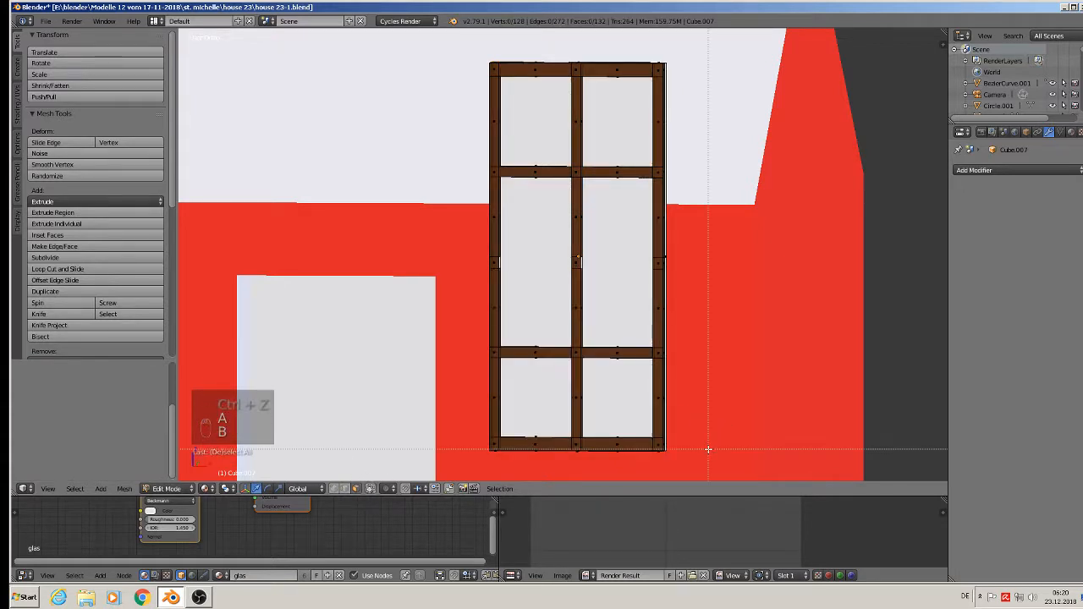
left_click_drag(708, 449, 461, 263)
key("a")
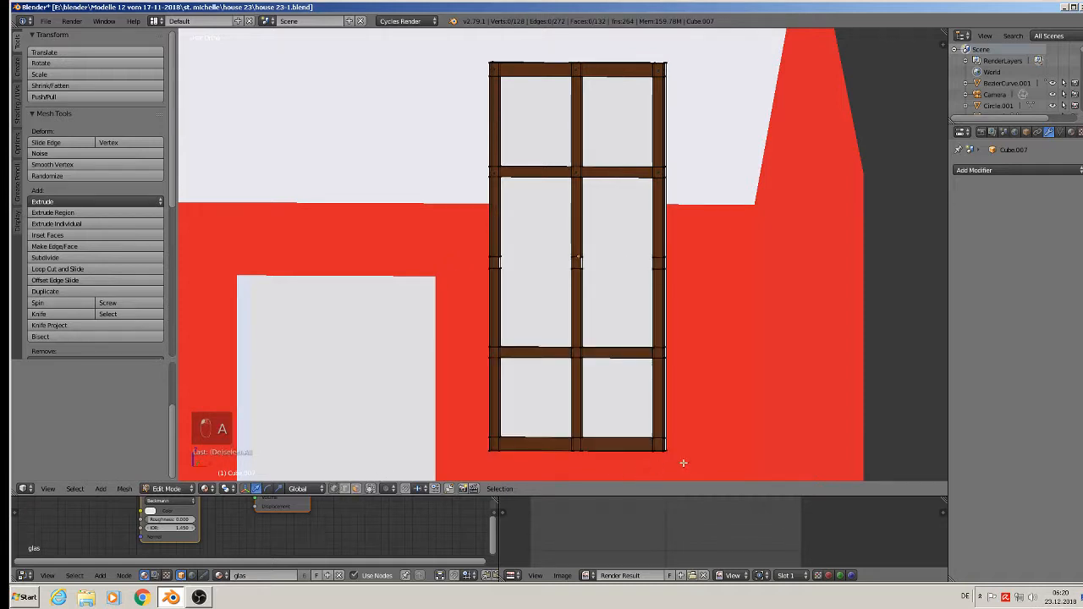
key("b")
left_click_drag(695, 465, 453, 234)
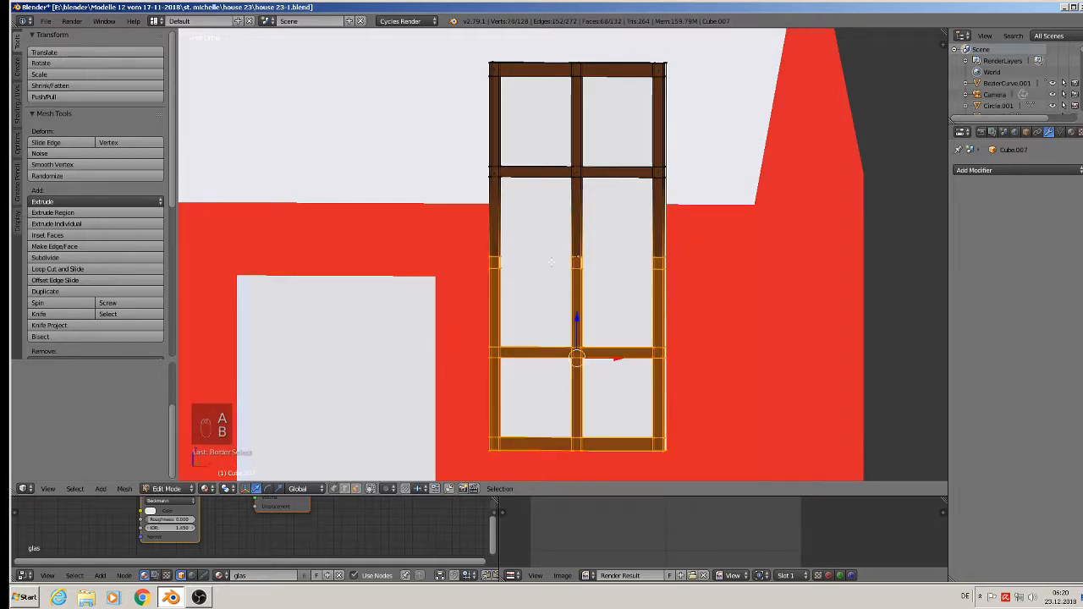
left_click_drag(576, 320, 572, 250)
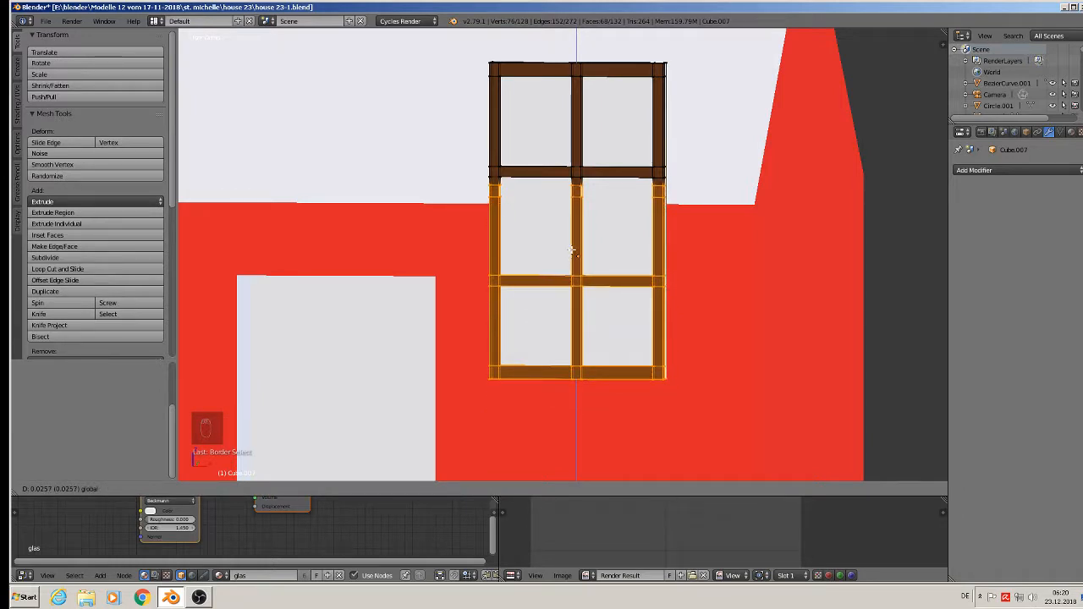
- Return to Object Mode and orbit around the window frame
key("Tab")
scroll(597, 279, "down", 3)
scroll(584, 256, "up", 4)
middle_click_drag(530, 245, 487, 247)
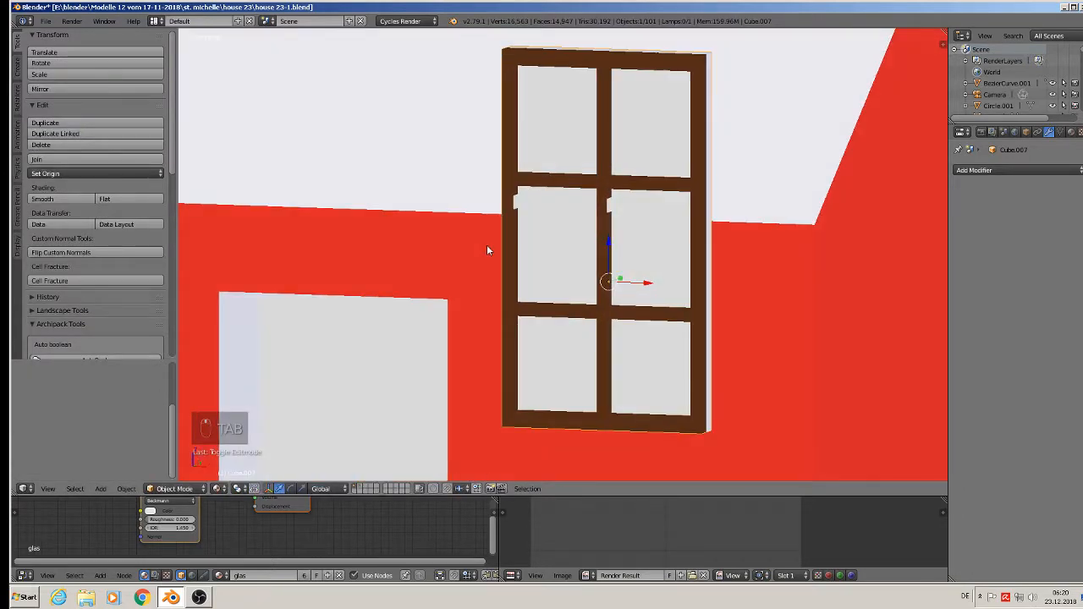
- Fill the gaps in the left and second mullions with new faces
scroll(518, 200, "up", 8)
key("Tab")
right_click(517, 169)
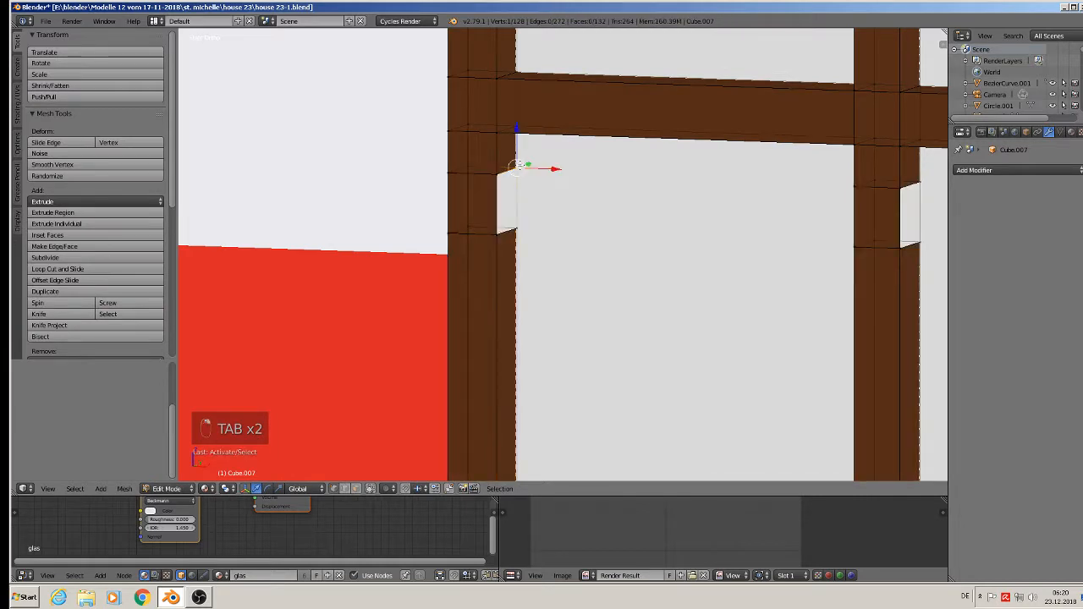
right_click(499, 174, "shift")
right_click(501, 234, "shift")
right_click(514, 228, "shift")
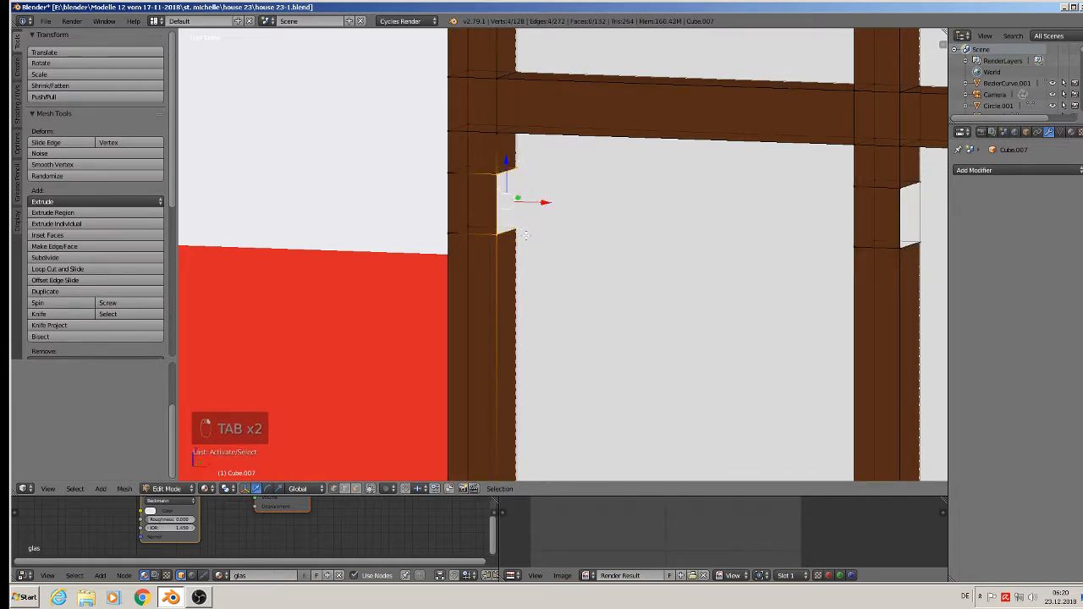
key("f")
middle_click_drag(690, 273, 356, 235, "shift")
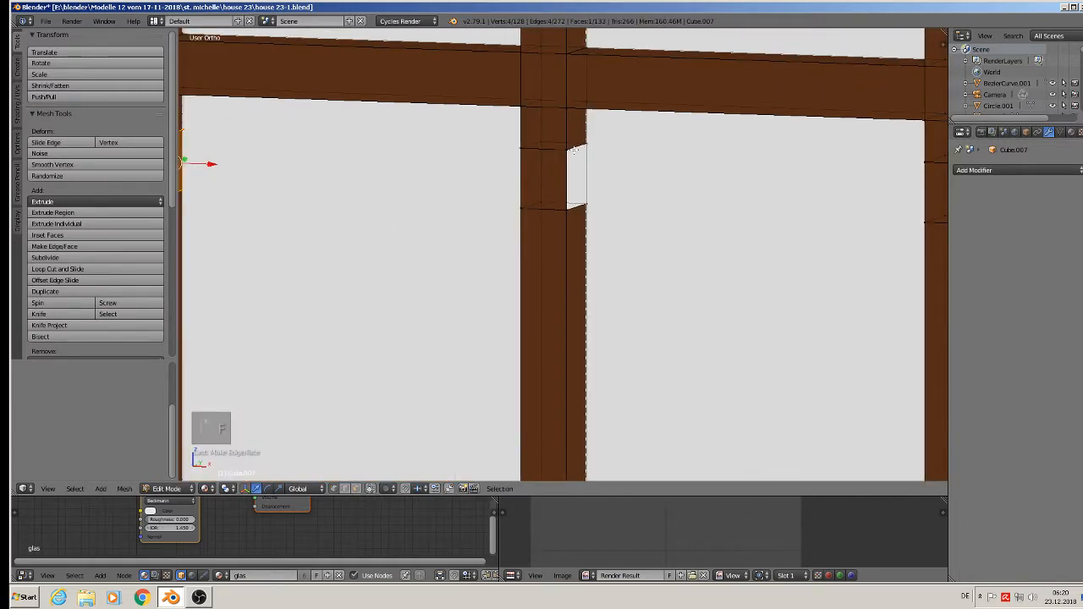
right_click(574, 147)
right_click(582, 207, "shift")
right_click(569, 212, "shift")
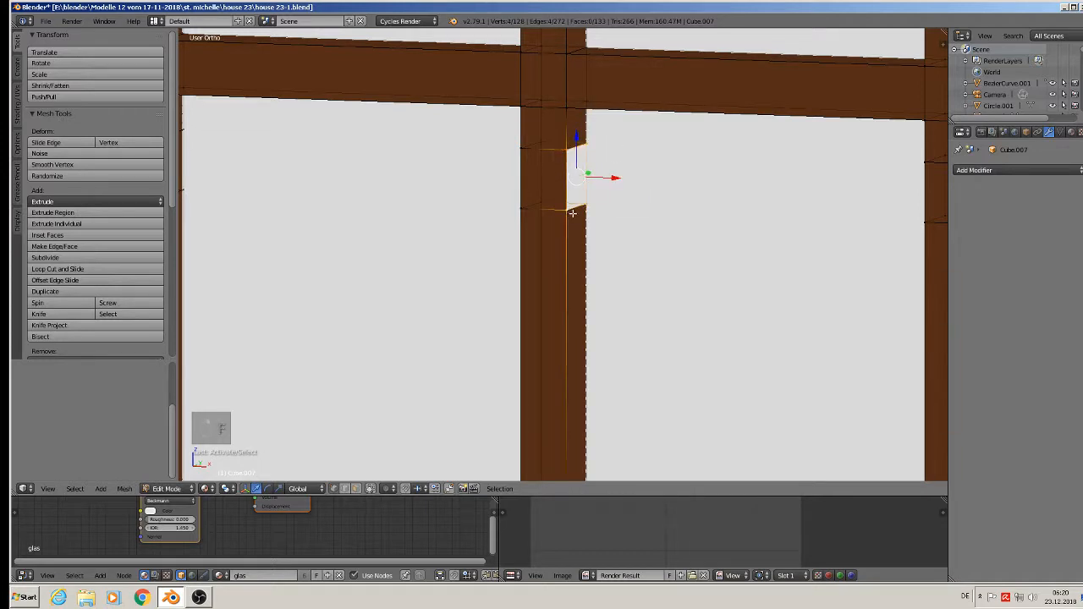
key("g")
right_click(580, 209)
key("f")
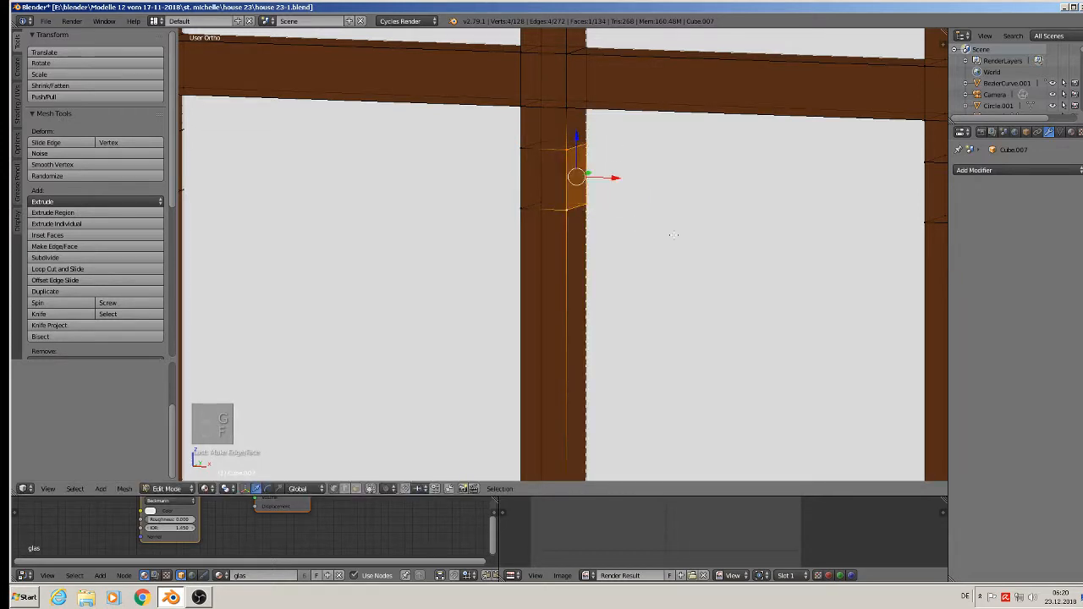
- Fill the right and middle post gaps with faces and return to Object Mode
middle_click_drag(673, 234, 641, 126)
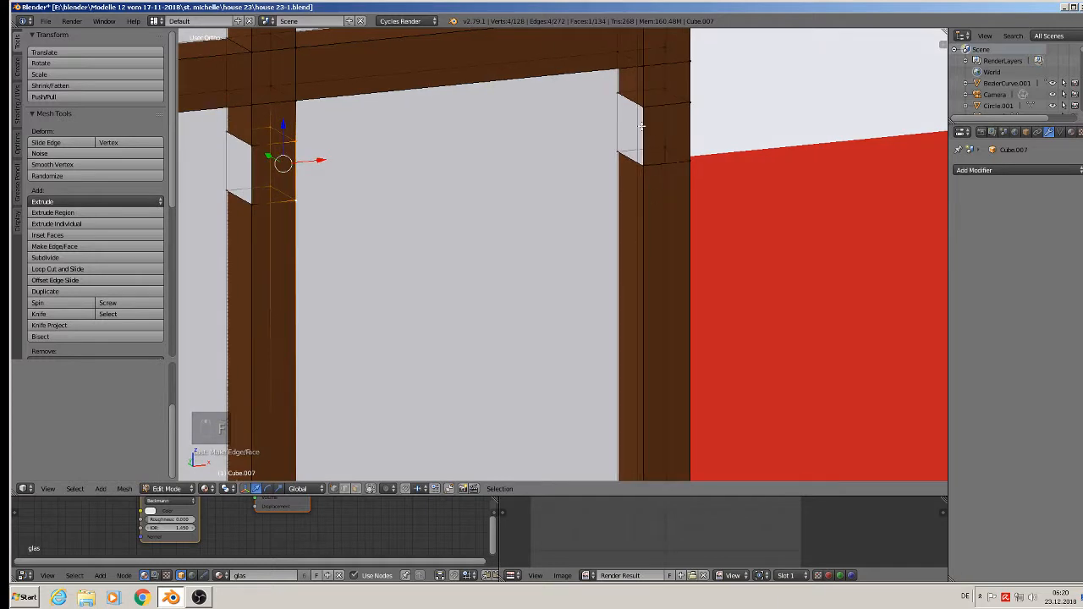
right_click(614, 96)
right_click(643, 108, "shift")
right_click(637, 165, "shift")
right_click(614, 150, "shift")
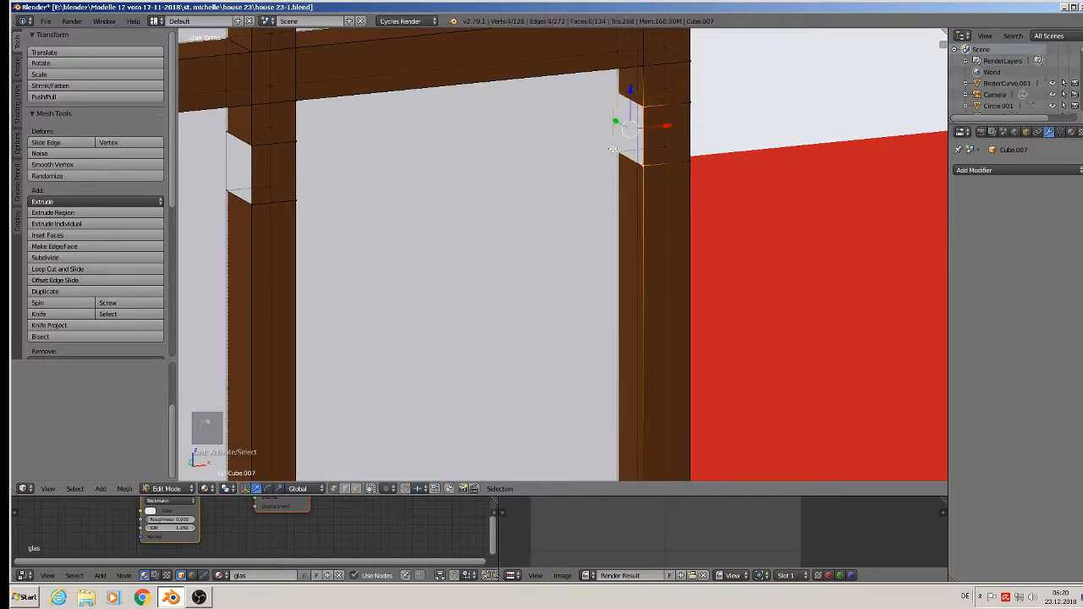
key("f")
scroll(573, 223, "down", 3)
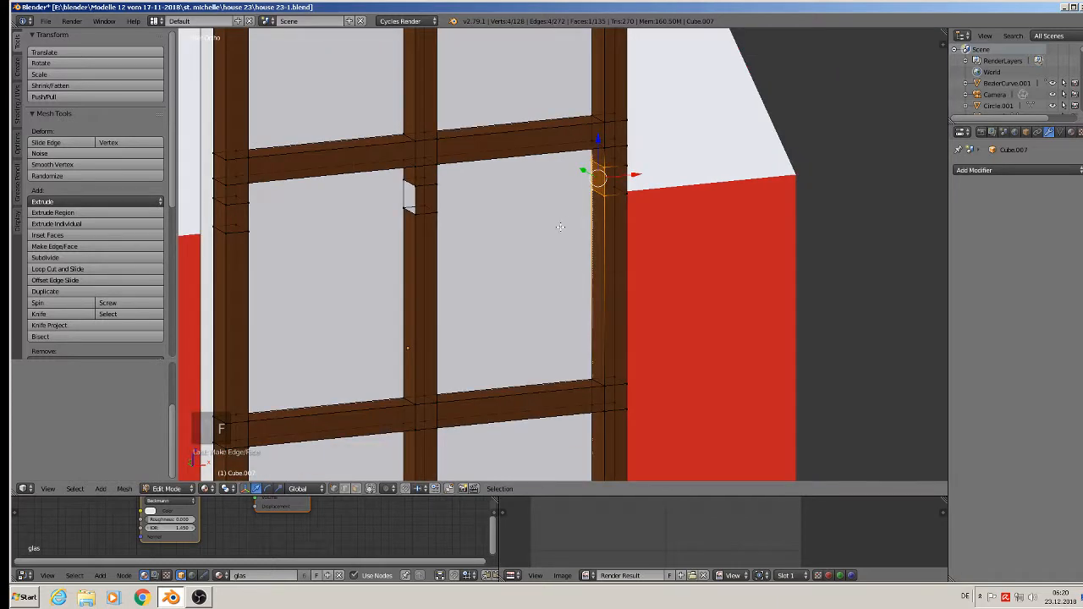
right_click(419, 187)
right_click(402, 180, "shift")
right_click(402, 206, "shift")
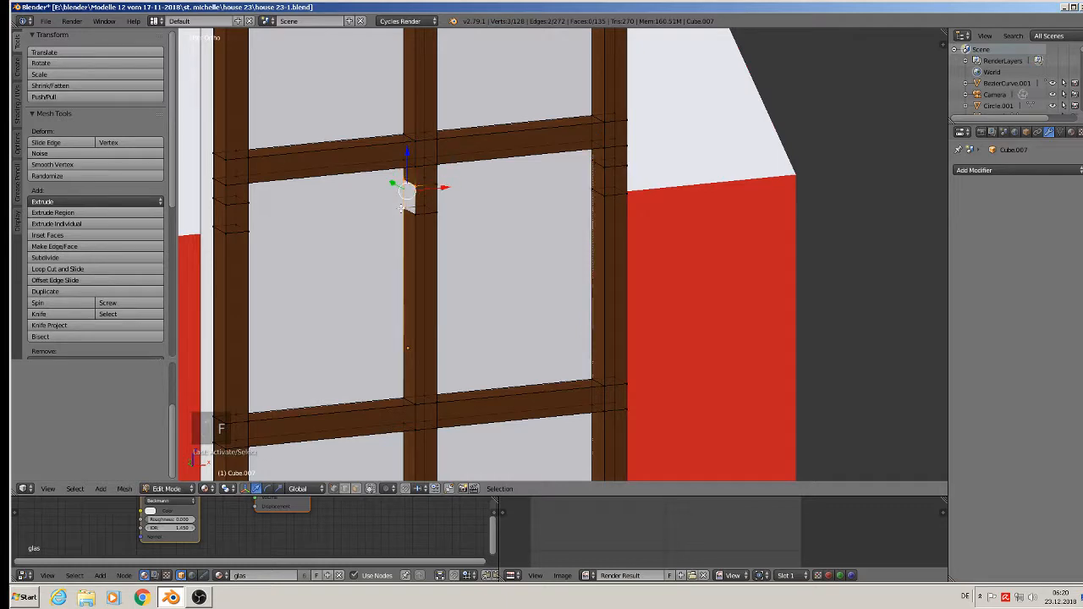
right_click(413, 214, "shift")
key("f")
key("Tab")
scroll(408, 219, "down", 6)
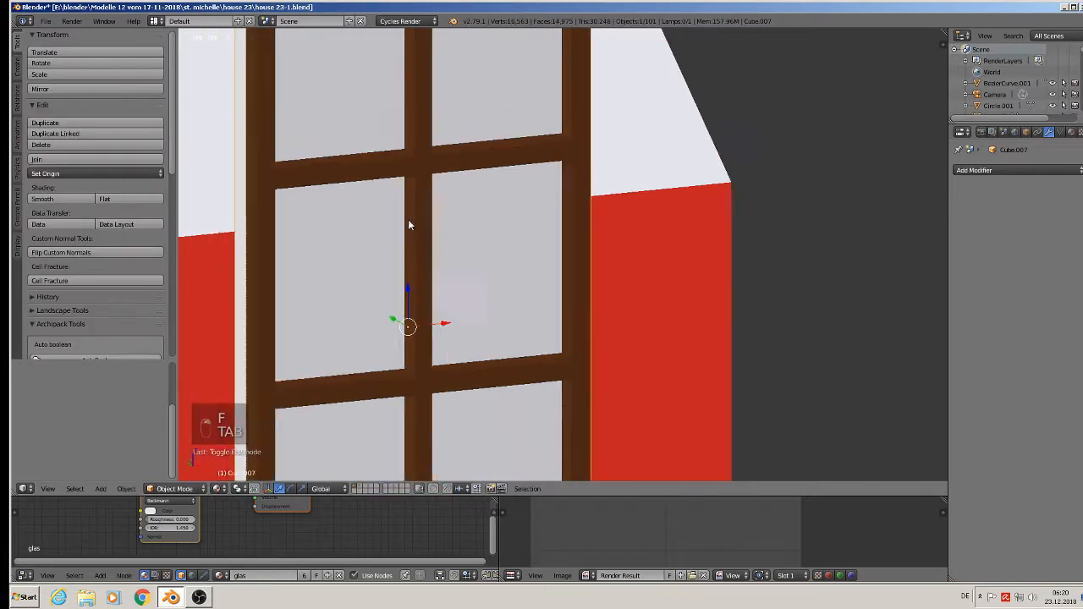
- Box-select the window's lower crossbar and move it vertically to a new height
scroll(319, 232, "down", 4)
scroll(504, 183, "up", 3)
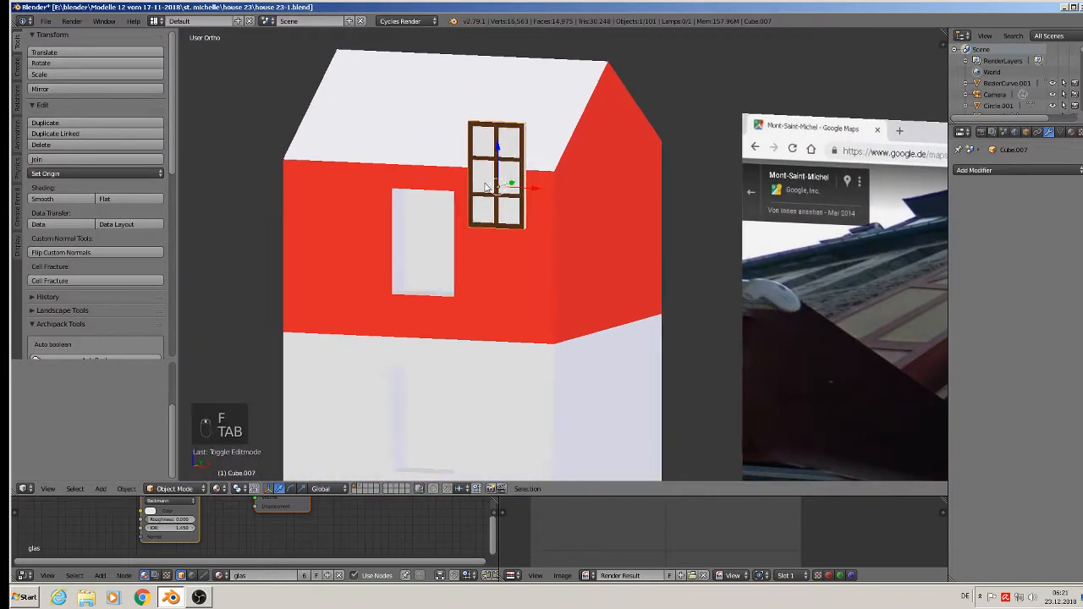
scroll(503, 173, "up", 4)
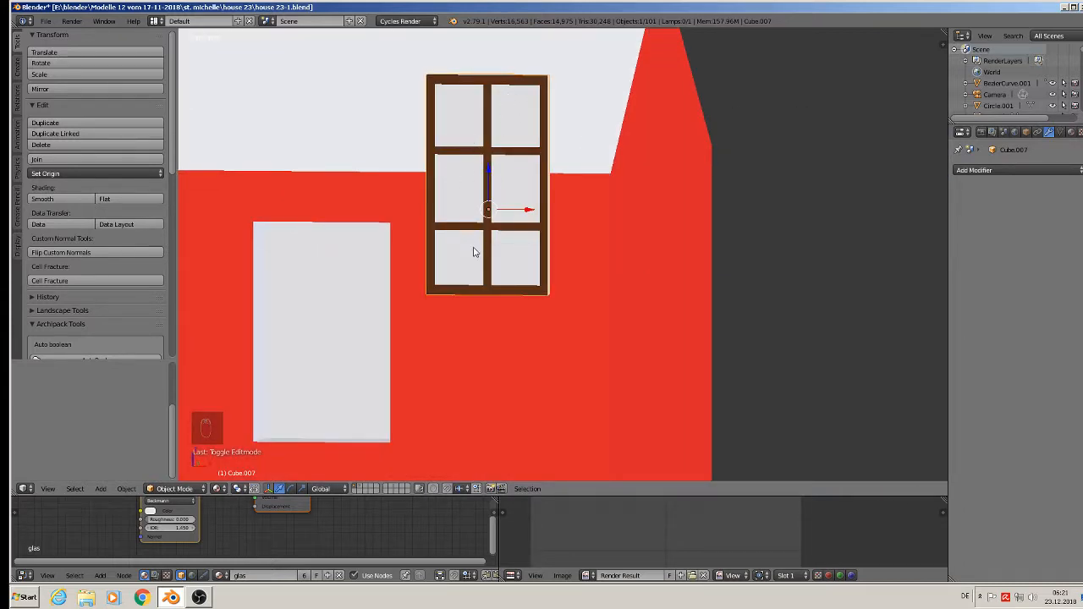
key("Tab")
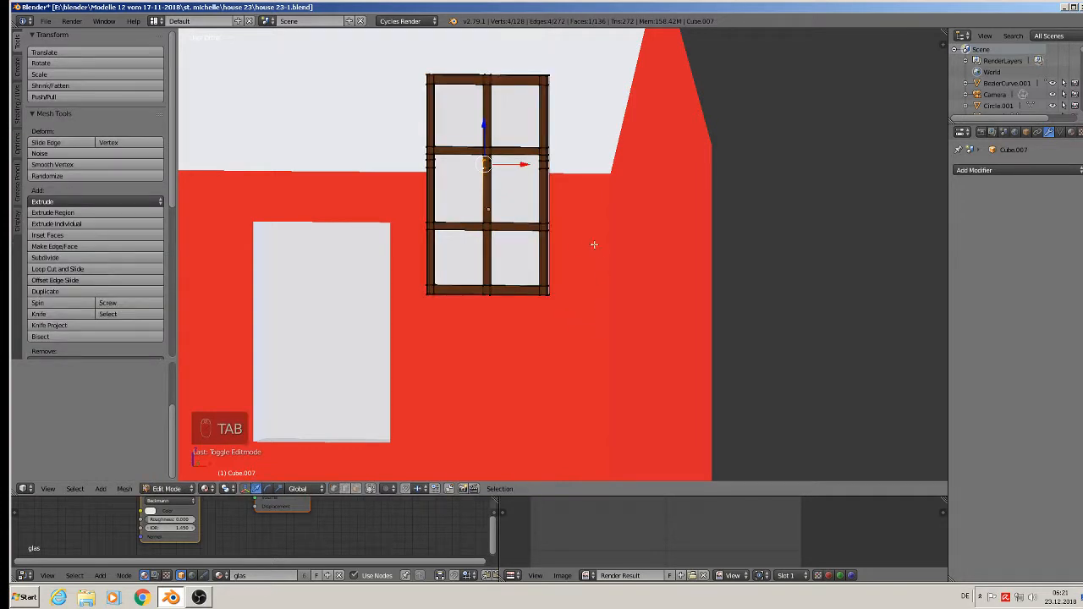
key("b")
key("b")
left_click_drag(580, 244, 385, 207)
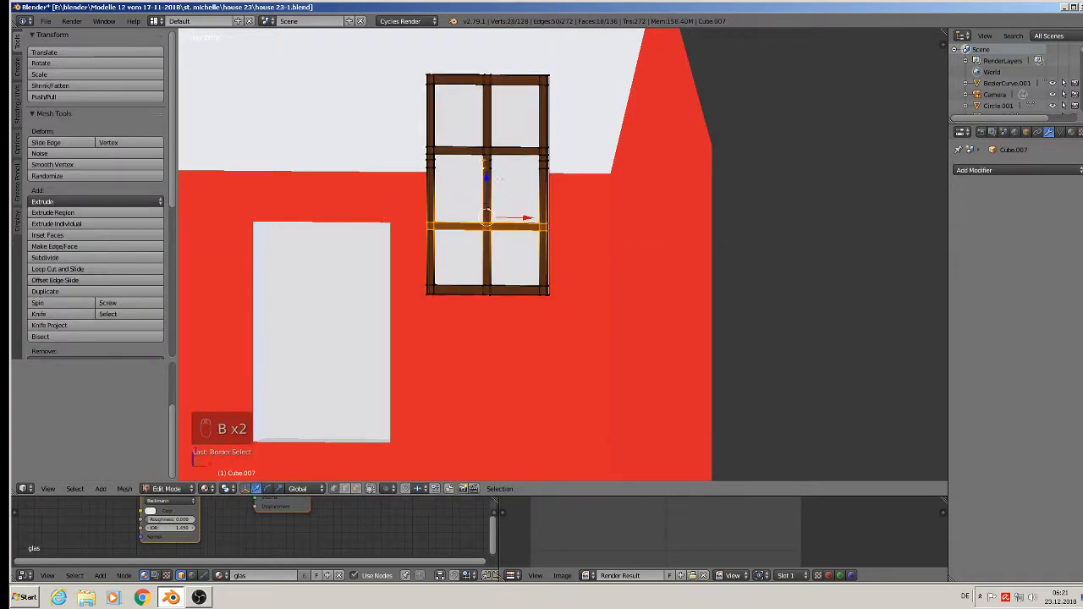
key("a")
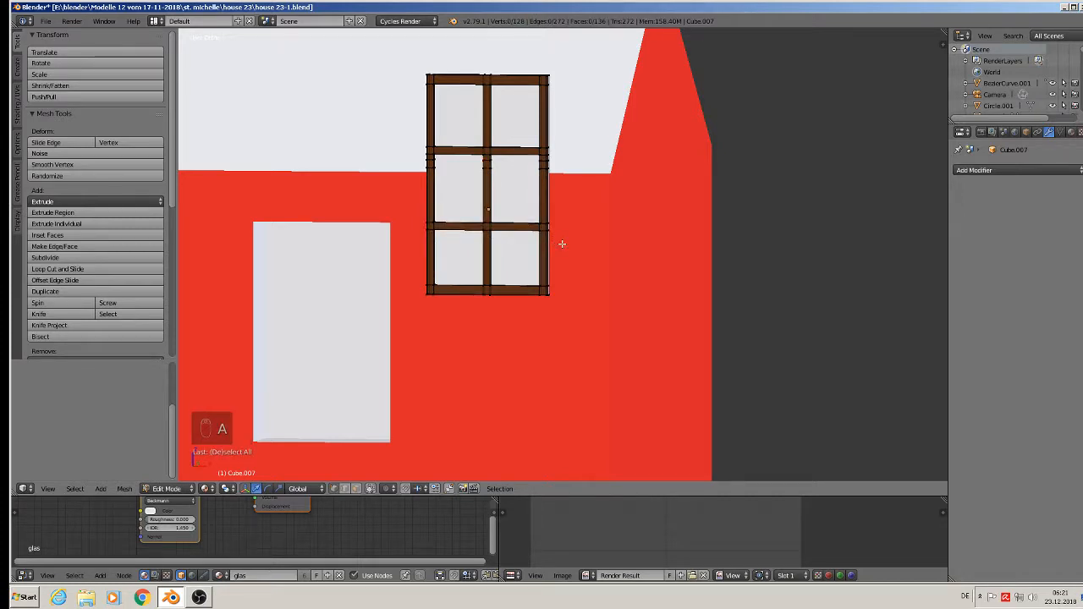
key("b")
left_click_drag(553, 245, 386, 203)
key("g")
key("z")
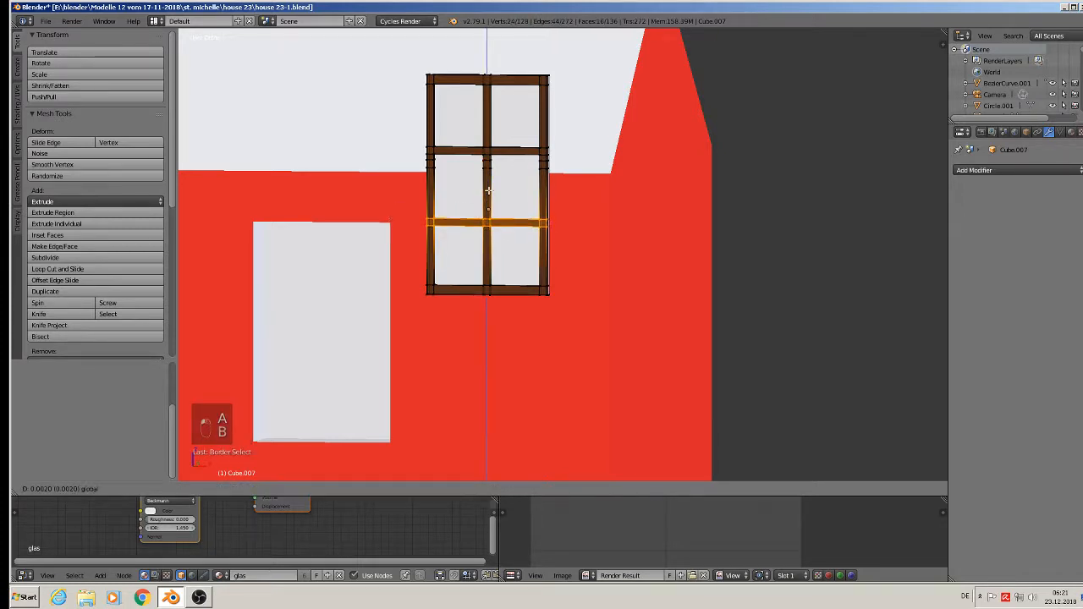
left_click(487, 187)
- Back in Object Mode, slide the window down on the red upper wall
key("Tab")
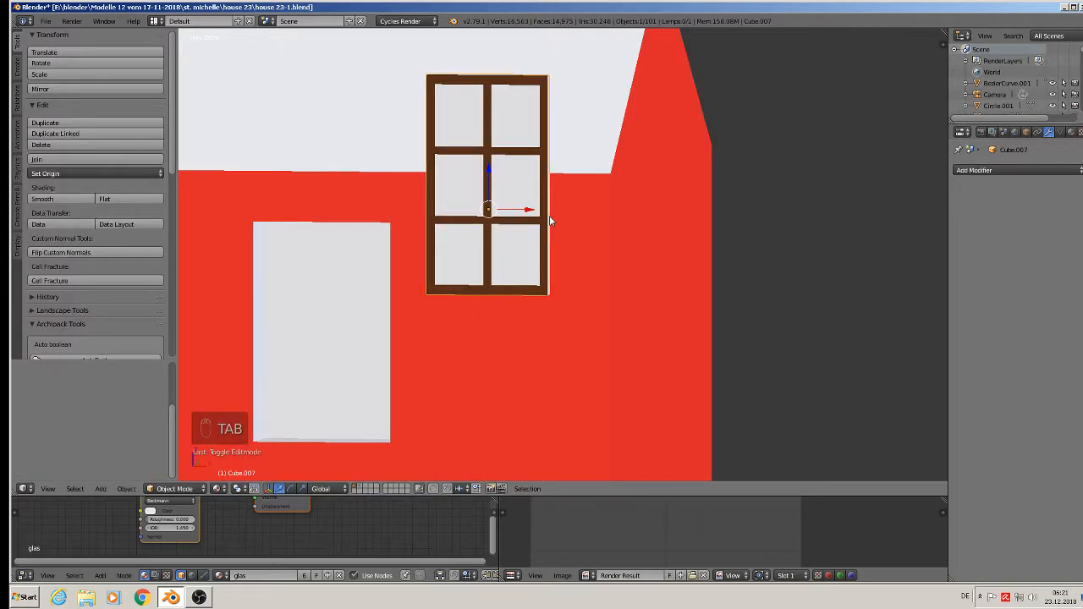
scroll(546, 220, "down", 10)
middle_click_drag(544, 232, 687, 248)
scroll(520, 239, "up", 3)
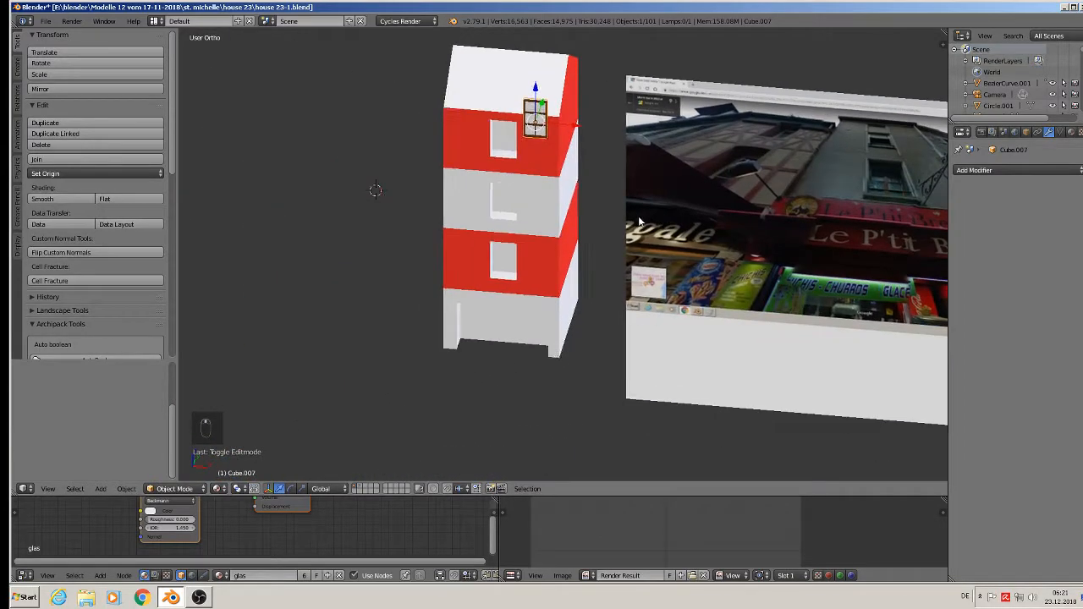
scroll(555, 199, "up", 5)
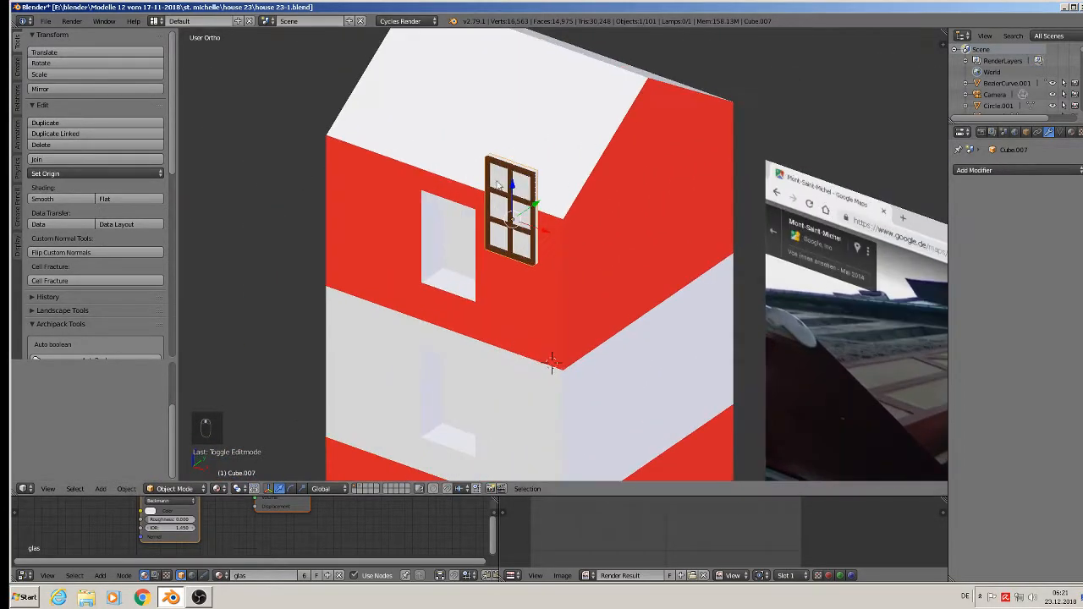
left_click_drag(516, 187, 516, 239)
middle_click_drag(493, 308, 540, 163)
- In face select mode on the wall, select the upper, lower and ground-floor window opening faces
right_click(401, 167)
key("Tab")
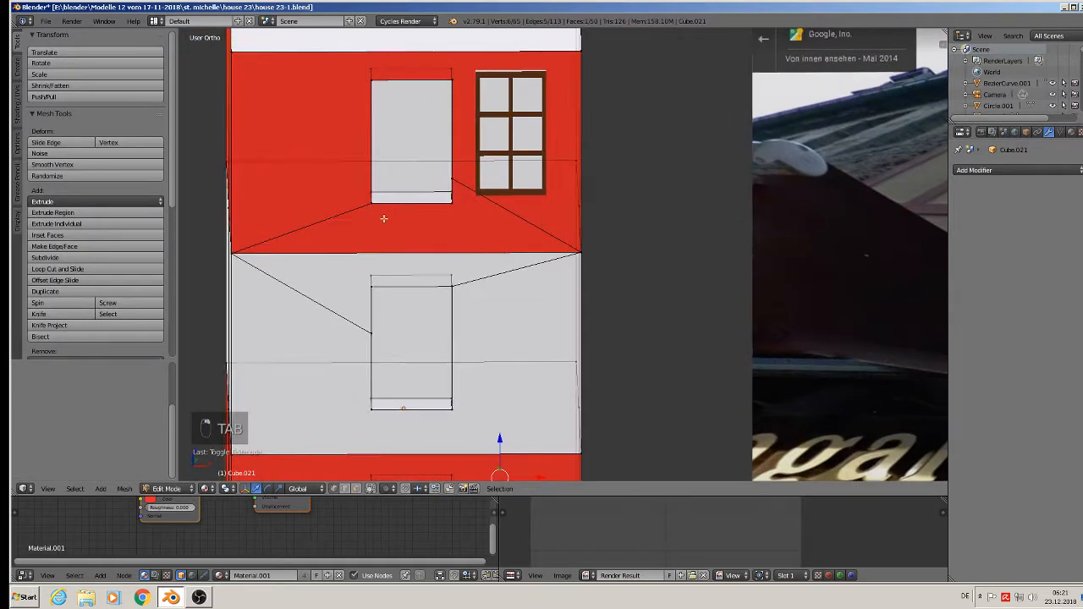
left_click(355, 488)
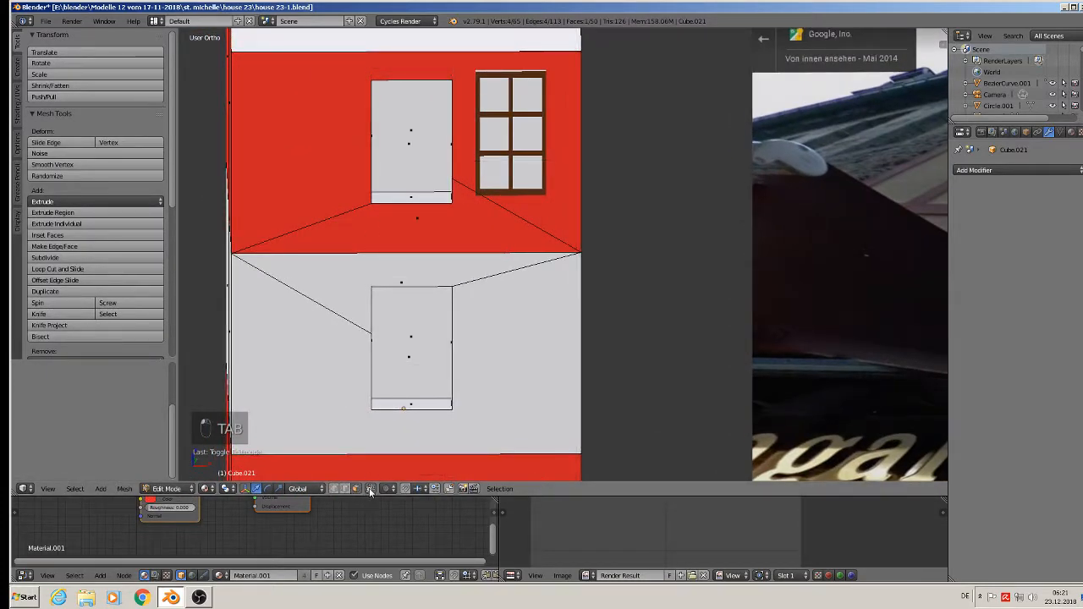
right_click(427, 152)
right_click(424, 338, "shift")
middle_click_drag(550, 381, 504, 199)
right_click(417, 353, "shift")
middle_click_drag(434, 295, 434, 208, "shift")
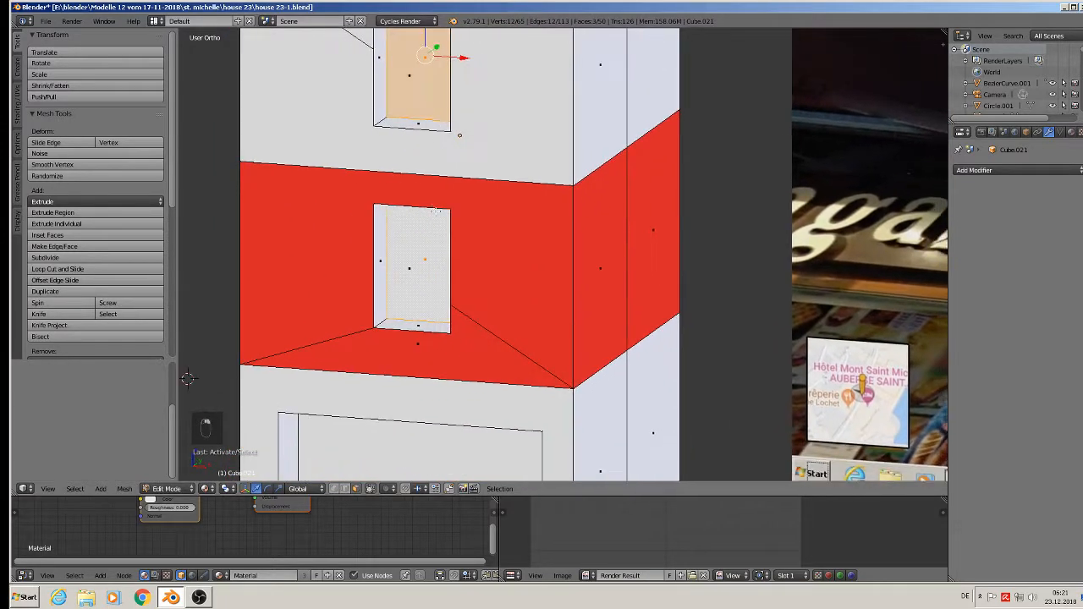
middle_click_drag(491, 351, 504, 255, "shift")
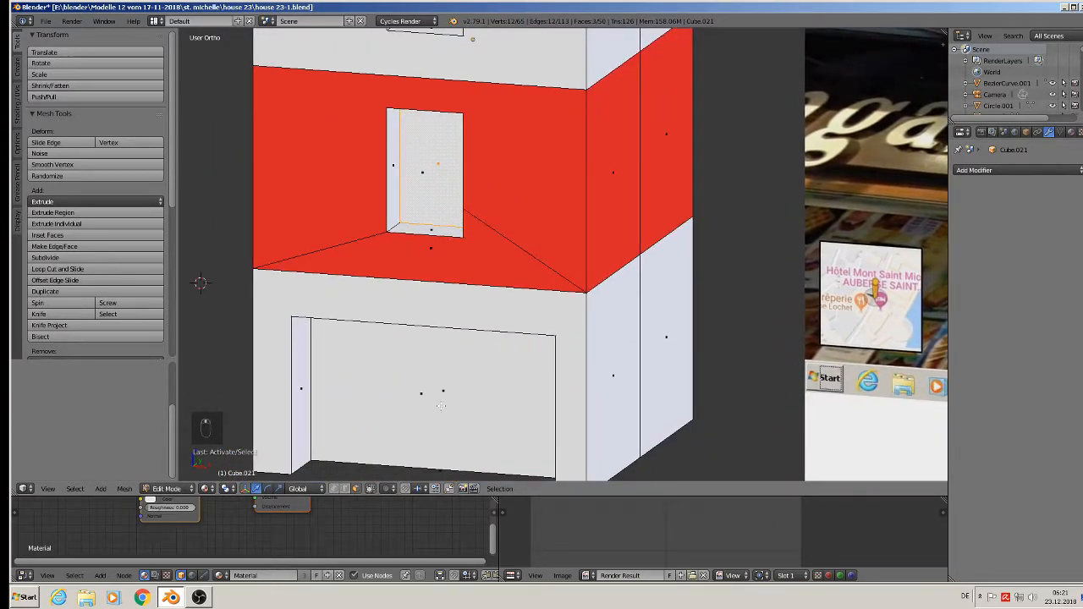
scroll(516, 222, "down", 3)
- Delete only the selected opening faces, leave Edit Mode, and select the window frame
key("x")
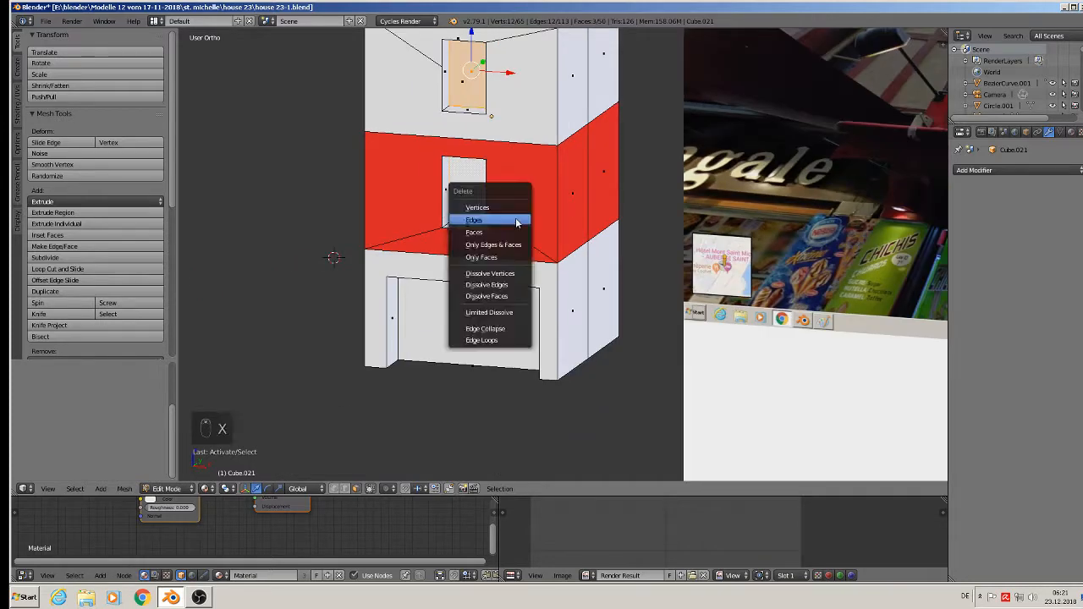
left_click(500, 257)
middle_click_drag(476, 108, 445, 255, "shift")
scroll(445, 255, "up", 3)
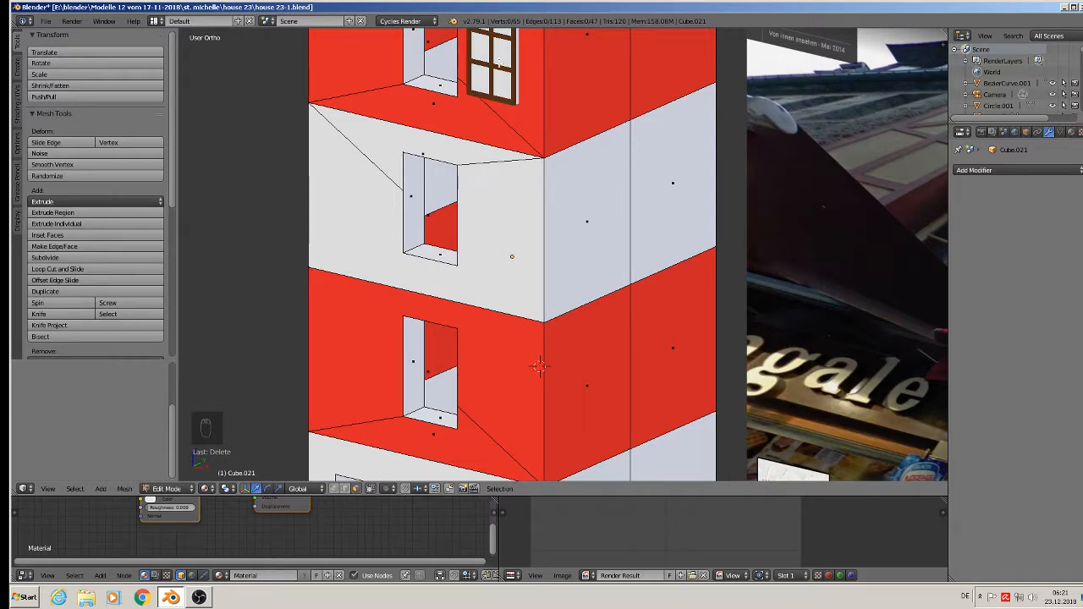
key("Tab")
right_click(508, 68)
middle_click_drag(508, 68, 525, 178, "shift")
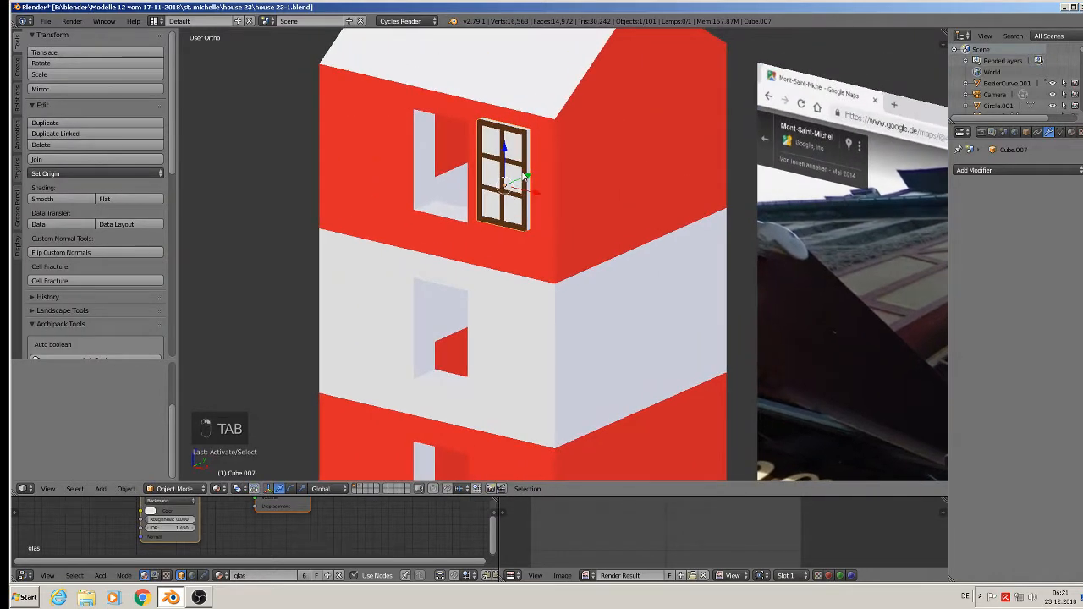
- Slide the window frame along X and lower it into its wall opening
key("g")
key("x")
left_click_drag(468, 180, 469, 180)
middle_click_drag(468, 180, 445, 178)
left_click_drag(467, 159, 483, 160)
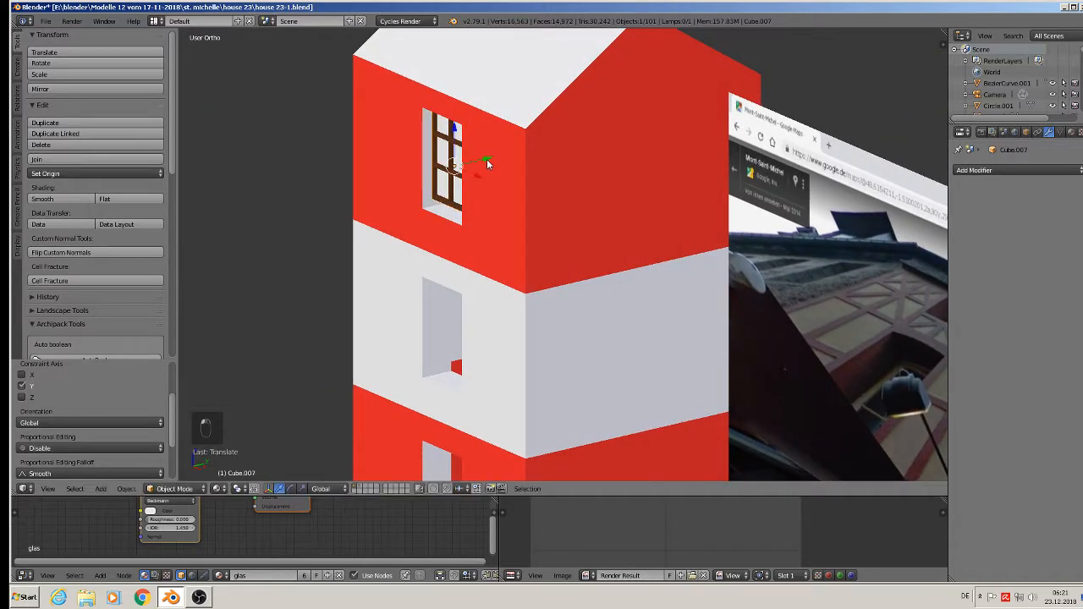
middle_click_drag(483, 160, 553, 133)
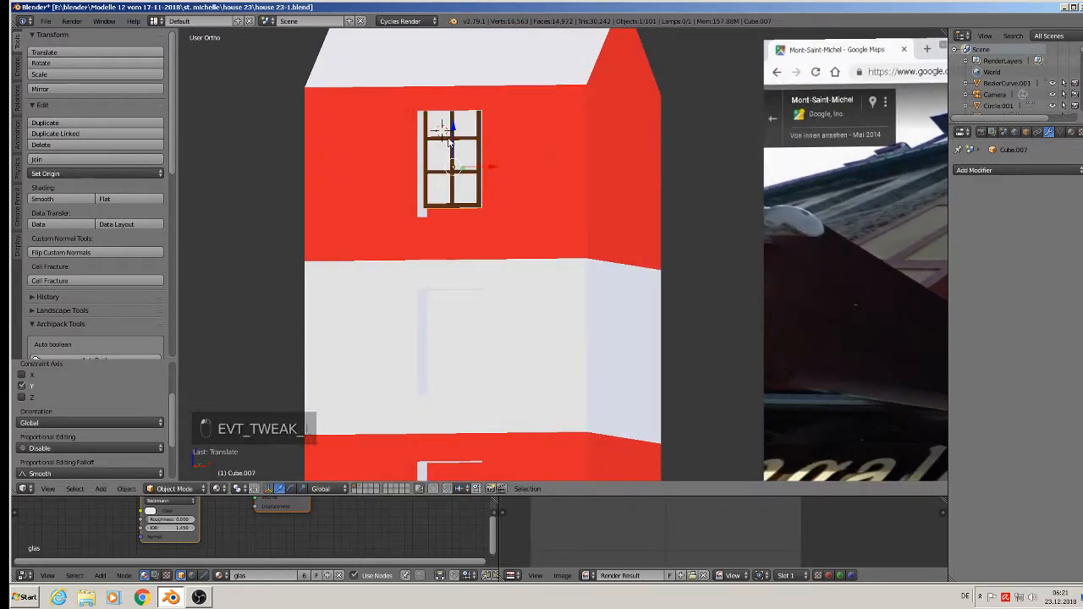
left_click_drag(452, 131, 459, 140)
middle_click_drag(459, 141, 483, 181)
left_click_drag(489, 177, 488, 173)
- Switch to a plainer viewport shading and widen the window frame along X
left_click(218, 489)
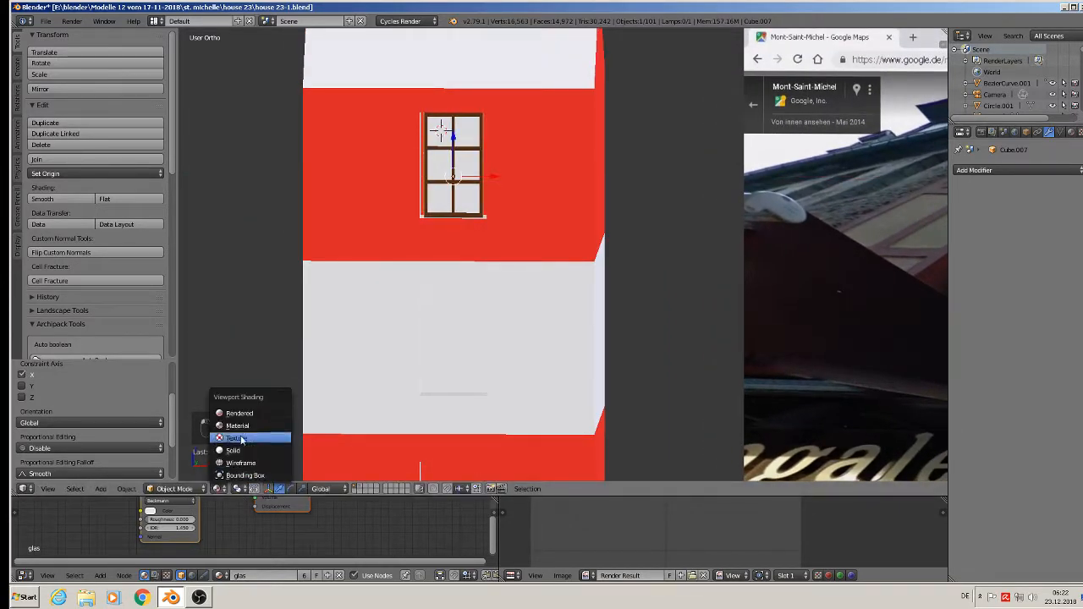
left_click(237, 449)
key("s")
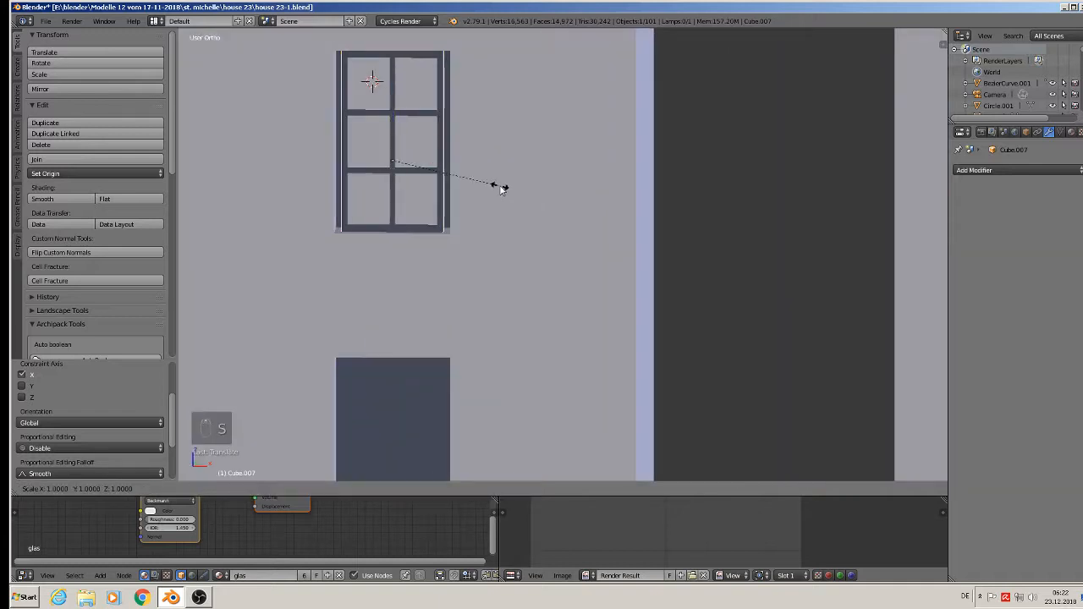
key("x")
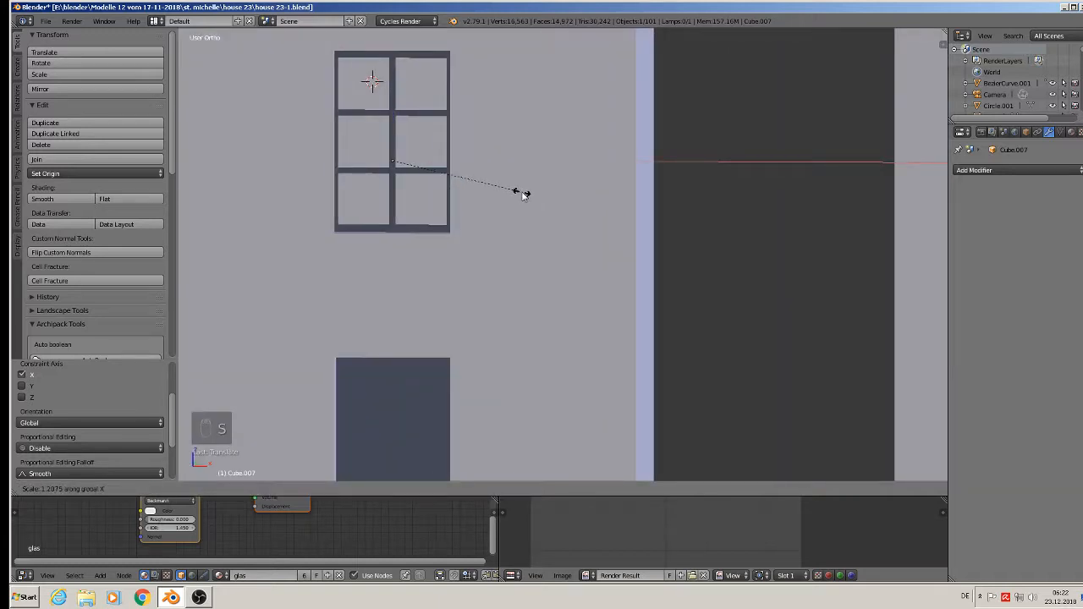
left_click(516, 192)
mouse_move(516, 193)
middle_mouse_down()
mouse_move(466, 248)
mouse_move(512, 178)
middle_mouse_up()
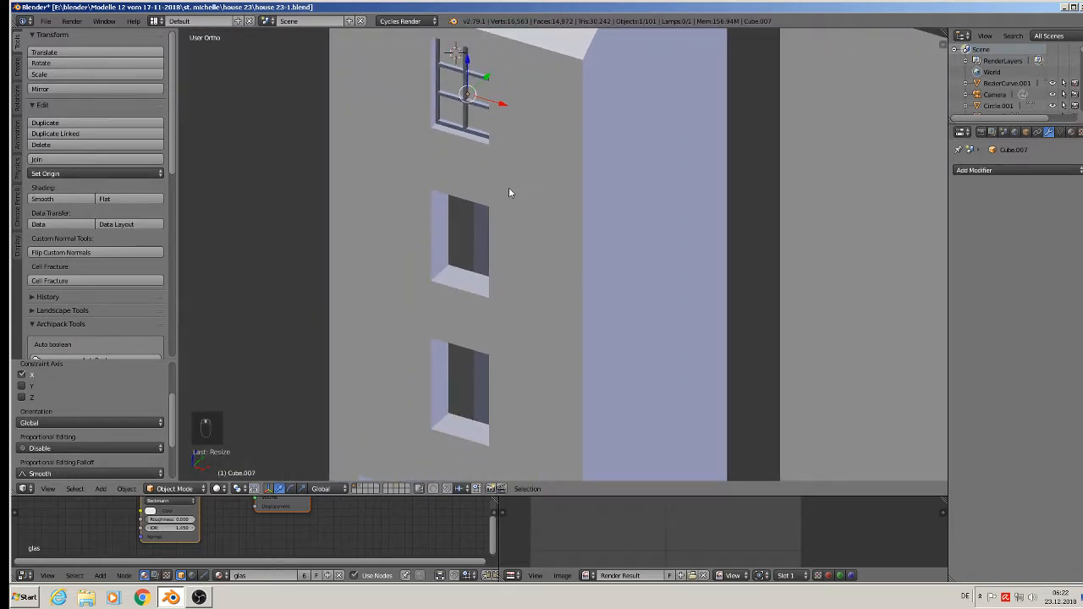
- Align the window frame along Y and duplicate it with Shift+D
key("g")
key("y")
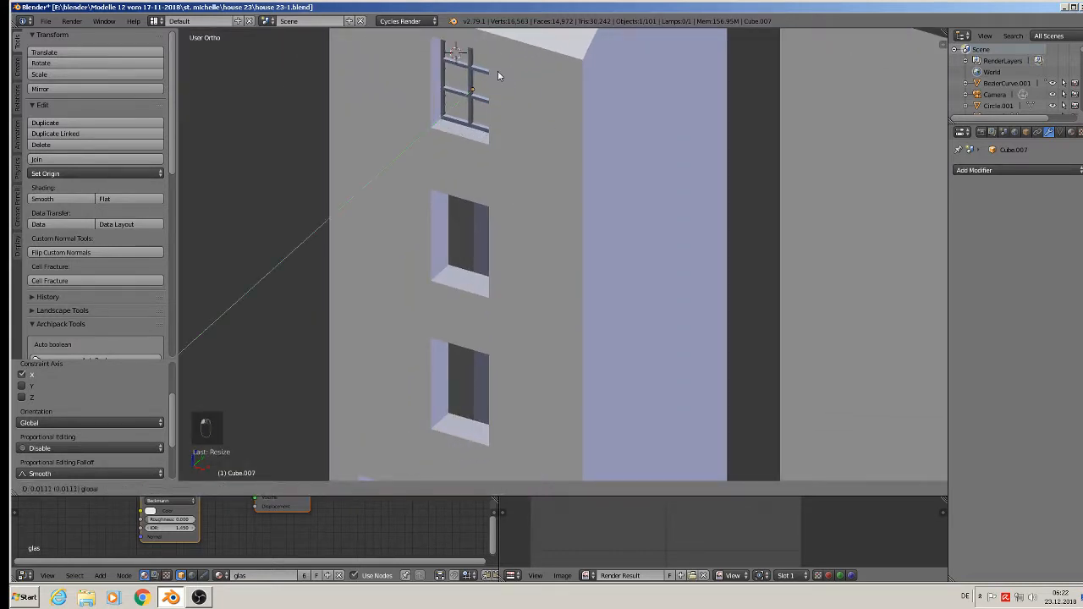
left_click(497, 71)
key("shift+d")
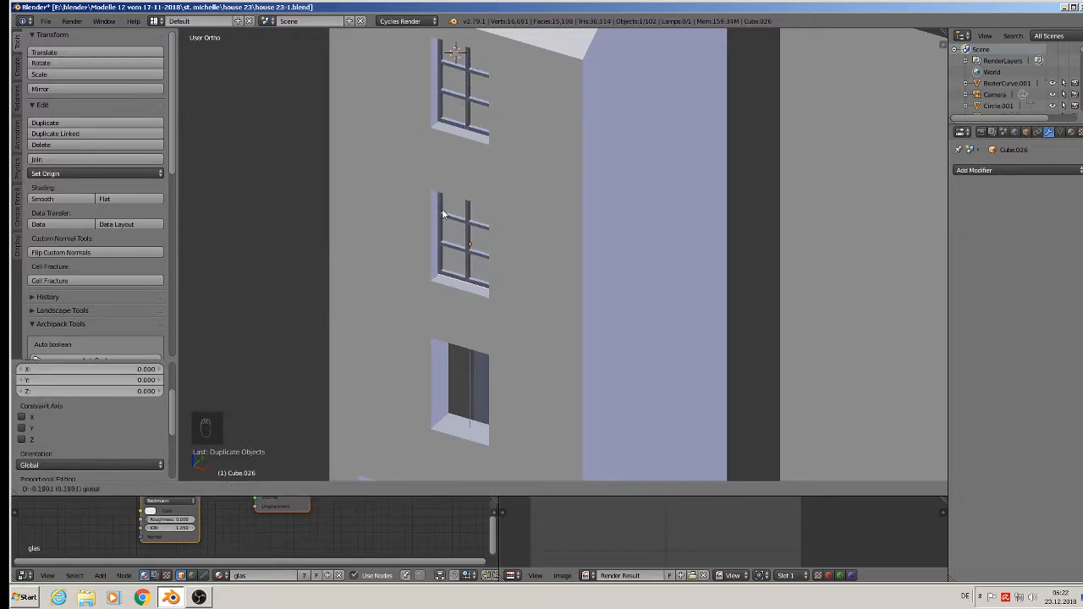
- Drop the duplicate into the middle opening and move a linked copy along Z into the lowest opening
left_click_drag(441, 213, 441, 211)
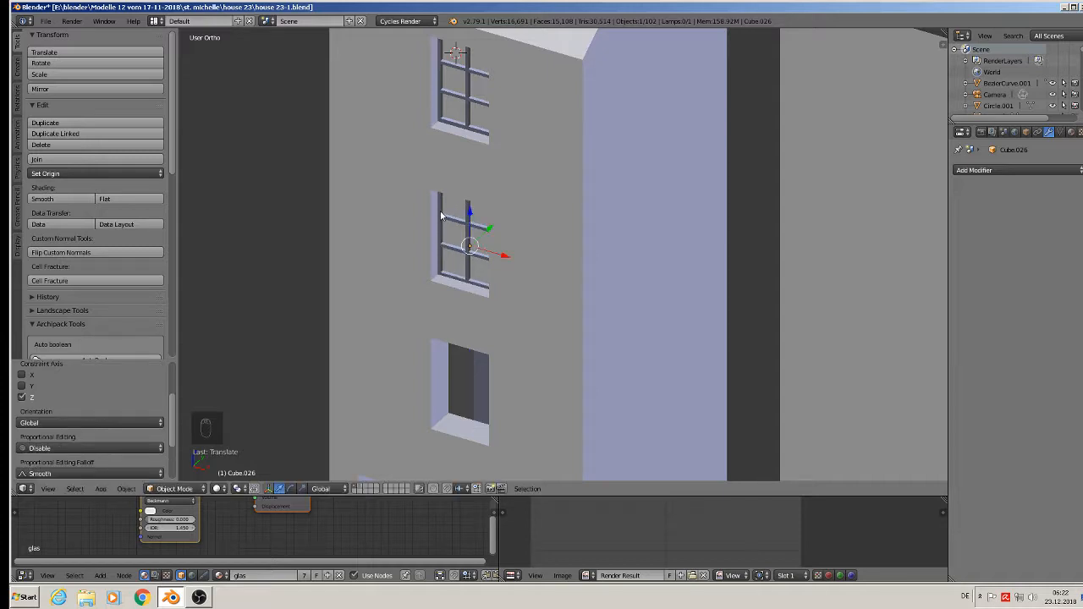
key("alt+d")
right_click(441, 211)
key("g")
key("z")
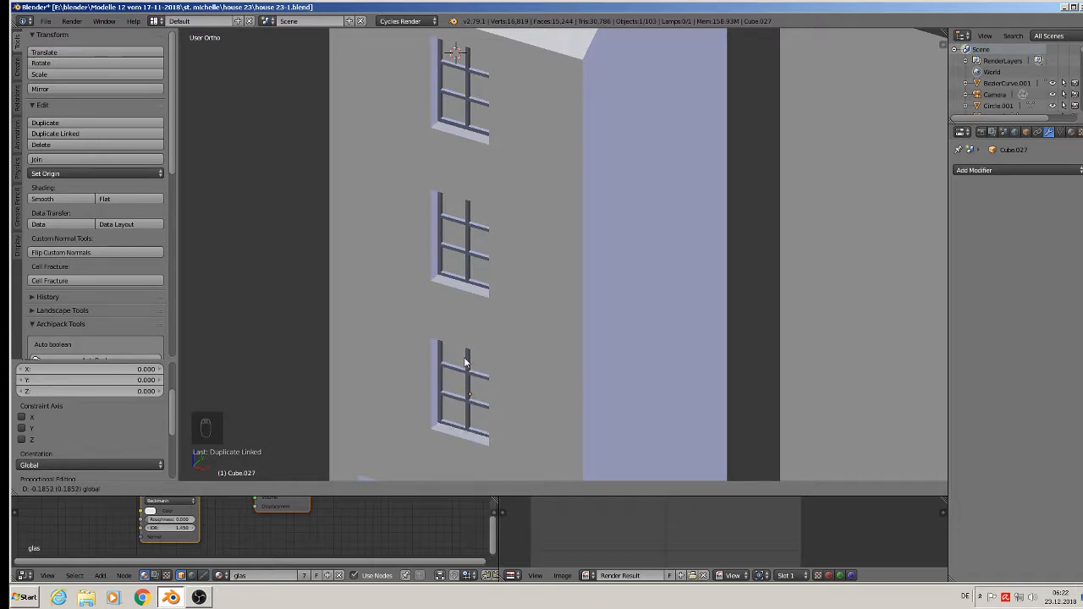
left_click(464, 358)
scroll(462, 354, "down", 4)
middle_click_drag(466, 338, 435, 299)
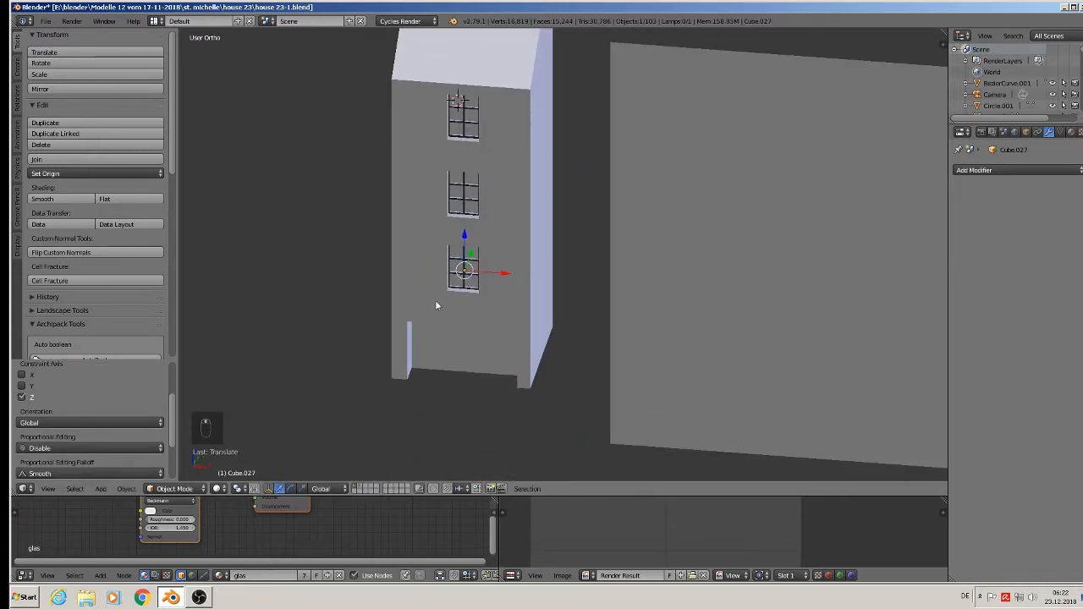
left_click(216, 488)
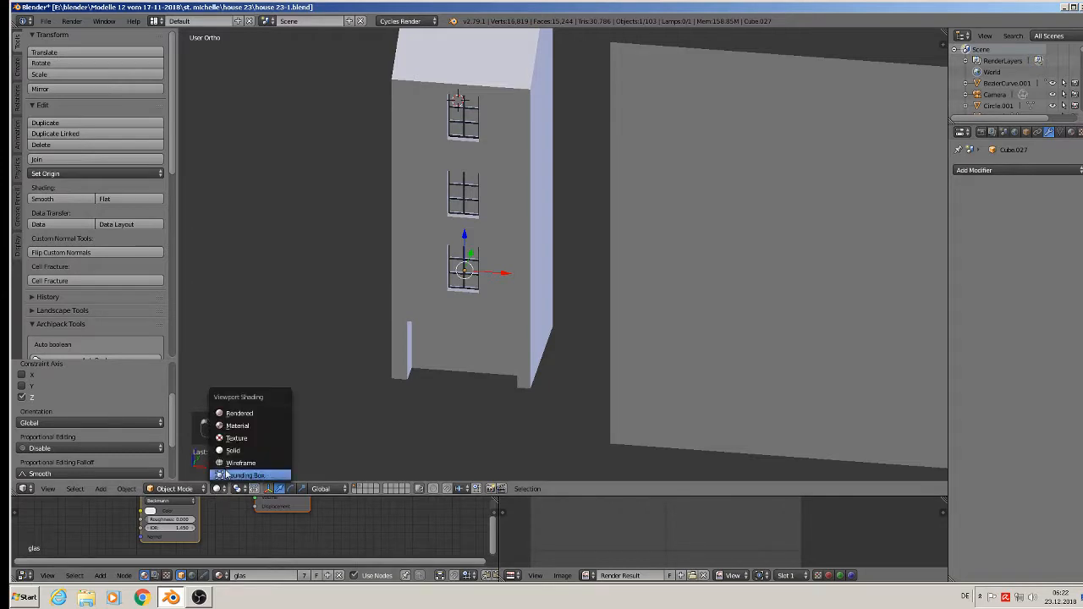
- Switch the viewport to Material shading to show the red and white colours
left_click(236, 425)
scroll(552, 186, "down", 2)
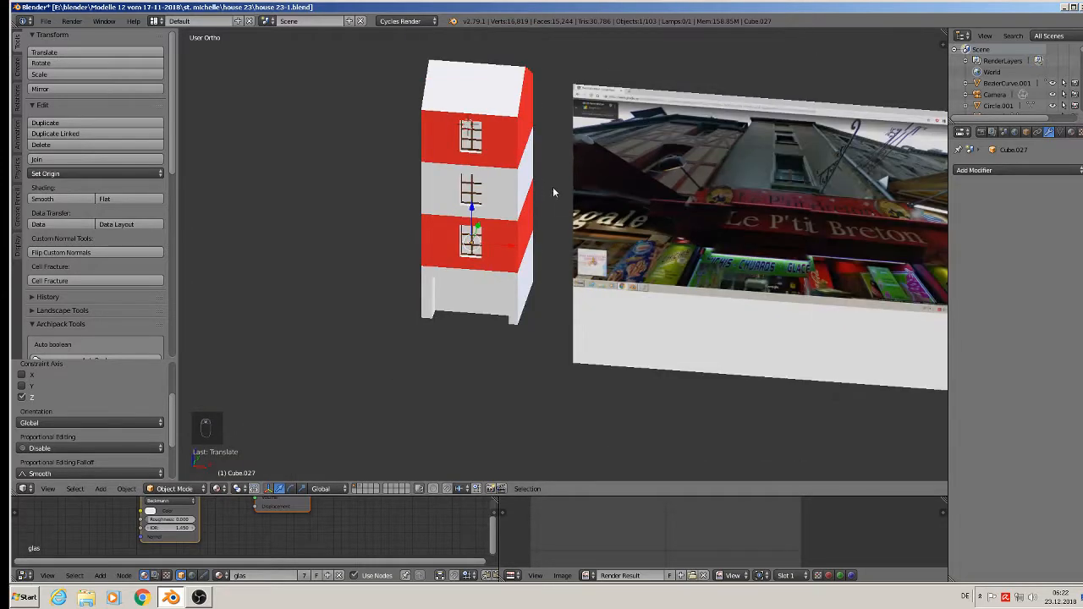
middle_click_drag(552, 186, 504, 281)
scroll(470, 193, "up", 2)
- In edge select mode on the house block, lower the roof's top edge
key("Tab")
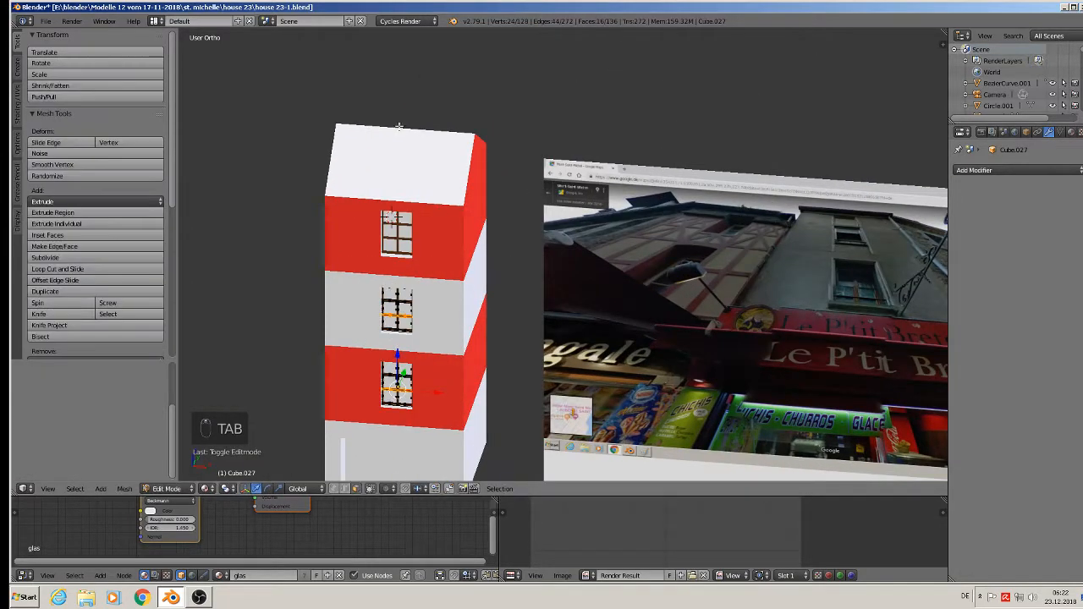
key("Tab")
right_click(399, 175)
key("Tab")
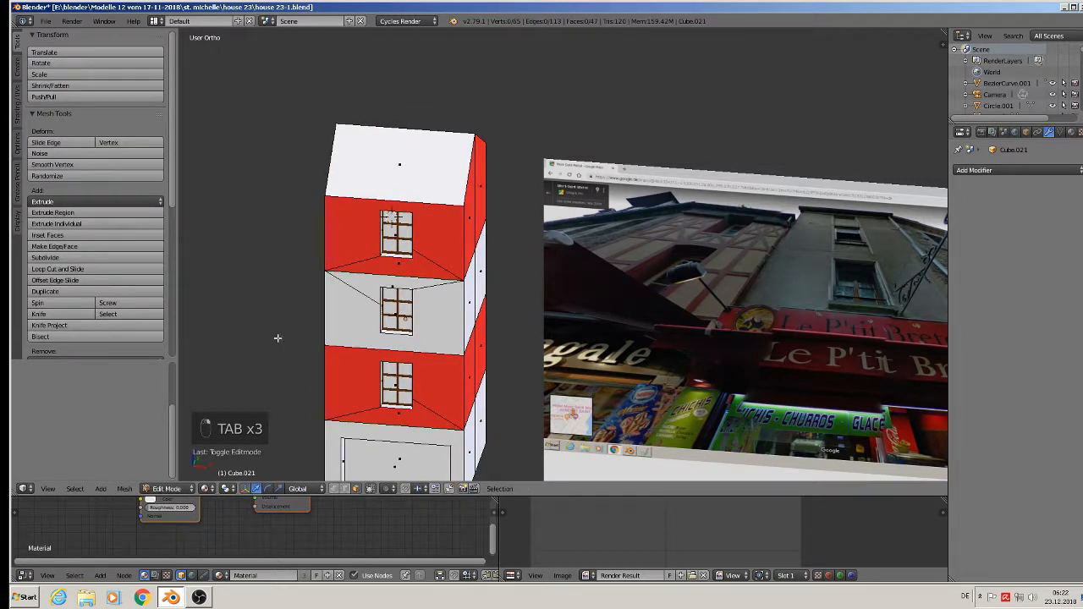
left_click(345, 490)
right_click(404, 128)
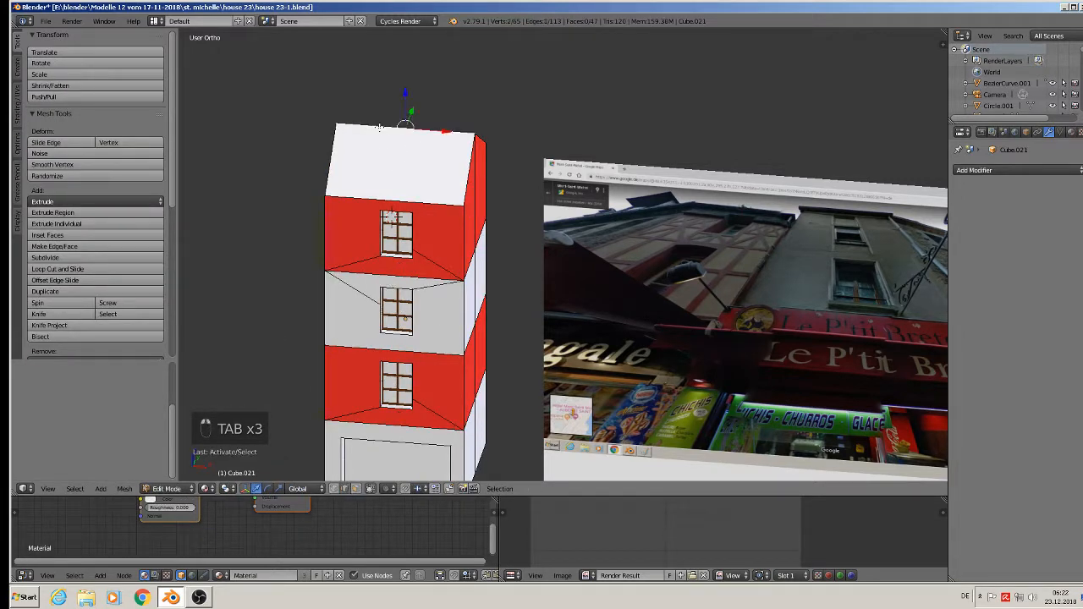
left_click_drag(405, 102, 405, 116)
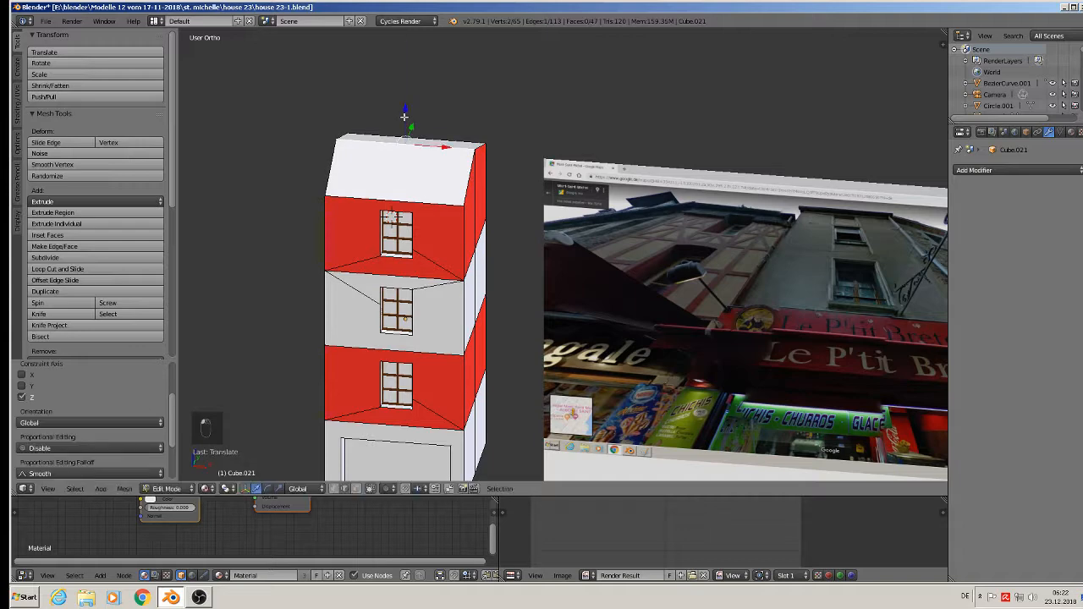
scroll(479, 300, "down", 2)
middle_click_drag(553, 368, 499, 278, "shift")
- Return to Object Mode, deselect everything, and frame the view beside the house
key("Tab")
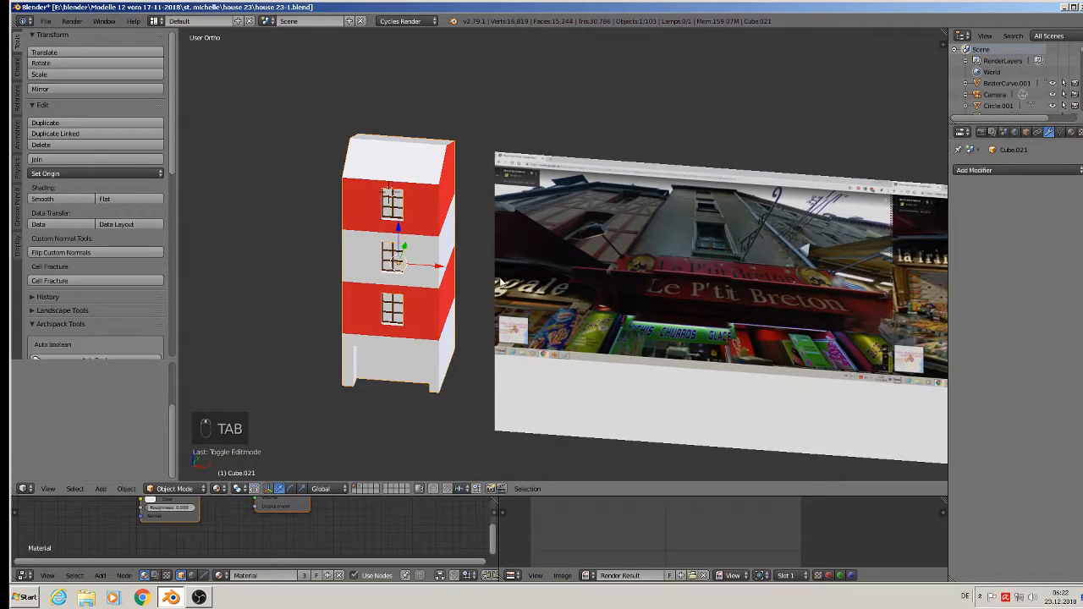
scroll(520, 278, "up", 3)
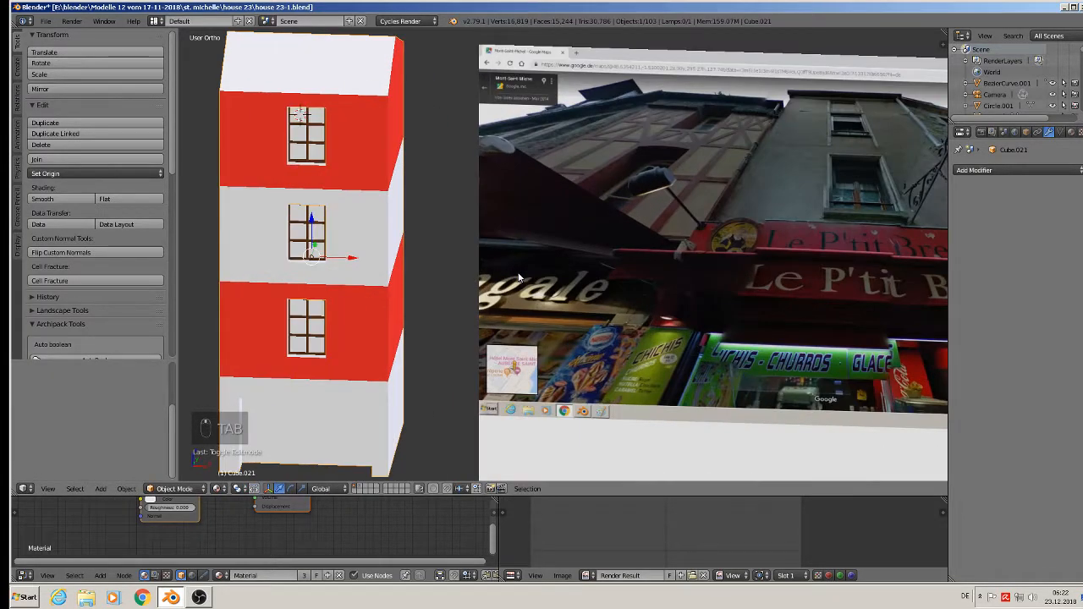
key("a")
key("a")
scroll(763, 247, "up", 1)
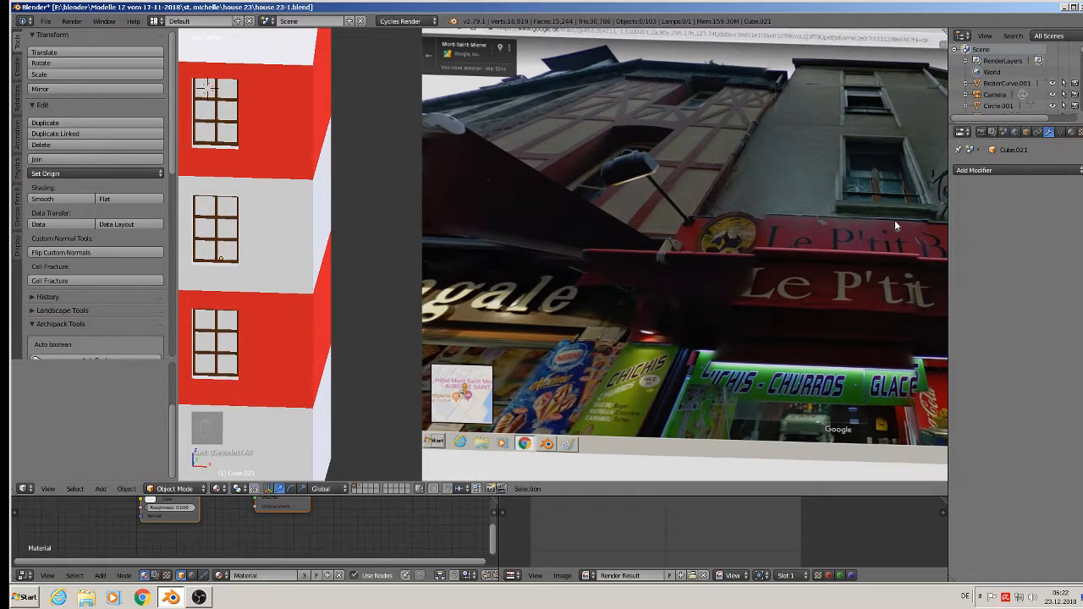
scroll(403, 229, "up", 3)
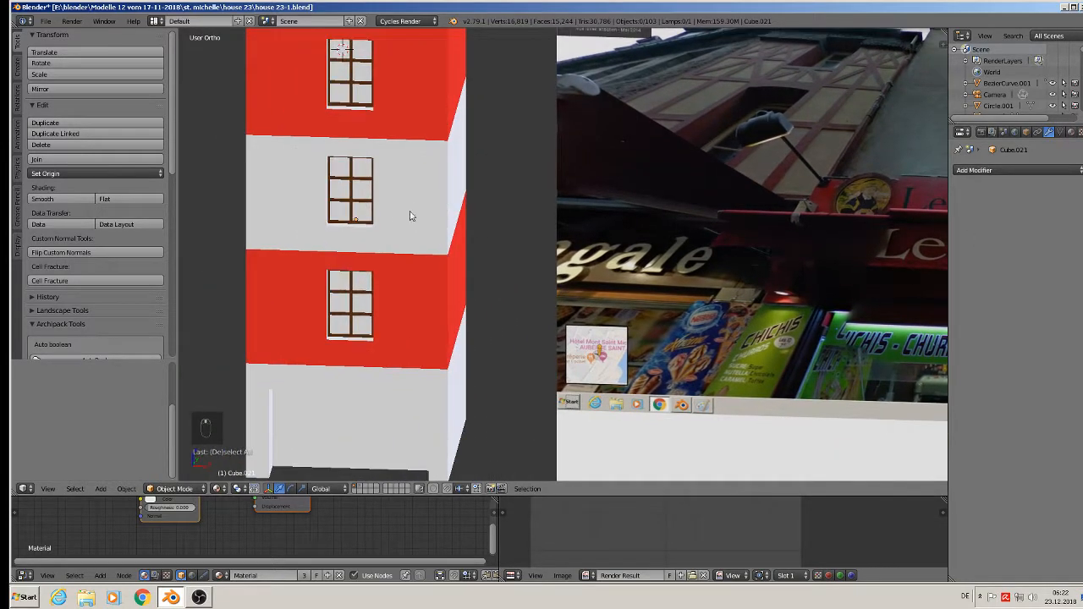
scroll(377, 230, "down", 10)
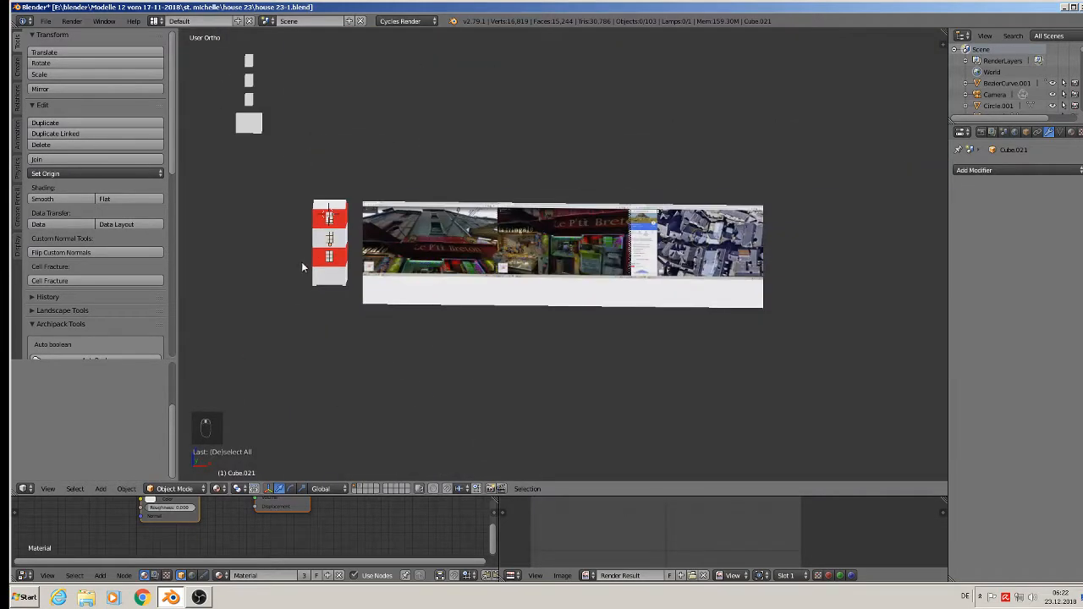
middle_click_drag(301, 261, 452, 271, "shift")
scroll(461, 263, "up", 5)
scroll(499, 224, "up", 5)
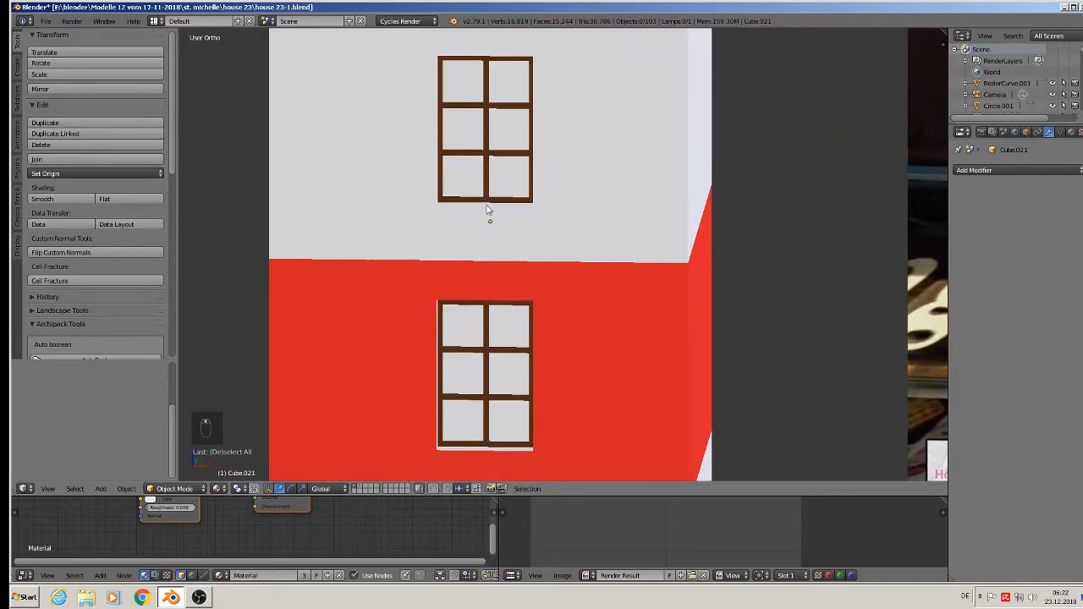
- Add a cube, shrink it, and flatten it along Z into a thin sill
left_click(99, 488)
mouse_move(115, 474)
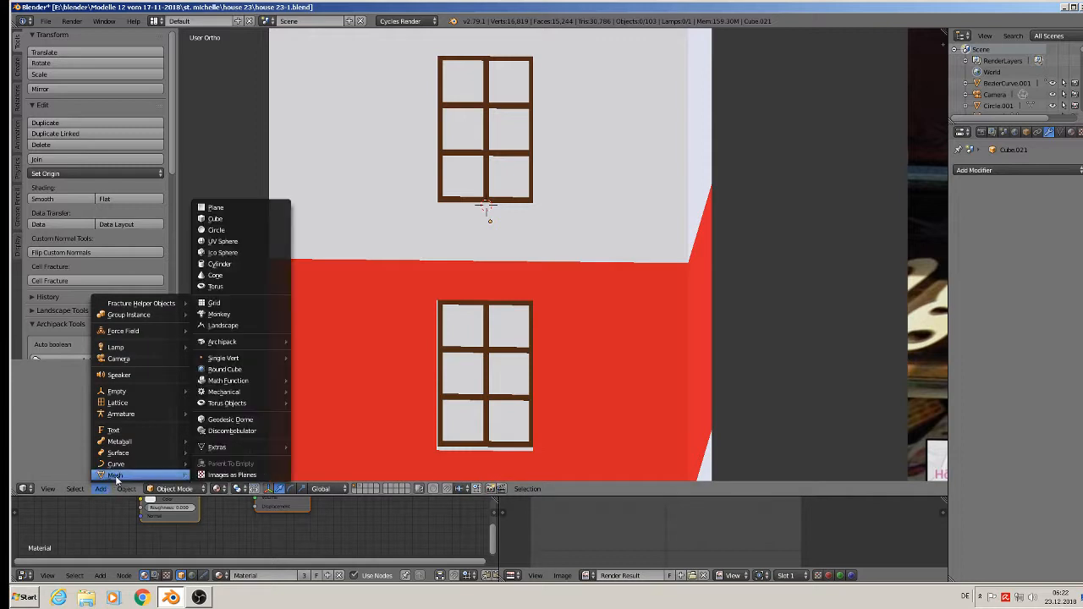
left_click(264, 219)
key("s")
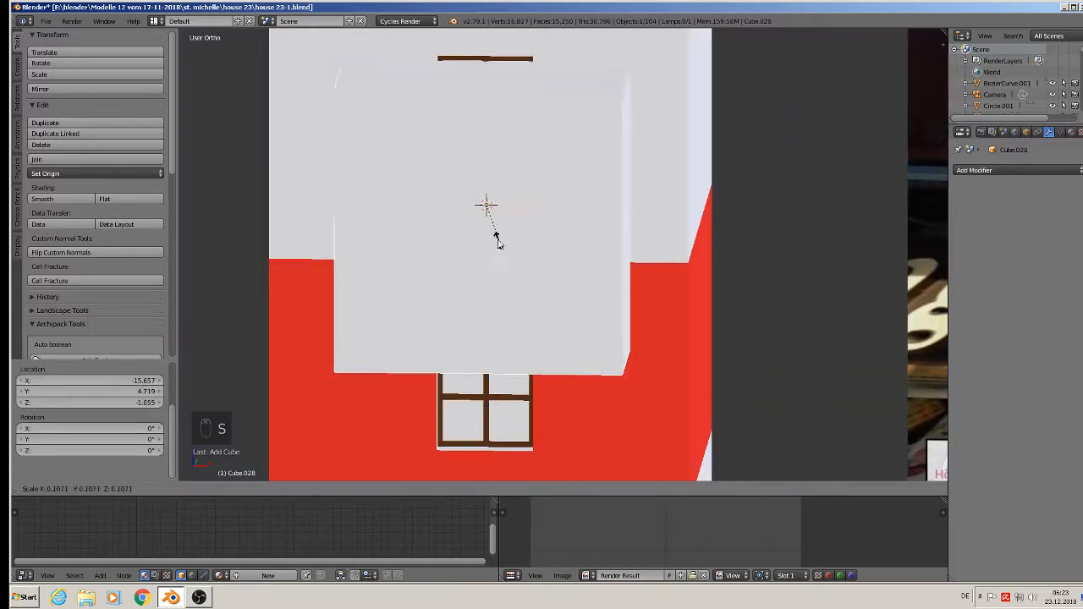
left_click(484, 220)
key("s")
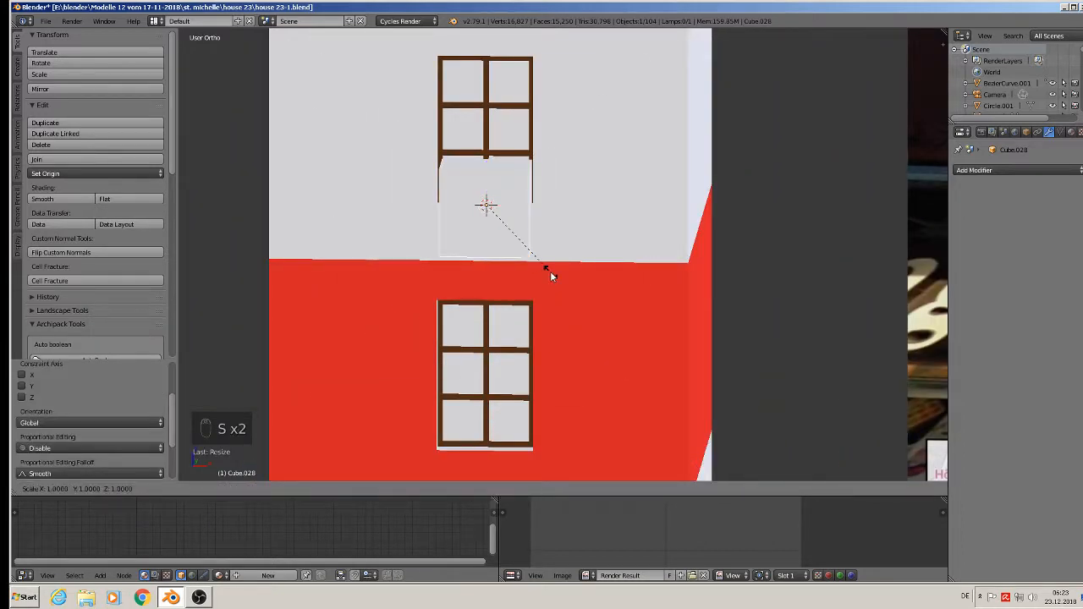
key("z")
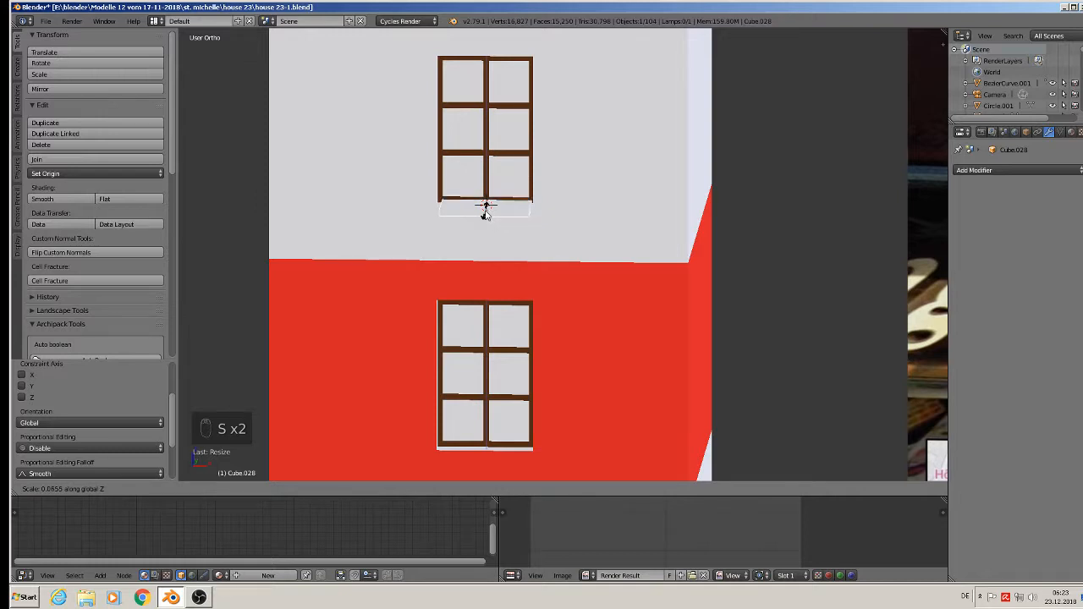
left_click(486, 210)
middle_click_drag(485, 211, 604, 234)
- Reduce the sill's depth along Y and position it under the window frame
key("s")
key("y")
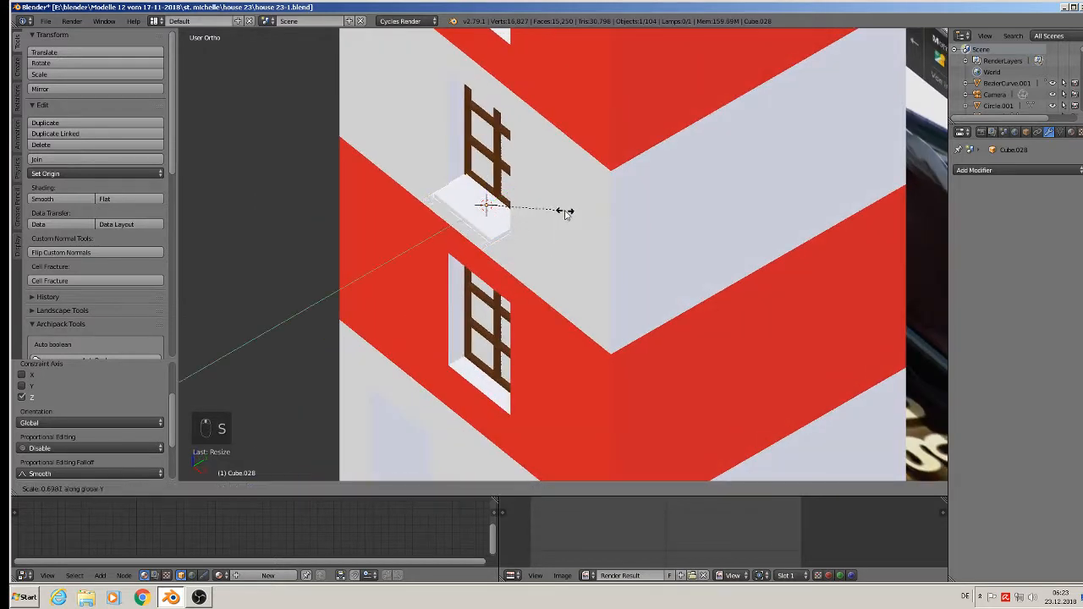
left_click(522, 211)
key("g")
key("y")
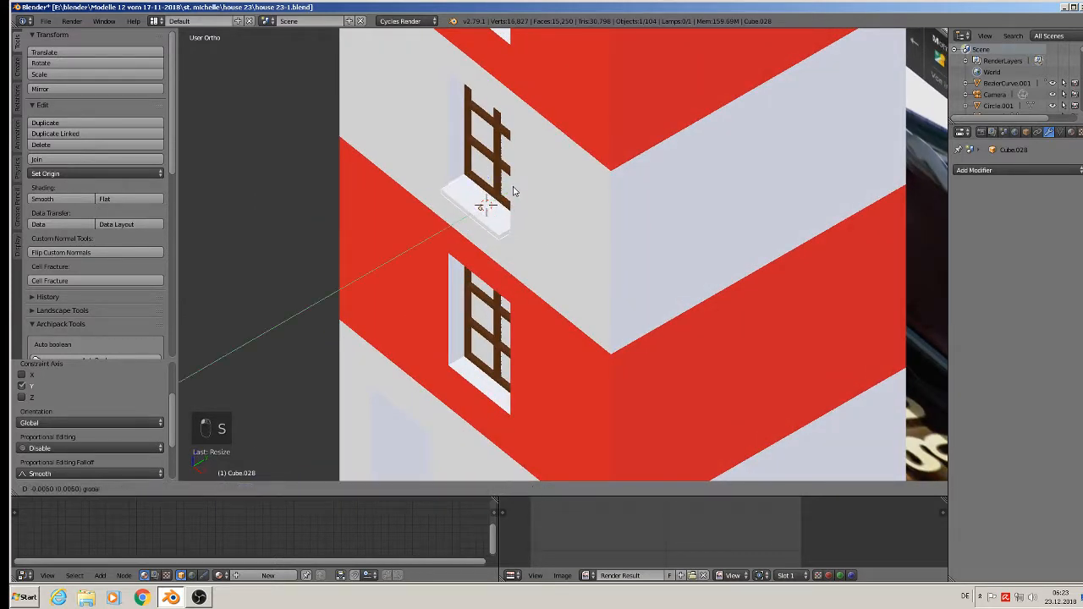
left_click(518, 188)
middle_click_drag(518, 188, 595, 180)
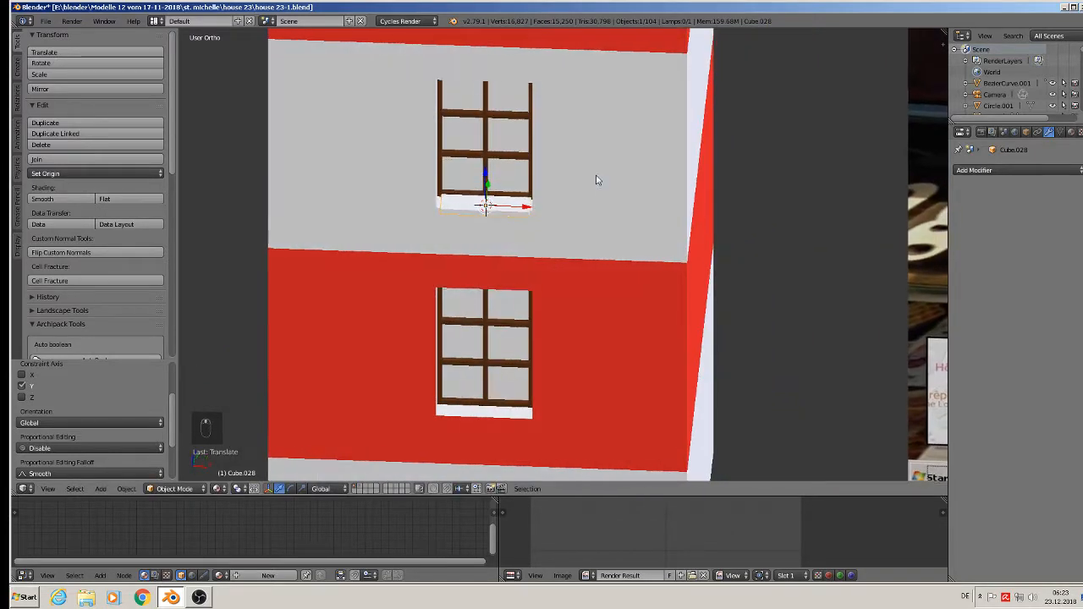
key("g")
key("x")
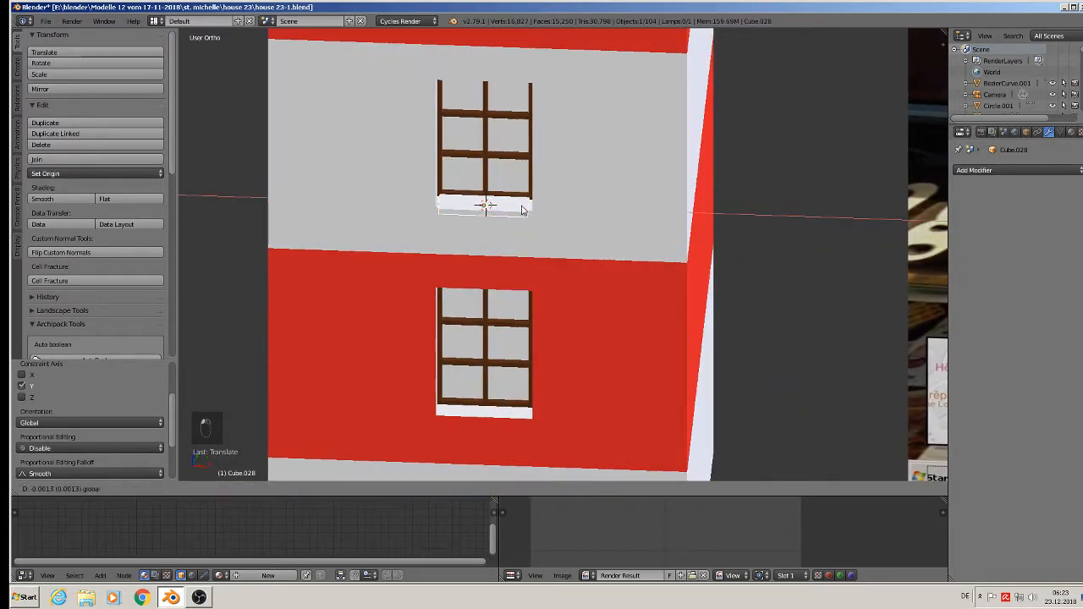
left_click(522, 211)
- Stretch the sill along X, adjust its height along Z, and drag a linked copy down
key("s")
key("x")
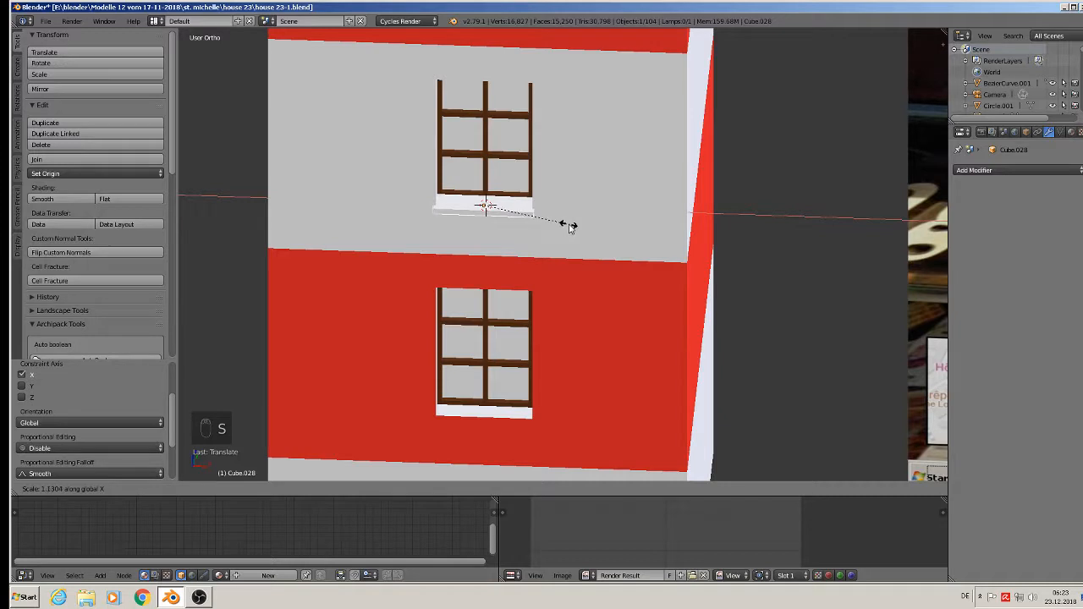
left_click(522, 207)
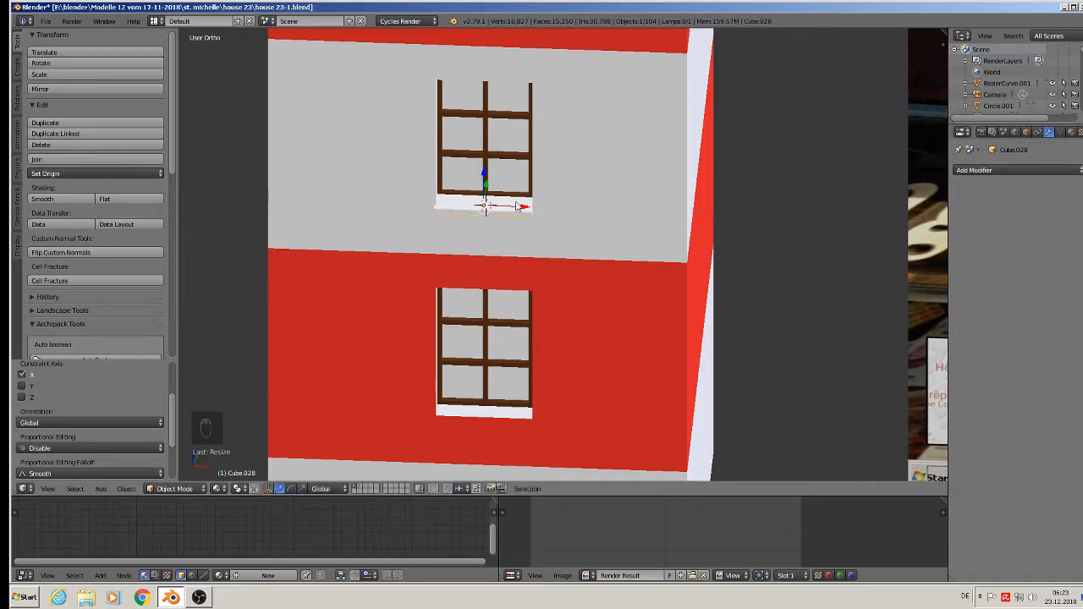
mouse_move(512, 248)
middle_mouse_down()
mouse_move(513, 204)
mouse_move(520, 234)
middle_mouse_up()
scroll(513, 210, "down", 1)
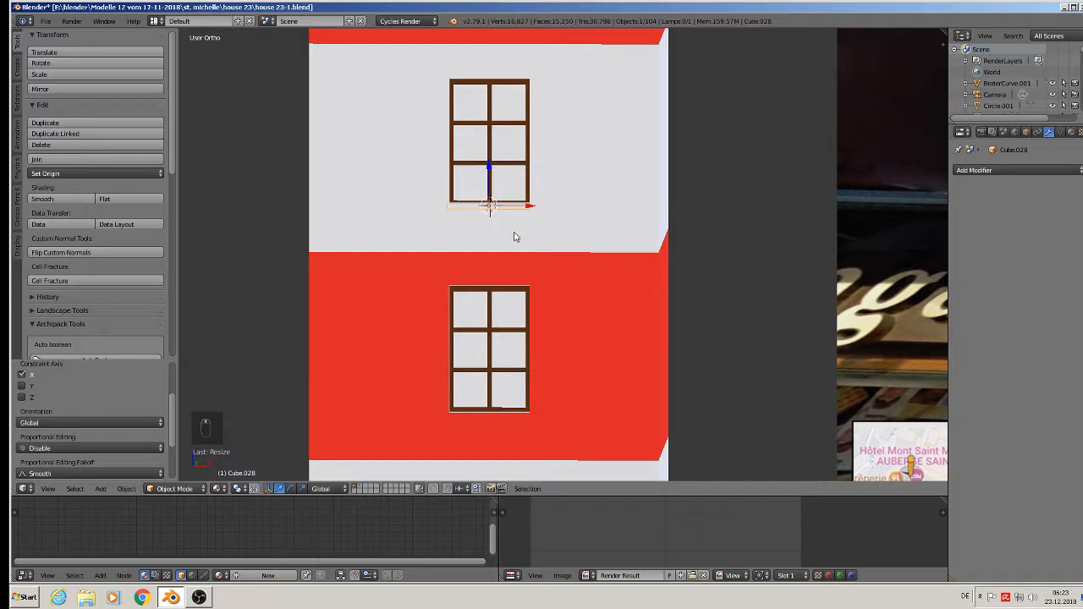
key("s")
key("z")
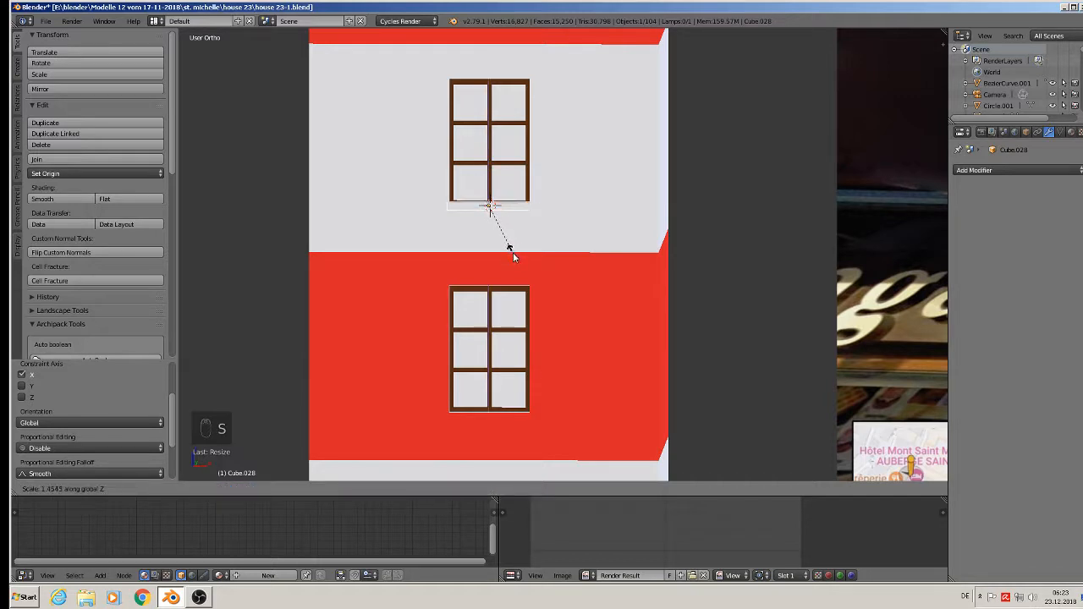
left_click(497, 229)
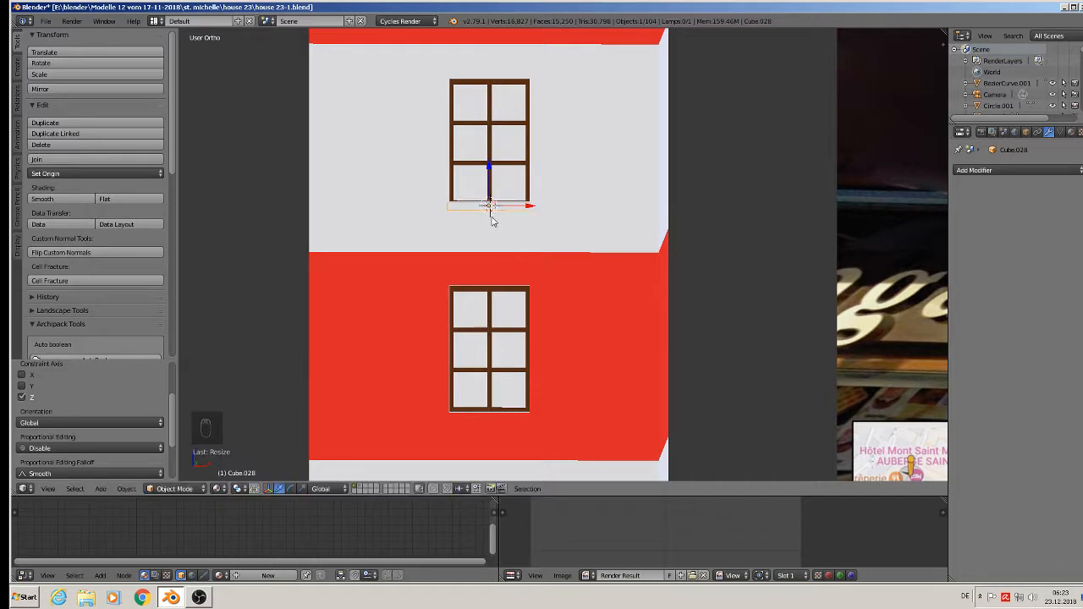
key("alt+d")
left_click_drag(490, 168, 486, 373)
- Nudge the copied sill into place beneath the lower window
scroll(485, 373, "down", 1)
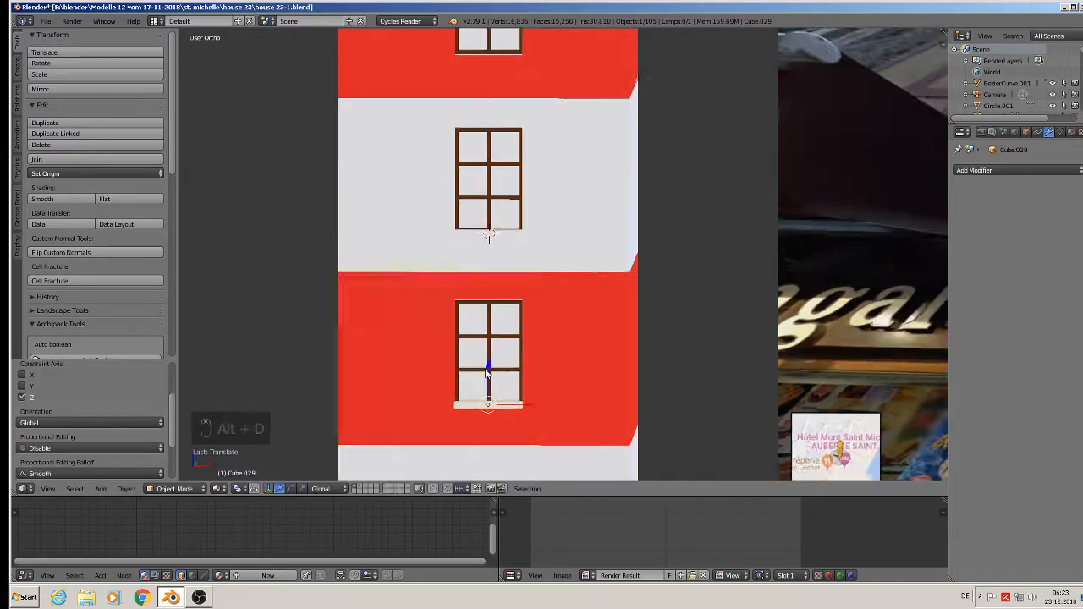
middle_click_drag(486, 373, 483, 368)
left_click_drag(483, 368, 490, 367)
scroll(488, 368, "down", 3)
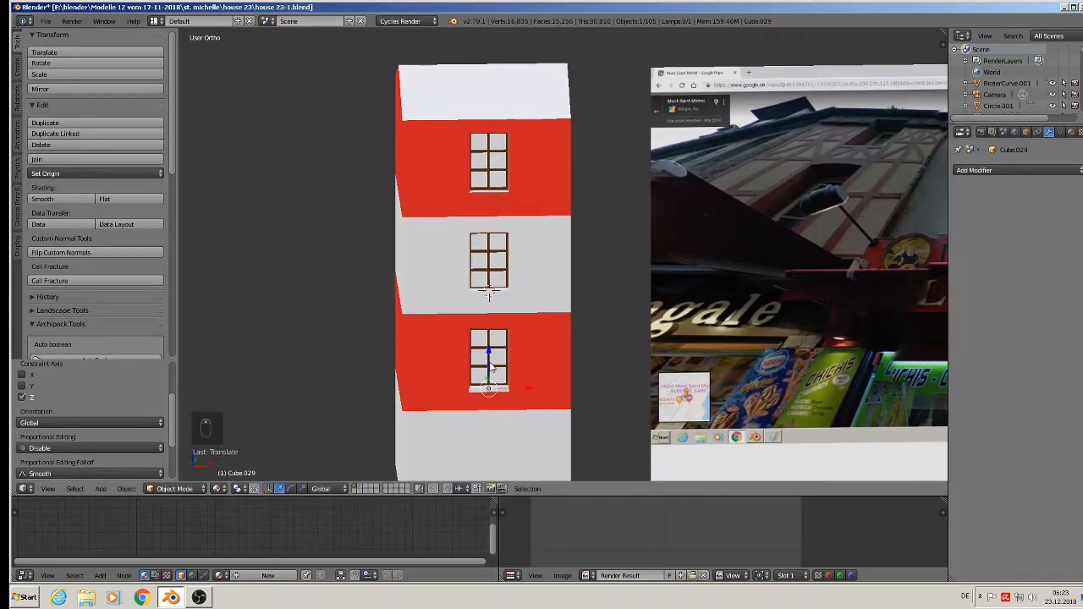
- Place another linked sill copy under the top window, adjusting it along Z
key("alt+d")
left_click(495, 159)
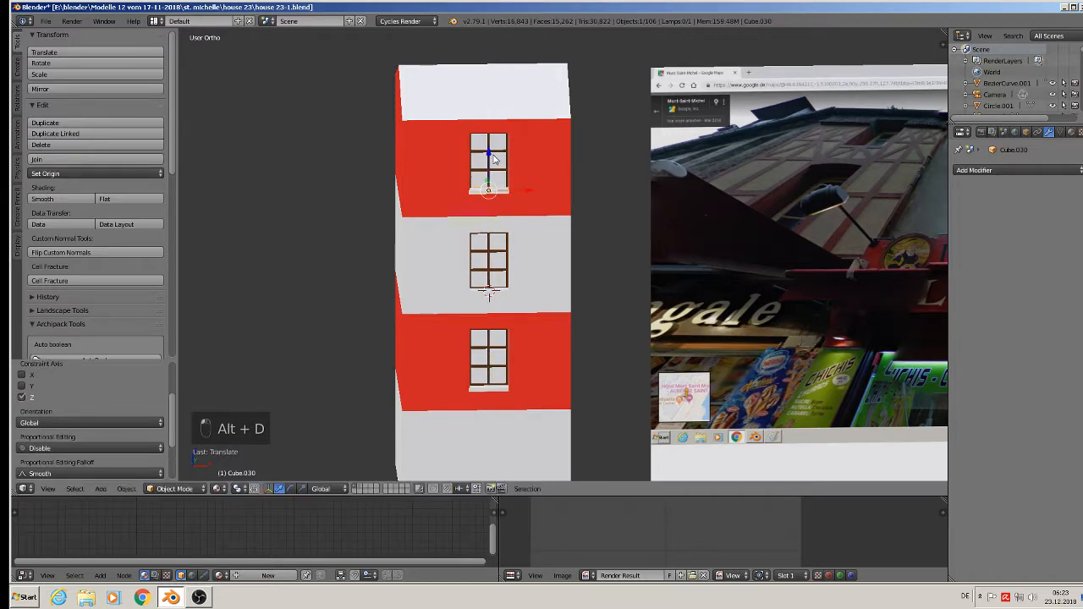
scroll(488, 161, "up", 4)
key("g")
key("z")
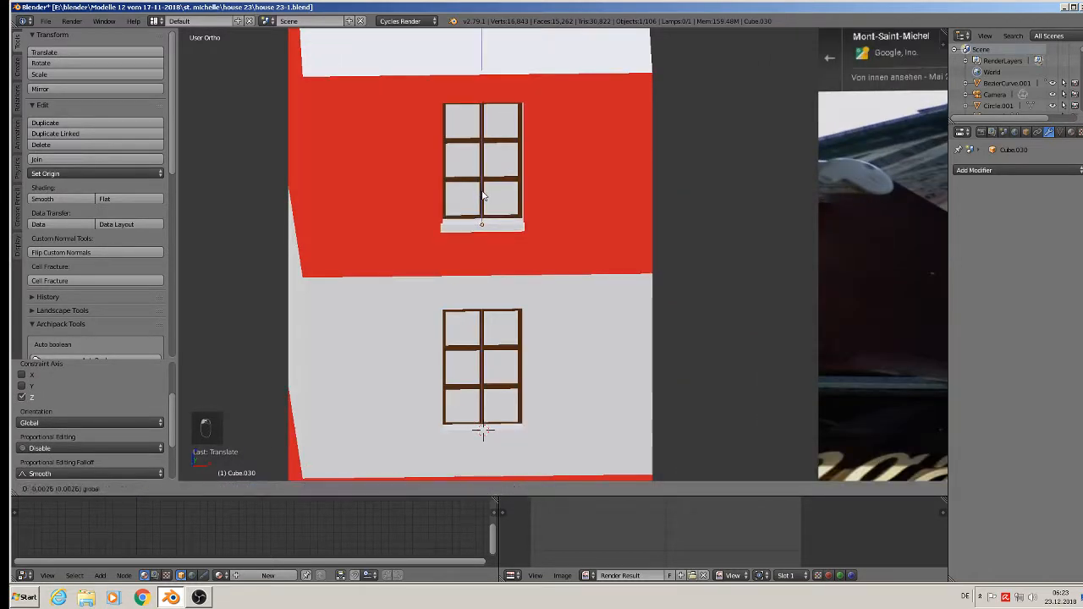
left_click(482, 196)
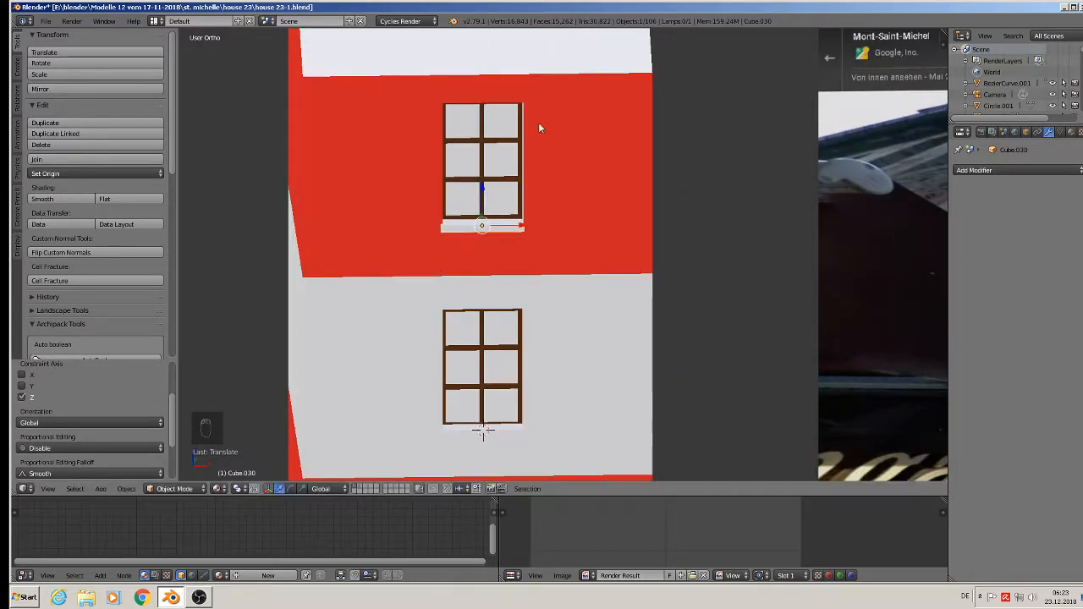
scroll(514, 229, "down", 4)
middle_click_drag(532, 263, 340, 283, "shift")
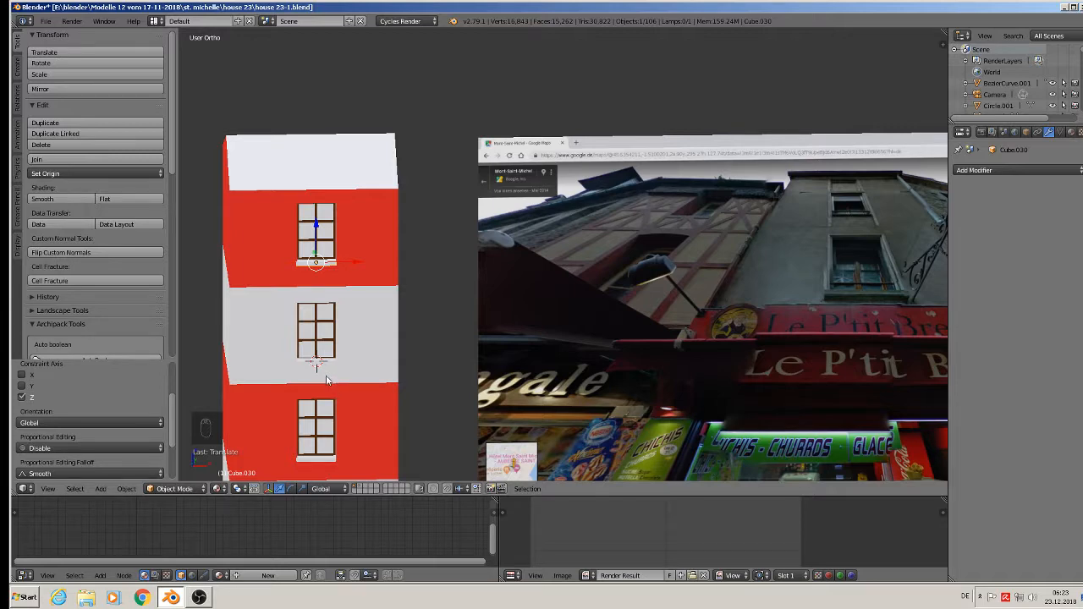
scroll(332, 322, "up", 2)
scroll(343, 193, "up", 1)
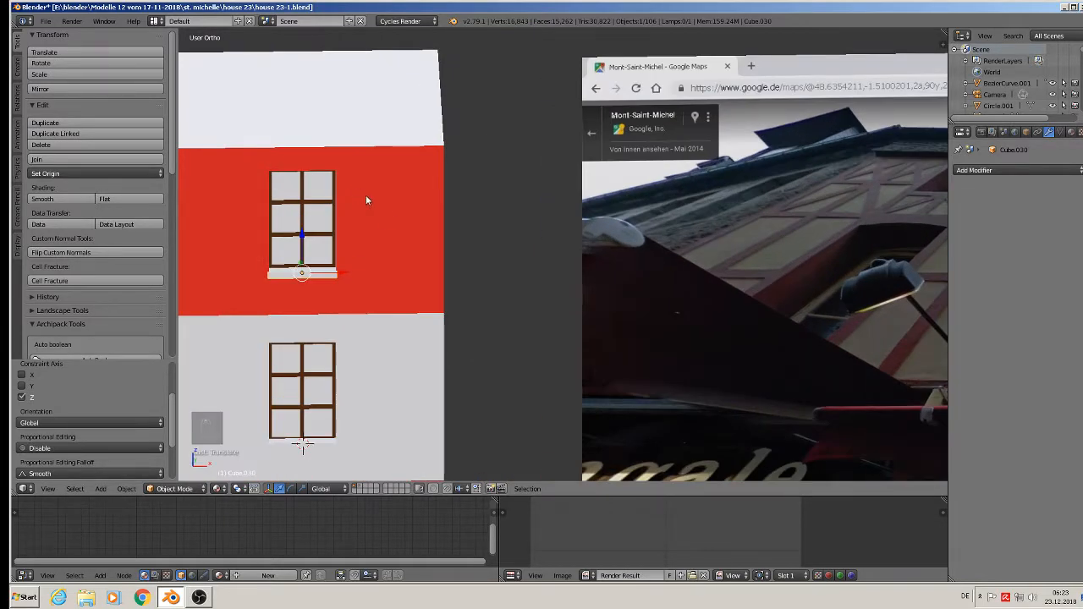
- Enter Edit Mode on the wall block, reframe the front view, then exit
key("Tab")
scroll(392, 208, "up", 4)
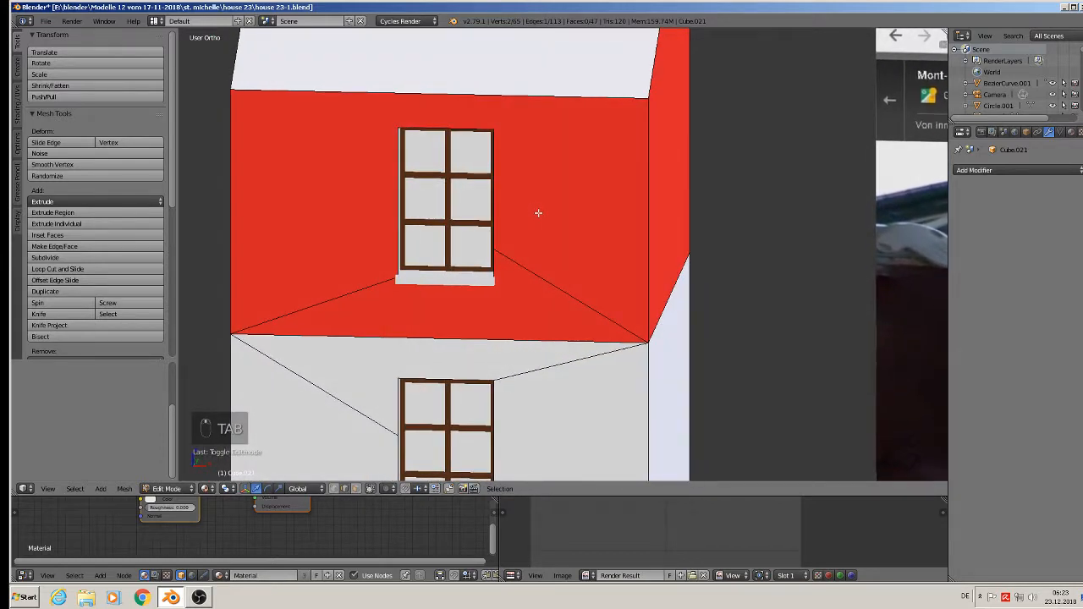
middle_click_drag(538, 213, 544, 214)
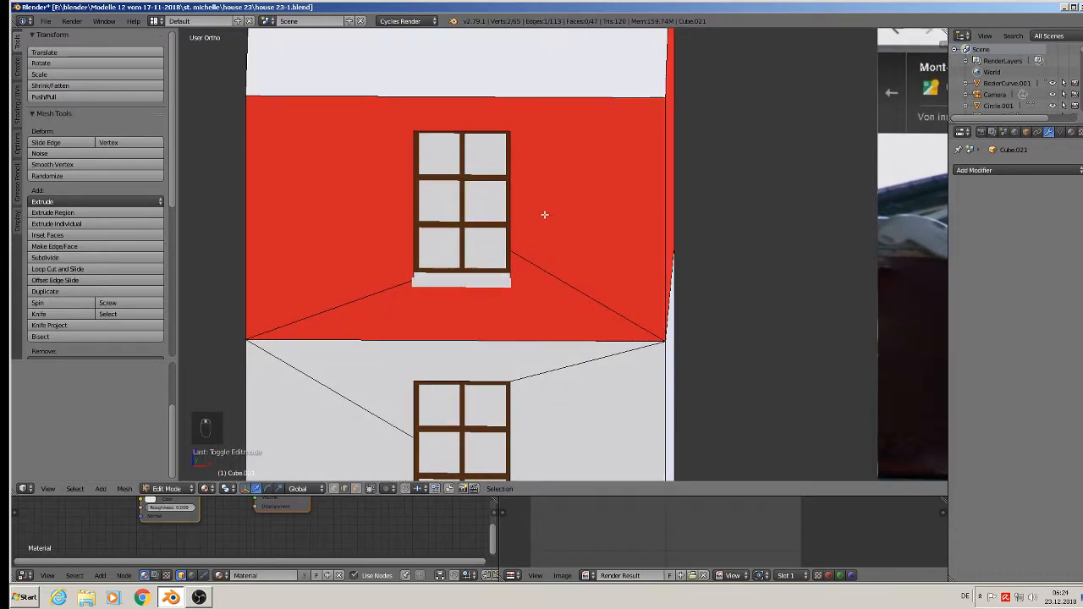
scroll(544, 215, "down", 5)
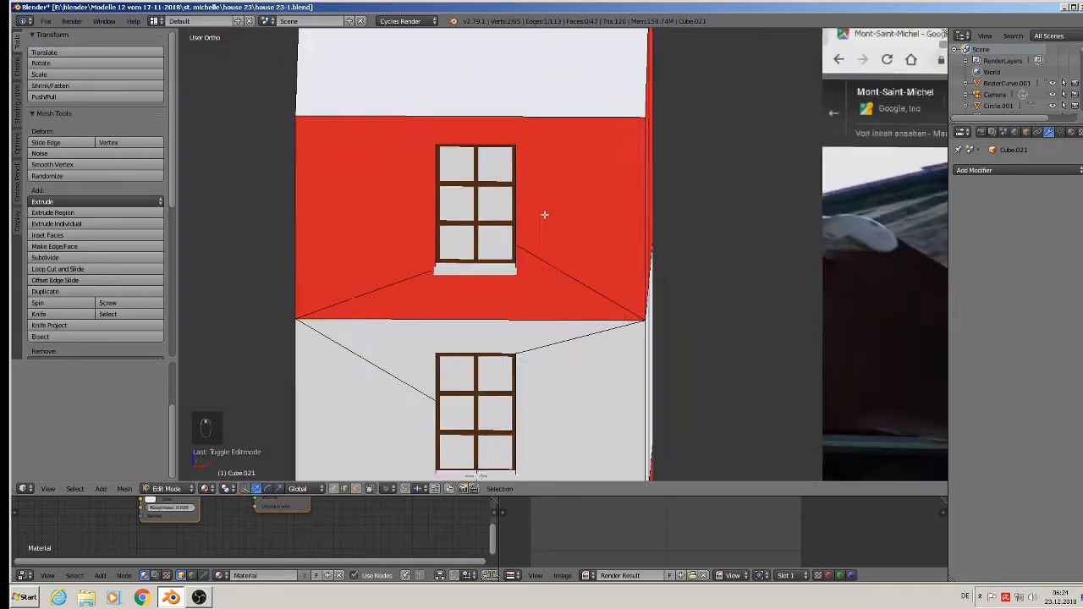
middle_click_drag(542, 293, 499, 240, "shift")
scroll(500, 240, "up", 3)
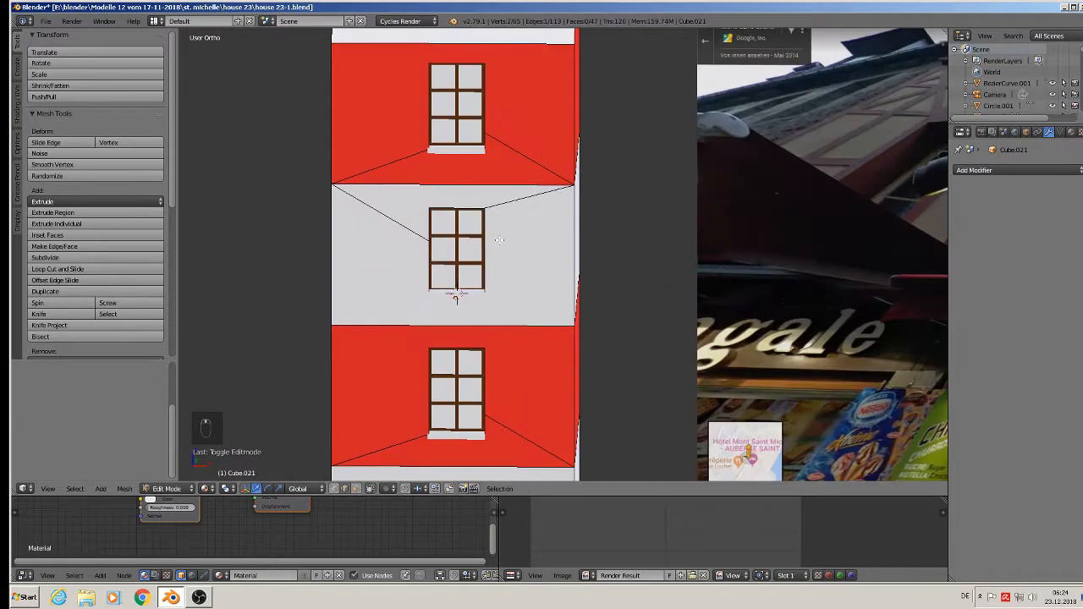
key("Tab")
scroll(461, 237, "up", 2)
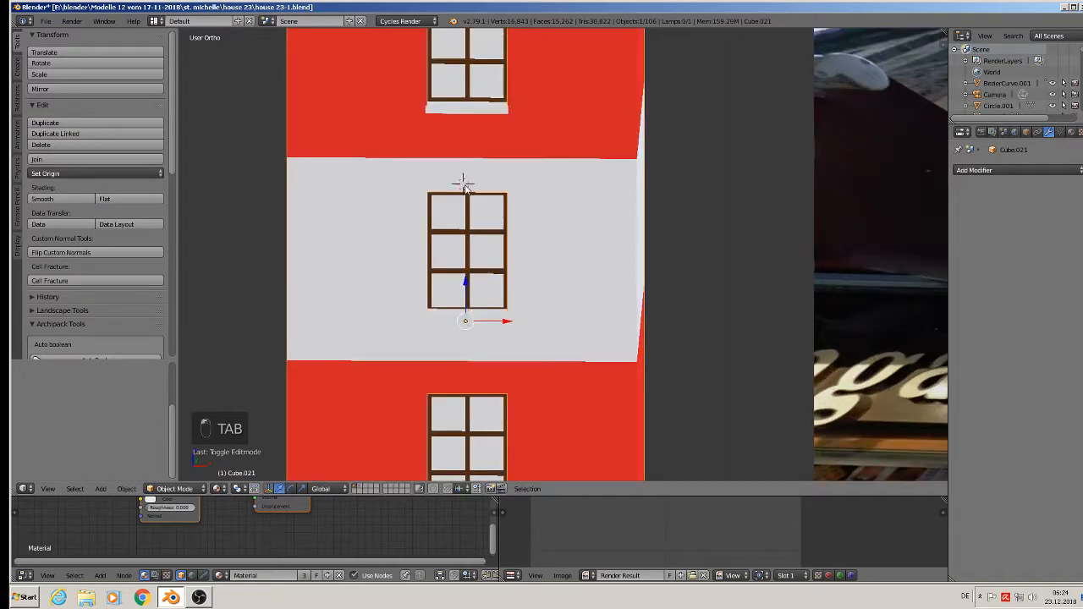
- Add a cube, shrink it, lower it down the wall, enlarge it, and pull it out from the wall
left_click(101, 489)
mouse_move(119, 475)
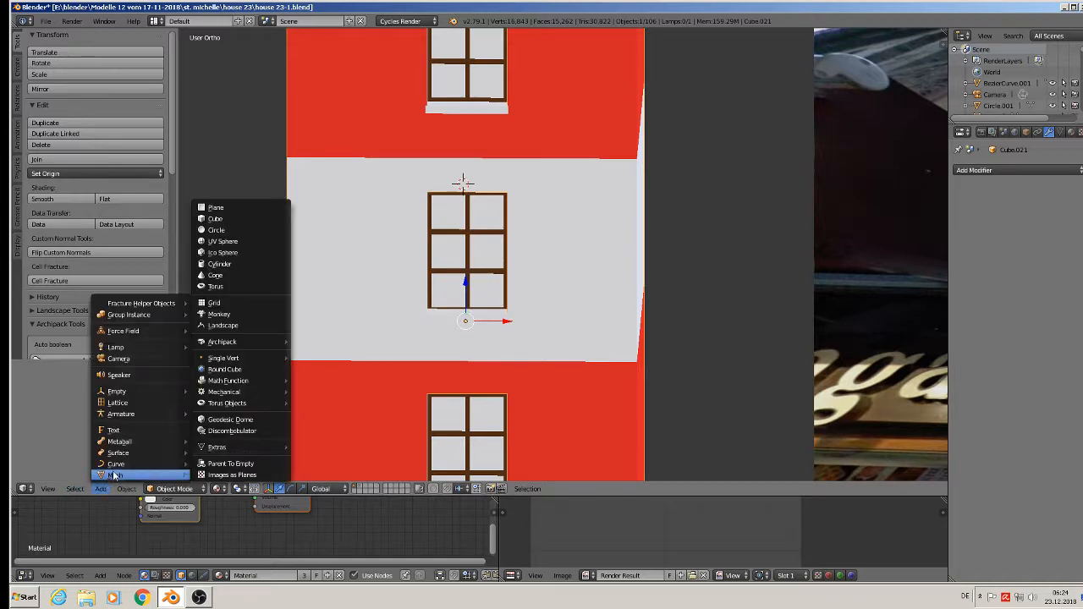
left_click(212, 219)
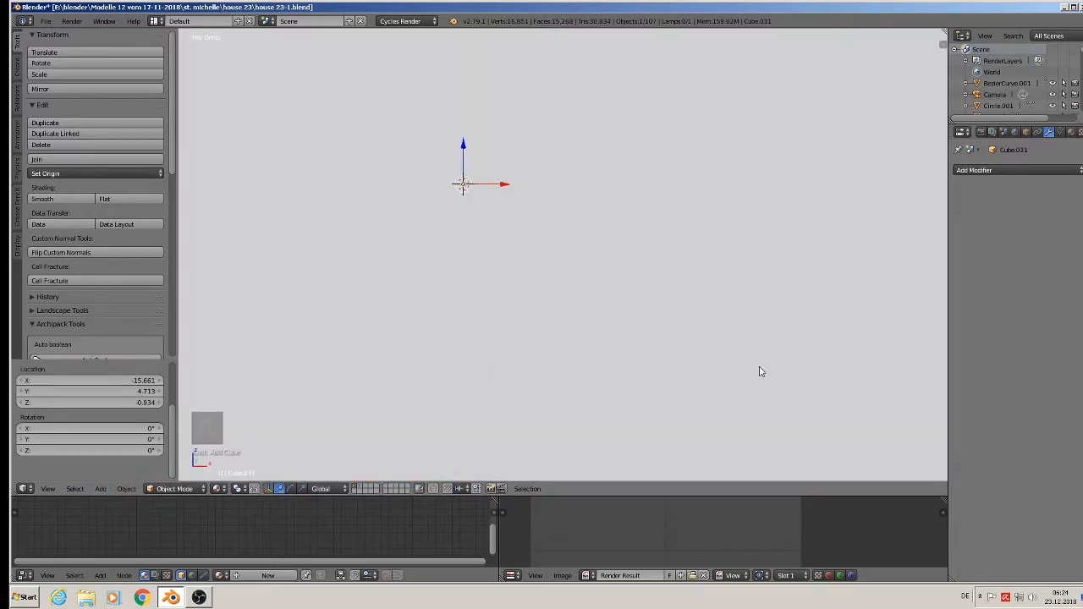
key("s")
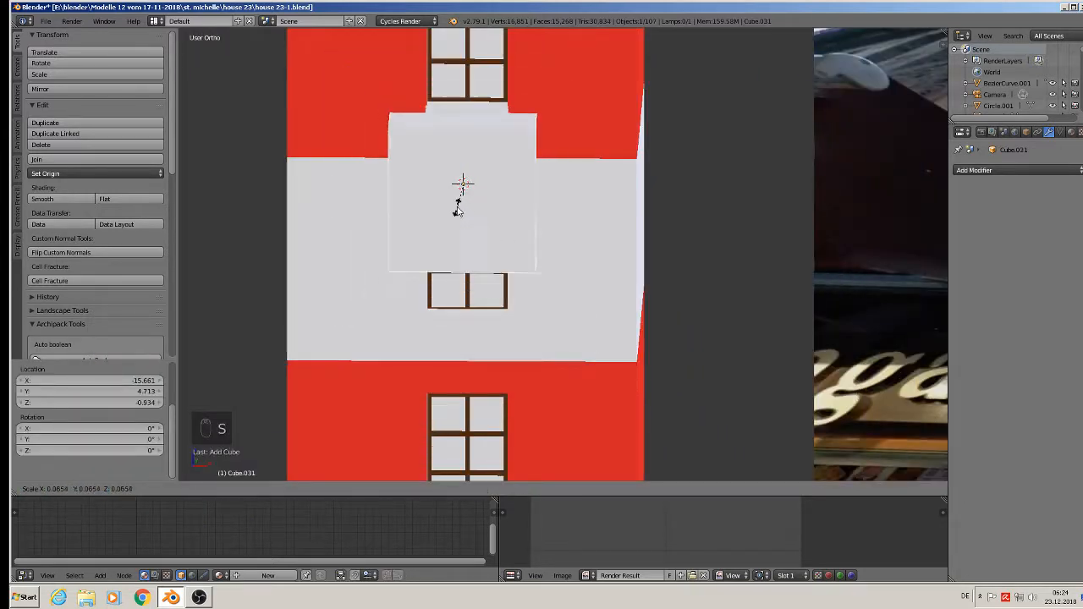
left_click(453, 184)
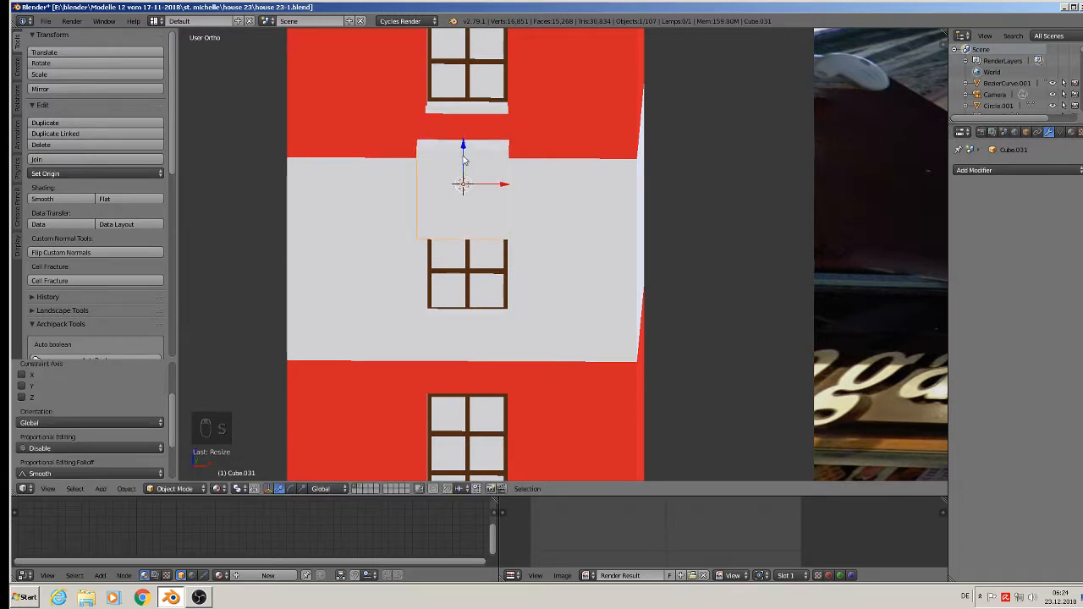
left_click_drag(463, 159, 483, 203)
key("s")
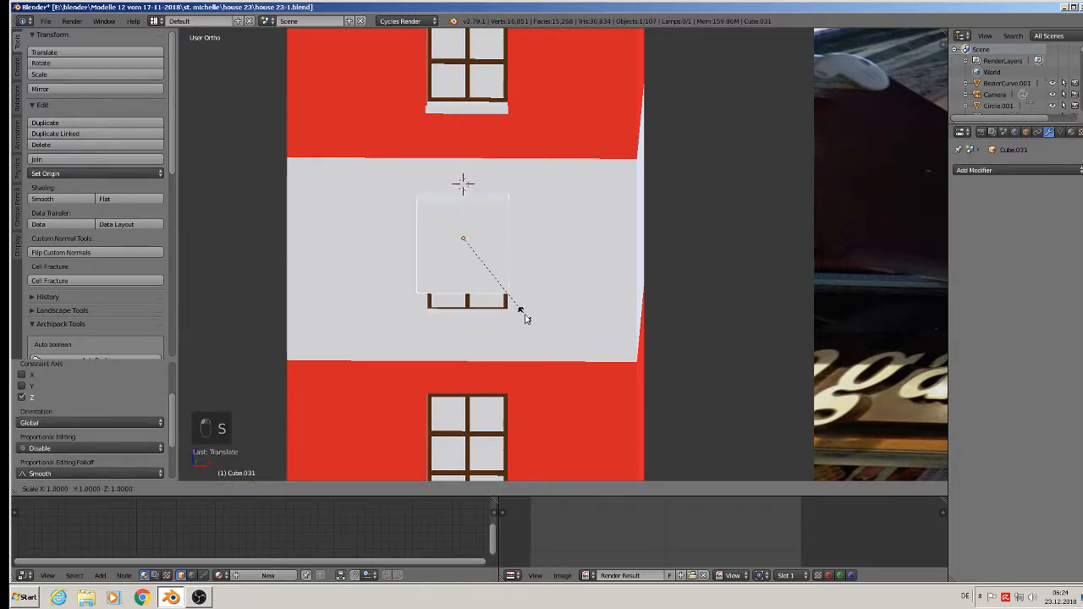
left_click(526, 370)
middle_click_drag(521, 362, 587, 347)
left_click_drag(433, 227, 554, 290)
middle_click_drag(555, 320, 554, 279)
- Add two vertical edge loops to the cube and spread them out toward its sides along X
key("Tab")
scroll(570, 244, "up", 3)
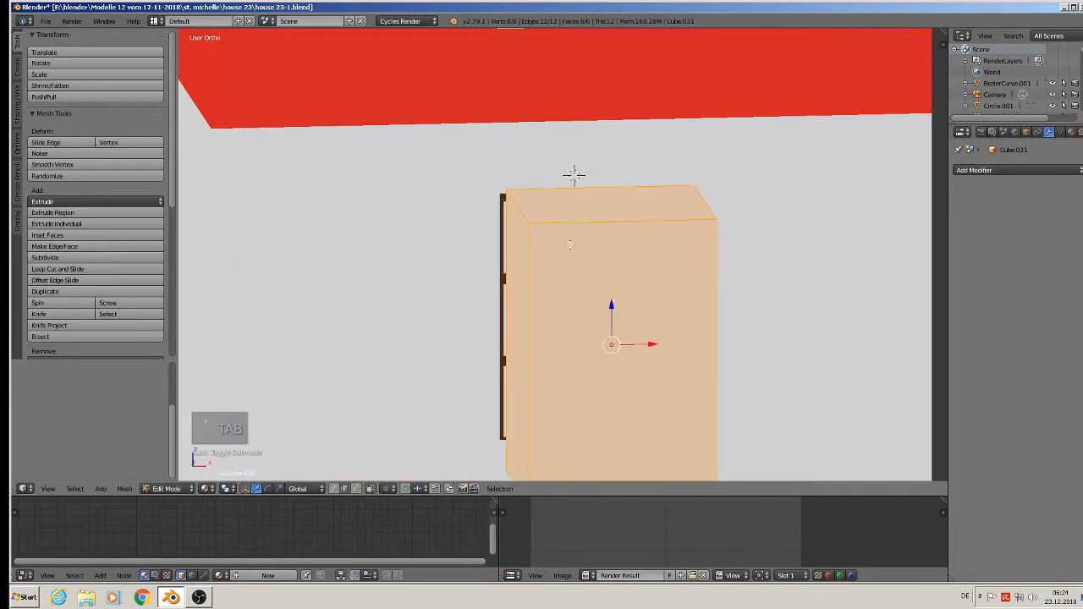
scroll(564, 241, "down", 3)
key("ctrl+r")
scroll(587, 254, "up", 1)
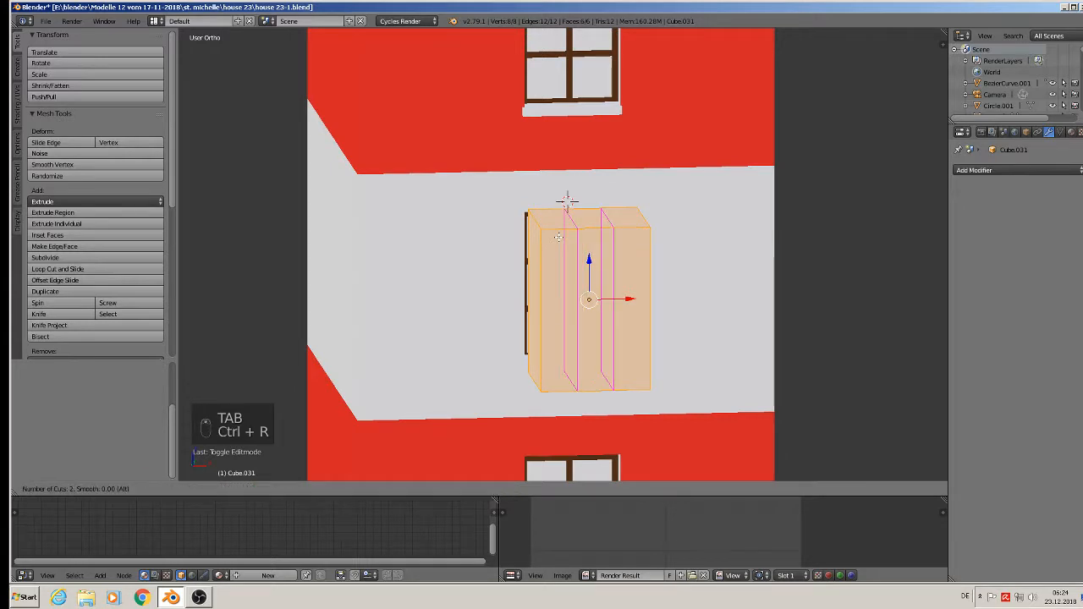
left_click(587, 262)
right_click(677, 299)
middle_click_drag(678, 300, 677, 291)
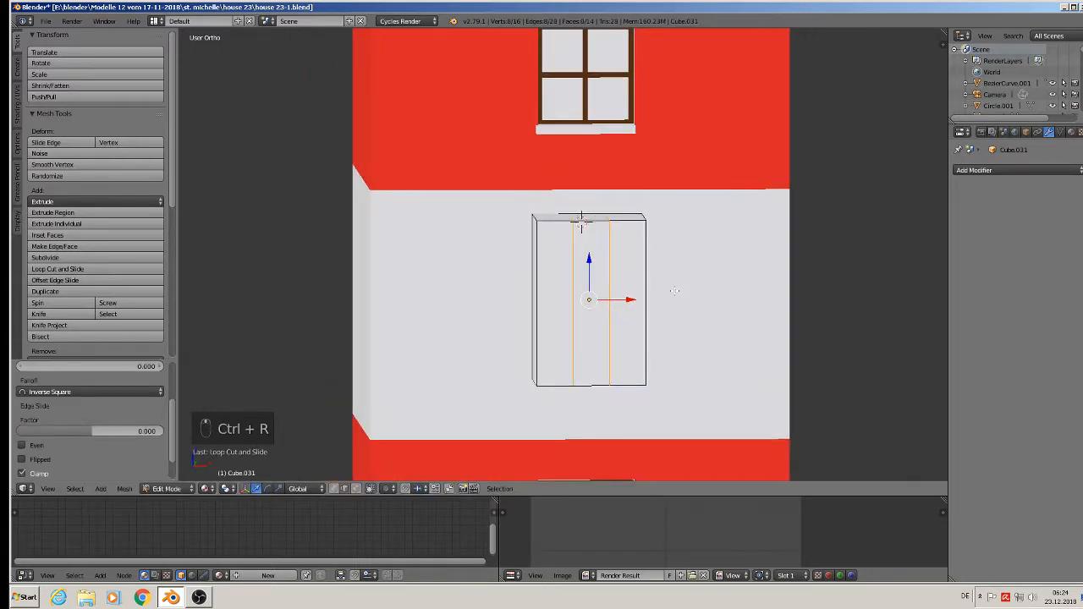
key("s")
key("x")
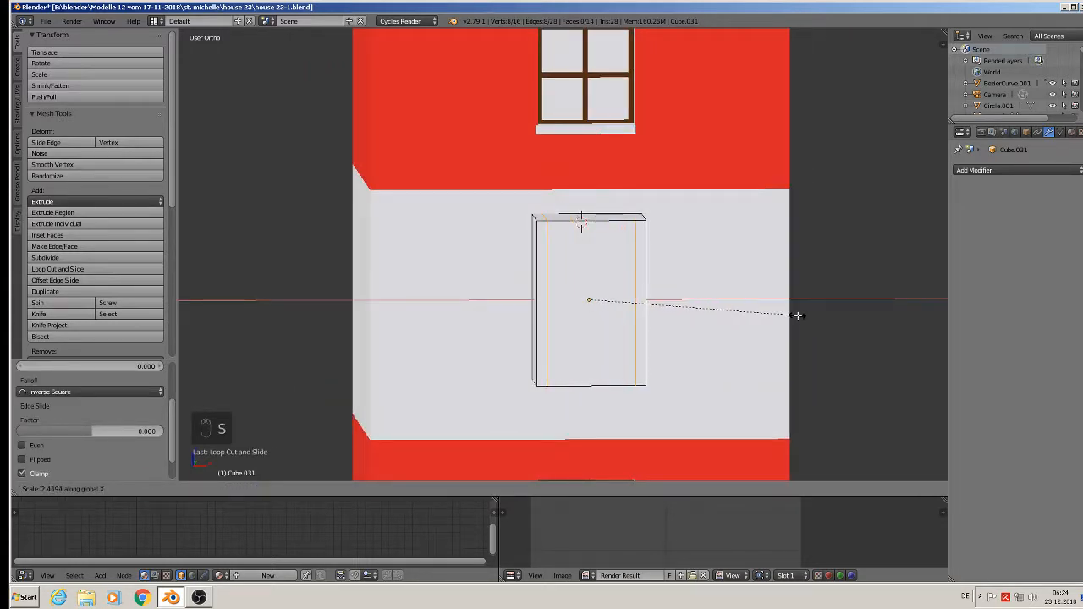
left_click(800, 317)
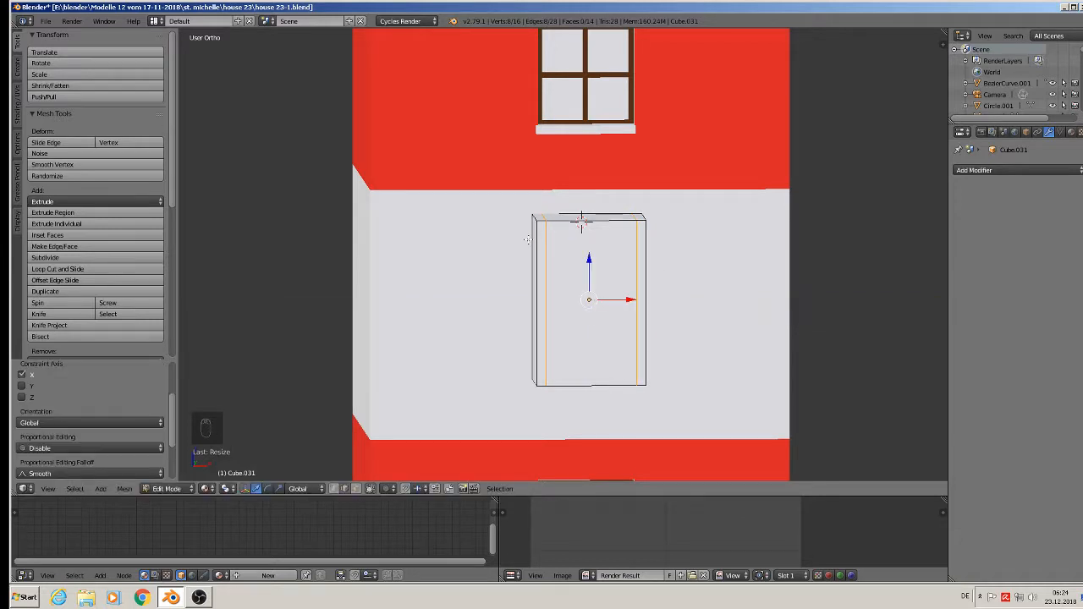
- Add a horizontal loop near the top, then delete the bottom edges to open the frame
key("ctrl+r")
left_click(533, 253)
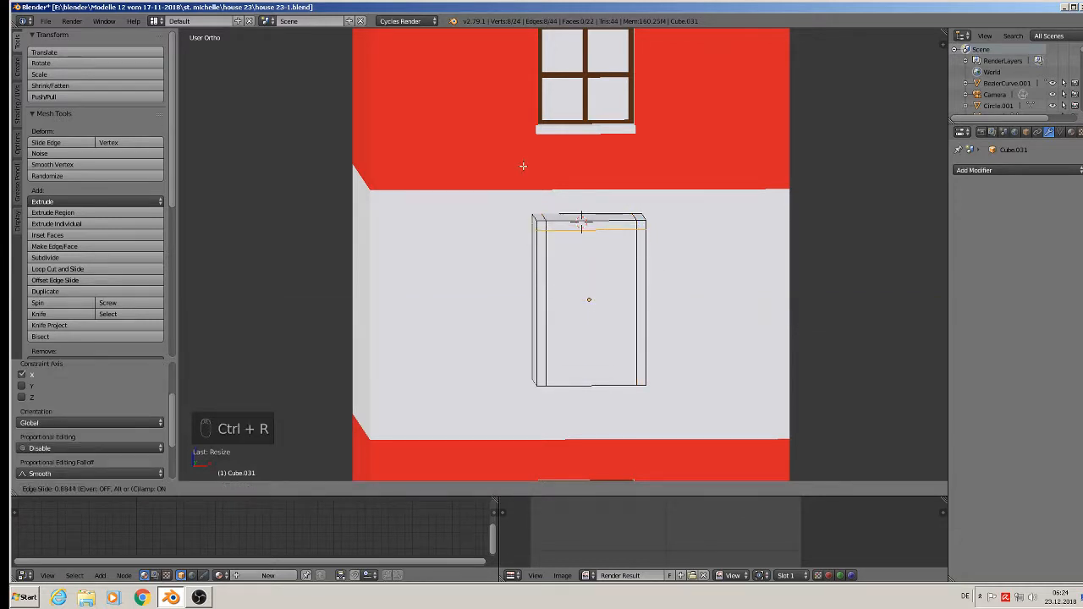
left_click(522, 165)
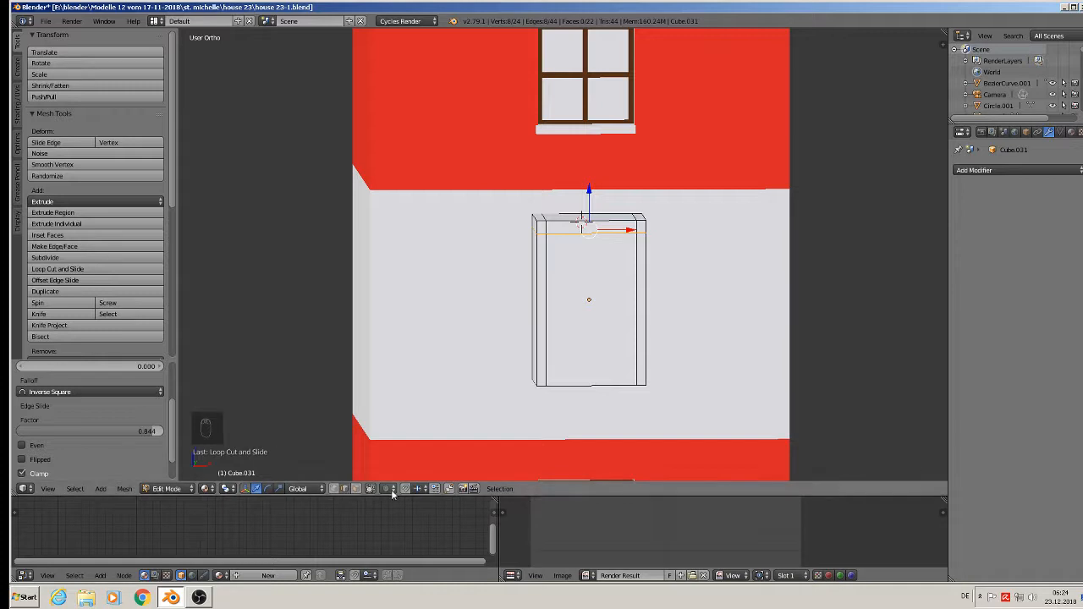
right_click(602, 387)
key("x")
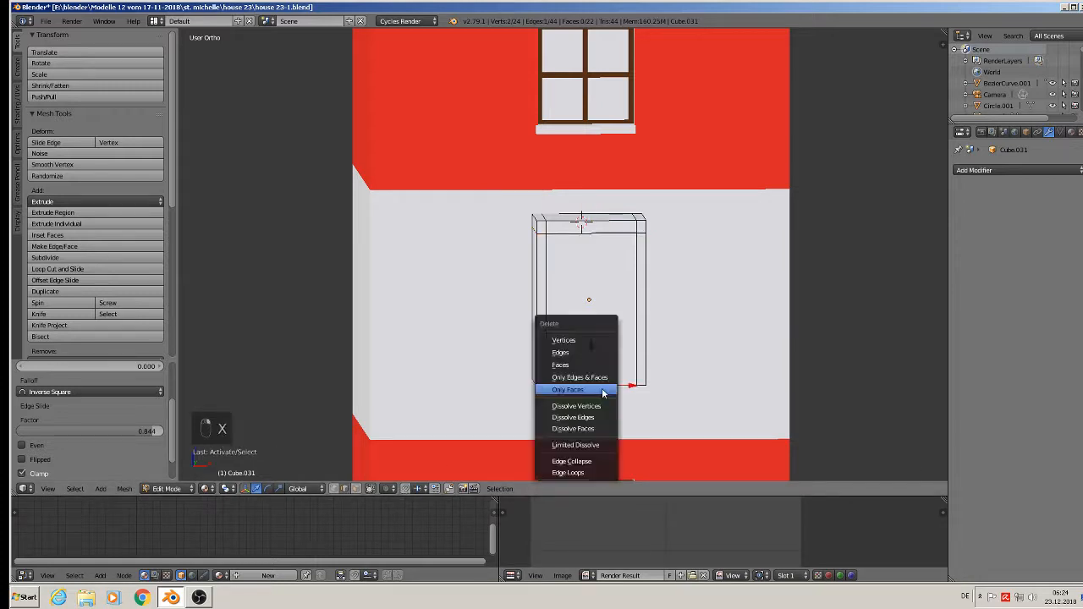
left_click(604, 353)
key("x")
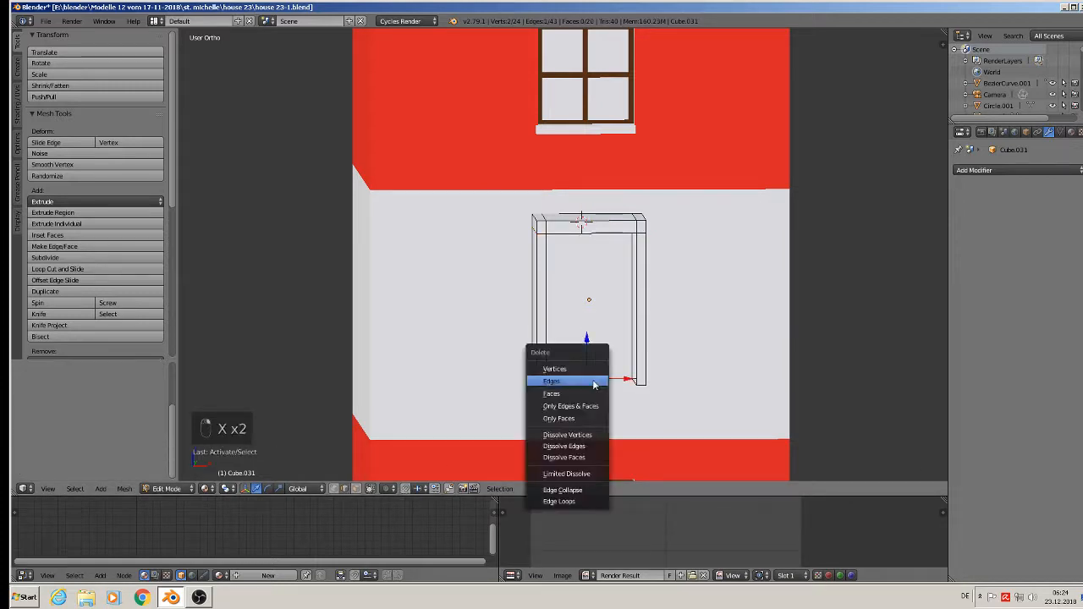
left_click(594, 385)
- Fill the open sides of the frame with faces on both sides
middle_click_drag(594, 385, 638, 289)
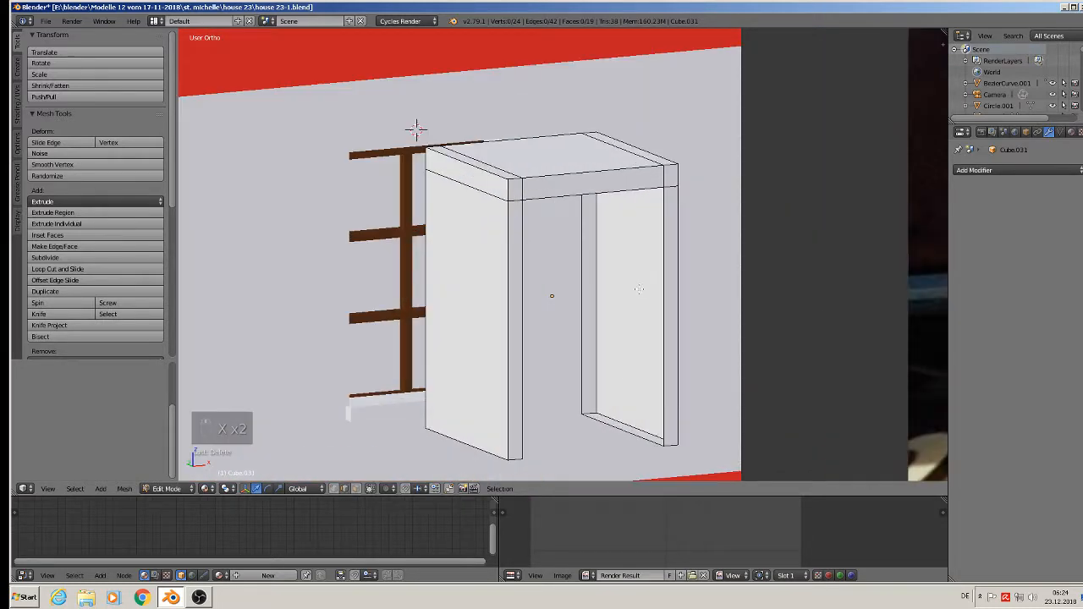
scroll(632, 279, "down", 3)
right_click(642, 300)
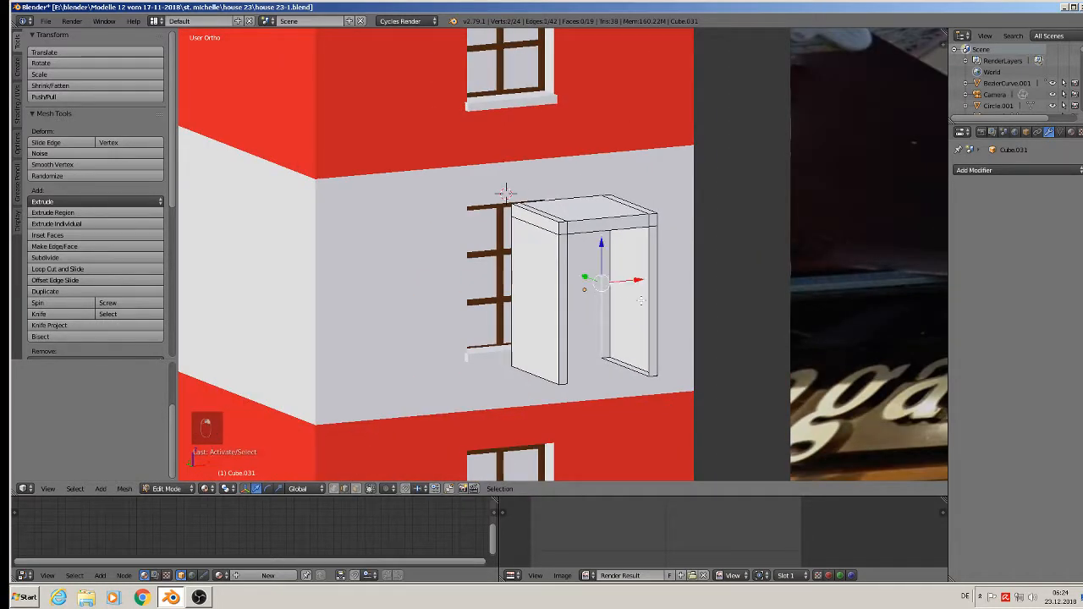
key("f")
middle_click_drag(648, 302, 584, 266)
right_click(579, 264)
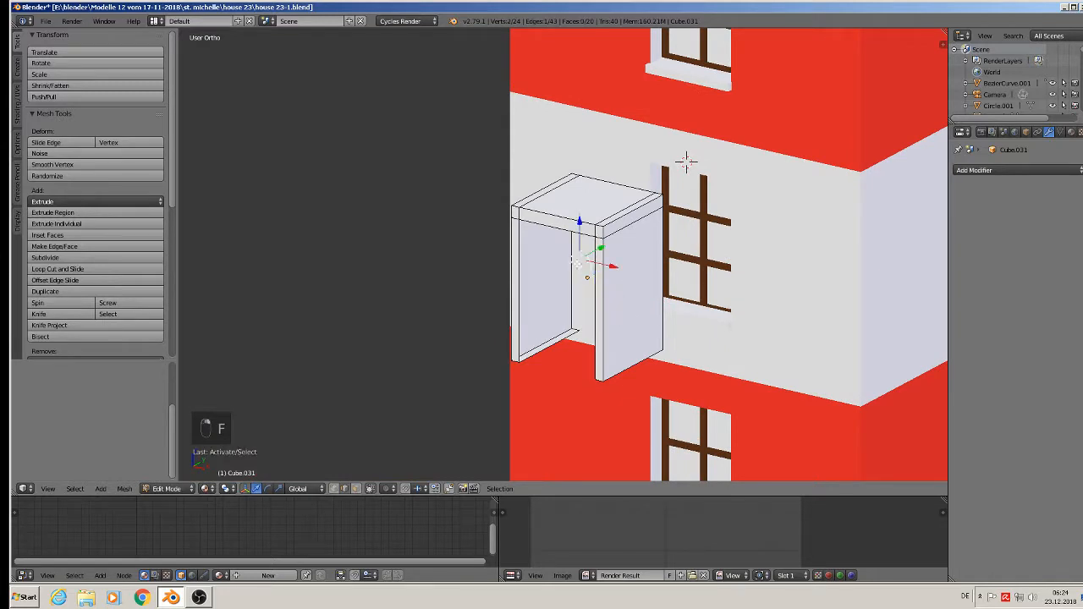
right_click(520, 288, "shift")
key("f")
middle_click_drag(519, 288, 534, 294)
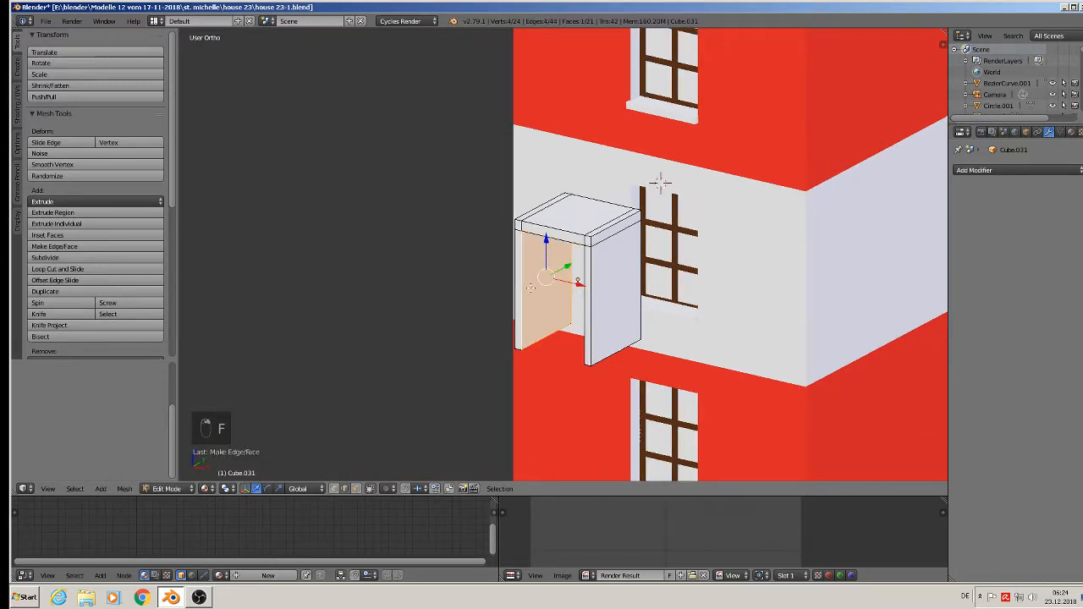
- Return to Object Mode and begin scaling the frame along Y
key("Tab")
key("s")
key("y")
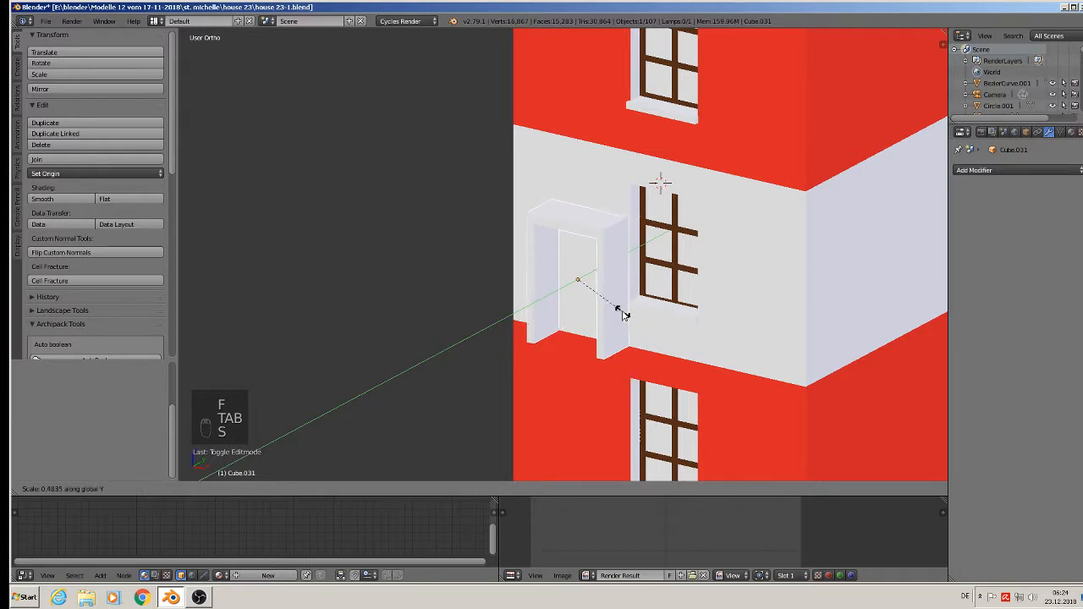
- Finish flattening the frame and centre it over the white-band window in front view
left_click(589, 279)
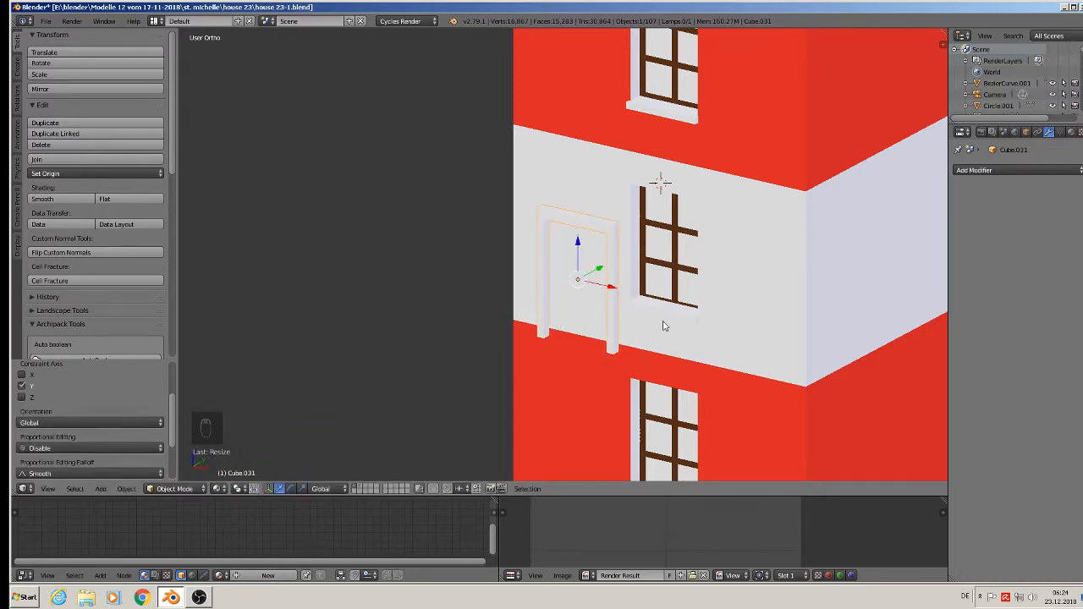
key("KP_1")
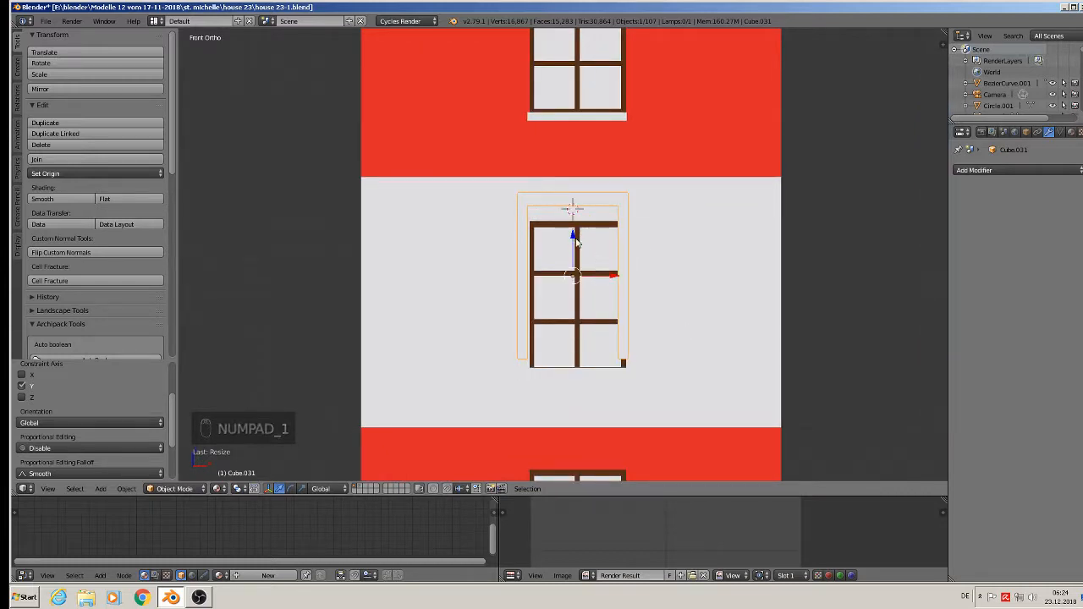
left_click_drag(573, 241, 584, 260)
left_click_drag(614, 298, 618, 299)
- Box-select the right post's vertices and shift it to line up with the window
key("Tab")
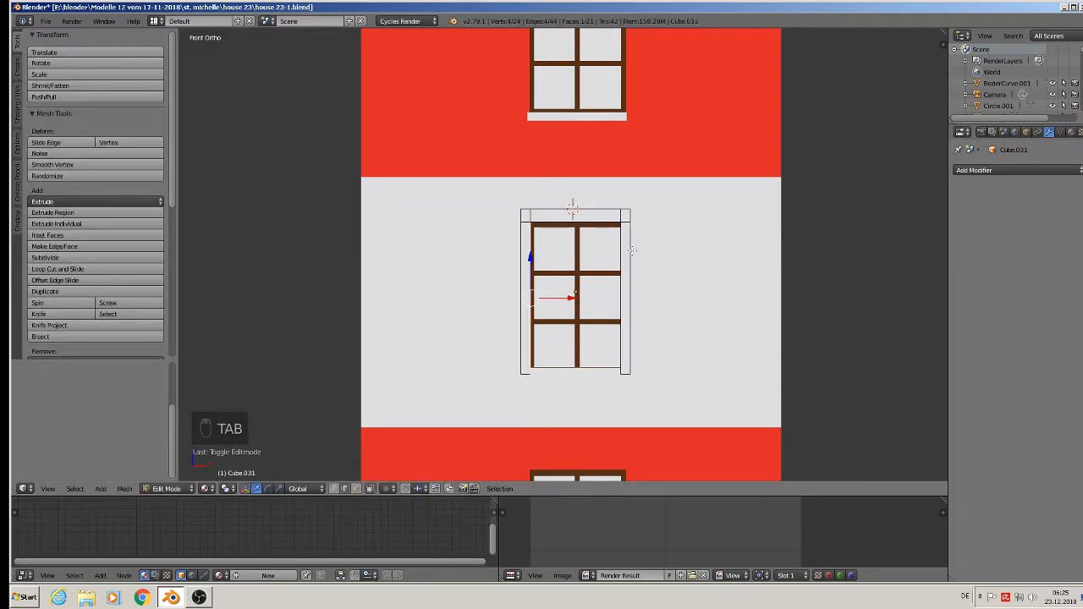
left_click(334, 489)
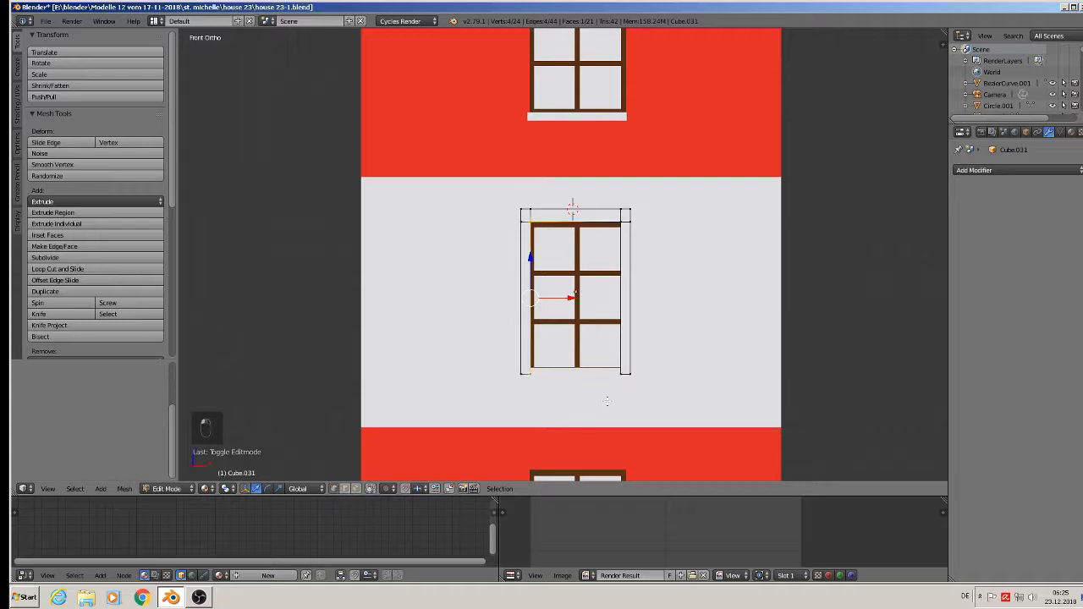
key("a")
key("b")
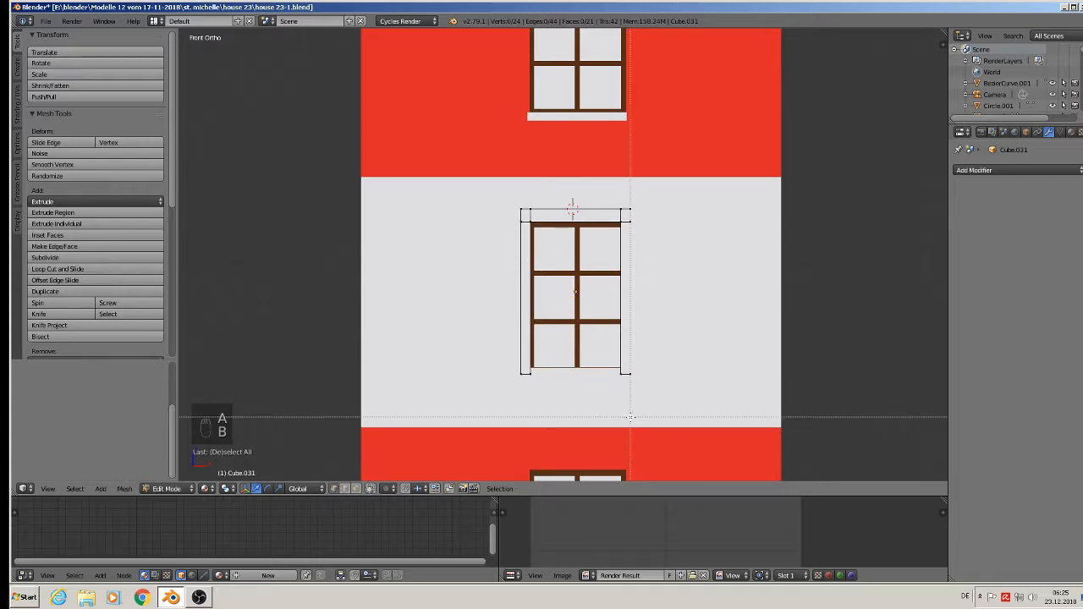
left_click_drag(631, 416, 595, 174)
key("b")
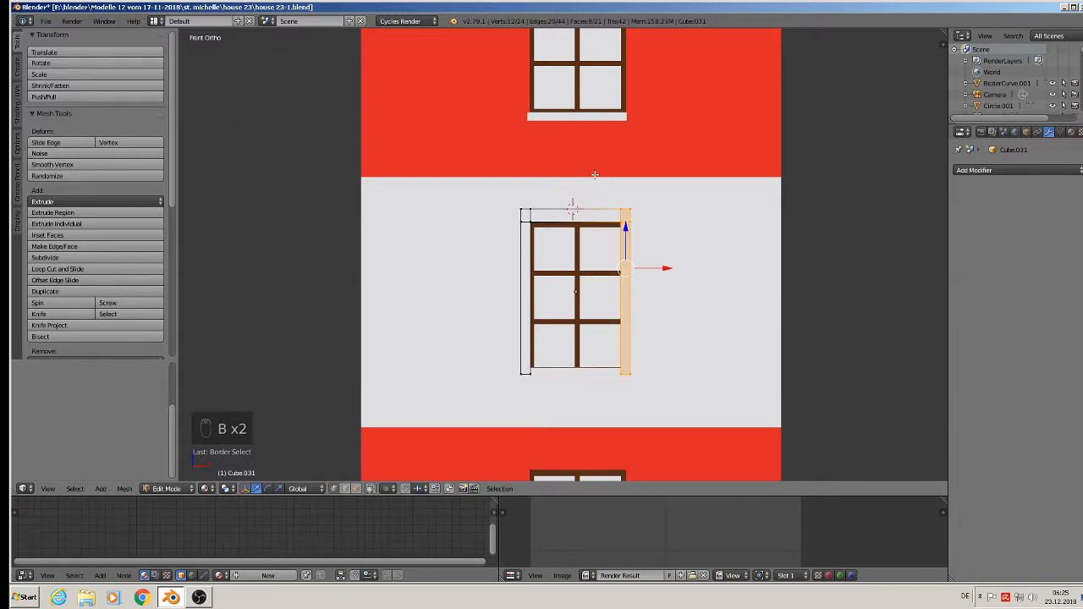
left_click_drag(679, 272, 669, 268)
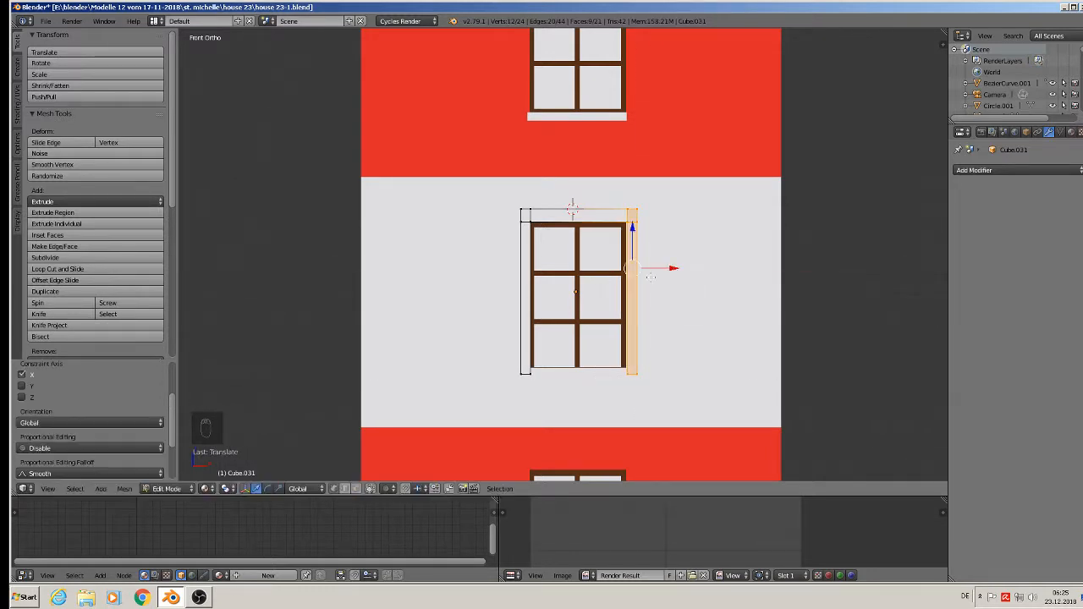
- Box-select the left post and move it slightly outward, then leave Edit Mode
key("a")
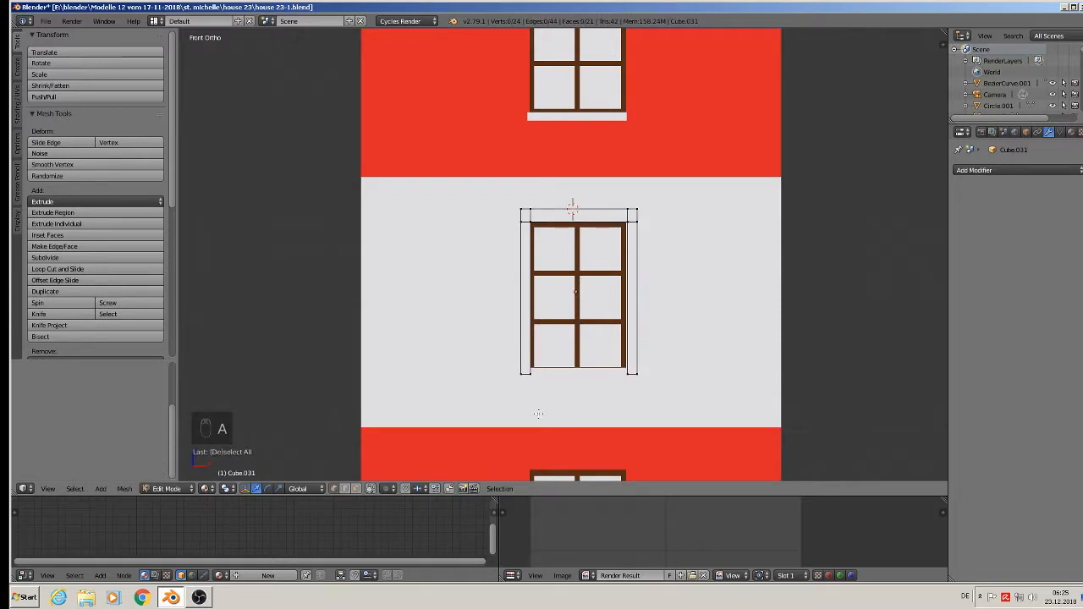
key("b")
left_click_drag(538, 396, 448, 164)
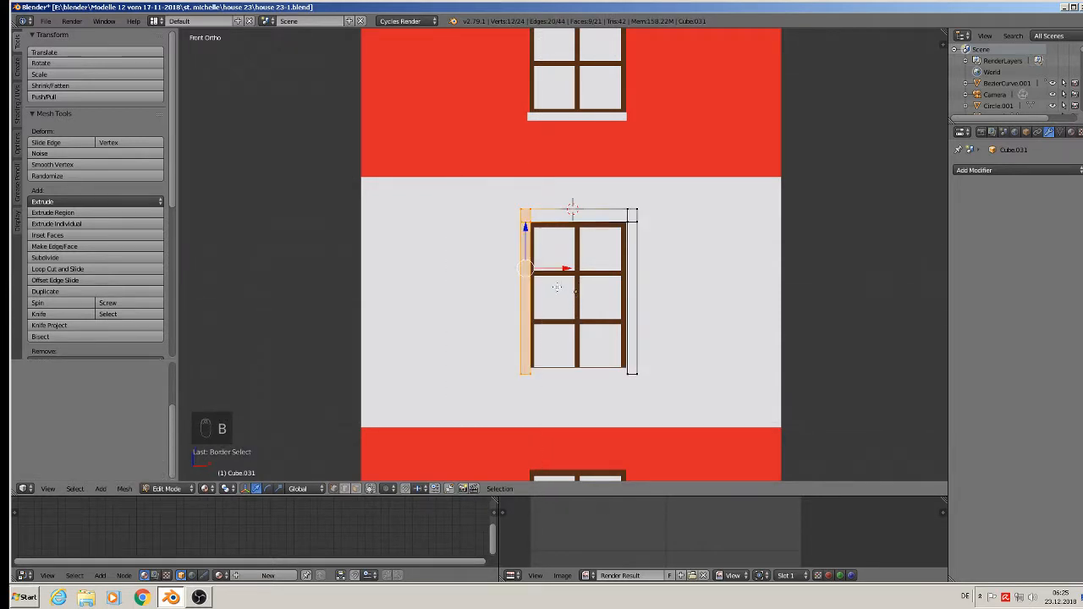
left_click_drag(563, 267, 559, 268)
key("Tab")
middle_click_drag(559, 267, 560, 303)
- Push the frame back along Y until it sits against the window wall
left_click_drag(604, 273, 713, 219)
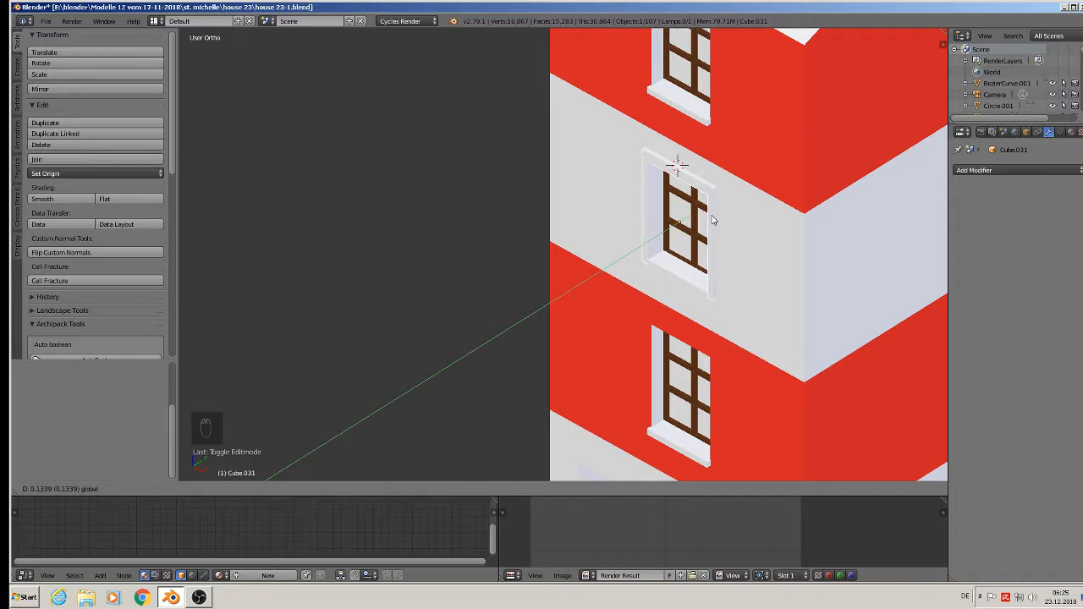
left_click_drag(712, 220, 711, 206)
scroll(733, 204, "up", 2)
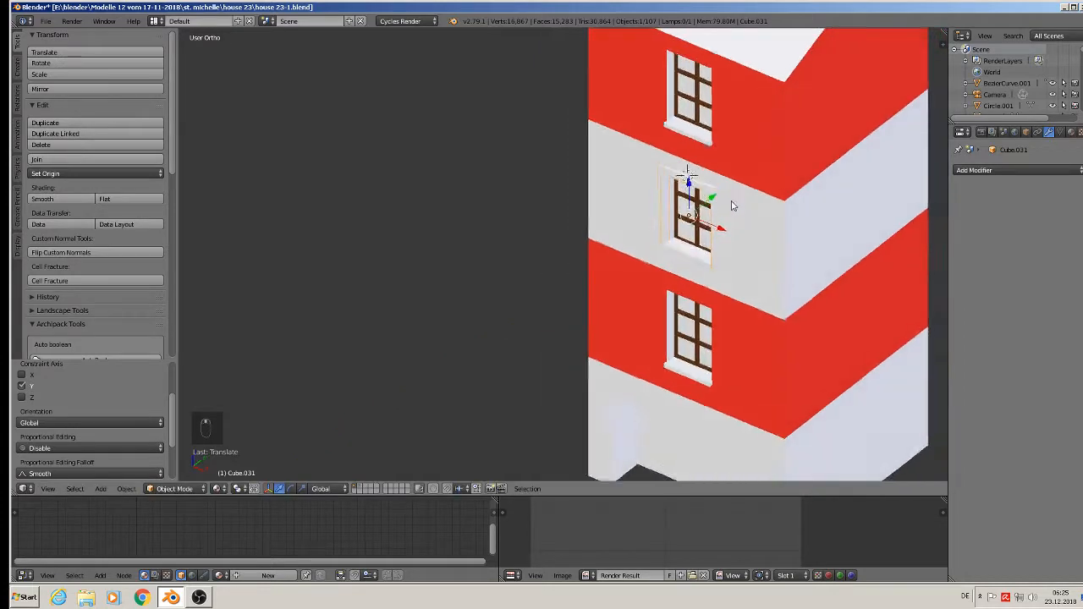
scroll(733, 204, "up", 2)
scroll(639, 306, "down", 1)
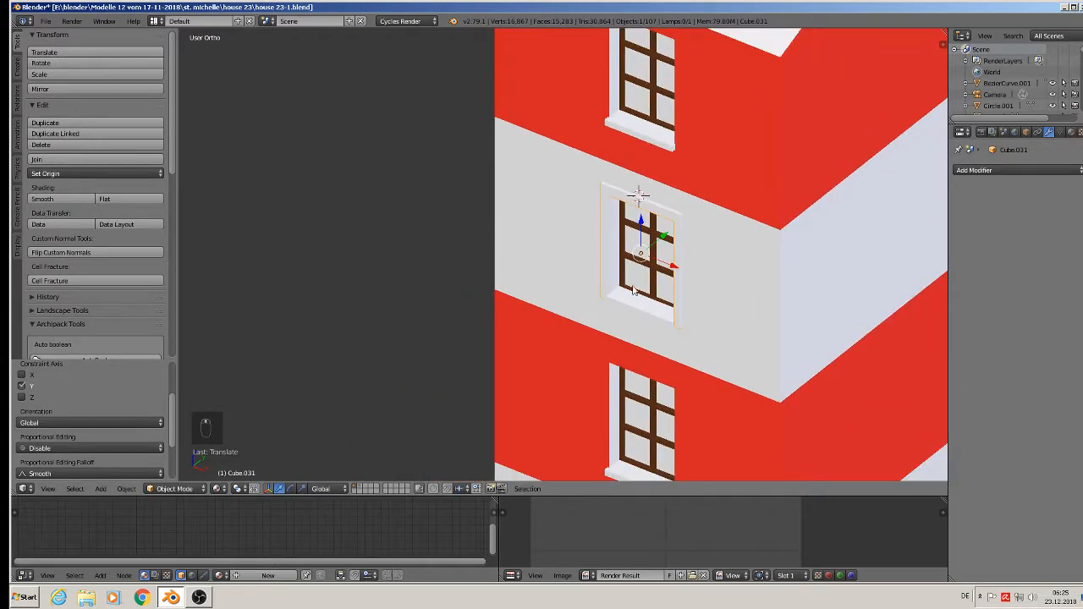
scroll(639, 254, "down", 1)
- Place a linked copy, Cube.032, around the upper red-floor window and start another copy moving down
key("alt+d")
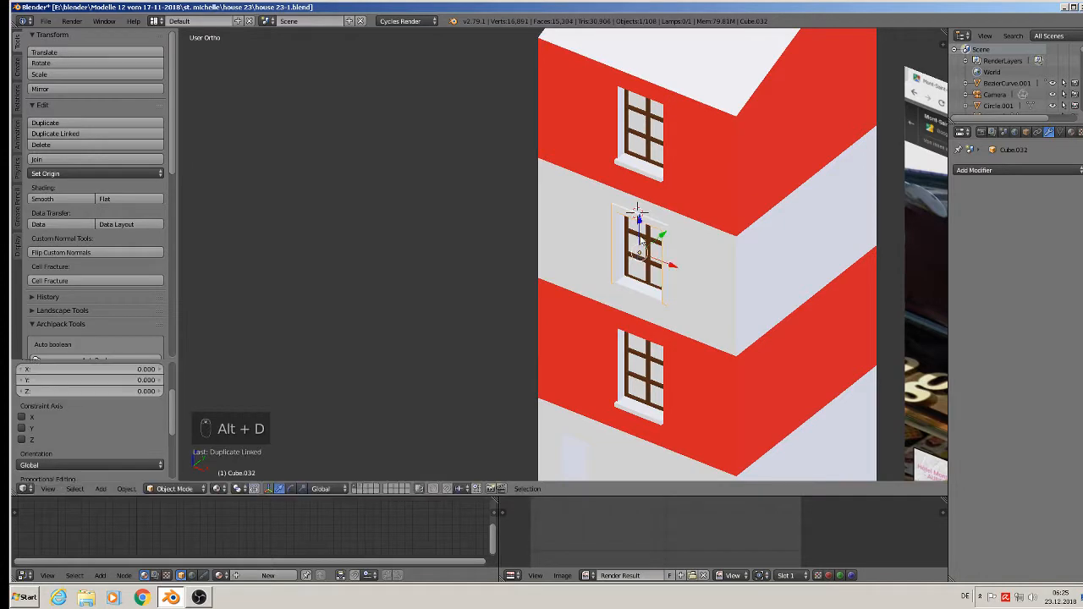
key("z")
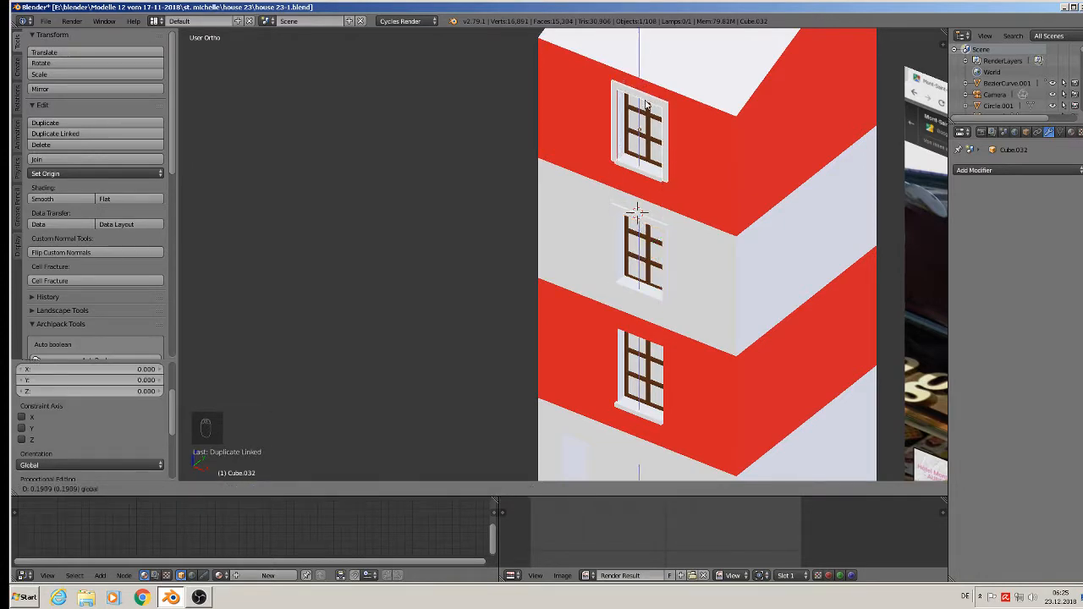
left_click(643, 101)
mouse_move(644, 100)
middle_mouse_down()
mouse_move(673, 80)
mouse_move(641, 85)
middle_mouse_up()
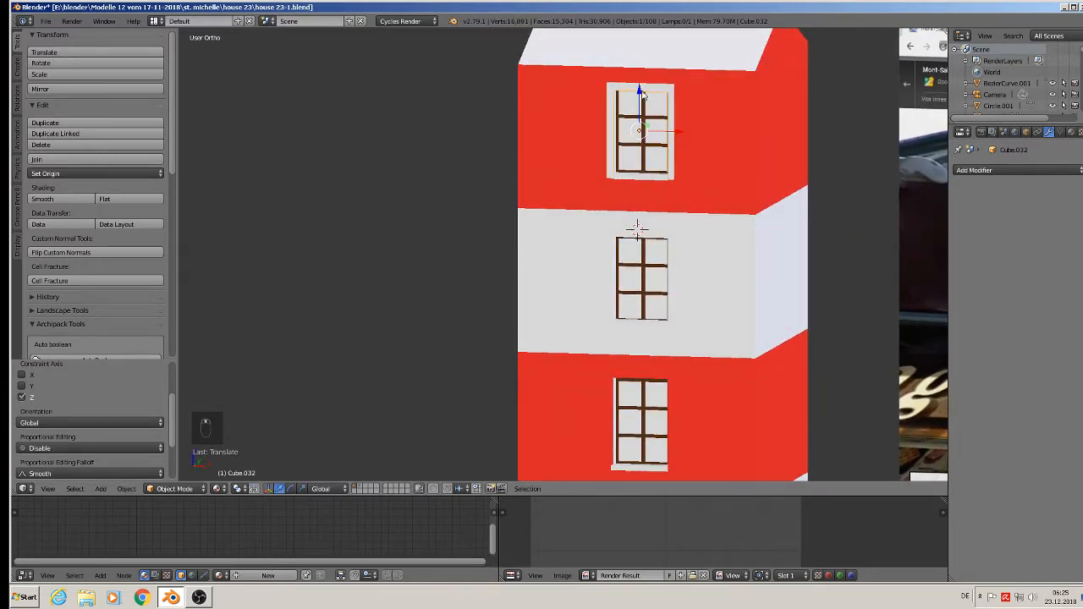
key("g")
key("z")
left_click(640, 85)
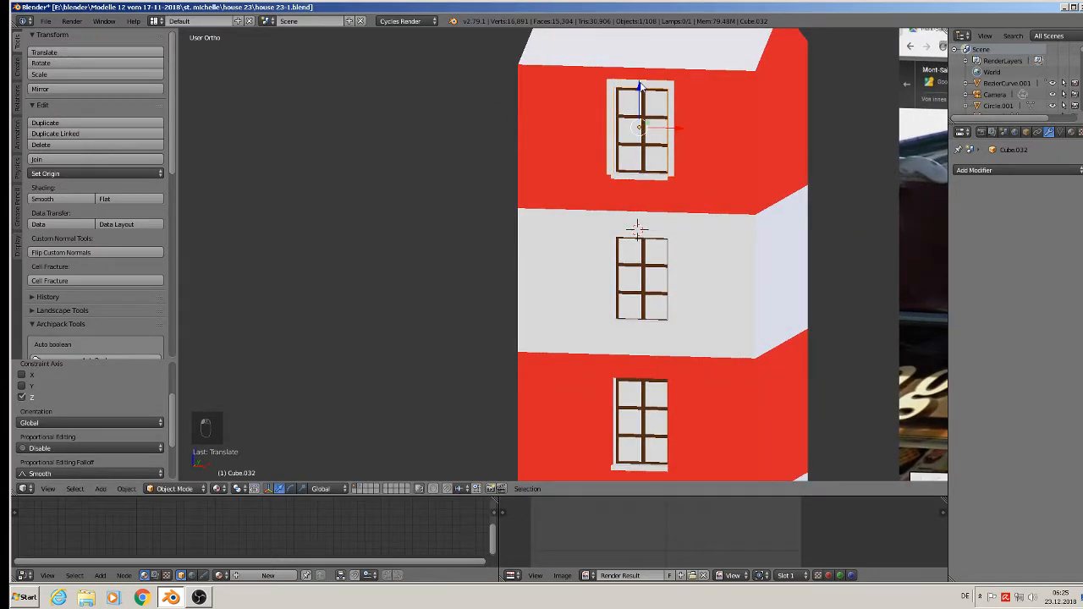
key("alt+d")
key("z")
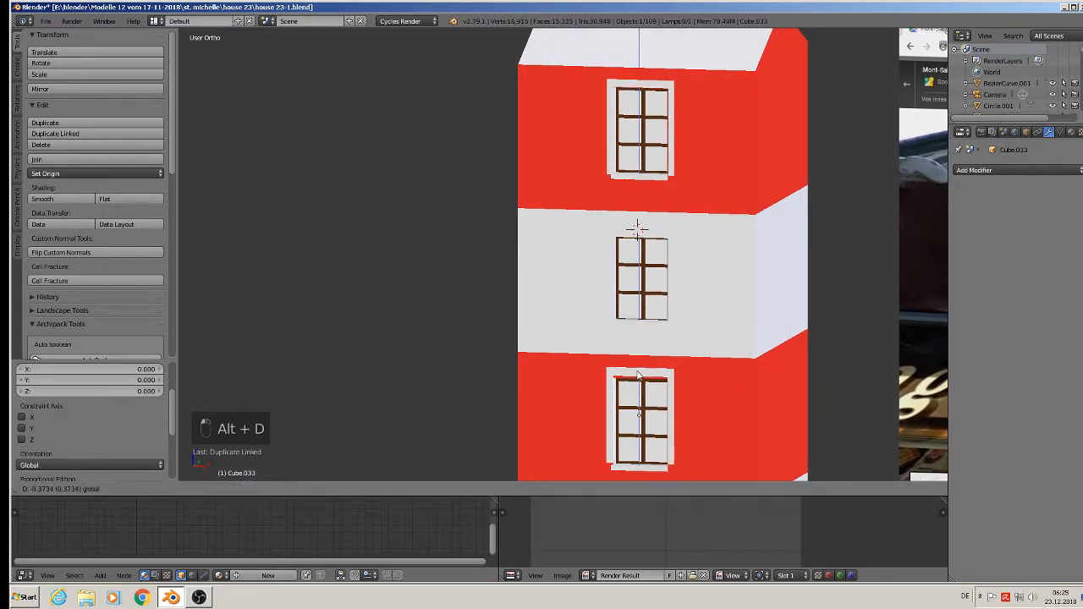
- Place Cube.033 around the lower red-floor window and save house 23-1.blend
left_click(637, 376)
scroll(707, 236, "down", 4)
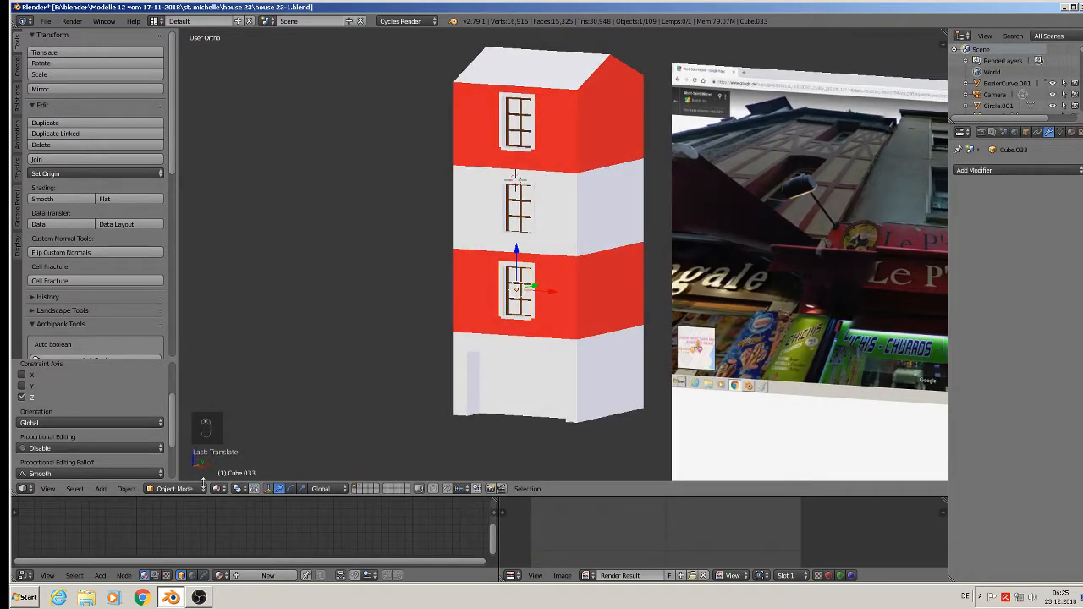
left_click(47, 22)
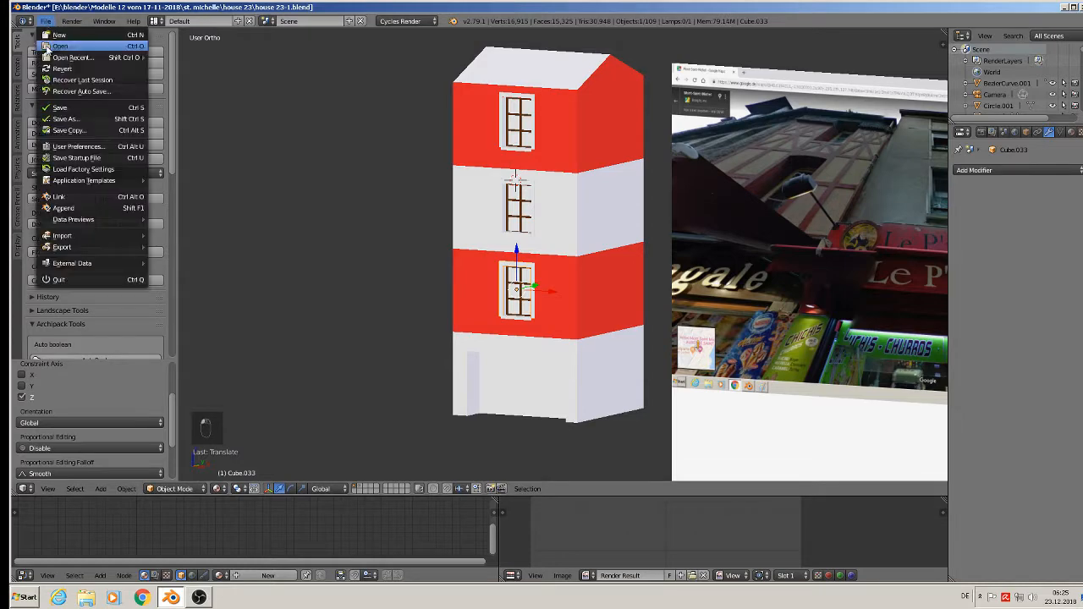
- Zoom out, pan across the scene, and zoom in on the stone house with its awning
scroll(654, 171, "up", 4)
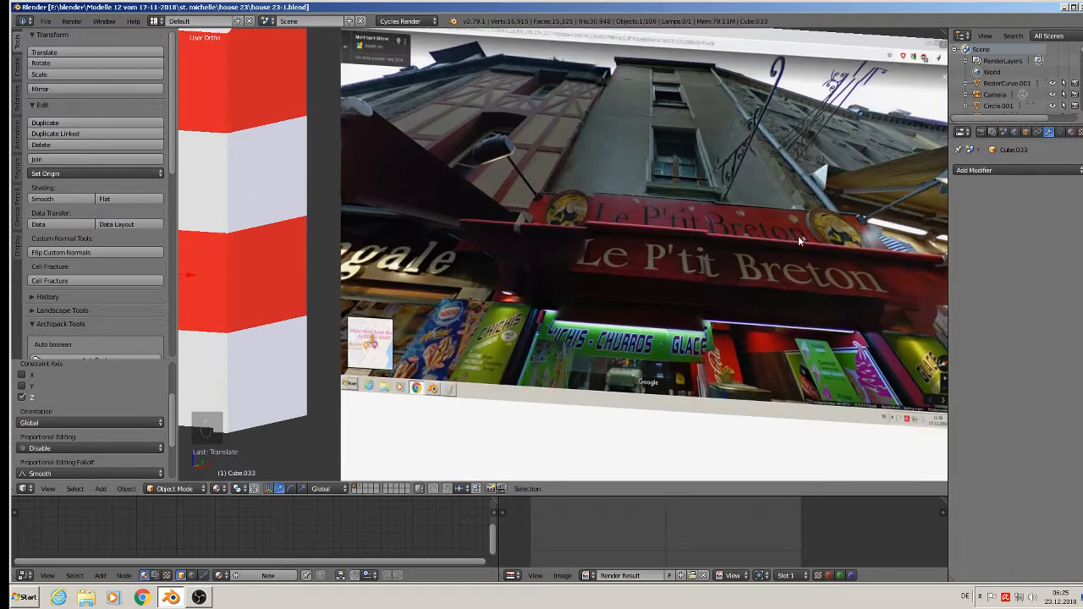
scroll(676, 263, "down", 3)
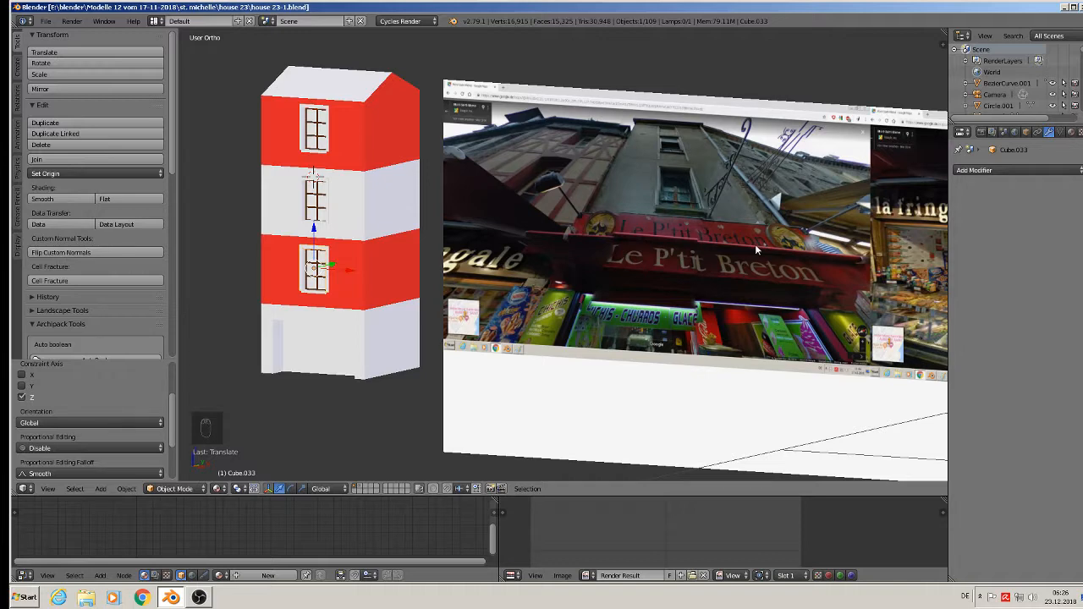
scroll(761, 246, "down", 7)
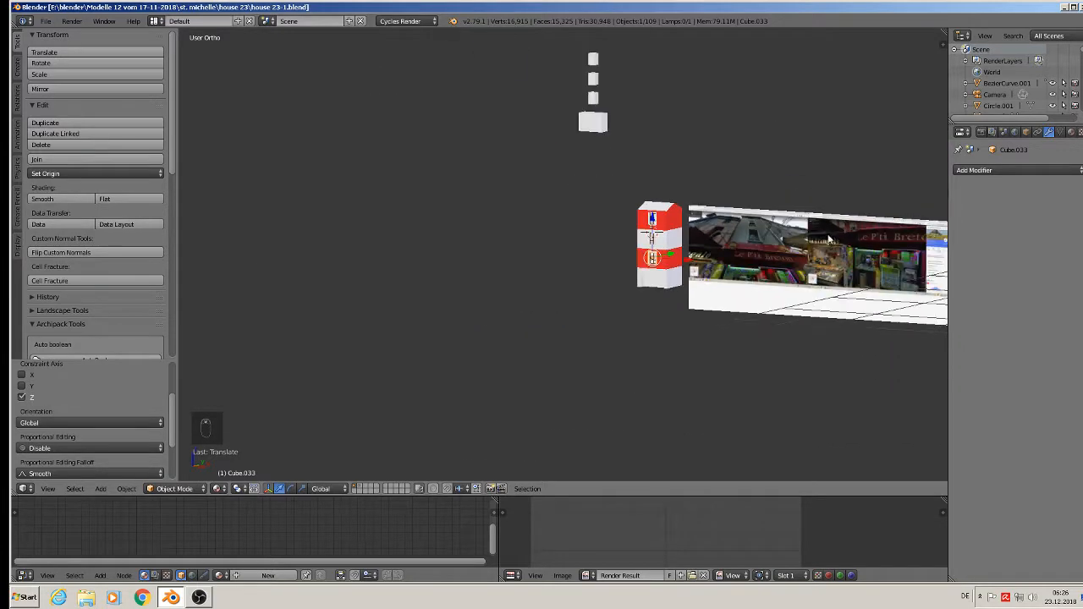
middle_click_drag(845, 225, 468, 308, "shift")
scroll(471, 306, "down", 2)
scroll(653, 272, "down", 5)
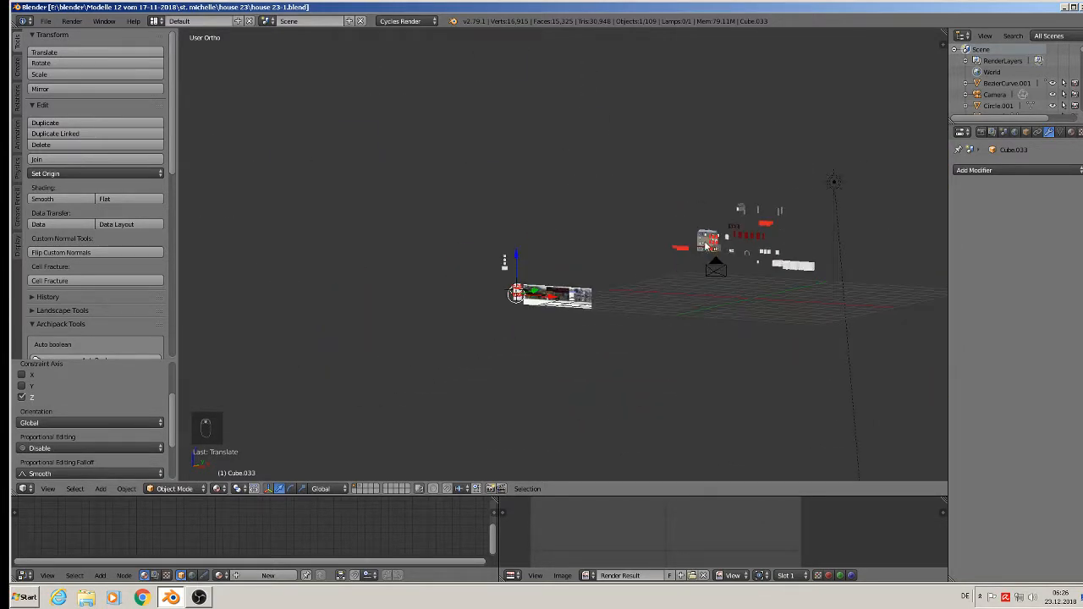
scroll(709, 247, "up", 9)
scroll(715, 258, "up", 4)
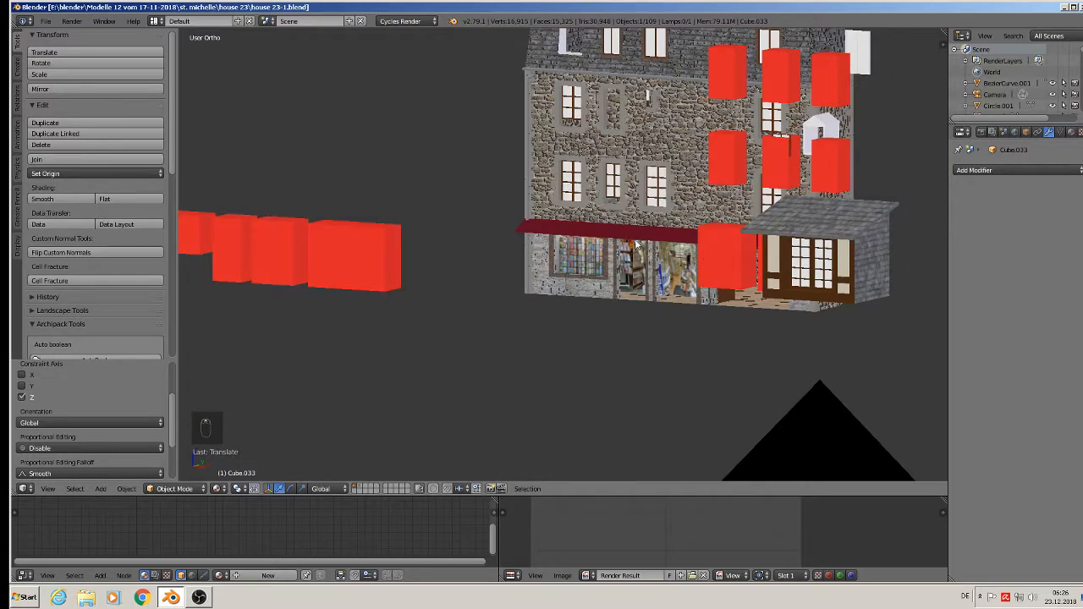
- Select the stone house's dark red awning face in face-select Edit Mode
right_click(636, 242)
key("Tab")
scroll(669, 312, "down", 5)
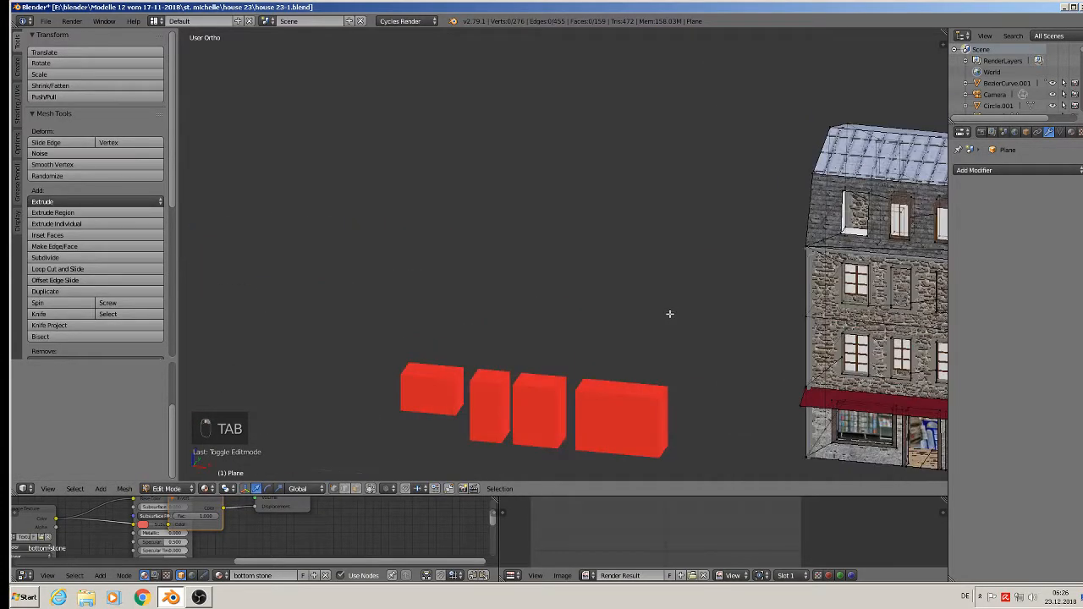
left_click(356, 490)
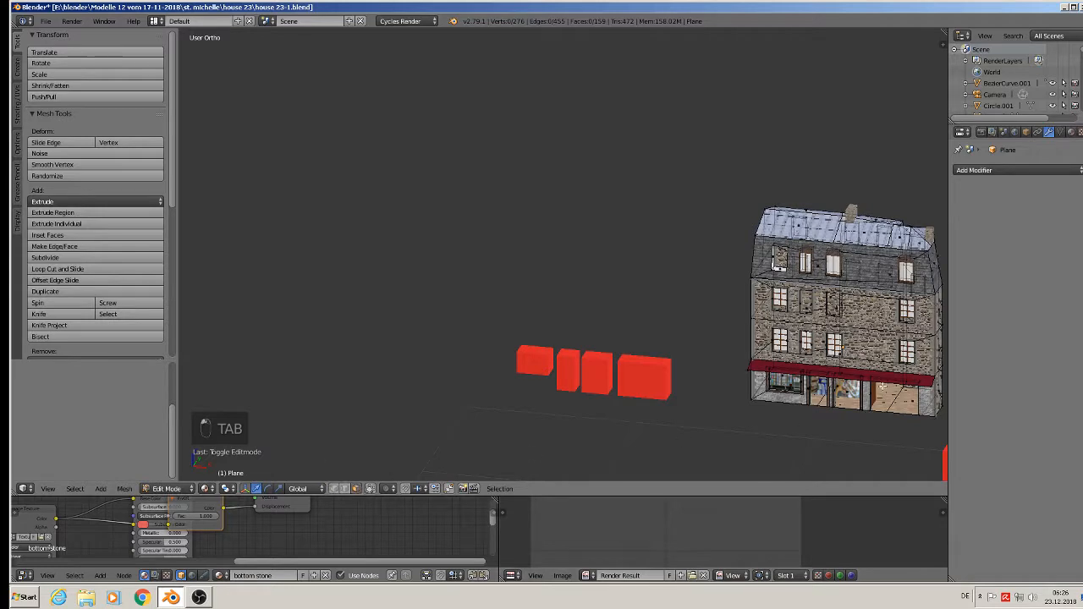
right_click(843, 376)
key("ctrl+f")
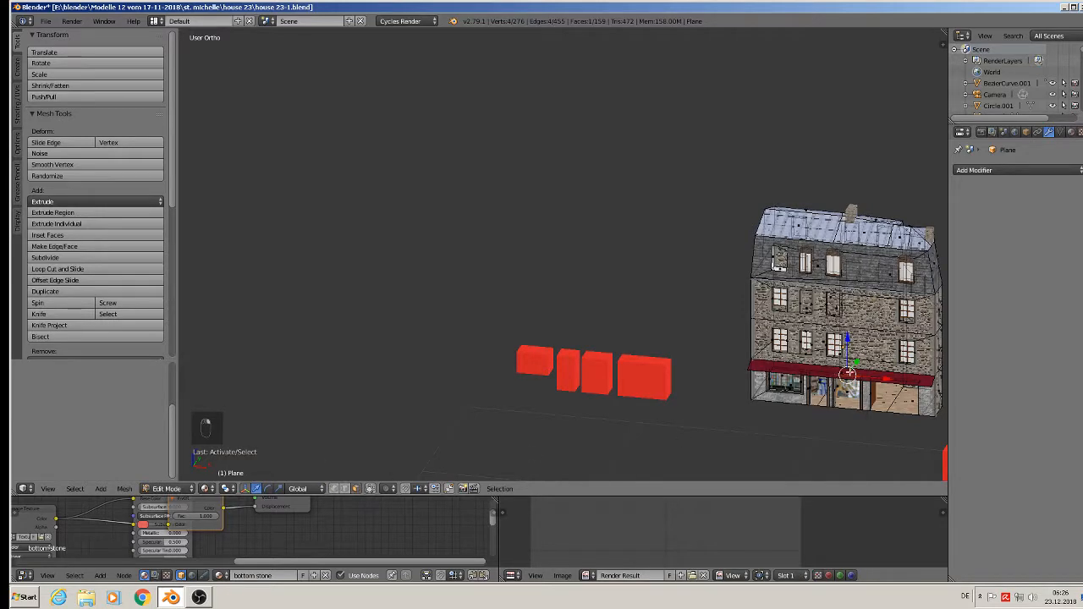
right_click(848, 373)
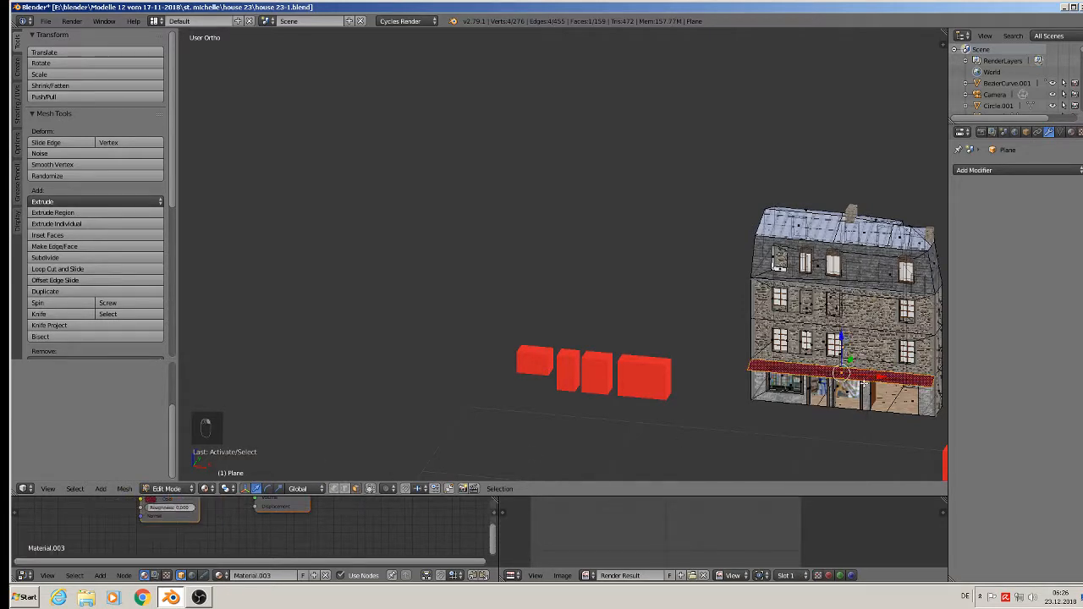
- Duplicate the awning face and separate it into its own object, Plane.002
key("shift+d")
key("p")
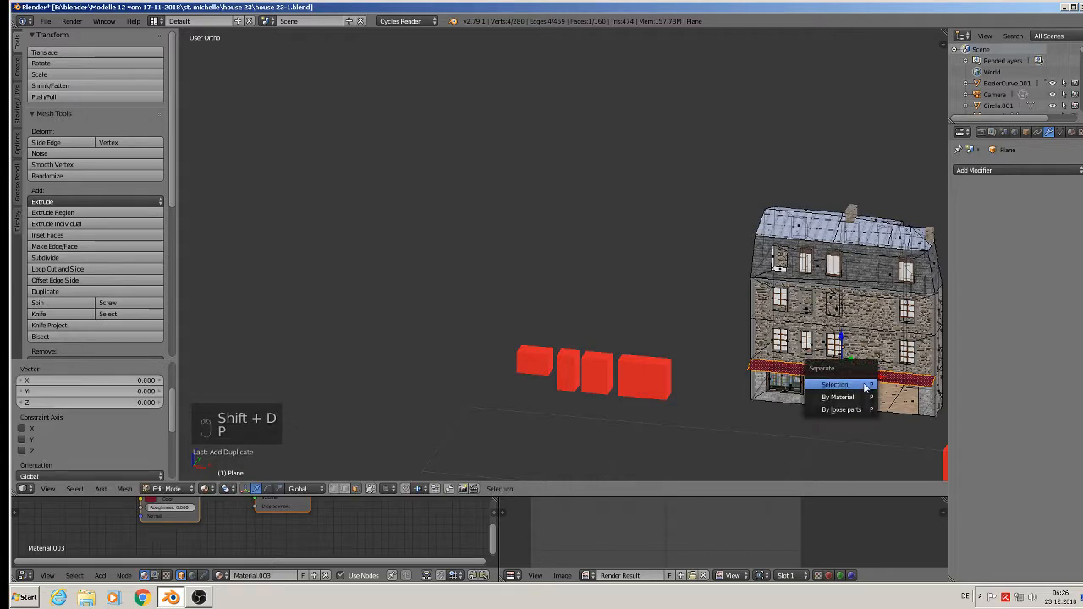
left_click(842, 380)
key("Tab")
- Move the separated awning out in front of the house and view it in front ortho
right_click(842, 379)
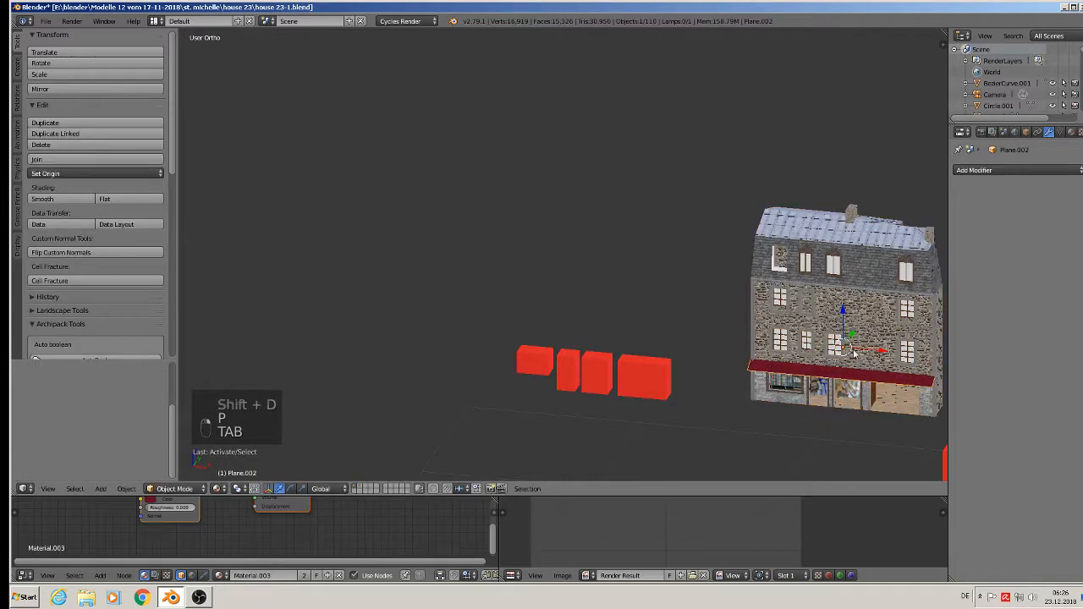
left_click_drag(852, 335, 816, 408)
scroll(817, 409, "down", 1)
middle_click_drag(818, 408, 880, 199, "shift")
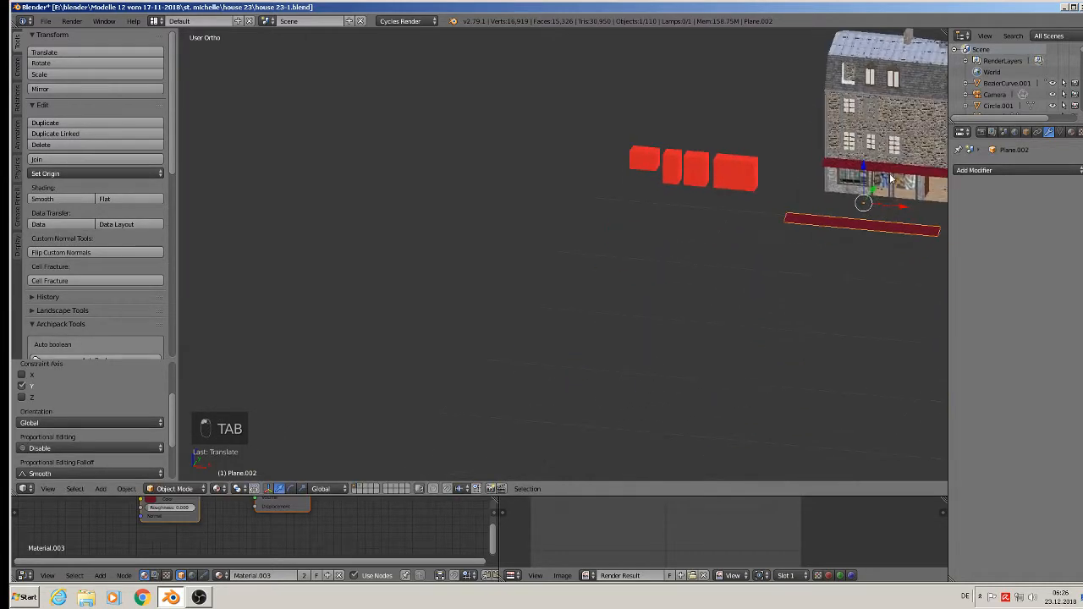
scroll(878, 203, "down", 6)
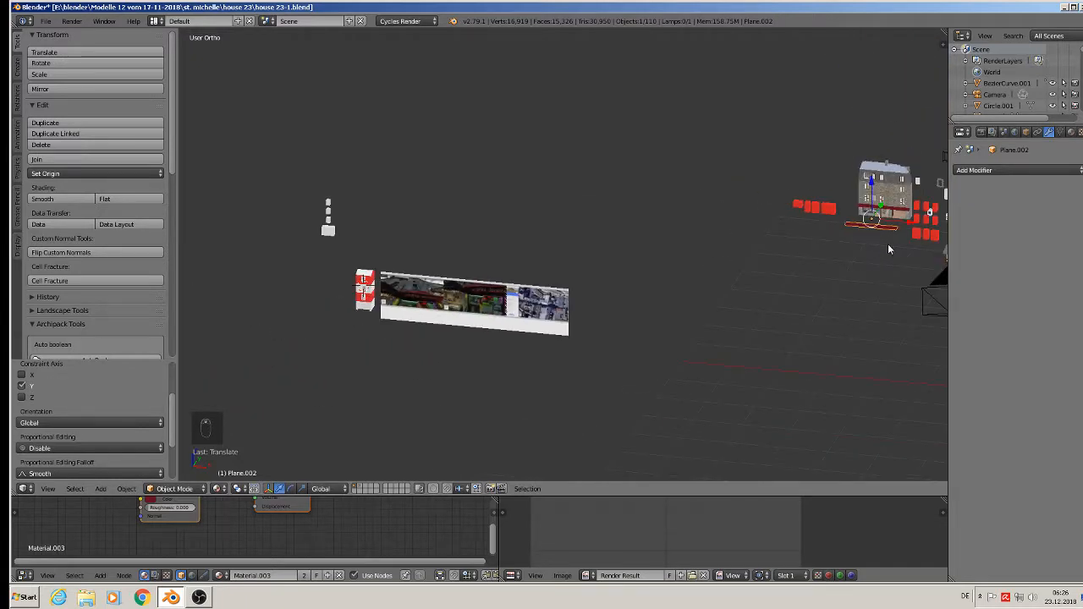
key("KP_1")
- Move the awning onto the striped house and shrink it to the house's width
key("g")
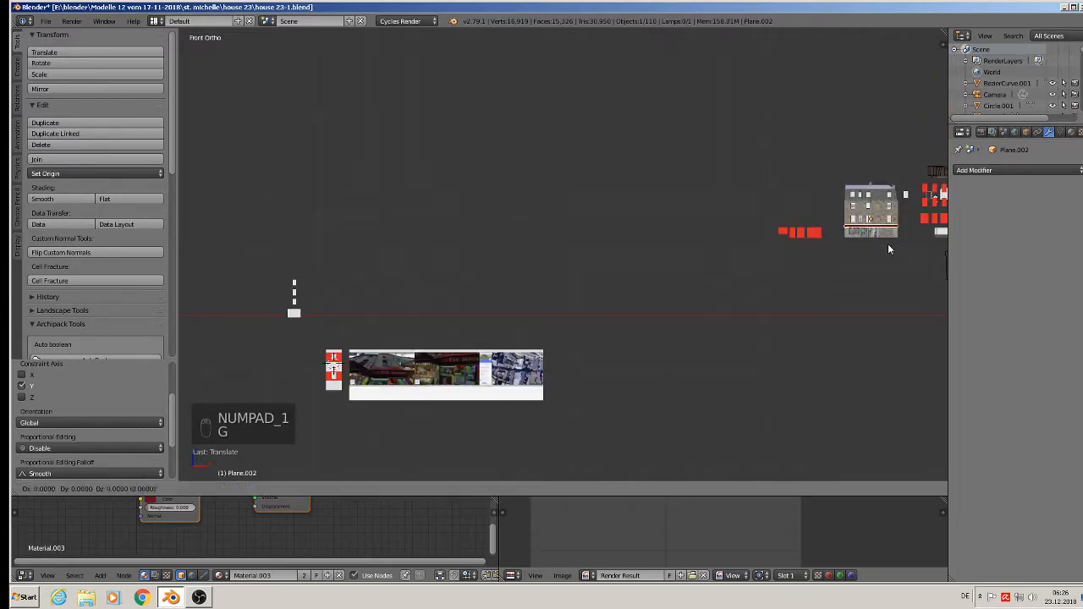
left_click(354, 396)
middle_click_drag(369, 396, 385, 293)
mouse_move(352, 344)
left_mouse_down()
mouse_move(382, 312)
mouse_move(335, 392)
mouse_move(345, 354)
left_mouse_up()
scroll(375, 320, "up", 3)
scroll(375, 319, "up", 2)
key("s")
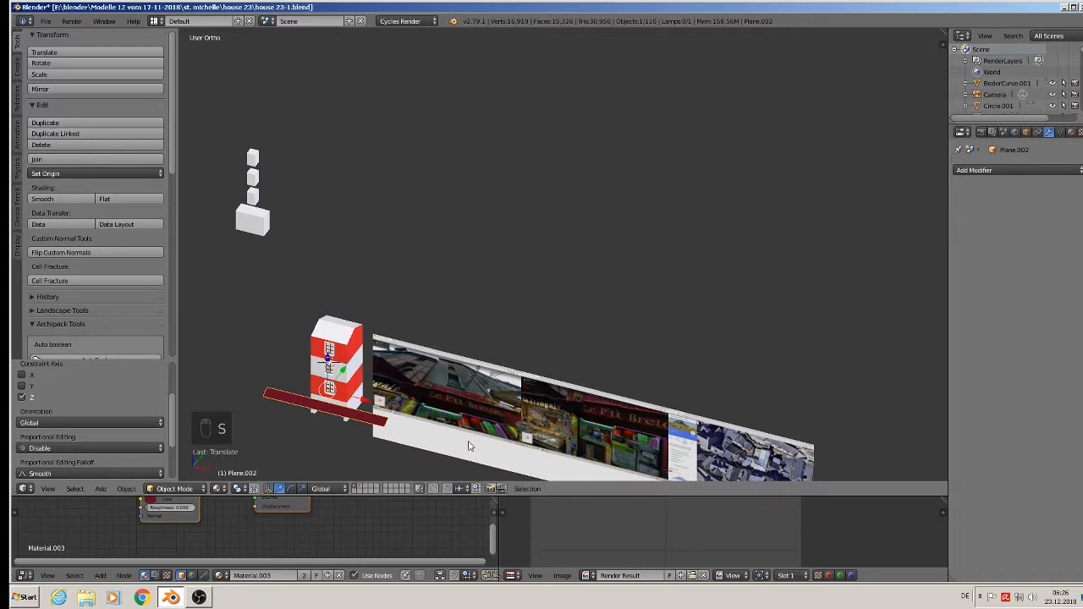
key("s")
left_click(373, 409)
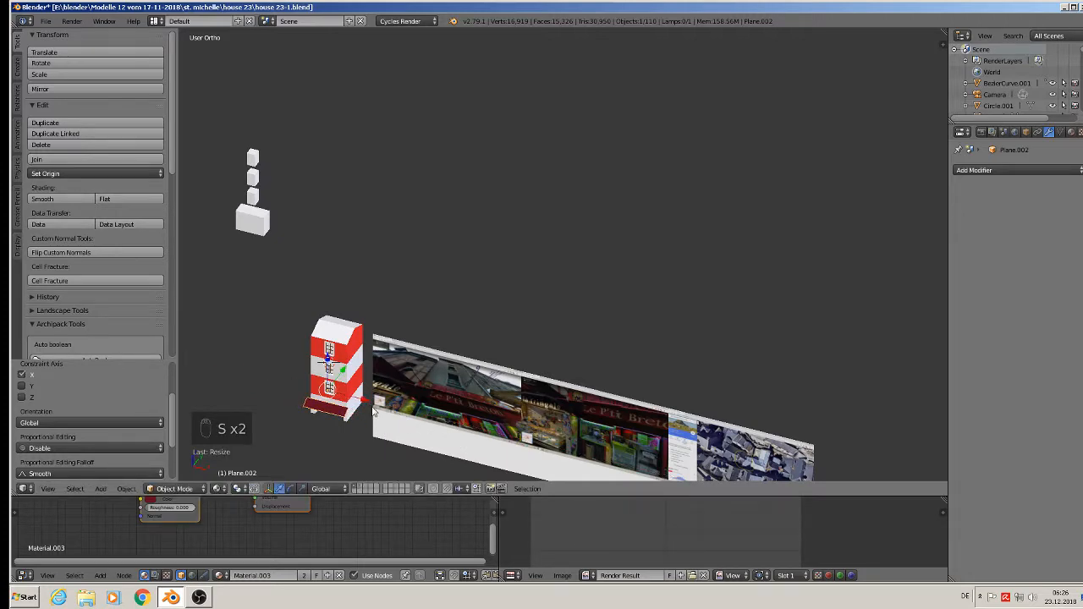
- Set the awning's origin to its geometry centre
scroll(364, 409, "up", 7)
middle_click_drag(302, 394, 559, 291, "shift")
scroll(450, 305, "up", 1)
middle_click_drag(510, 362, 397, 279)
left_click(93, 173)
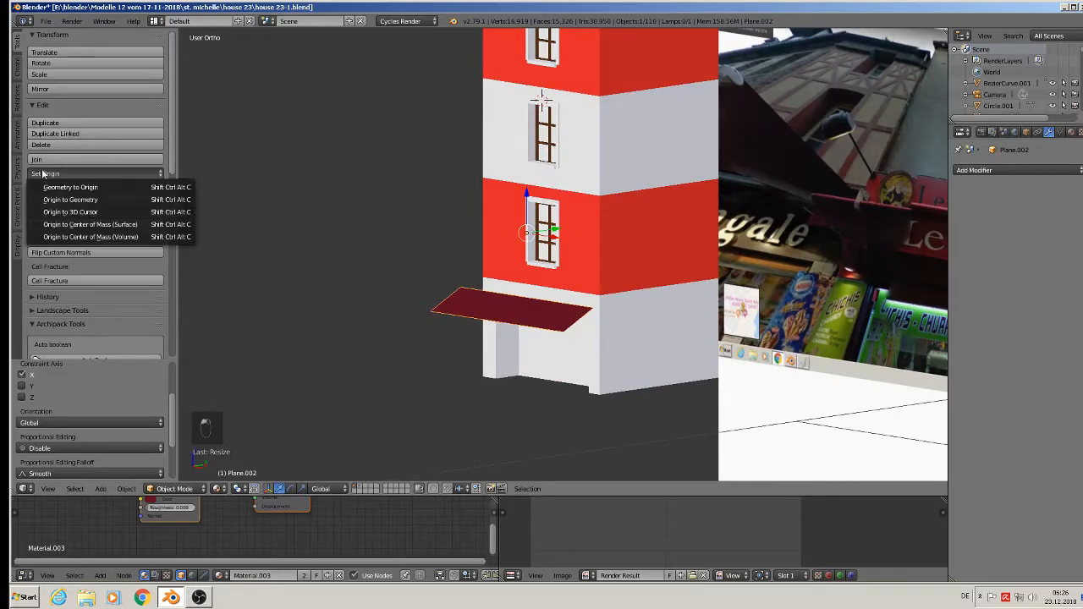
left_click(123, 198)
- Push the awning forward from the wall and narrow it along X
scroll(548, 301, "up", 2)
left_click_drag(494, 331, 507, 302)
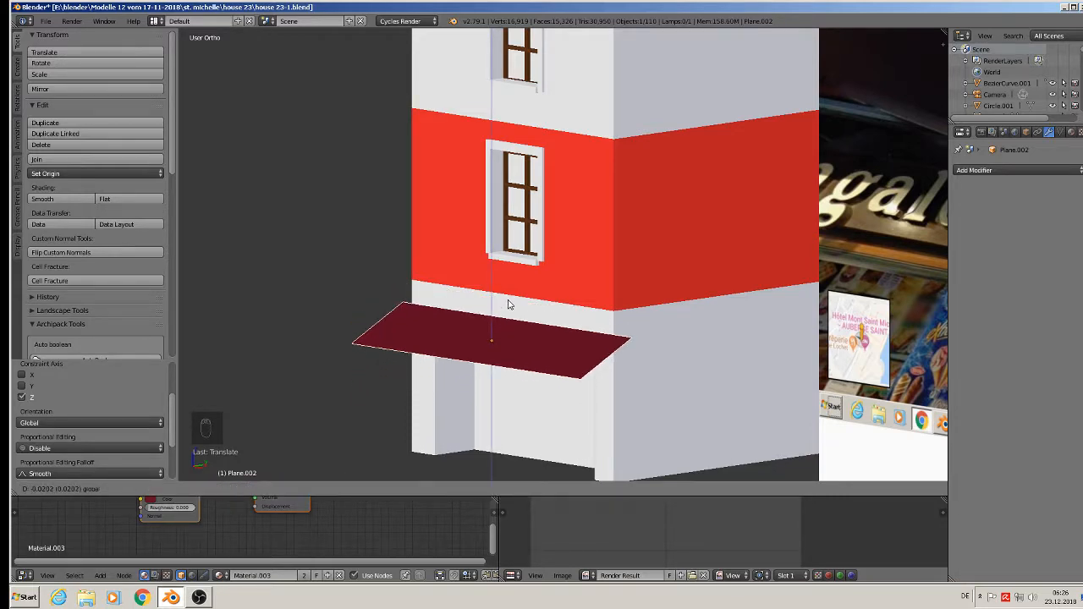
middle_click_drag(508, 302, 713, 409)
key("s")
key("x")
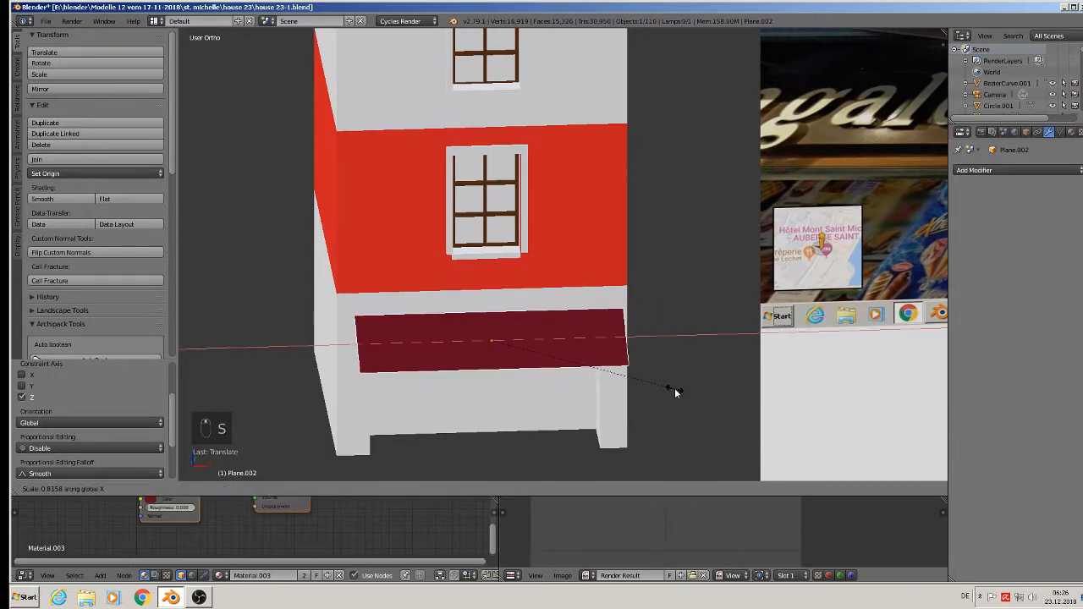
left_click(681, 389)
- Shift the awning along X to centre it on the striped facade
key("g")
key("x")
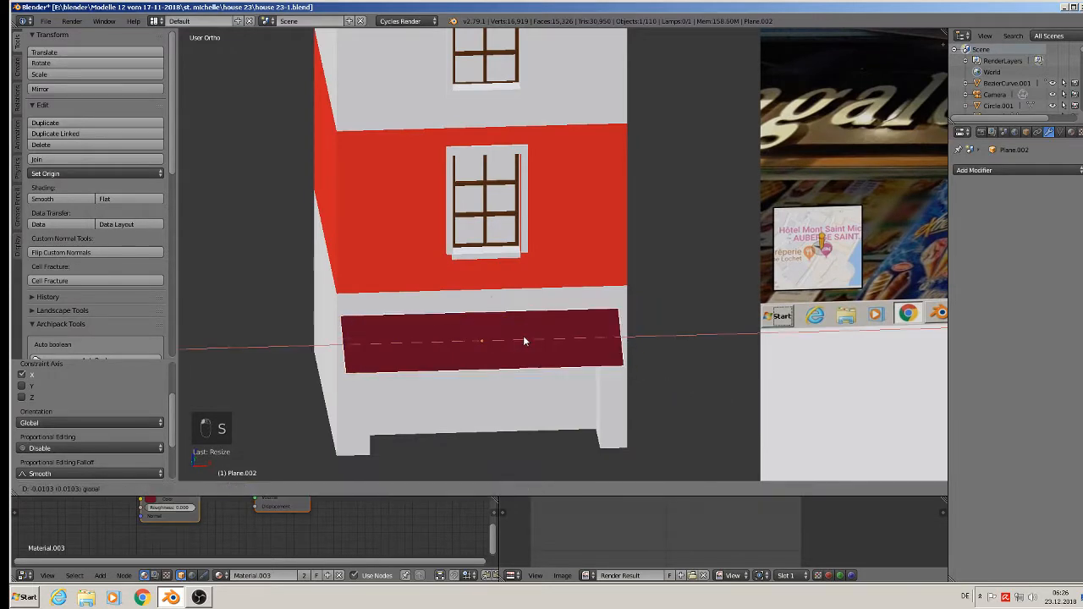
left_click(523, 336)
key("g")
key("x")
left_click(527, 336)
middle_click_drag(527, 336, 478, 322)
scroll(518, 284, "down", 6)
middle_click_drag(545, 256, 455, 296, "shift")
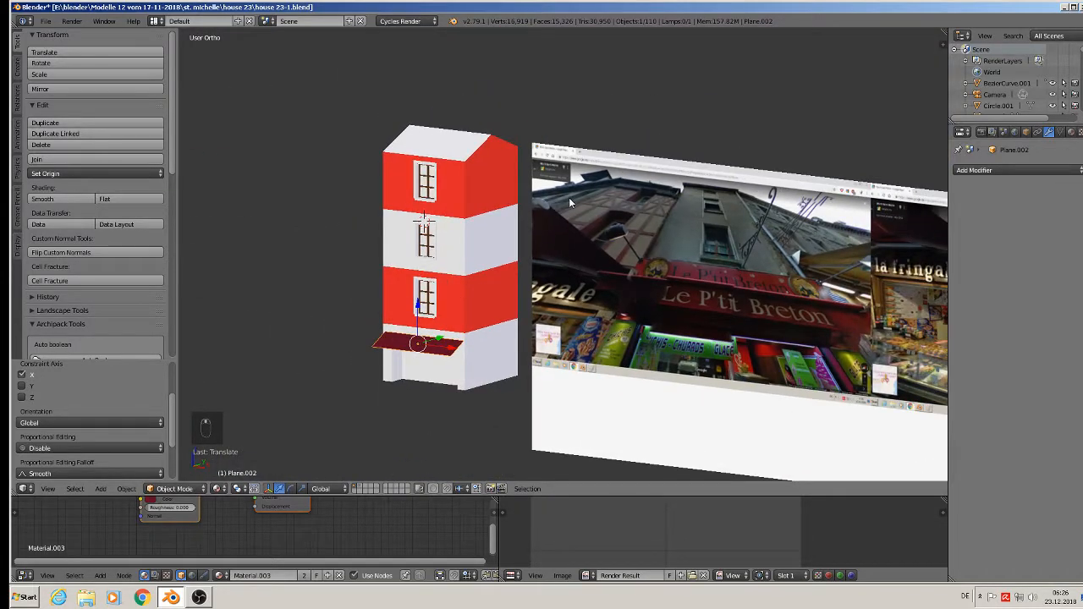
- Deselect everything and zoom toward the striped tower's top floor and roof
key("a")
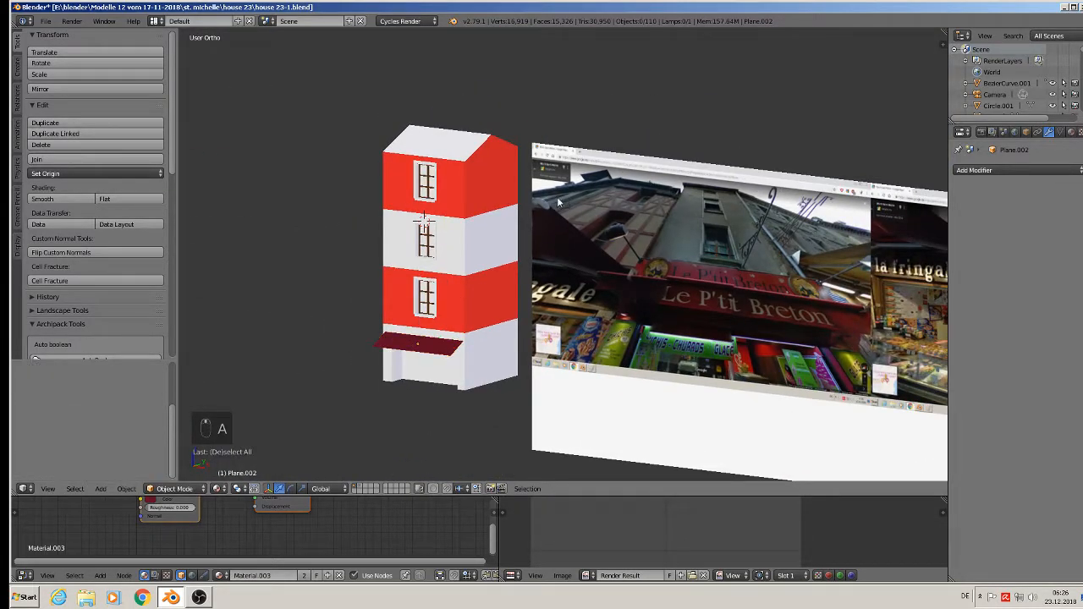
left_click(48, 22)
scroll(570, 90, "up", 3)
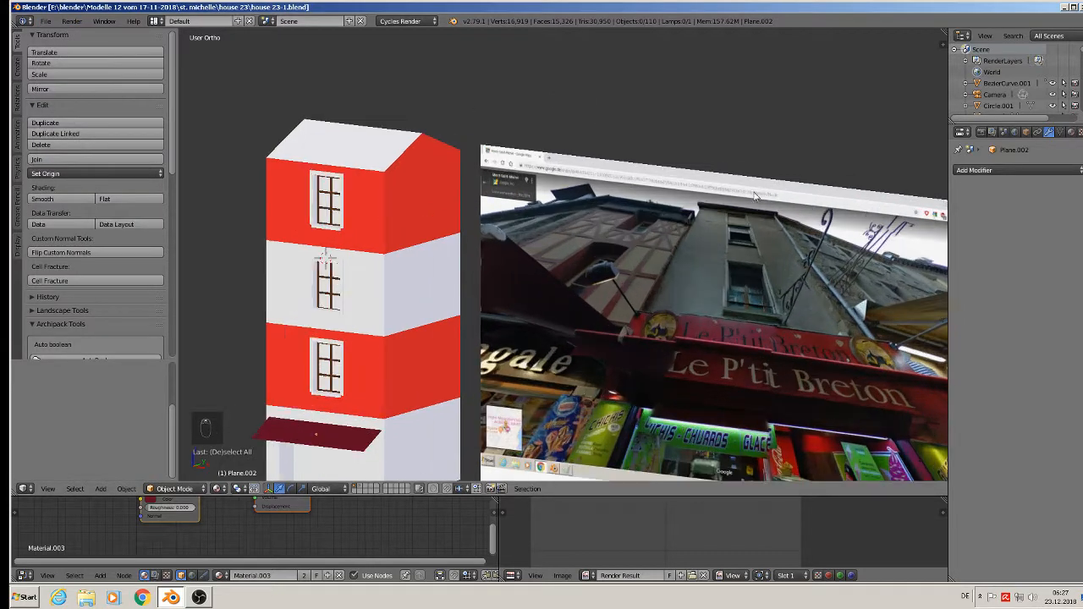
scroll(758, 228, "up", 2)
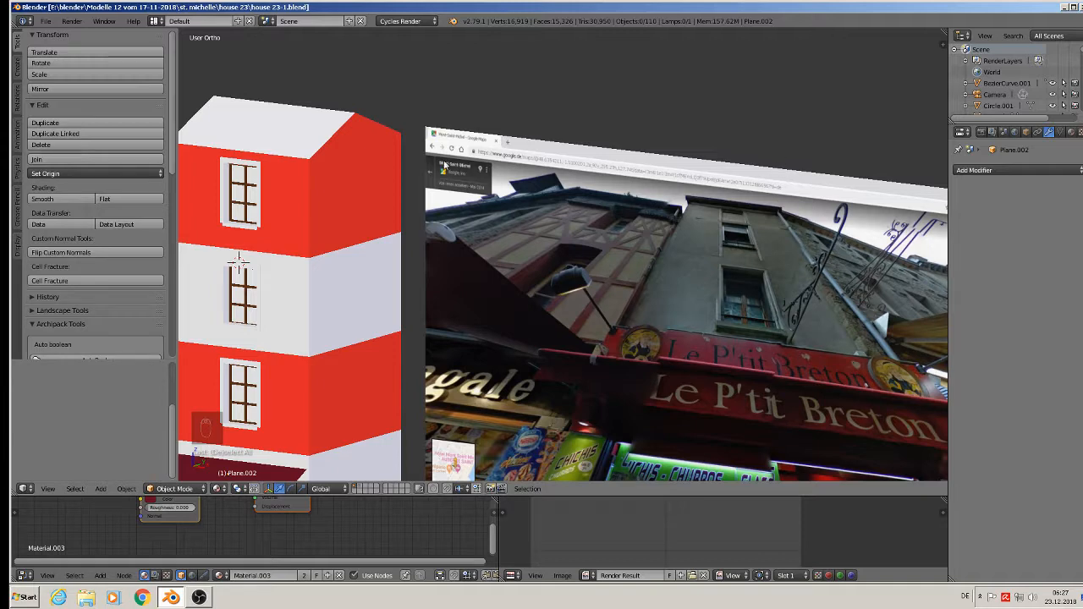
middle_click_drag(380, 173, 564, 166, "shift")
scroll(482, 137, "up", 4)
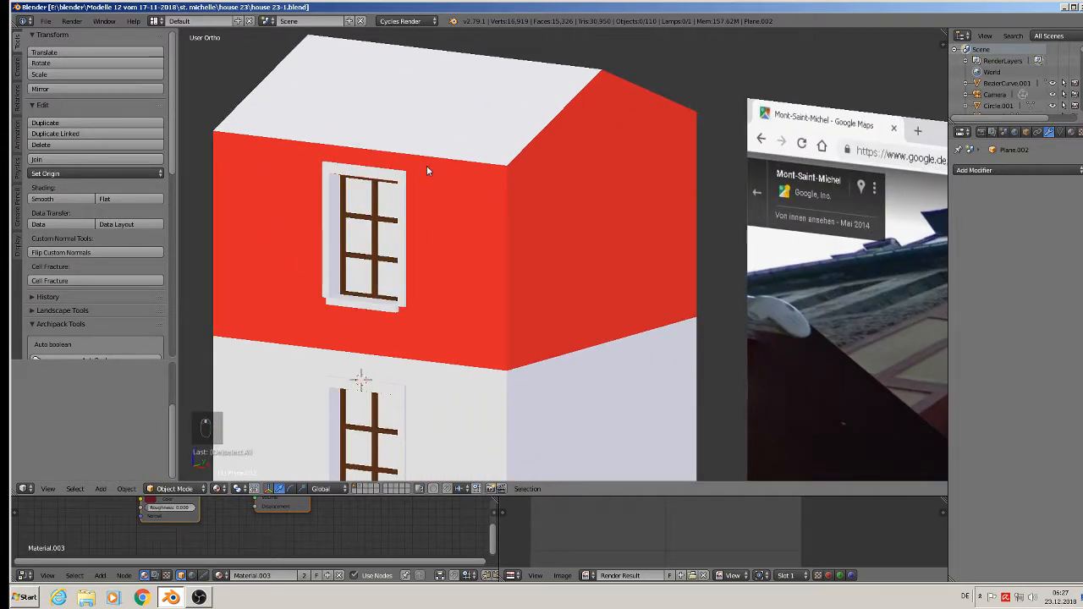
- Select Cube.021's top front roof edge with Limit Selection to Visible on, and extrude it
key("Tab")
key("Tab")
key("Tab")
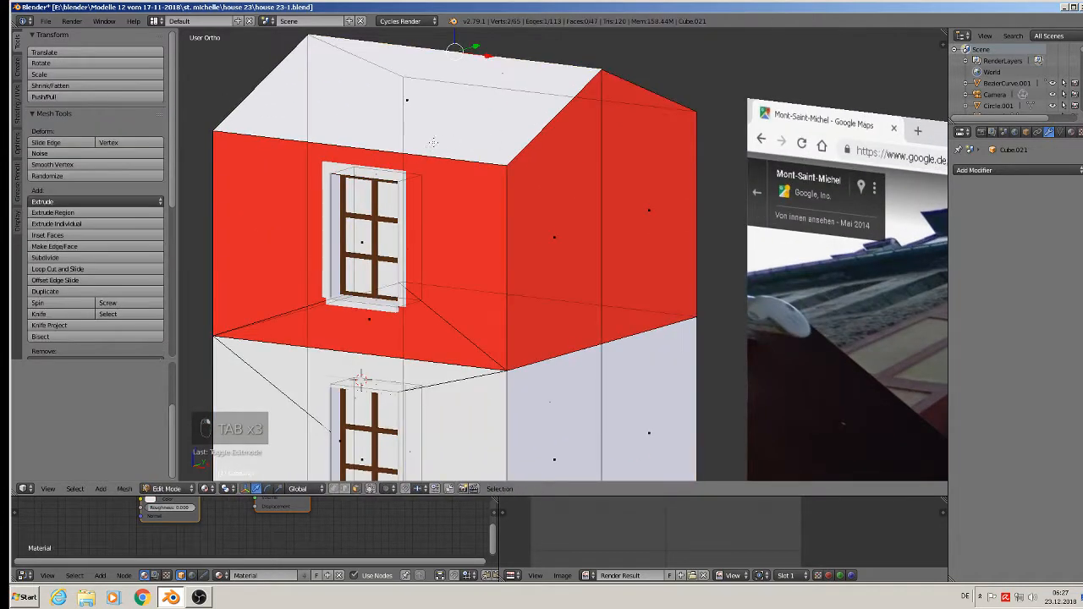
middle_click_drag(423, 161, 389, 158)
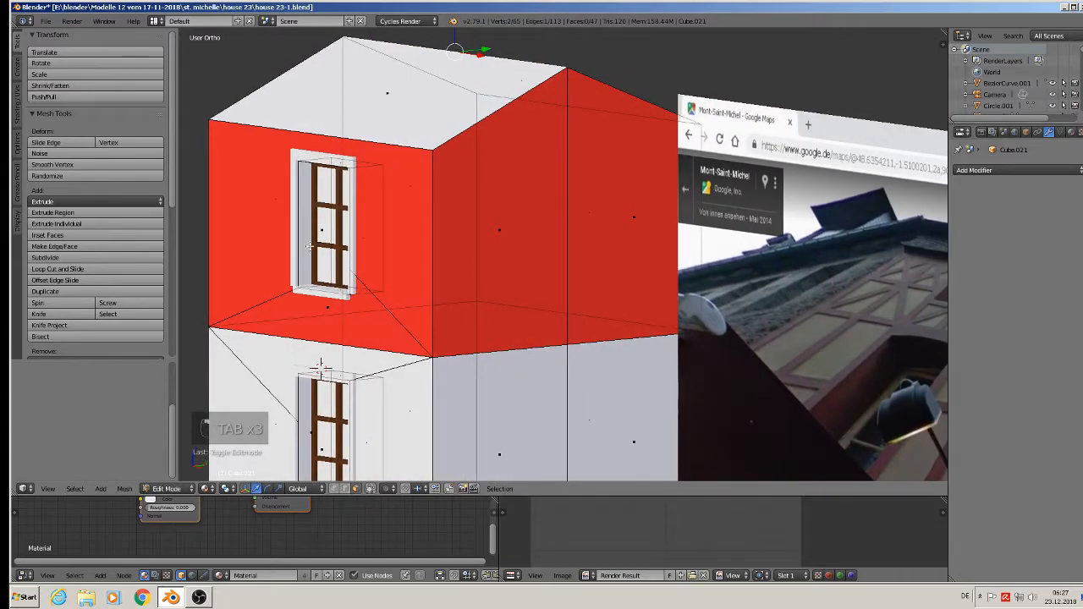
left_click(345, 491)
right_click(337, 136)
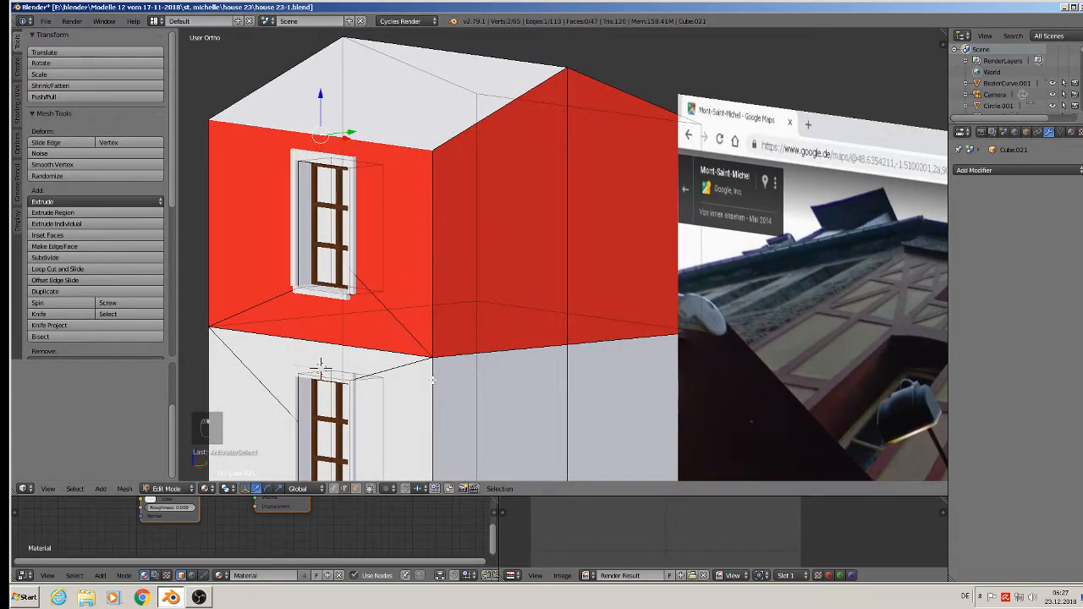
left_click(370, 489)
middle_click_drag(386, 409, 328, 398)
key("e")
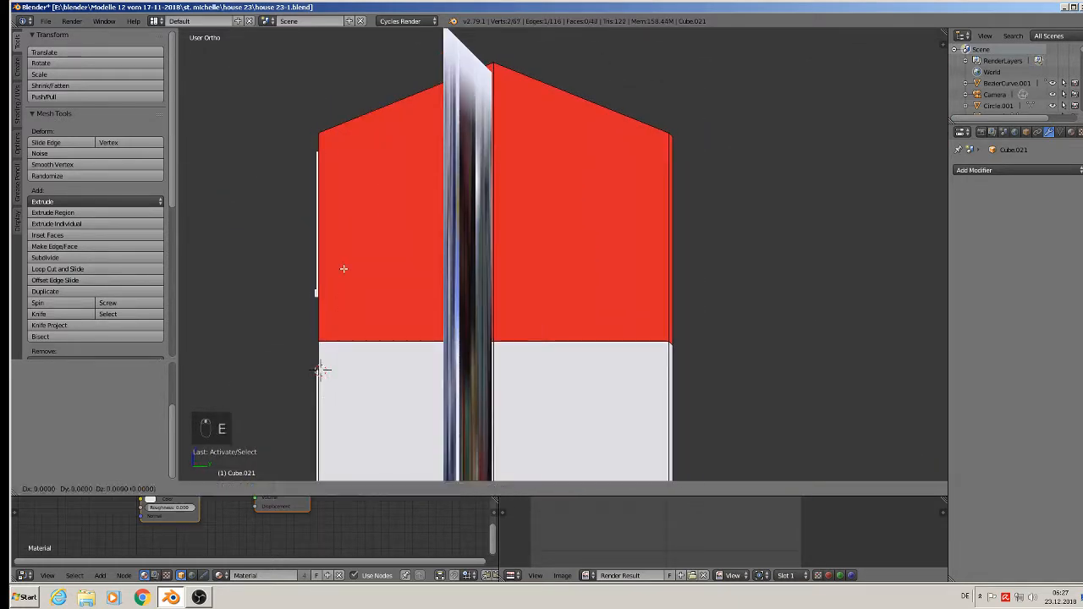
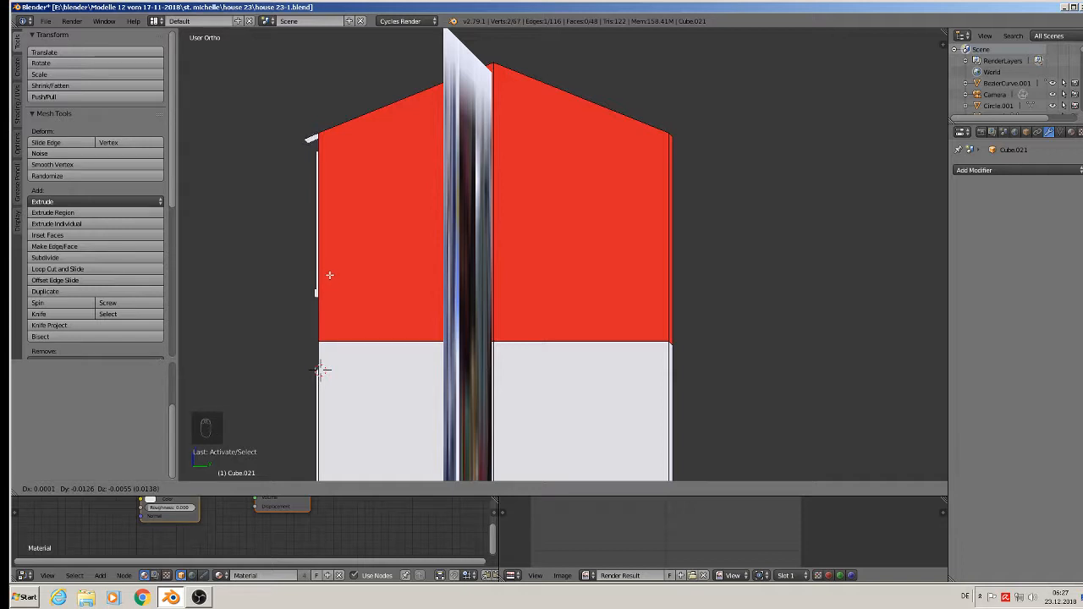
- Confirm the extruded roof edge and select the roof-edge face in face select mode
left_click(330, 274)
middle_click_drag(389, 176, 438, 213)
scroll(415, 197, "up", 4)
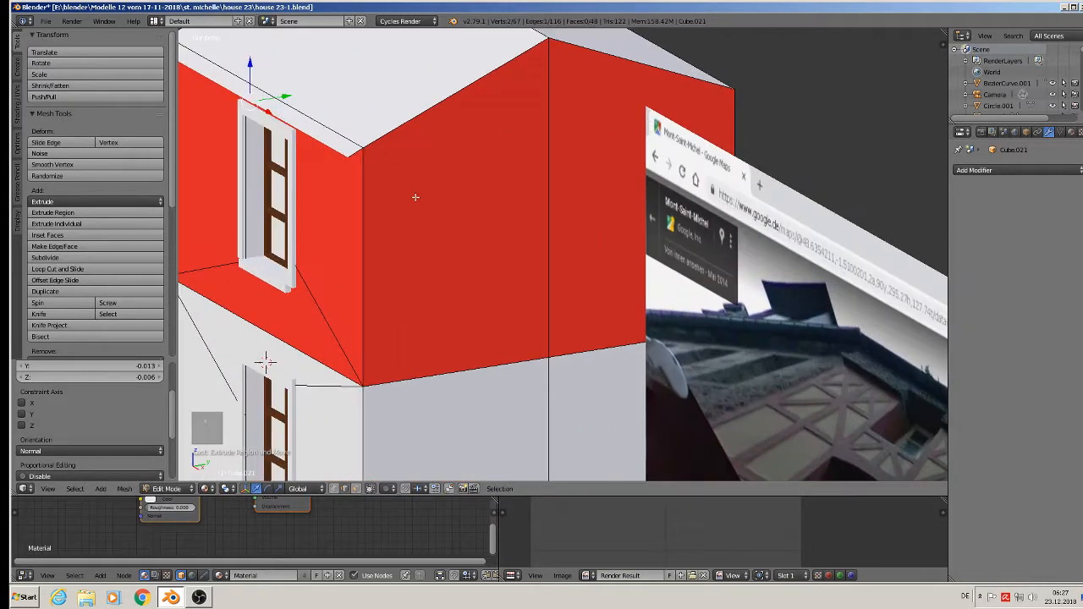
left_click(356, 489)
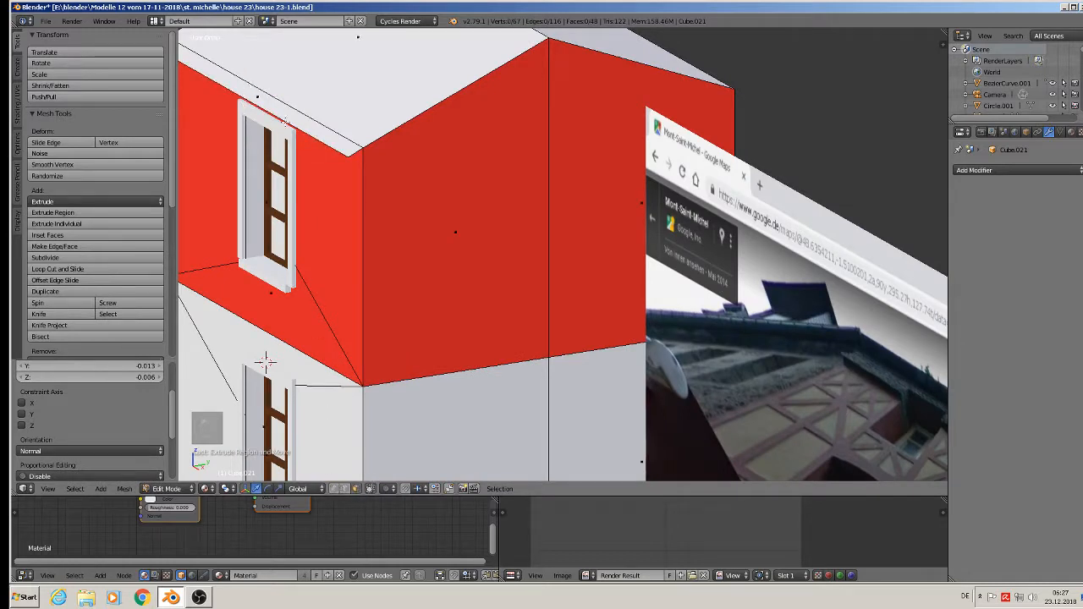
right_click(256, 96)
key("ctrl+f")
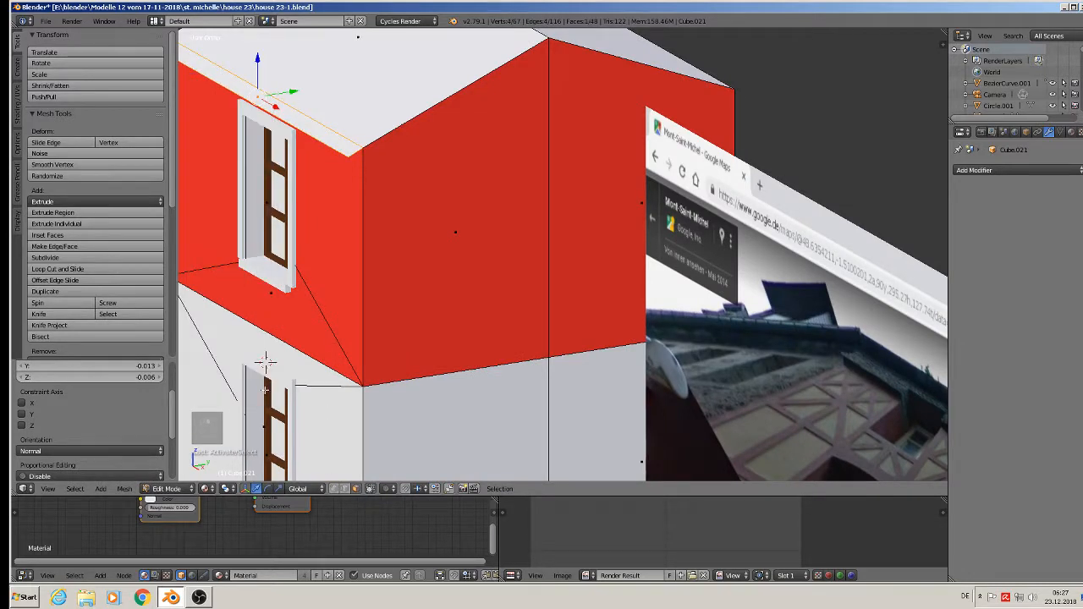
- Set transform orientation to Normal and extrude the face into an overhanging roof strip
left_click(293, 489)
left_click(312, 449)
middle_click_drag(311, 447, 281, 427)
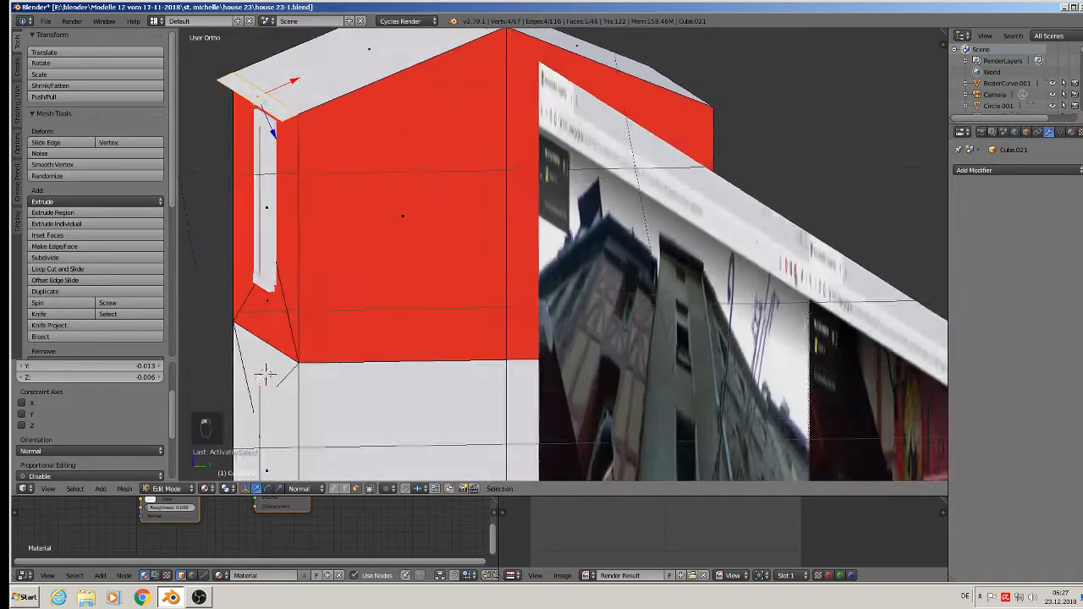
middle_click_drag(264, 375, 250, 357)
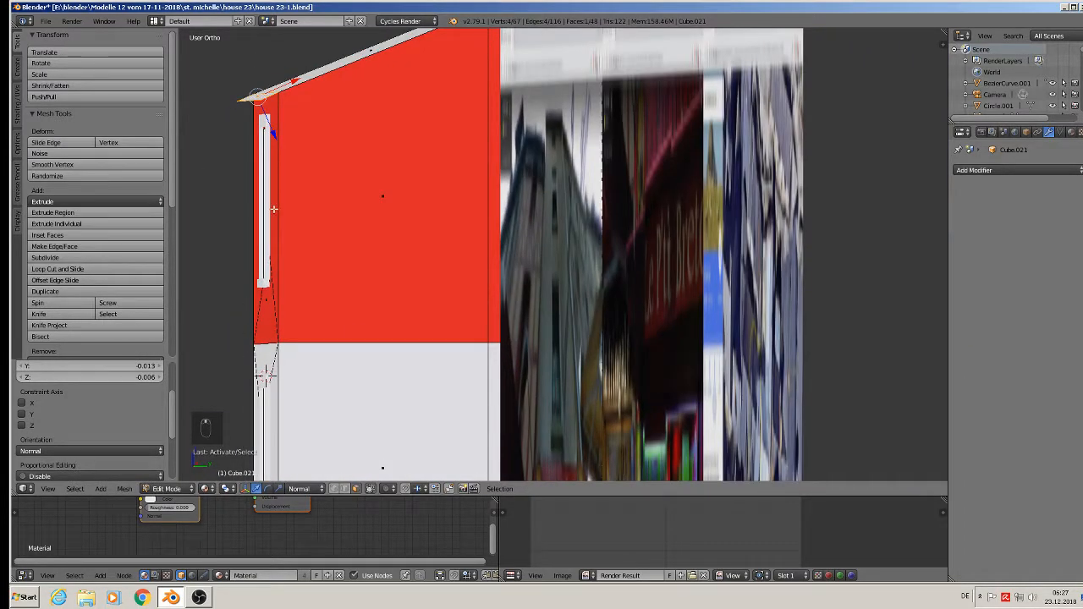
key("e")
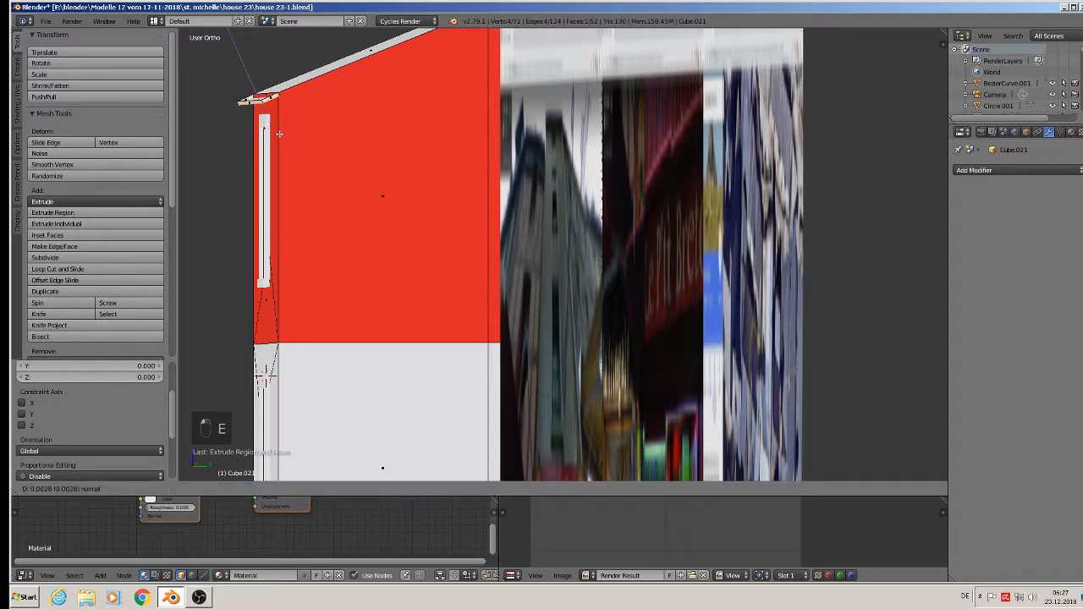
left_click(278, 133)
middle_click_drag(278, 133, 400, 216)
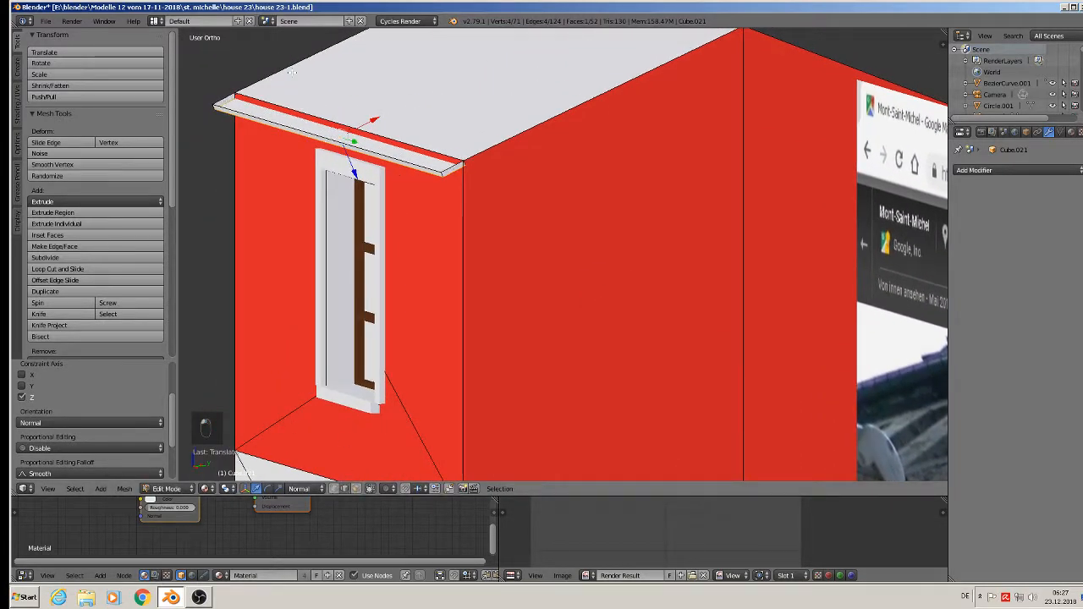
- Fill the gap between two roof edges with a new face and exit Edit Mode
left_click(279, 102)
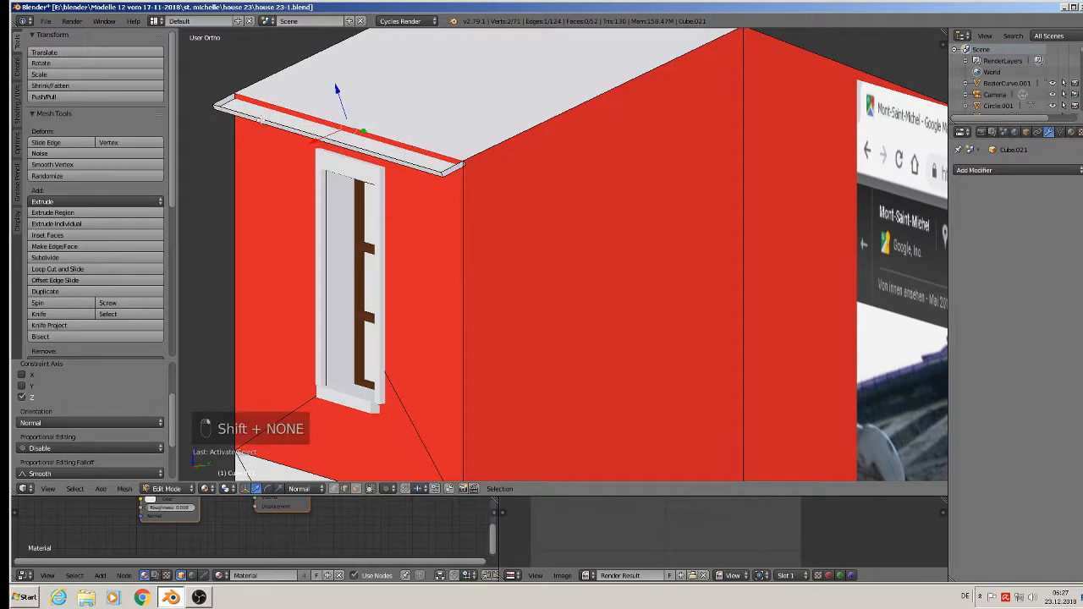
left_click(260, 121, "shift")
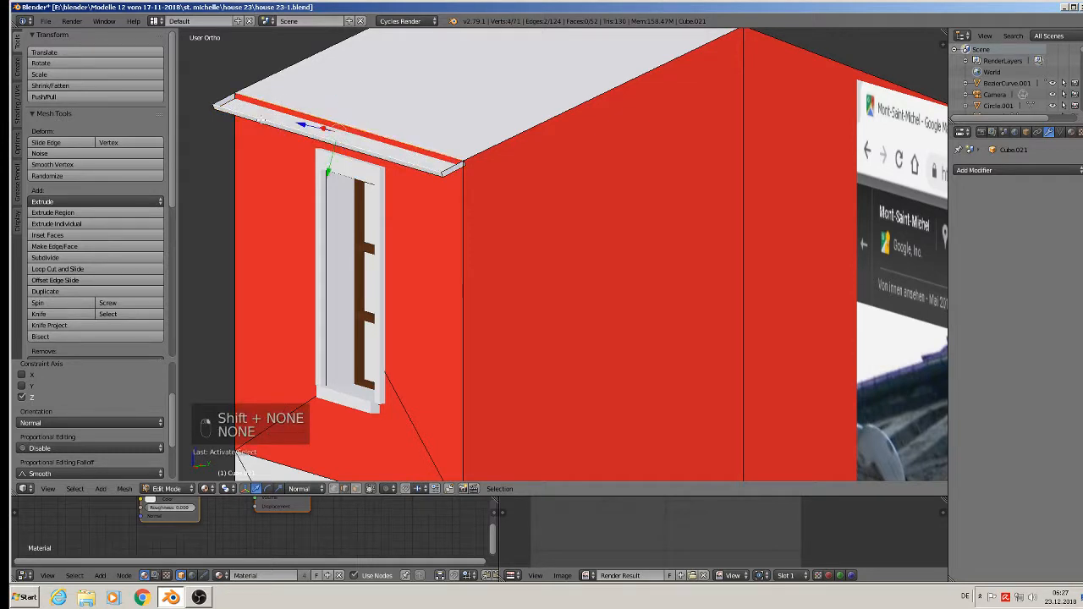
key("f")
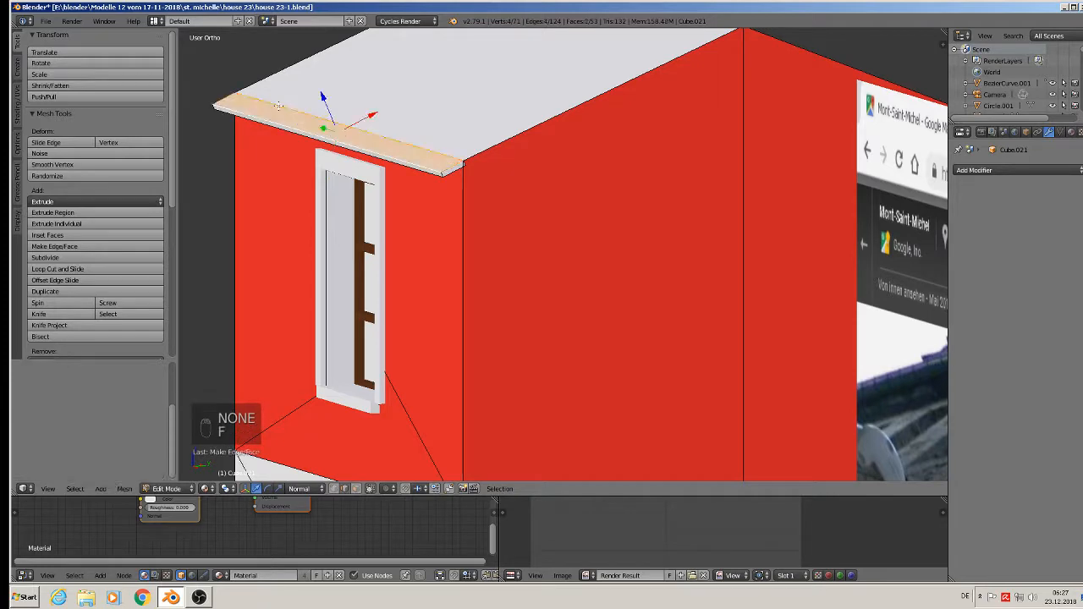
key("Tab")
scroll(354, 156, "down", 7)
middle_click_drag(374, 169, 389, 188)
middle_click_drag(454, 250, 525, 257)
left_click(46, 21)
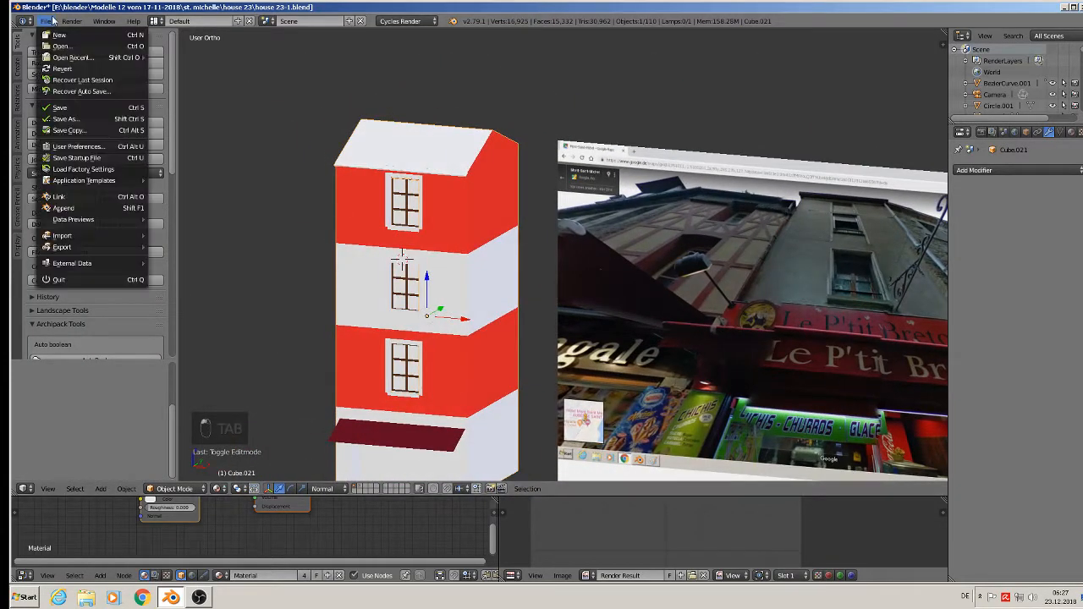
- Save the house file
left_click(69, 109)
scroll(607, 255, "down", 2)
middle_click_drag(607, 255, 583, 215)
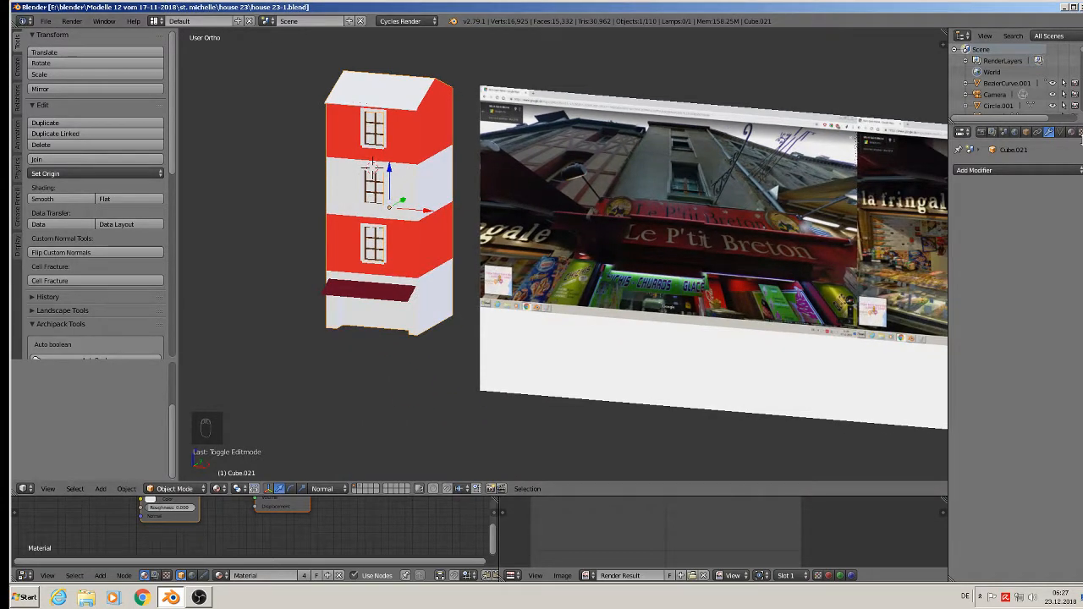
scroll(389, 242, "up", 2)
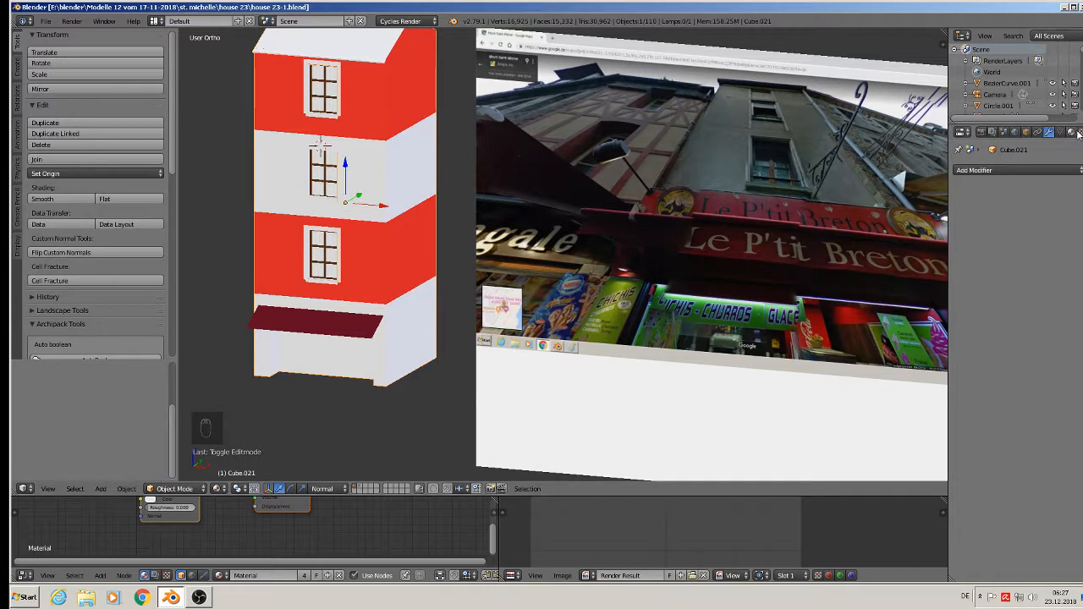
- Show Cube.021's materials and search the material list for 'pu'
left_click(1071, 132)
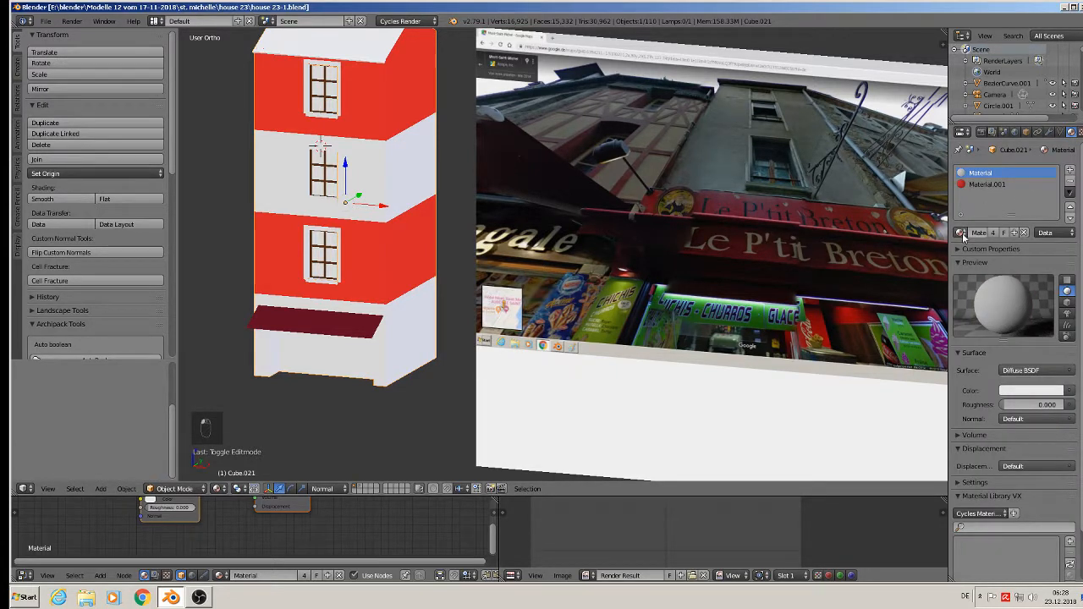
left_click(960, 233)
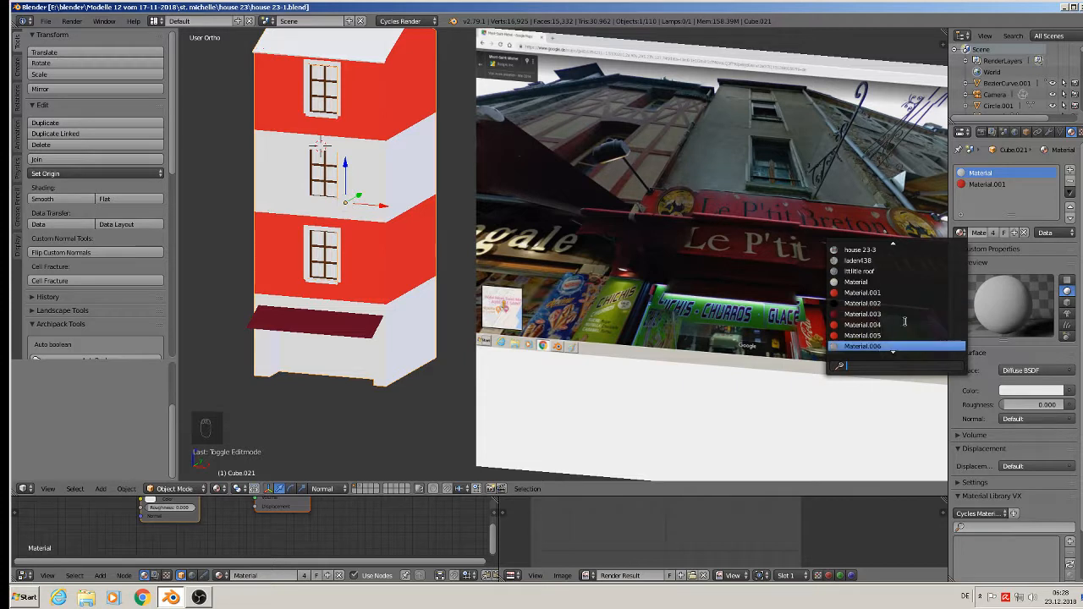
scroll(904, 320, "down", 3)
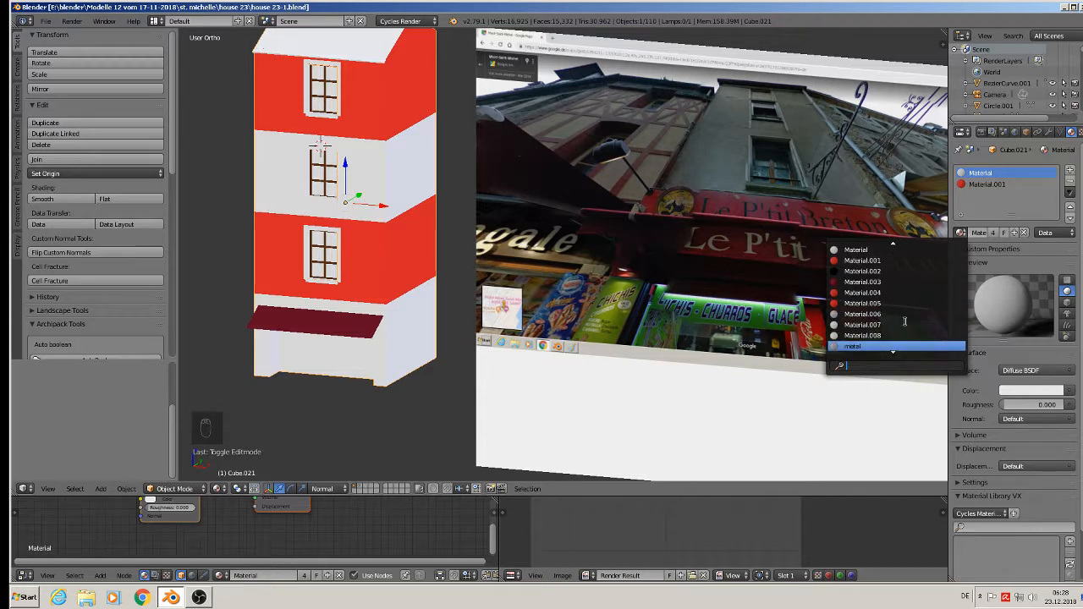
type("ou")
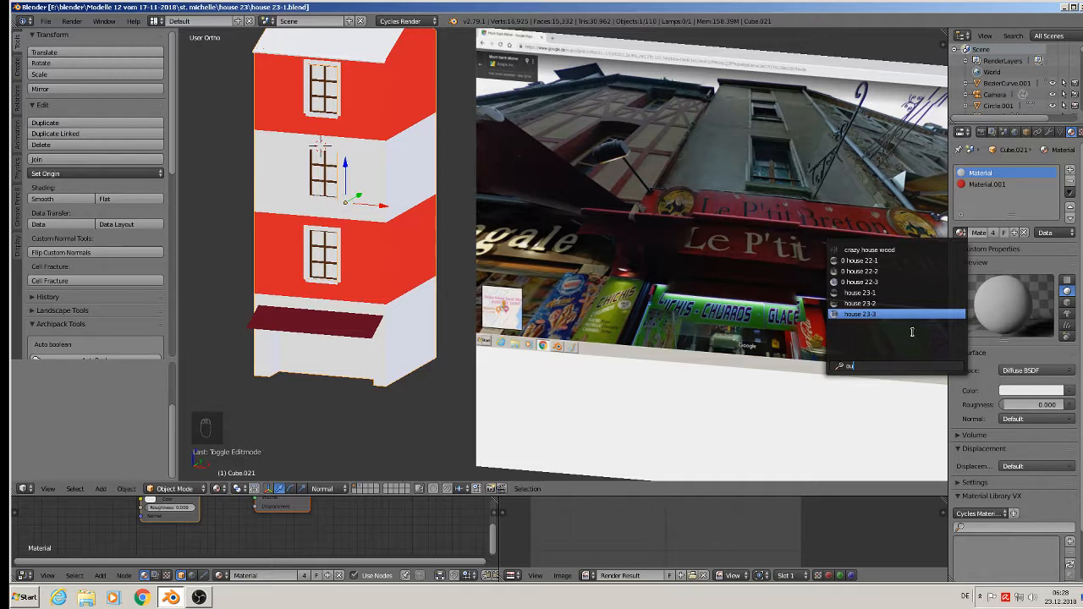
key("BackSpace")
key("BackSpace")
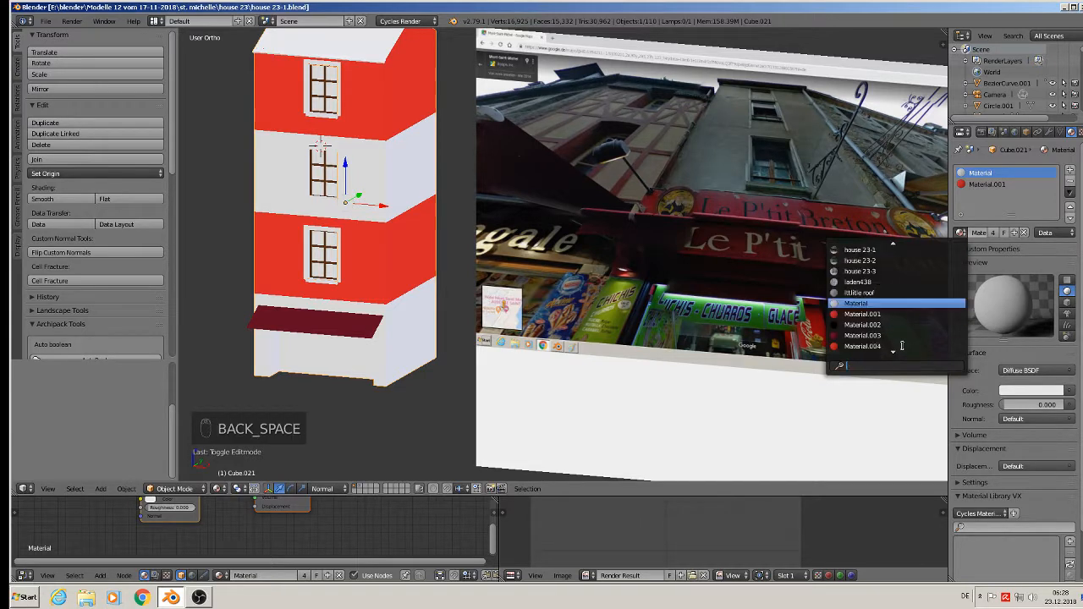
type("p")
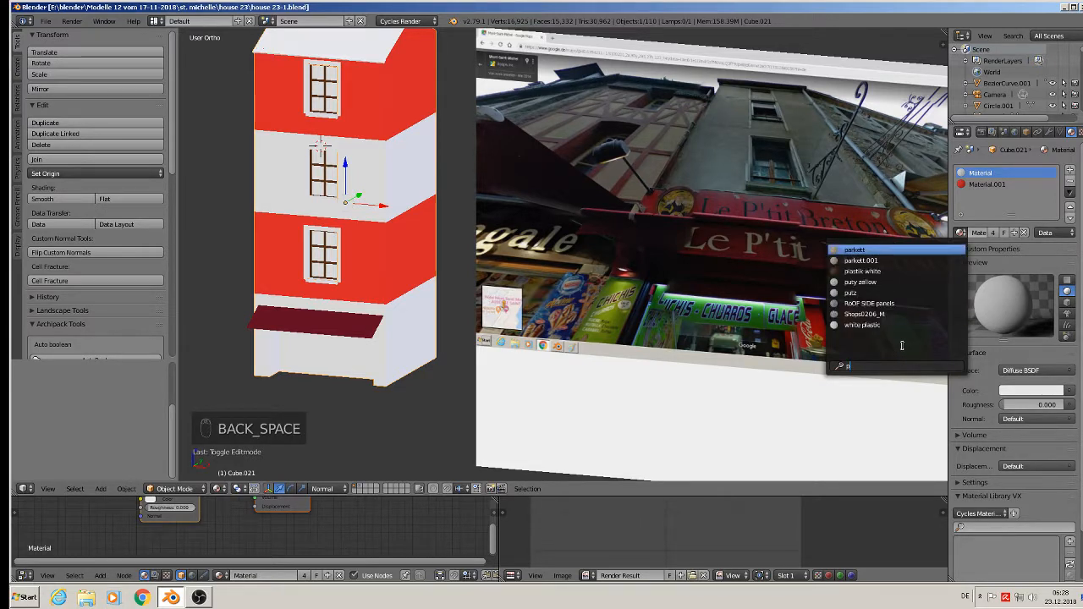
type("u")
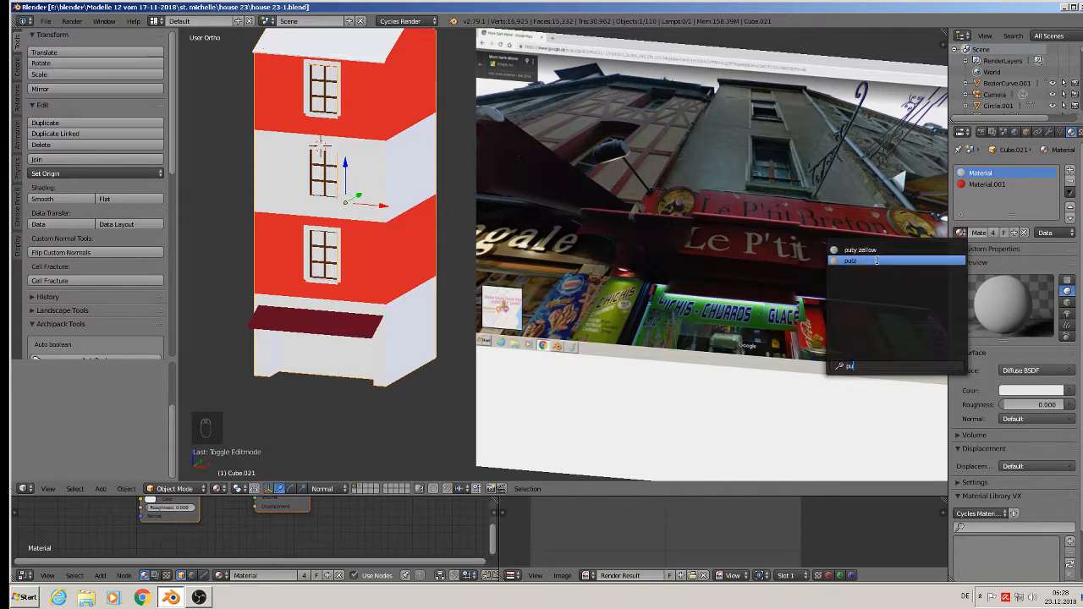
- Assign the putz material to the tower's first slot and enter Edit Mode
left_click(874, 262)
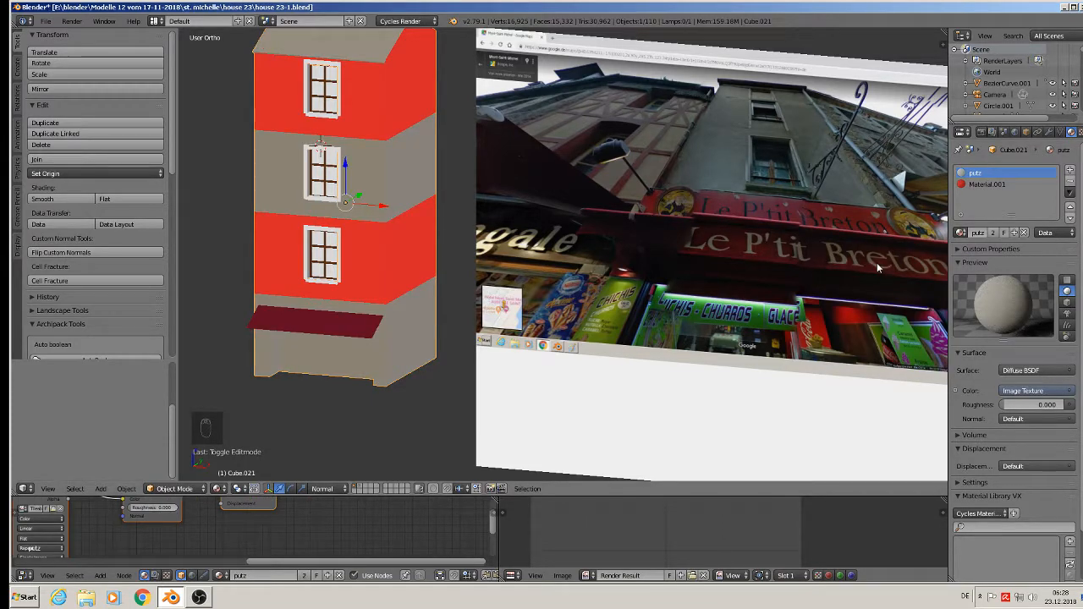
scroll(386, 189, "up", 4)
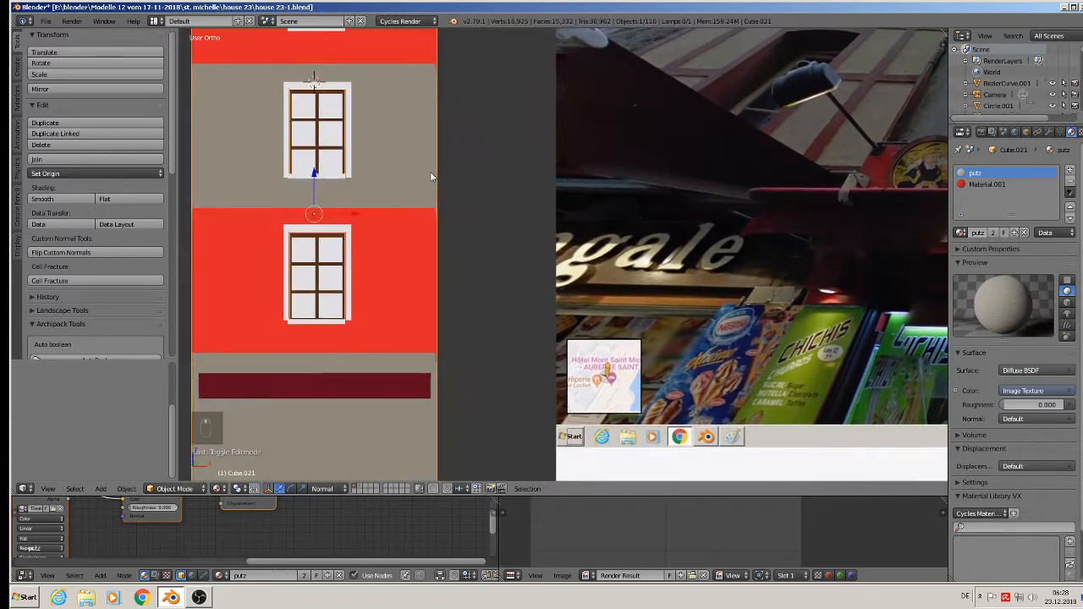
scroll(431, 172, "down", 2)
key("Tab")
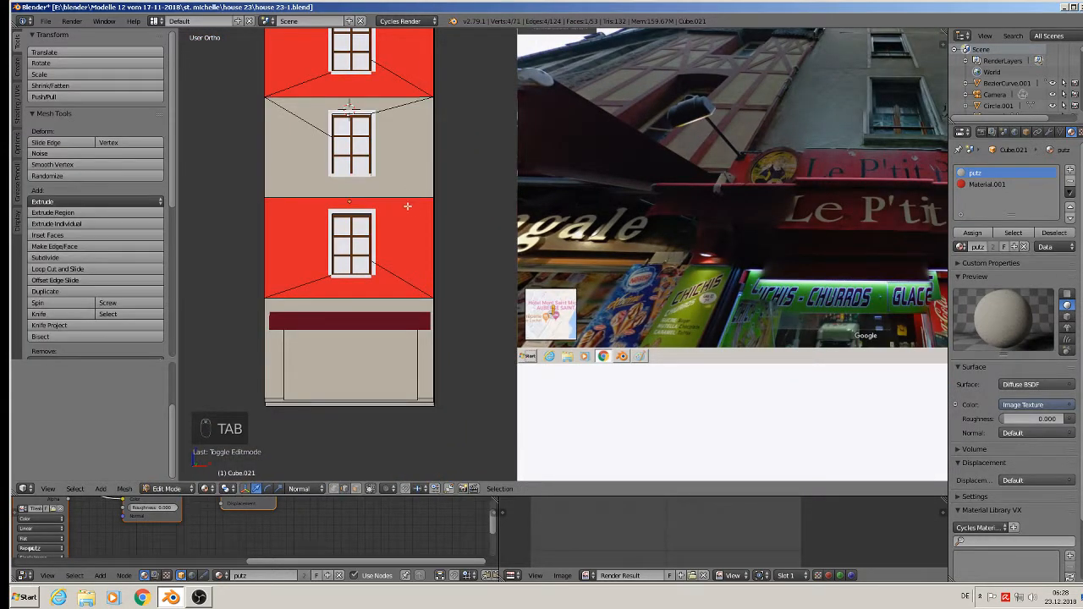
middle_click_drag(406, 205, 455, 261, "shift")
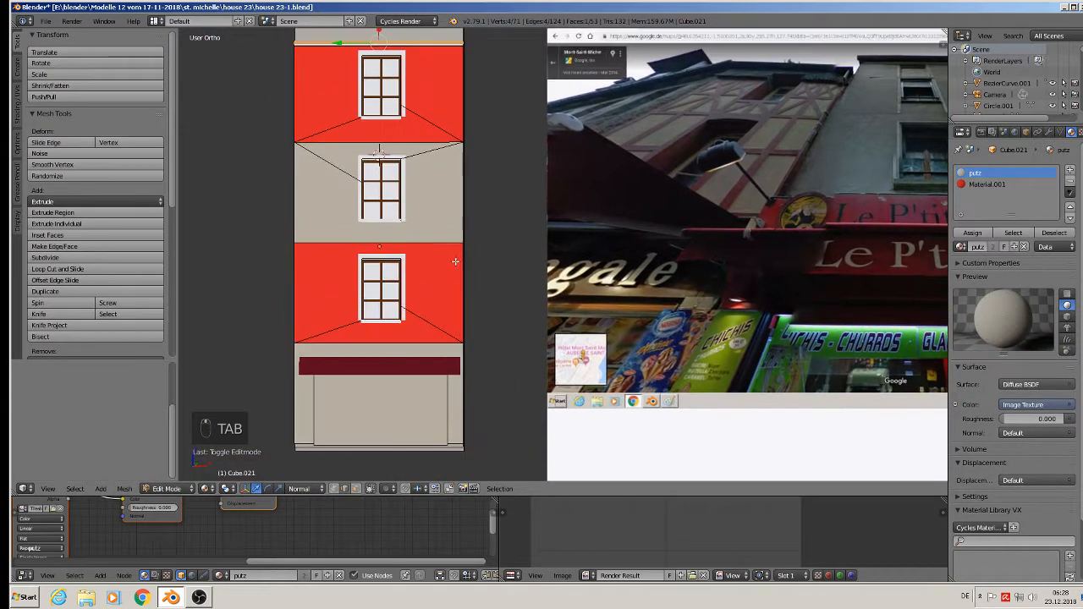
- In face select mode, select the facade's red wall faces and the awning strip below
left_click(356, 489)
scroll(358, 142, "down", 2)
middle_click_drag(359, 142, 378, 183, "shift")
scroll(379, 183, "up", 2)
right_click(366, 138)
right_click(377, 174, "shift")
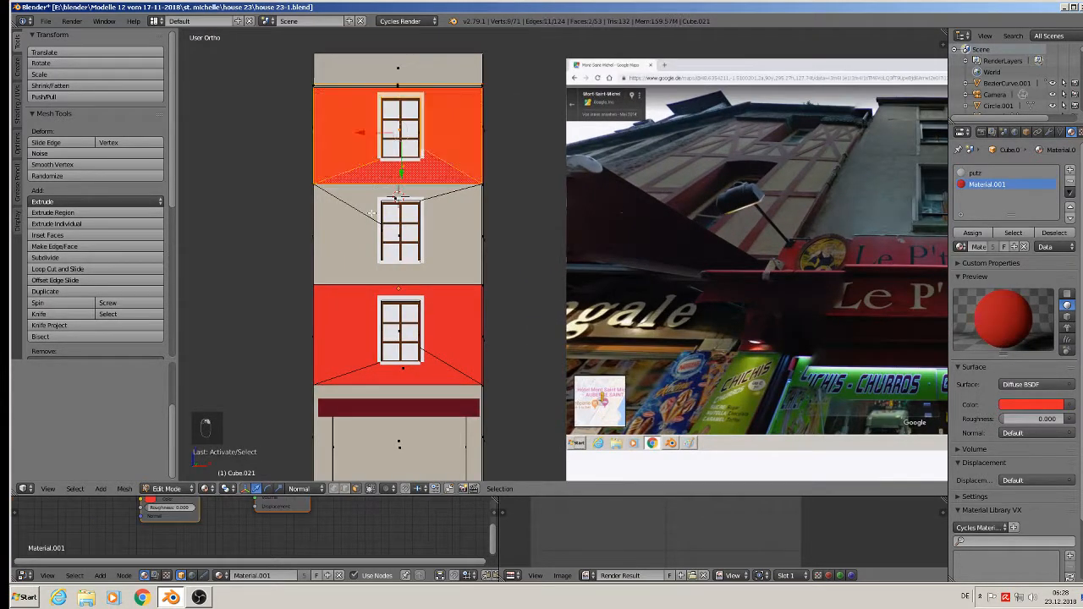
right_click(370, 196, "shift")
right_click(361, 240, "shift")
right_click(368, 329, "shift")
right_click(399, 383, "shift")
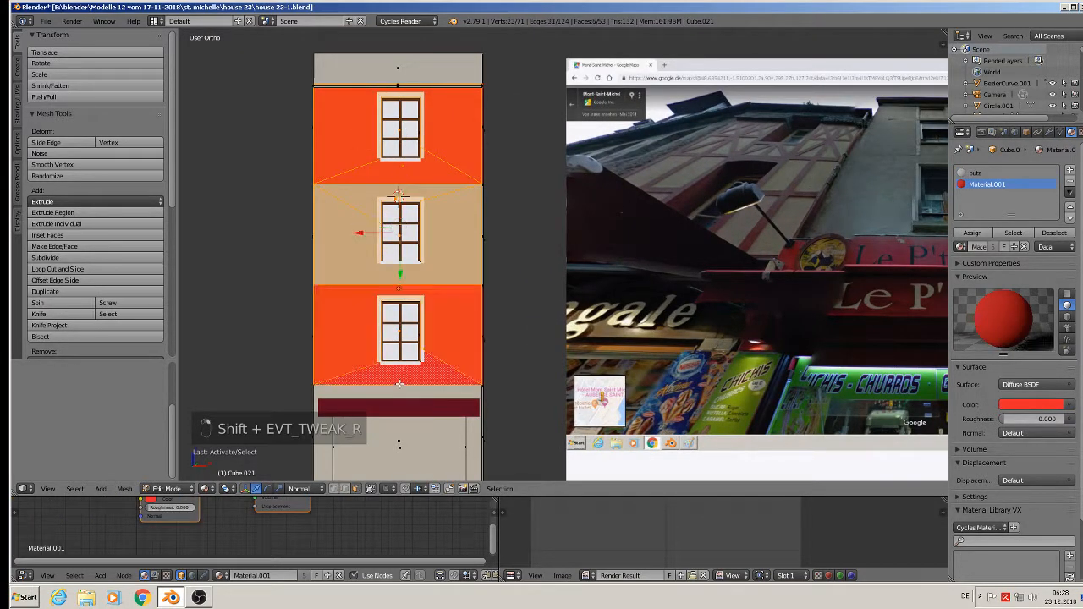
right_click(406, 401, "shift")
middle_click_drag(406, 401, 501, 238)
right_click(454, 228)
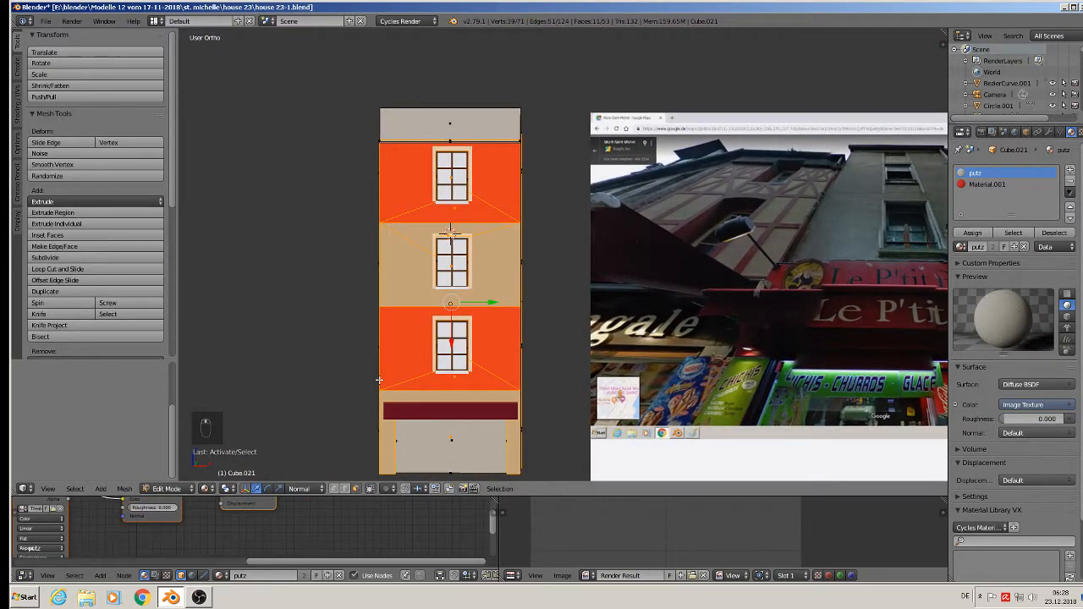
- UV-unwrap the selected faces with Project From View and assign them the putz material
key("u")
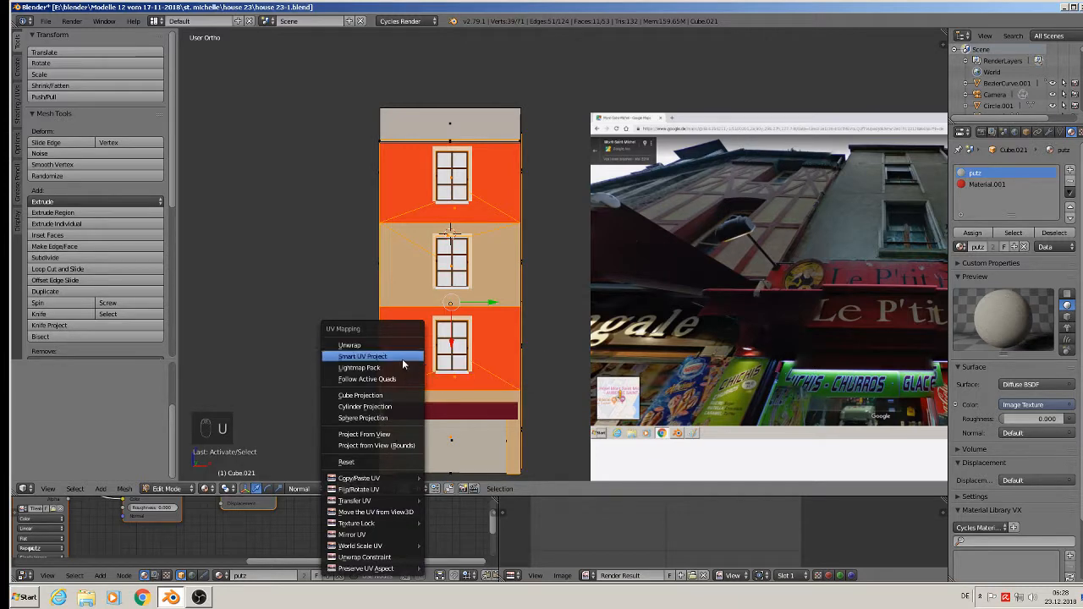
left_click(390, 434)
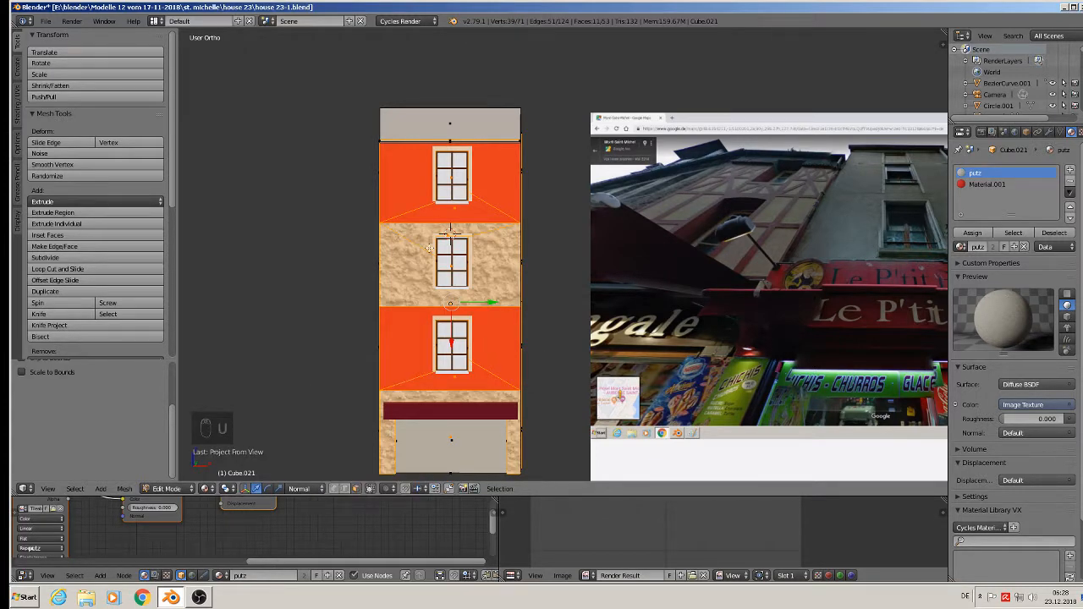
scroll(433, 216, "up", 1)
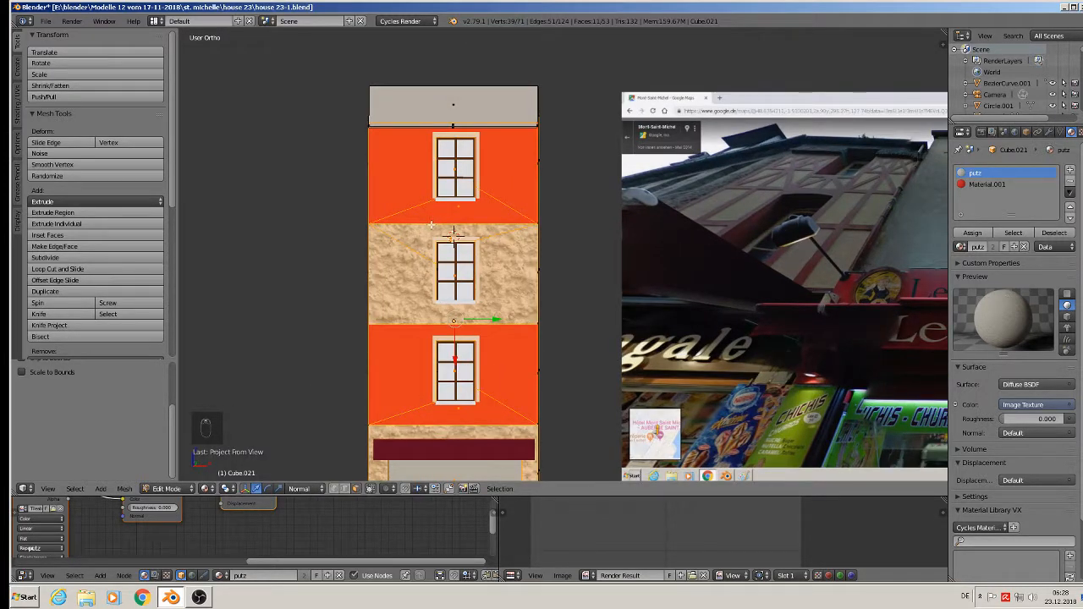
left_click(972, 233)
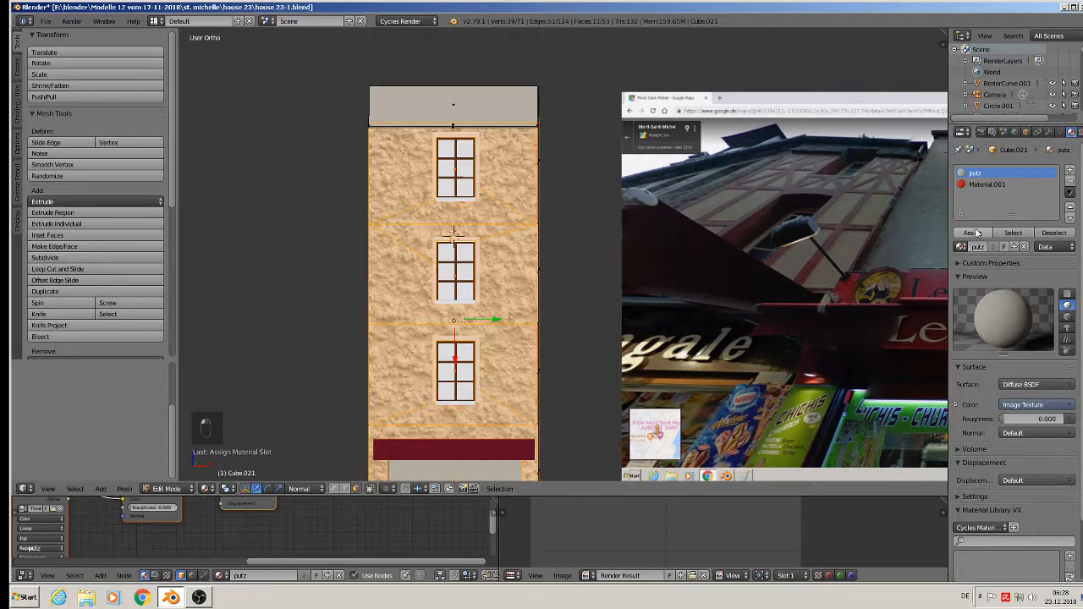
- Enlarge the node editor and show the mesh's UV layout instead of Render Result
scroll(709, 319, "down", 1)
scroll(708, 319, "down", 1)
middle_click_drag(709, 319, 592, 223, "shift")
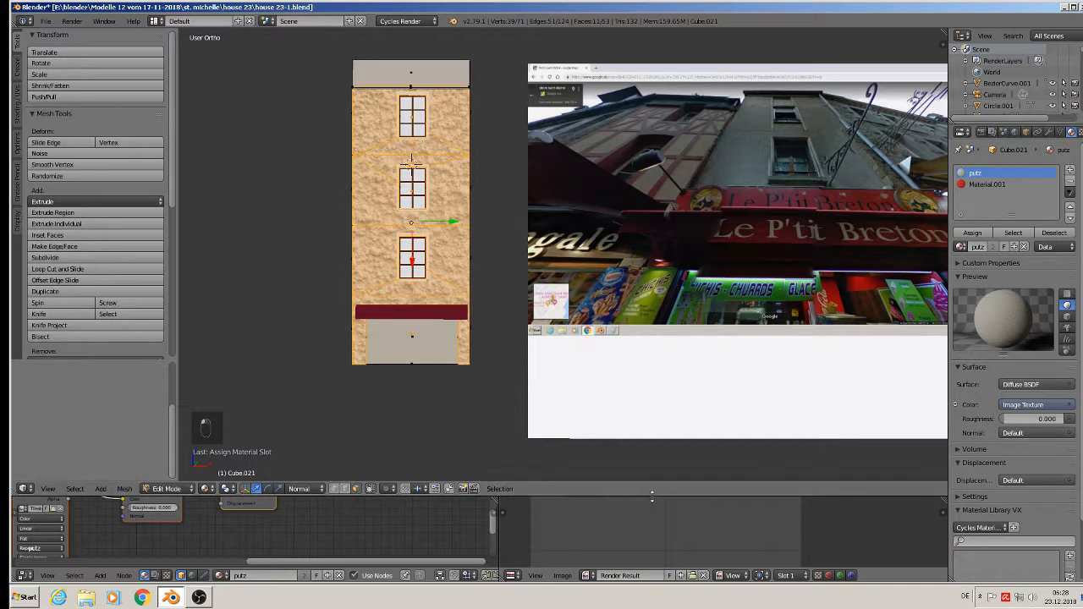
left_click_drag(651, 493, 643, 402)
left_click(701, 575)
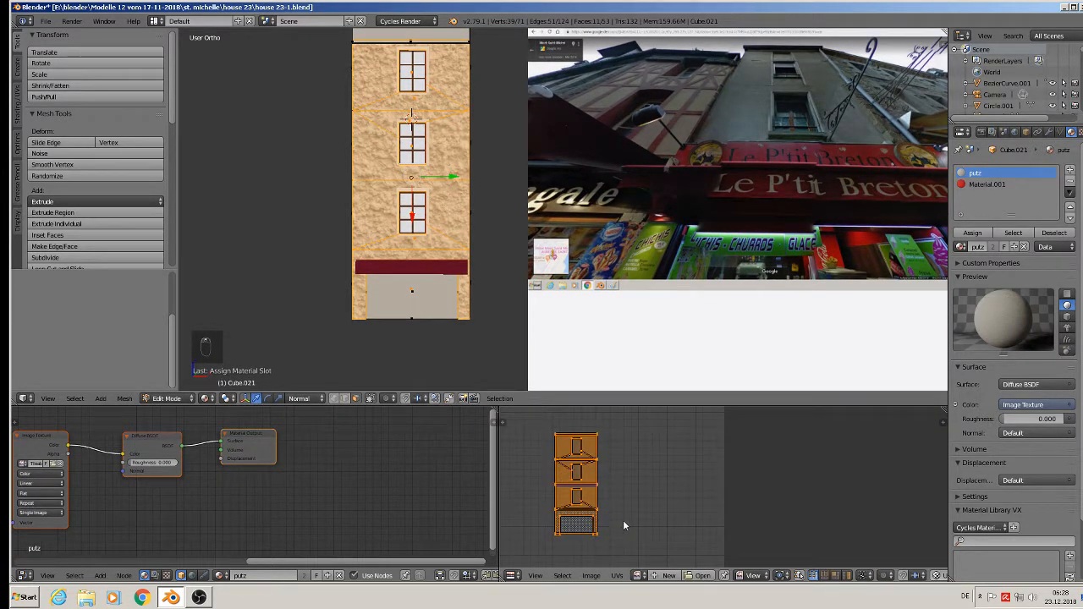
- Scale the facade UVs up twice, checking the finer plaster tiling in Object Mode
key("s")
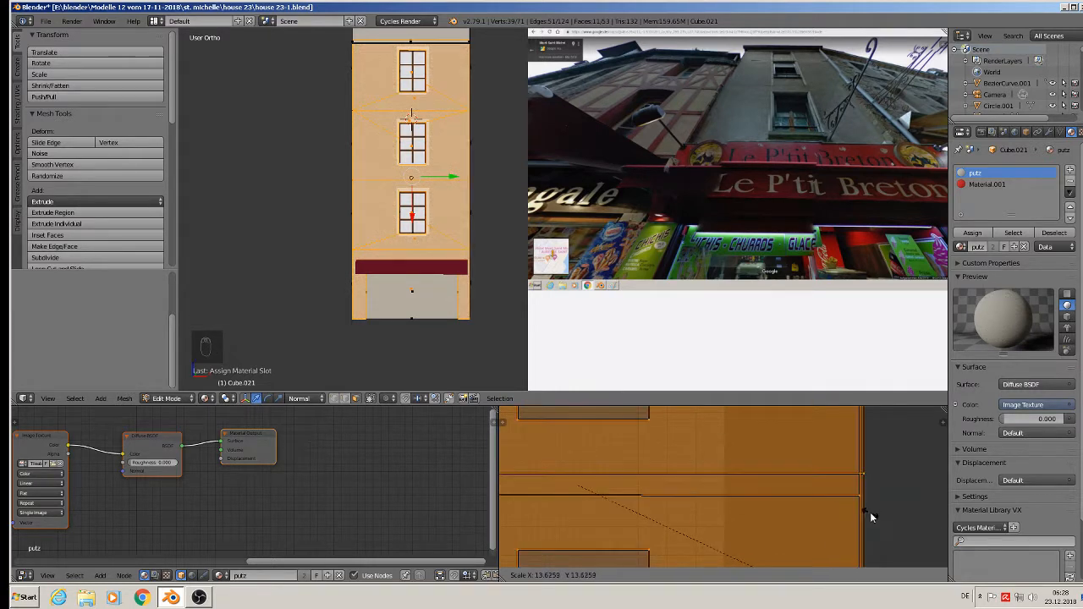
left_click(539, 535)
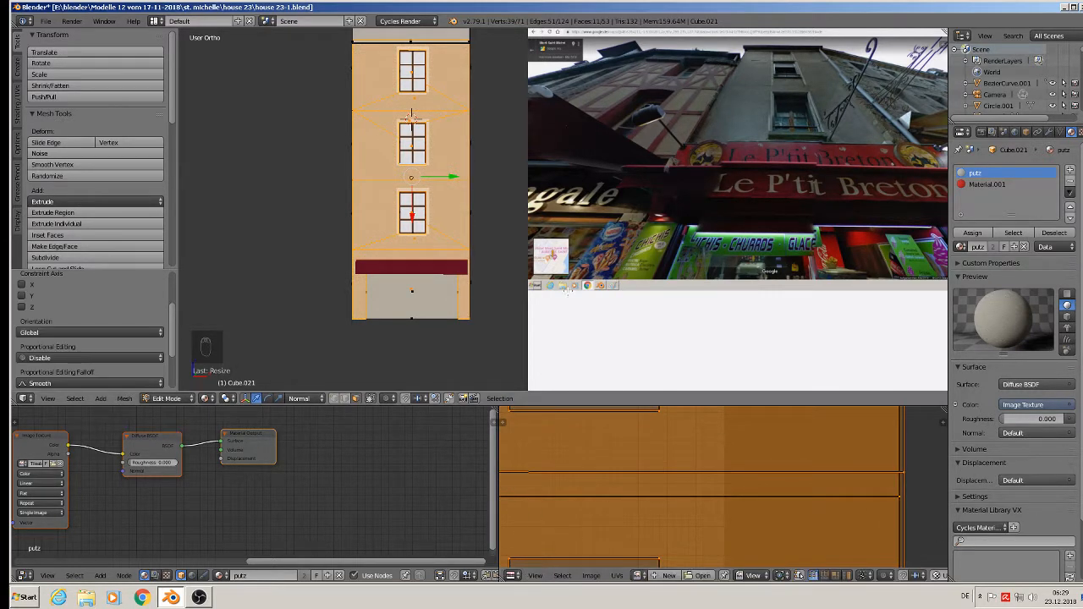
key("Tab")
scroll(394, 200, "up", 4)
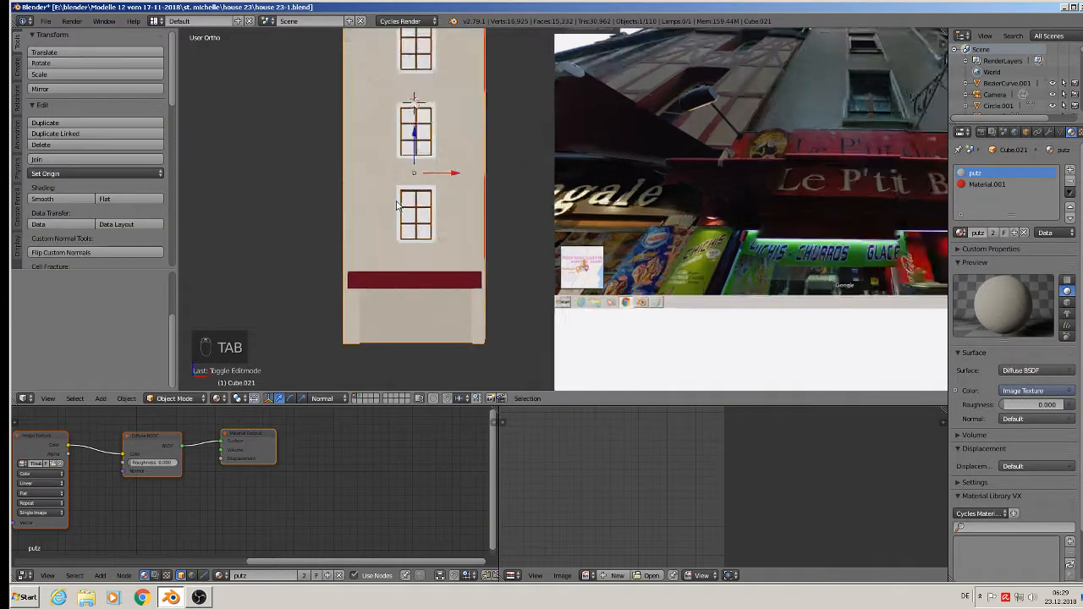
key("Tab")
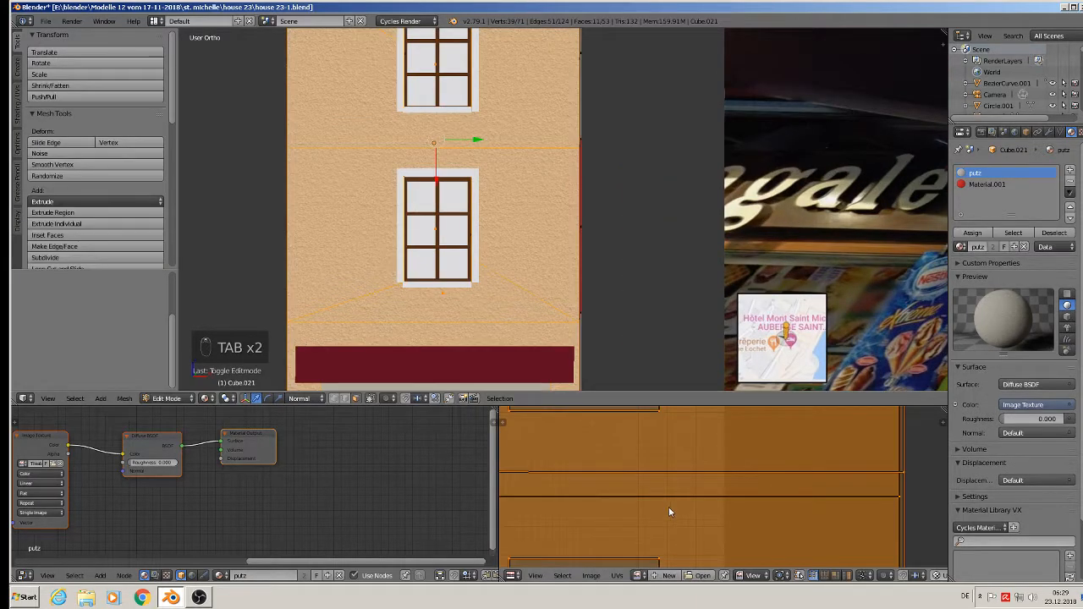
key("s")
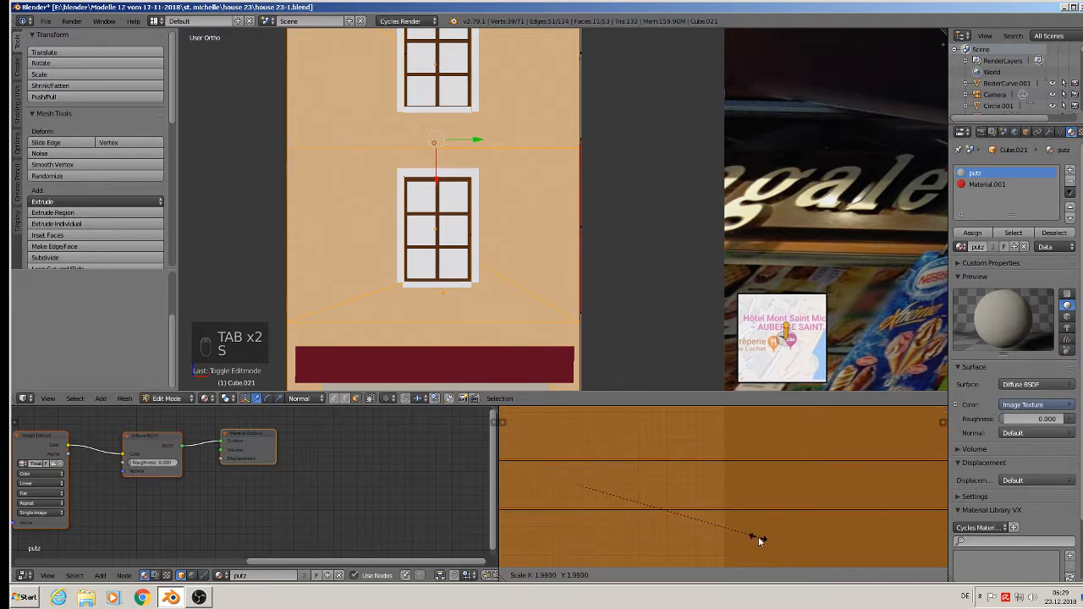
left_click(792, 538)
key("Tab")
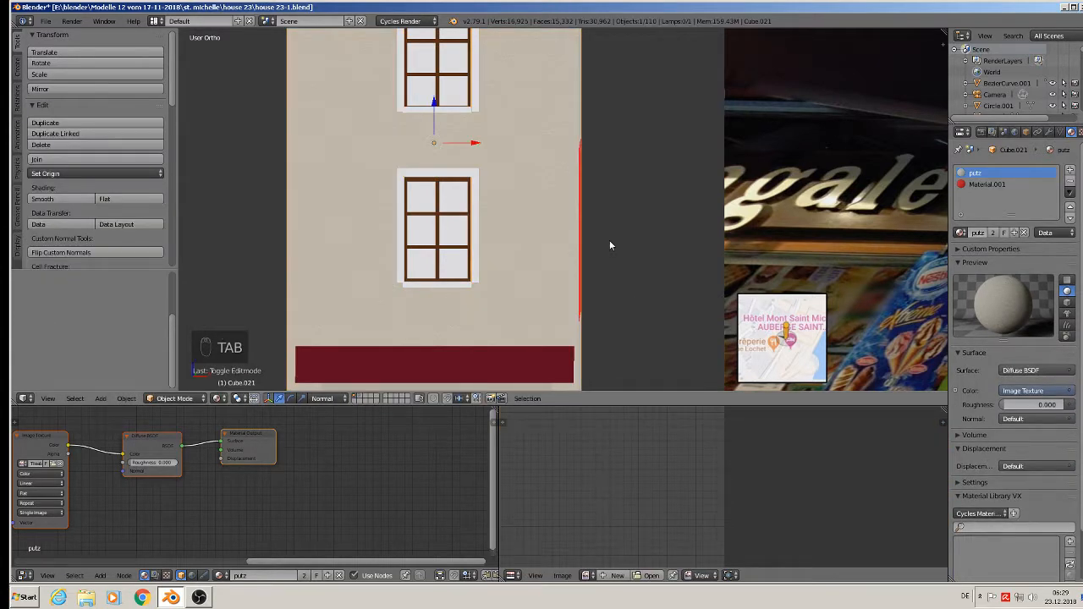
scroll(609, 239, "down", 5)
middle_click_drag(598, 207, 522, 235, "shift")
scroll(543, 217, "up", 3)
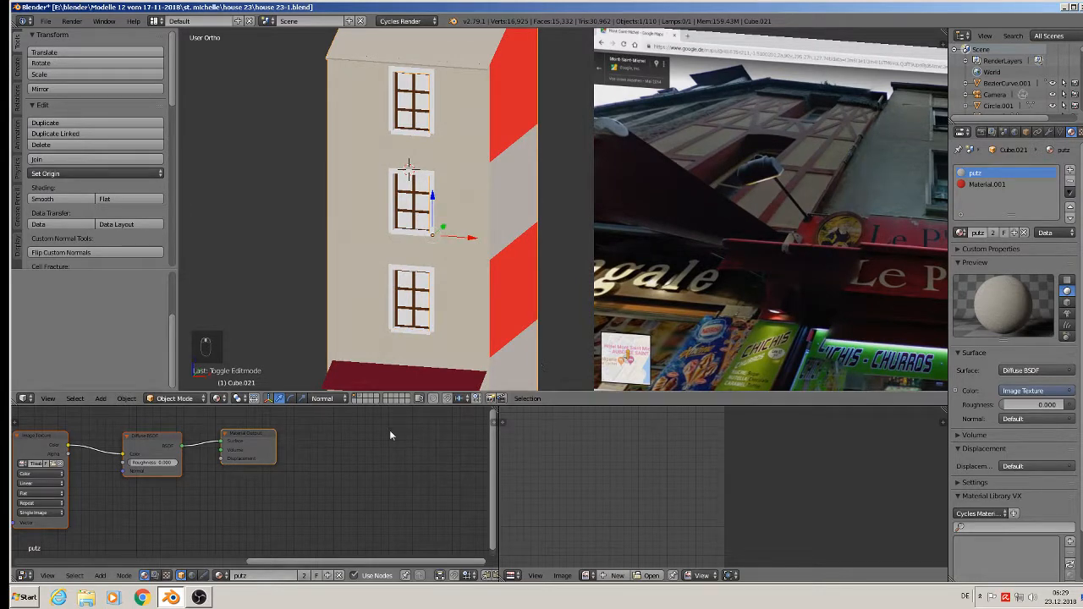
- Move the Material Output and Diffuse BSDF nodes to the right to make room
middle_click_drag(223, 452, 307, 469)
scroll(441, 449, "down", 3)
left_click_drag(328, 454, 399, 456)
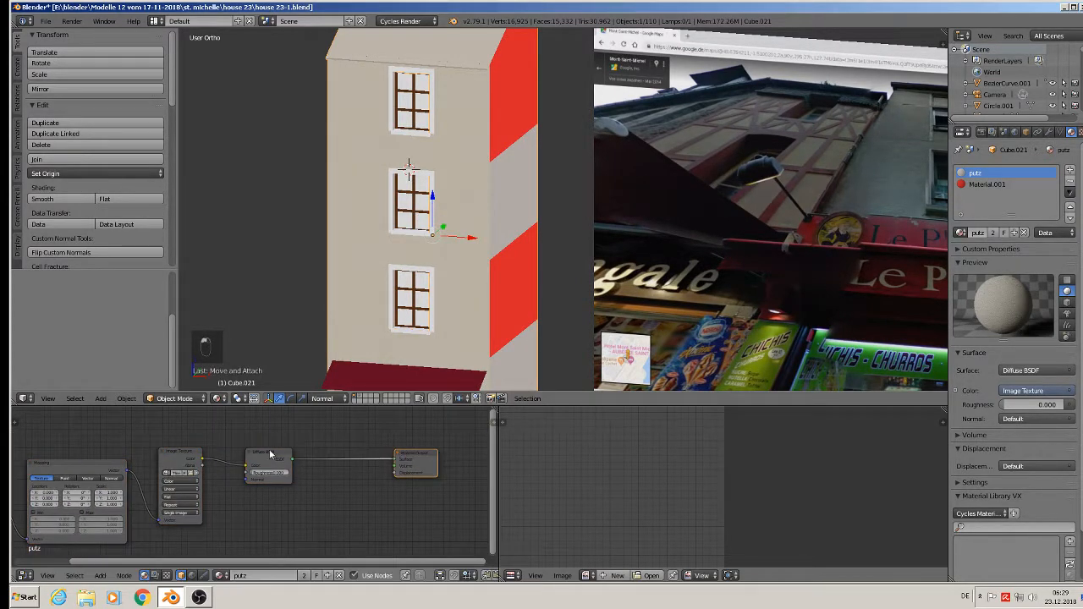
left_click_drag(269, 453, 355, 442)
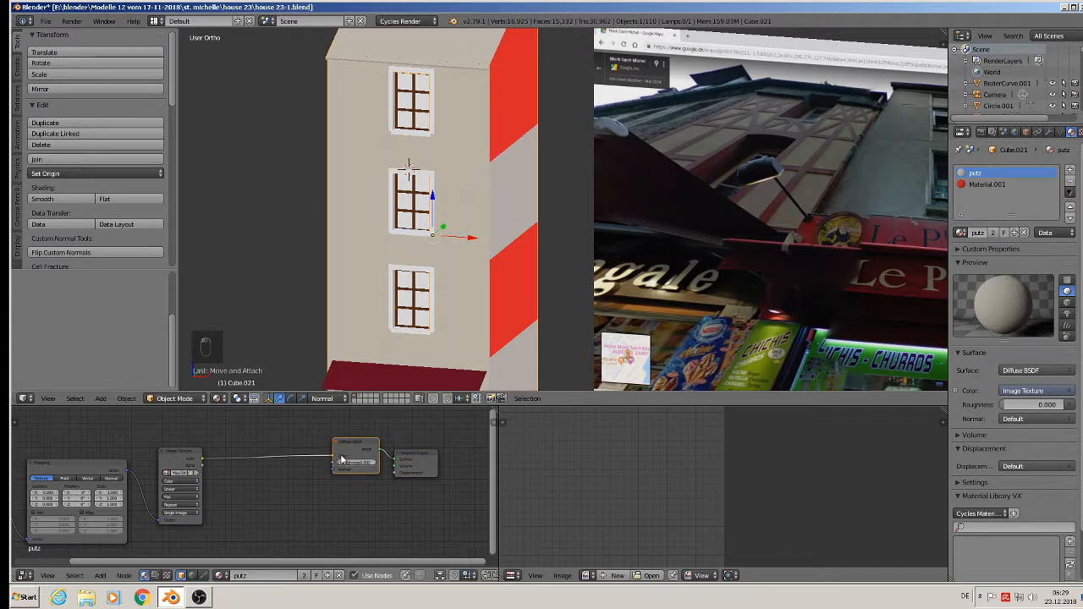
- Insert a MixRGB node on the Image Texture–Diffuse link, discarding a stray RGB Curves node
left_click(100, 575)
mouse_move(123, 506)
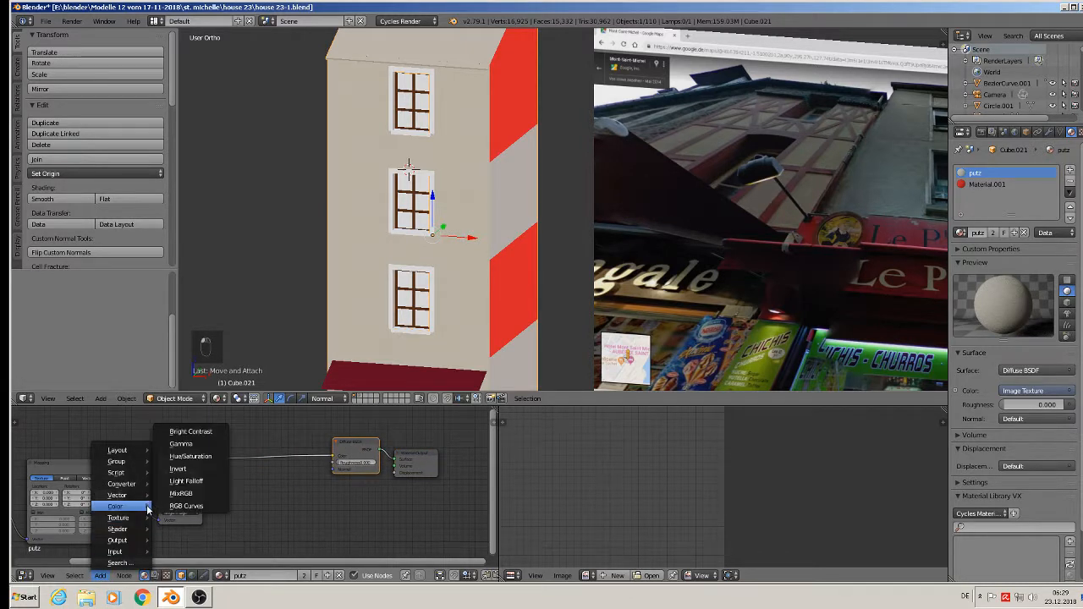
left_click(188, 506)
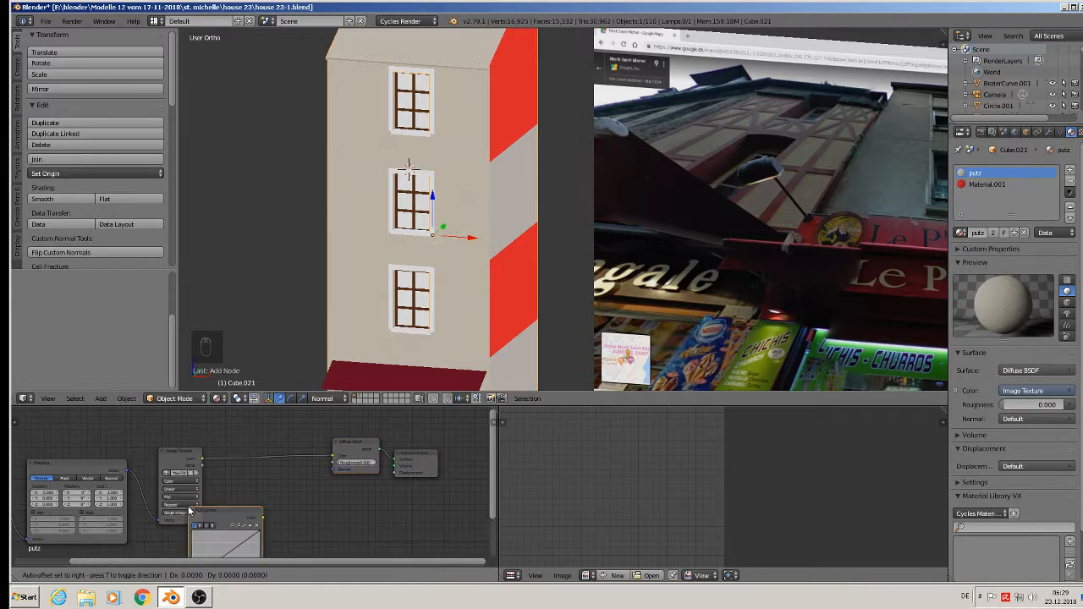
left_click(214, 502)
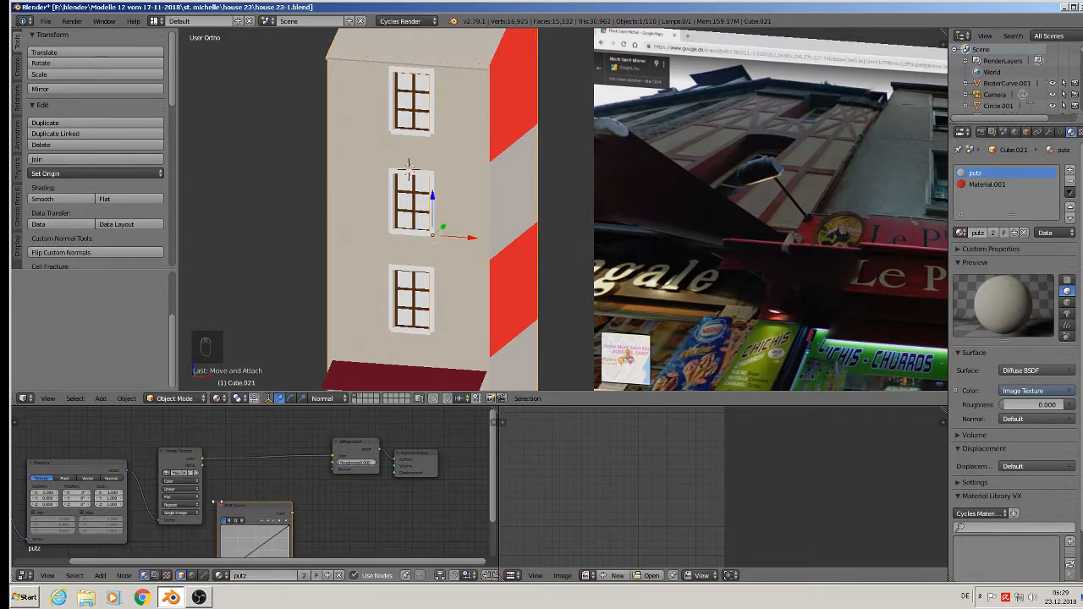
key("x")
left_click(101, 575)
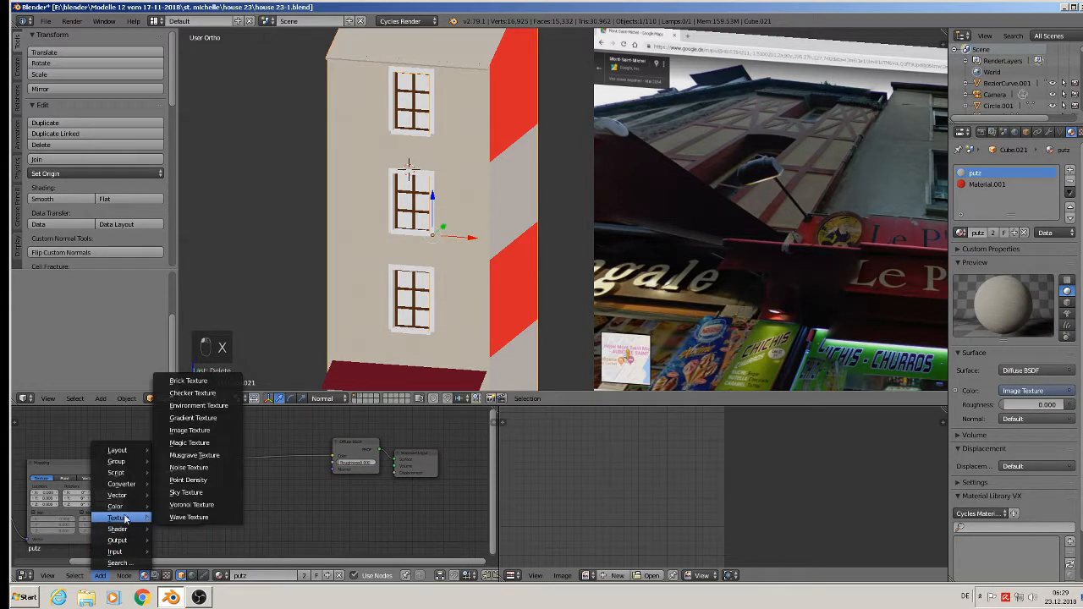
mouse_move(122, 506)
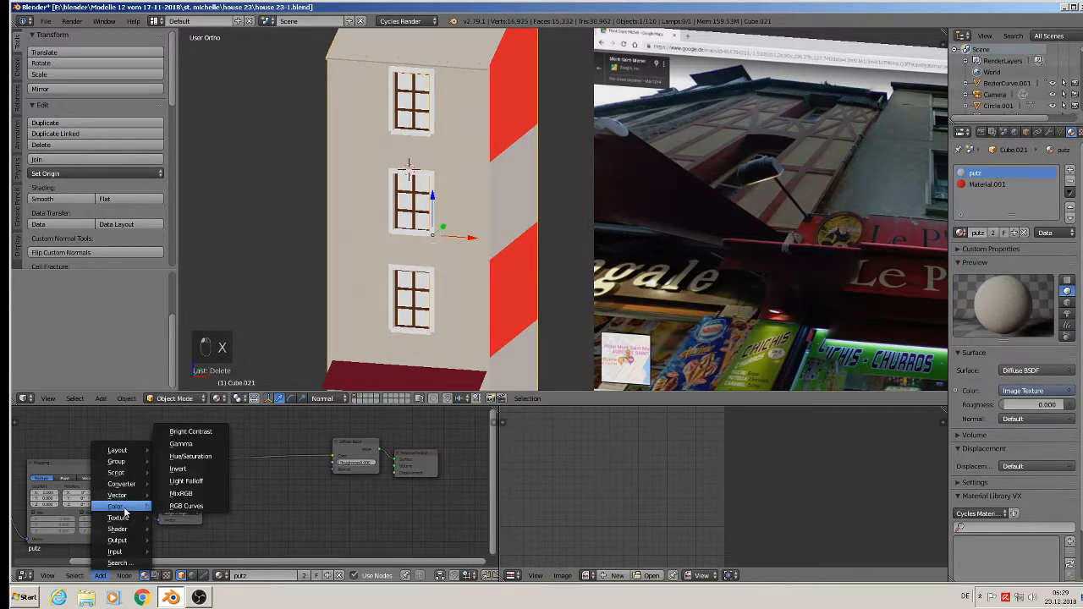
left_click(188, 495)
left_click(249, 448)
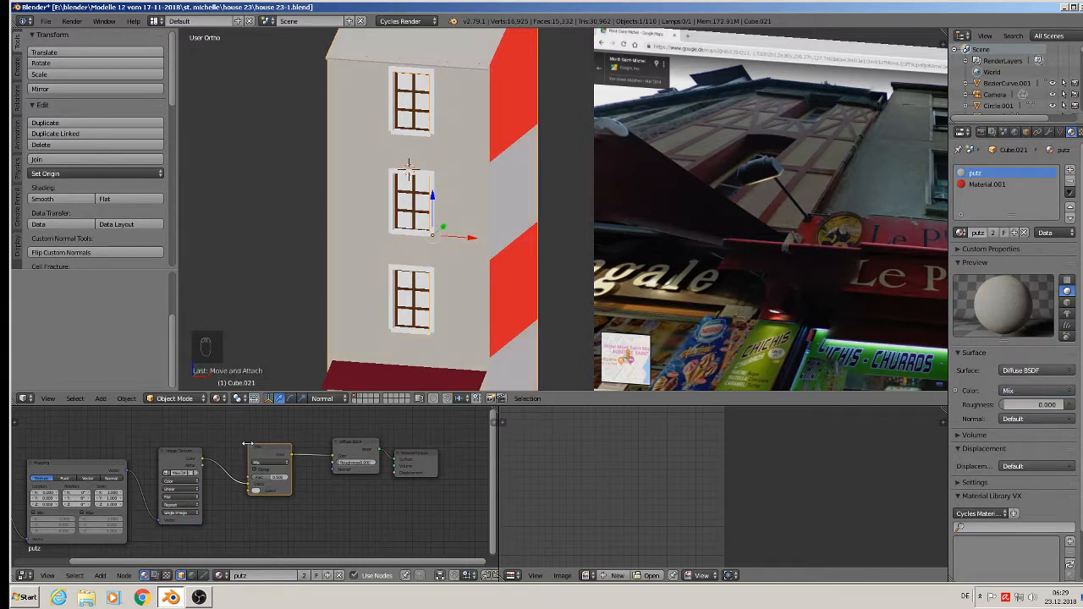
scroll(254, 456, "up", 4)
middle_click_drag(305, 493, 306, 461)
left_click(265, 517)
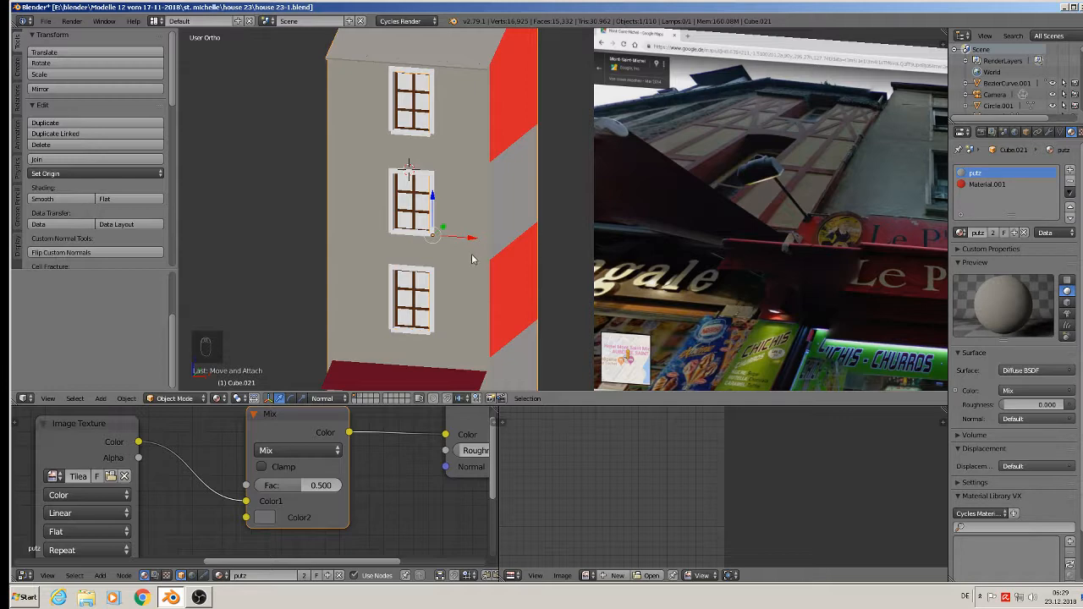
- Drag the Material Output node further right, leaving space after the Diffuse BSDF
scroll(432, 184, "up", 6)
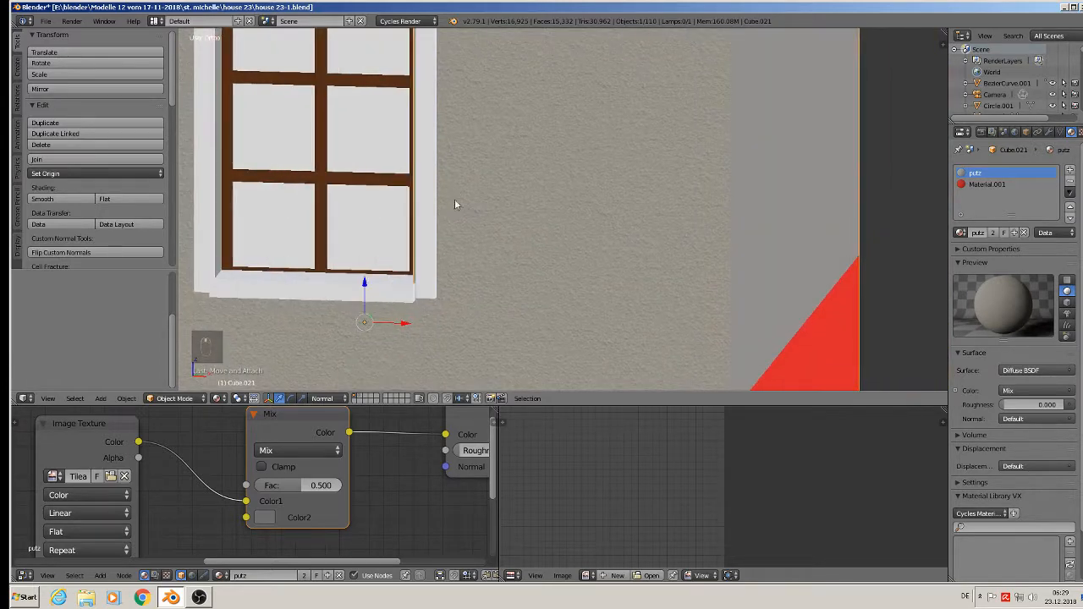
scroll(460, 254, "down", 6)
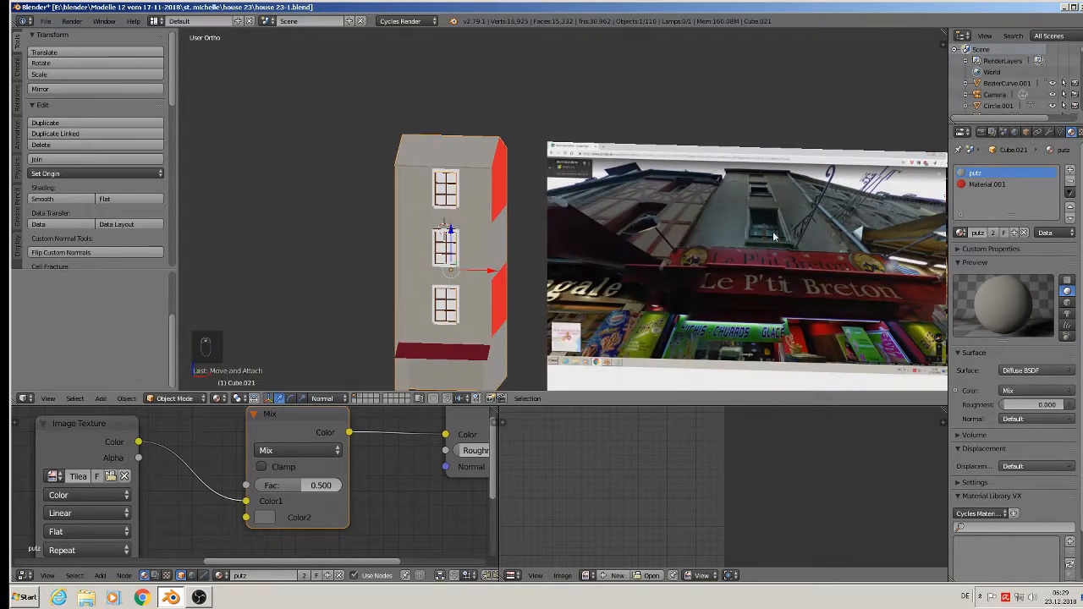
scroll(773, 236, "up", 6)
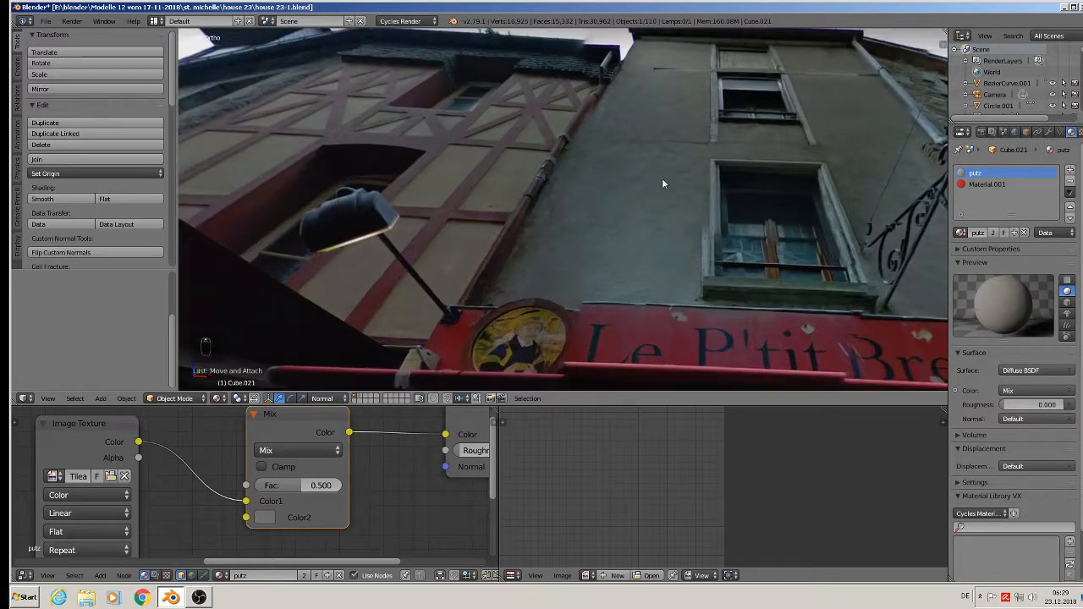
scroll(645, 110, "down", 8)
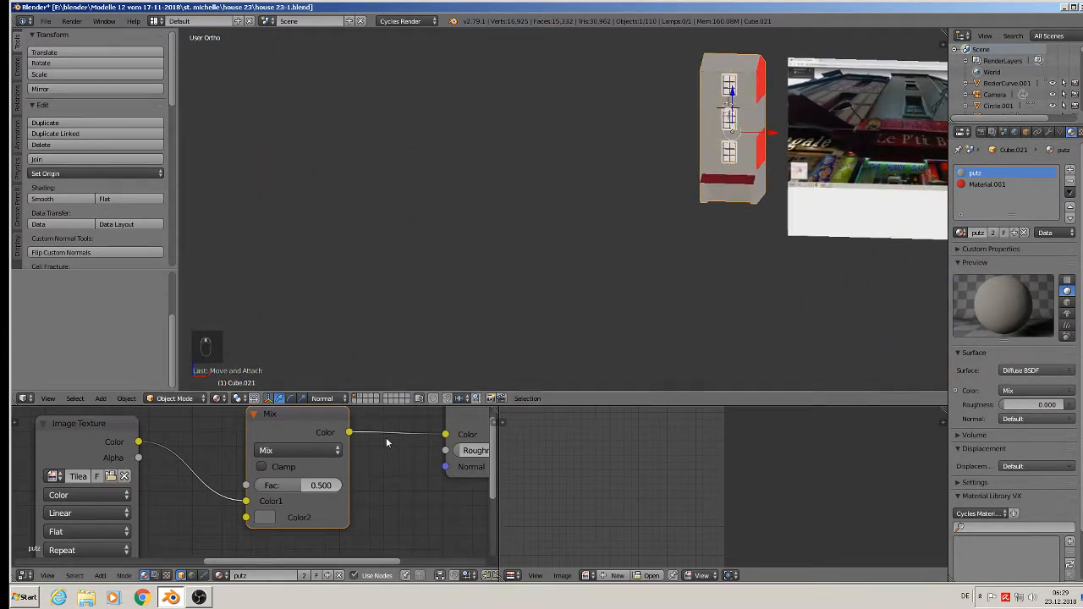
middle_click_drag(386, 438, 243, 536)
scroll(243, 536, "down", 2)
middle_click_drag(221, 497, 165, 489)
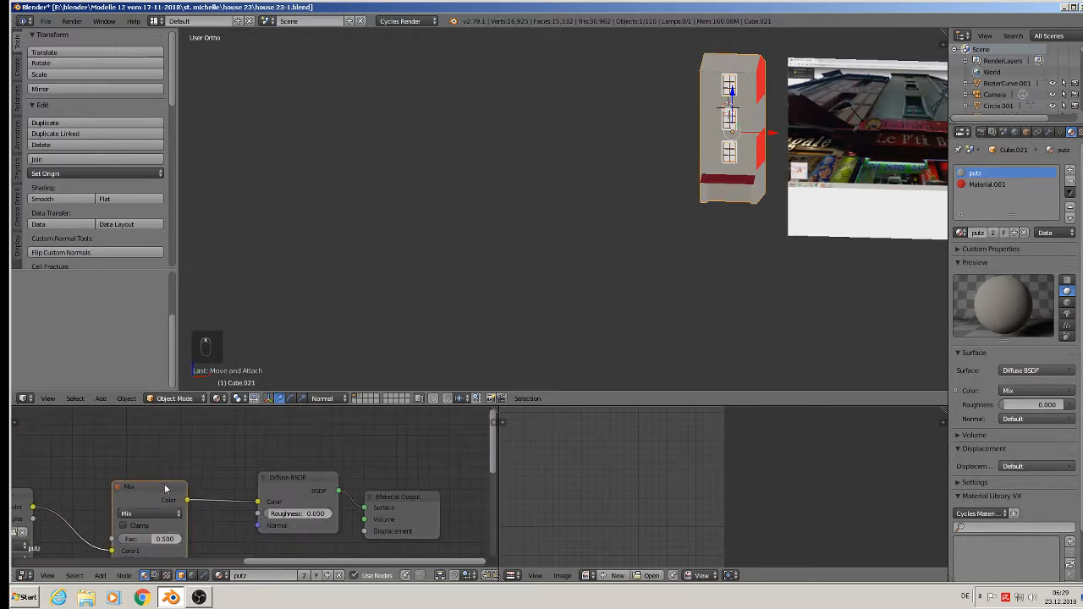
left_click_drag(396, 519, 473, 486)
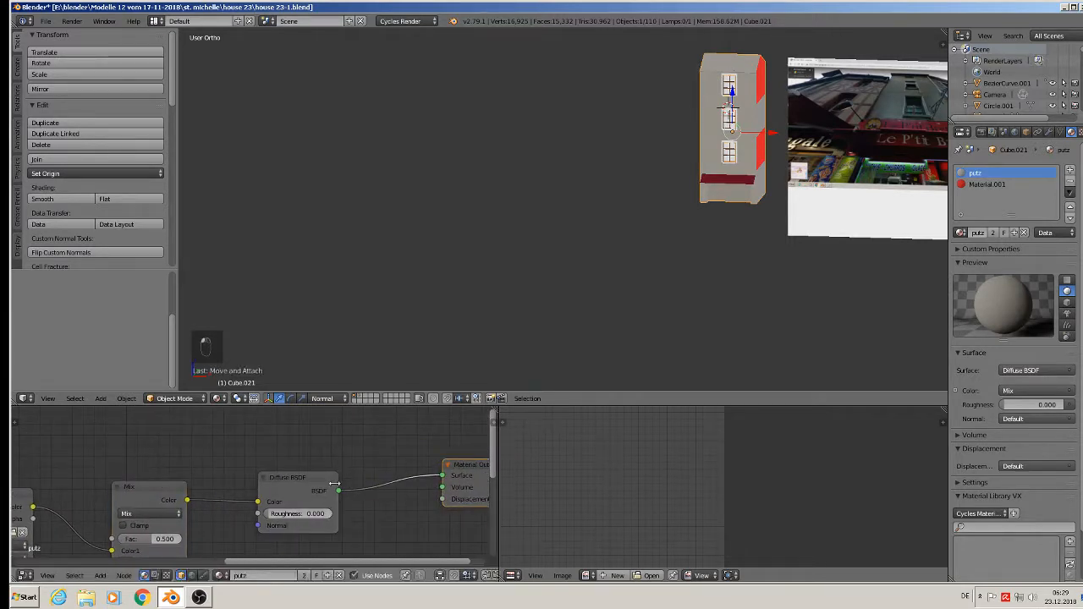
scroll(335, 483, "down", 1)
middle_click_drag(338, 490, 180, 461)
left_click_drag(275, 438, 328, 450)
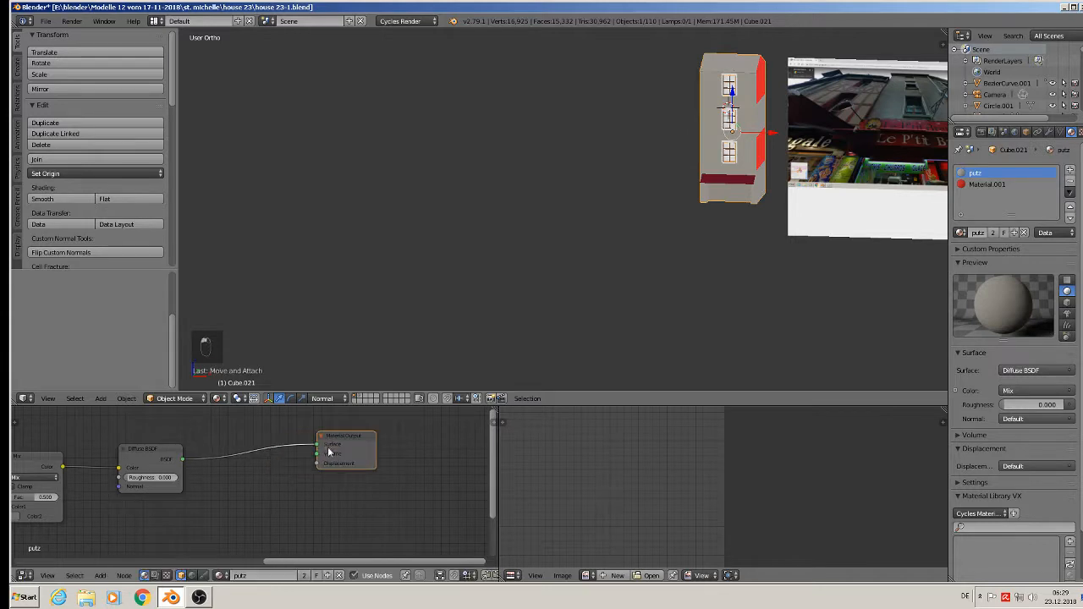
- Insert a Mix Shader node between the Diffuse BSDF and Material Output
left_click(108, 576)
mouse_move(118, 529)
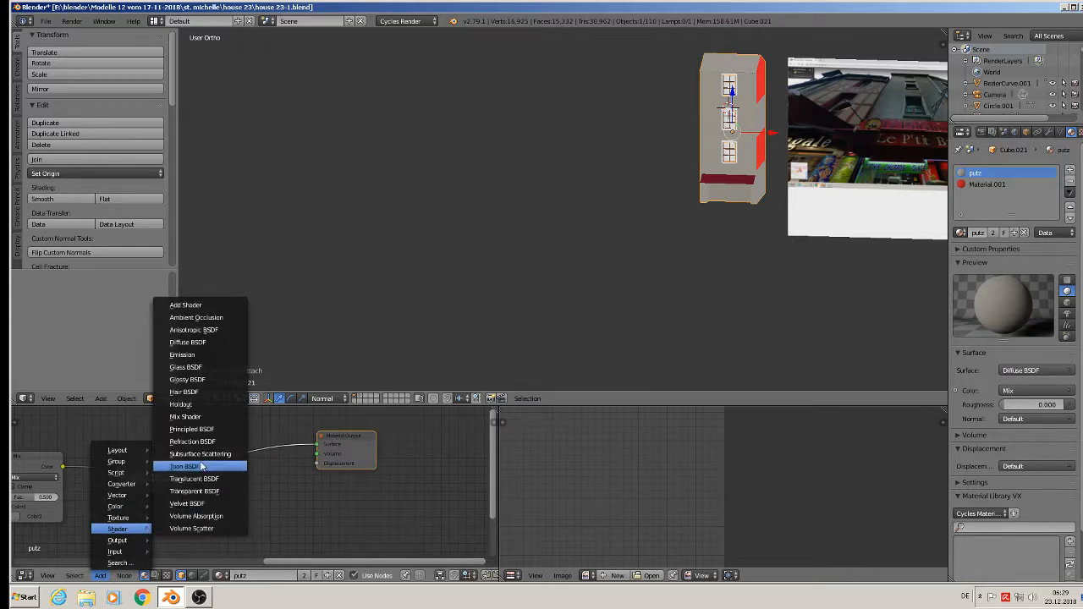
left_click(202, 417)
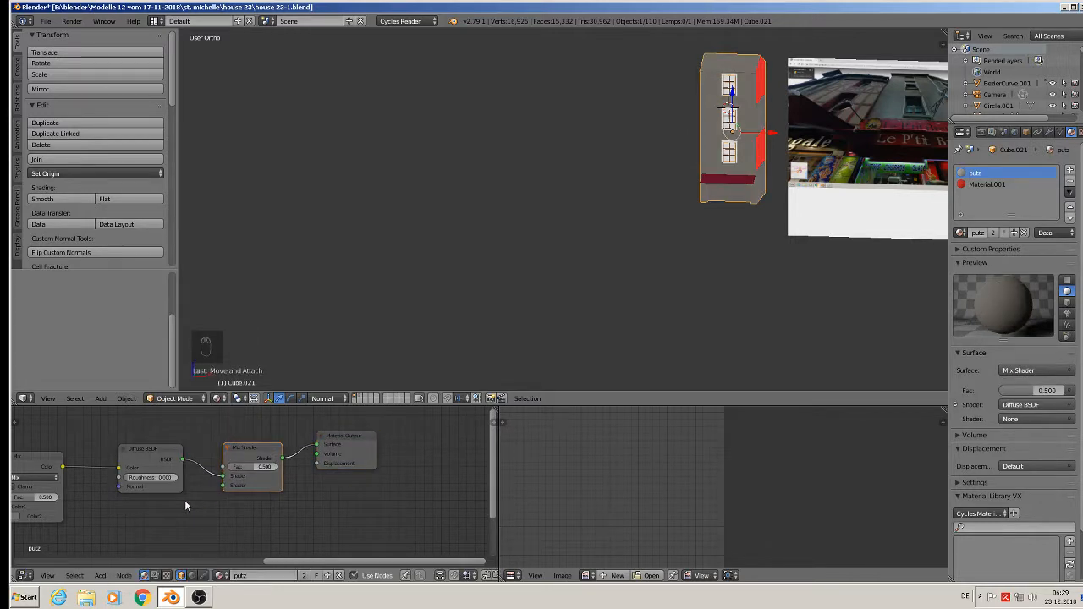
left_click(227, 479)
middle_click_drag(227, 479, 341, 464)
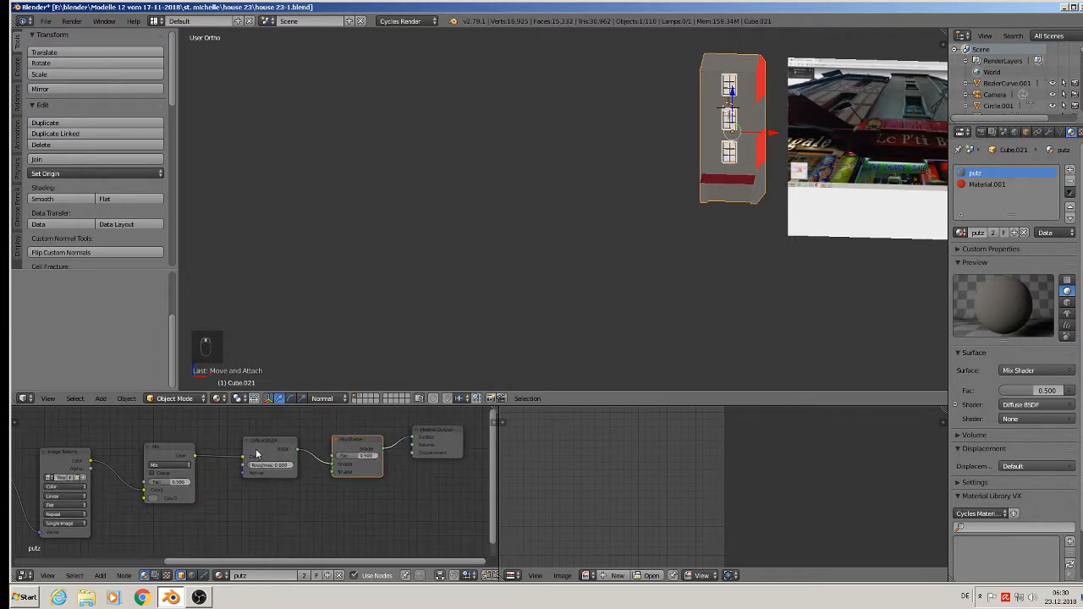
- Duplicate the Diffuse BSDF, make it near-black, and link it to the Mix Shader's second input
left_click(255, 447)
key("shift+d")
left_click(255, 517)
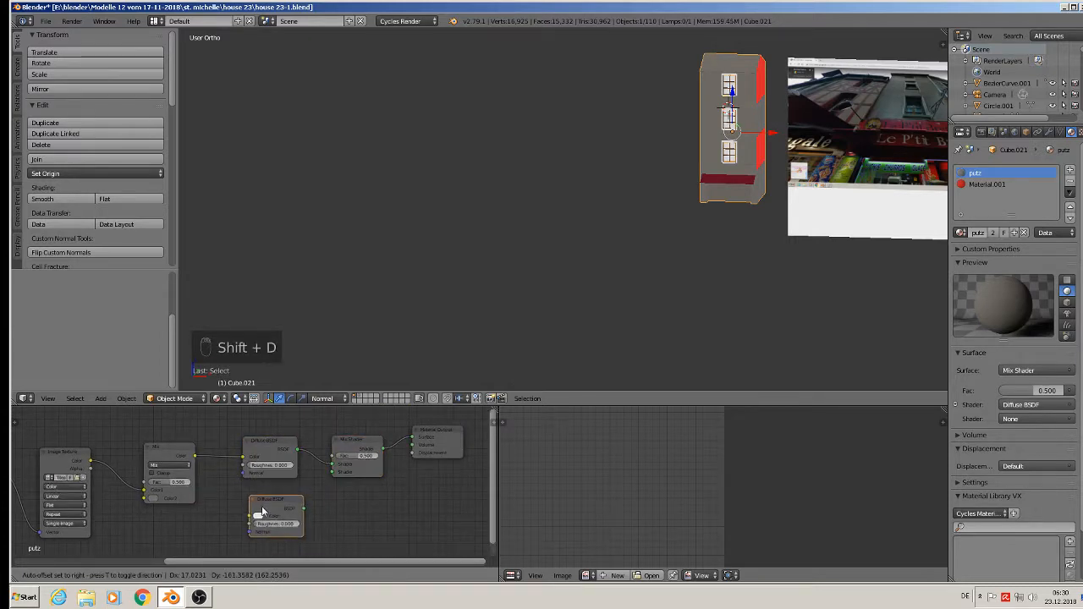
scroll(255, 518, "up", 2)
left_click(254, 517)
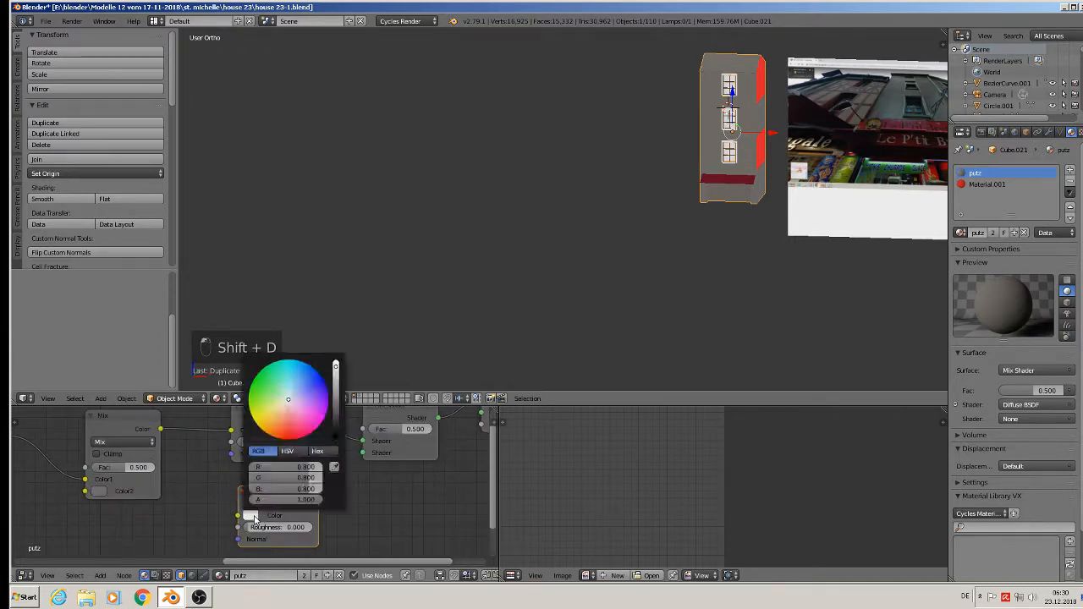
left_click(335, 419)
left_click_drag(317, 504, 363, 452)
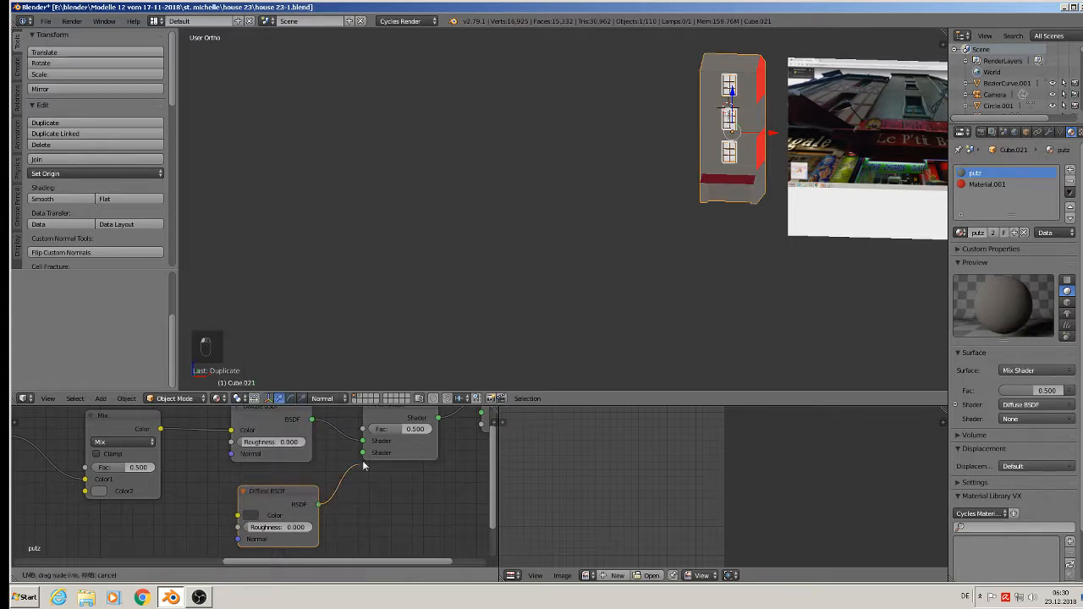
scroll(369, 461, "down", 3)
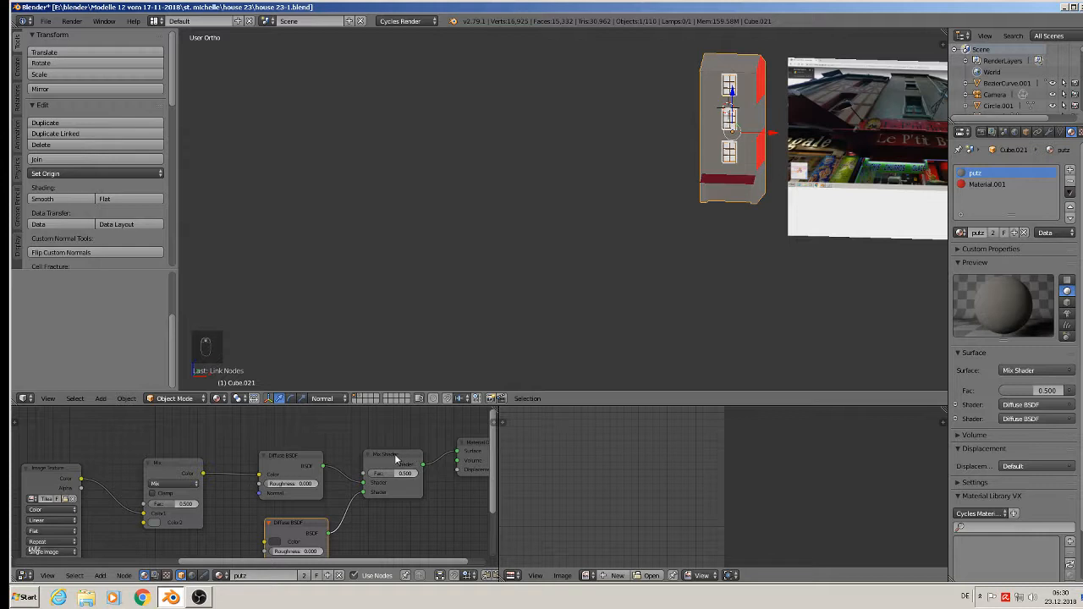
left_click_drag(395, 459, 409, 448)
left_click(100, 575)
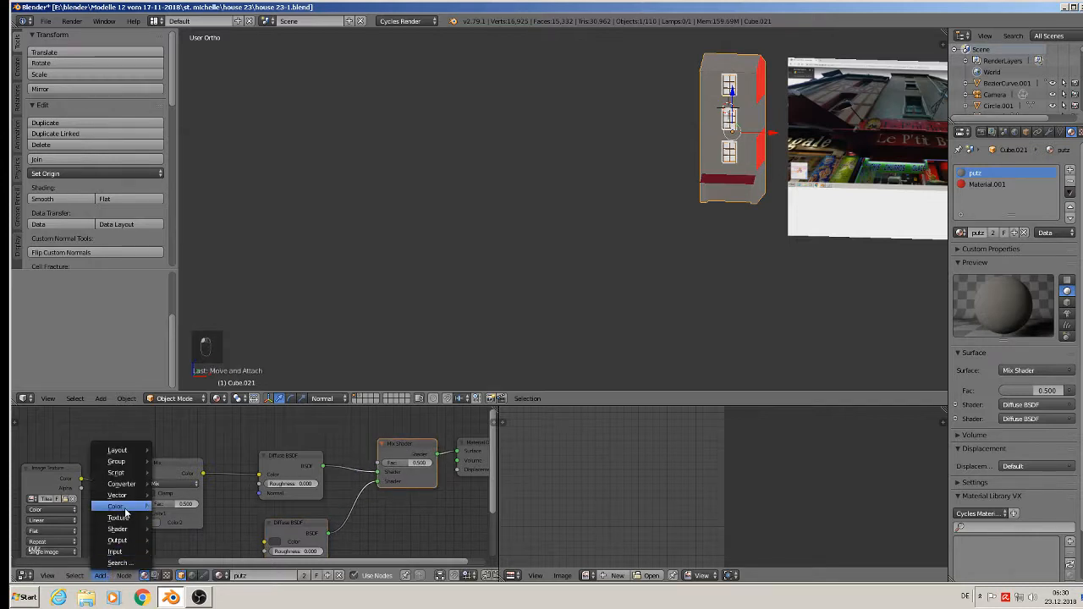
- Add a Noise Texture node and link its Color to the Mix Shader's Fac
mouse_move(120, 524)
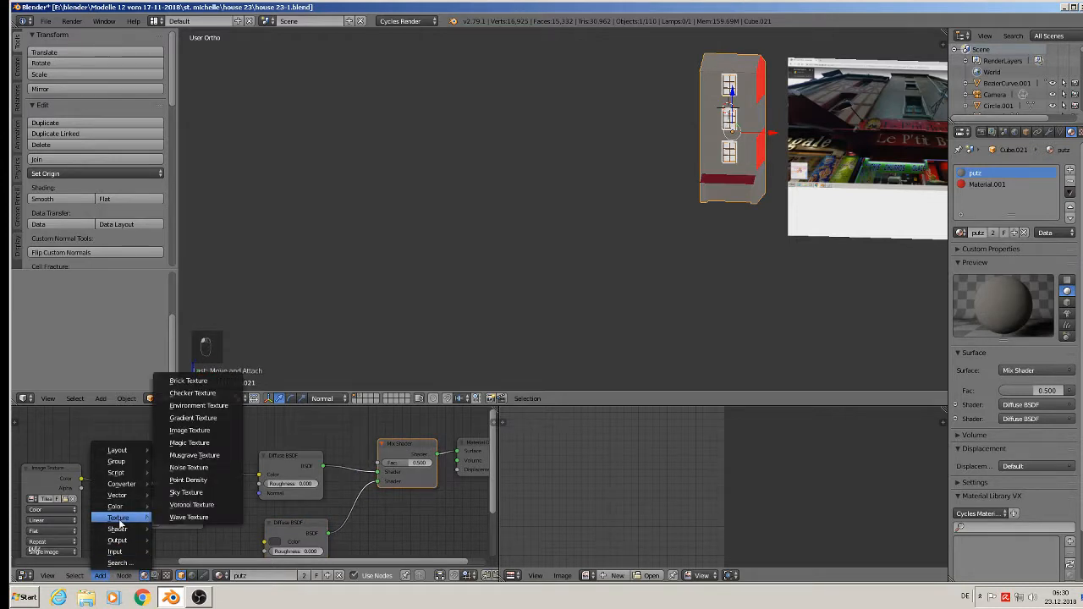
left_click(187, 467)
left_click(281, 537)
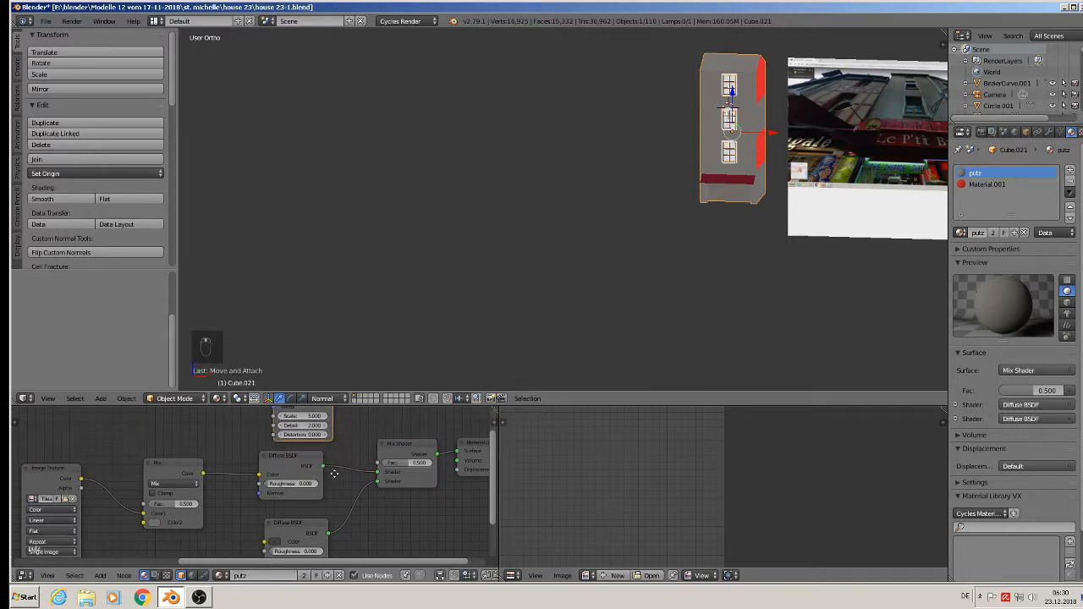
middle_click_drag(333, 472, 293, 499)
left_click_drag(291, 417, 346, 490)
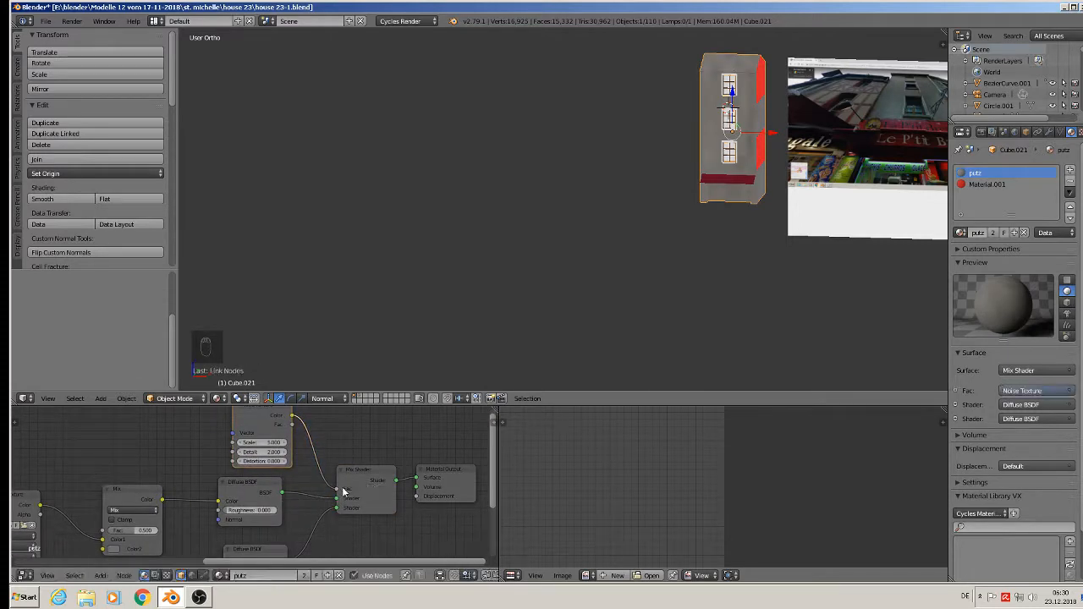
- Set the Noise Texture scale to 50 after first trying 20
scroll(744, 98, "up", 8)
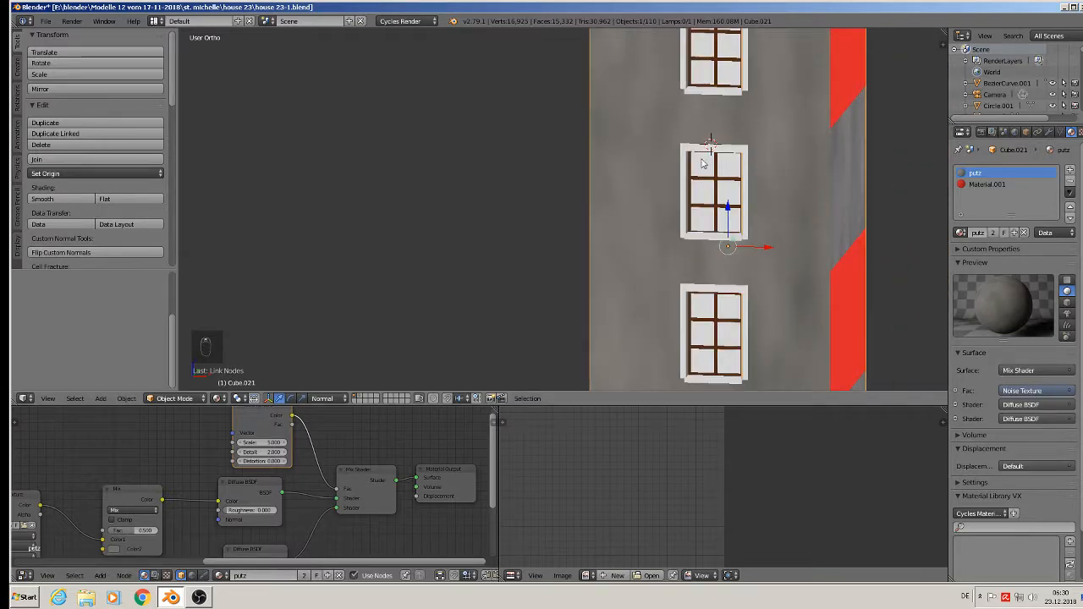
left_click(267, 441)
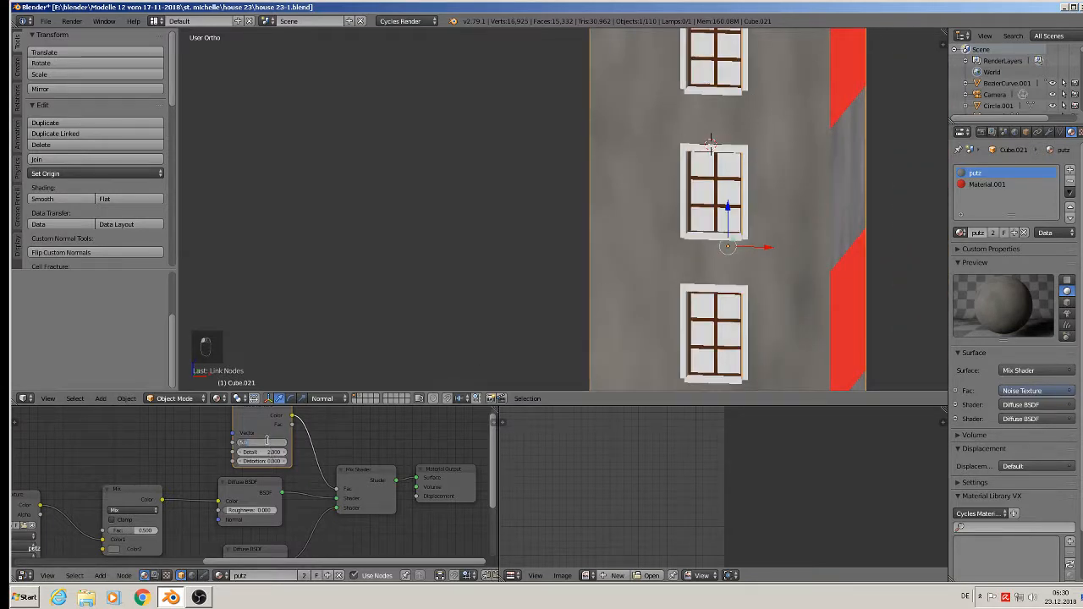
type("20")
key("Return")
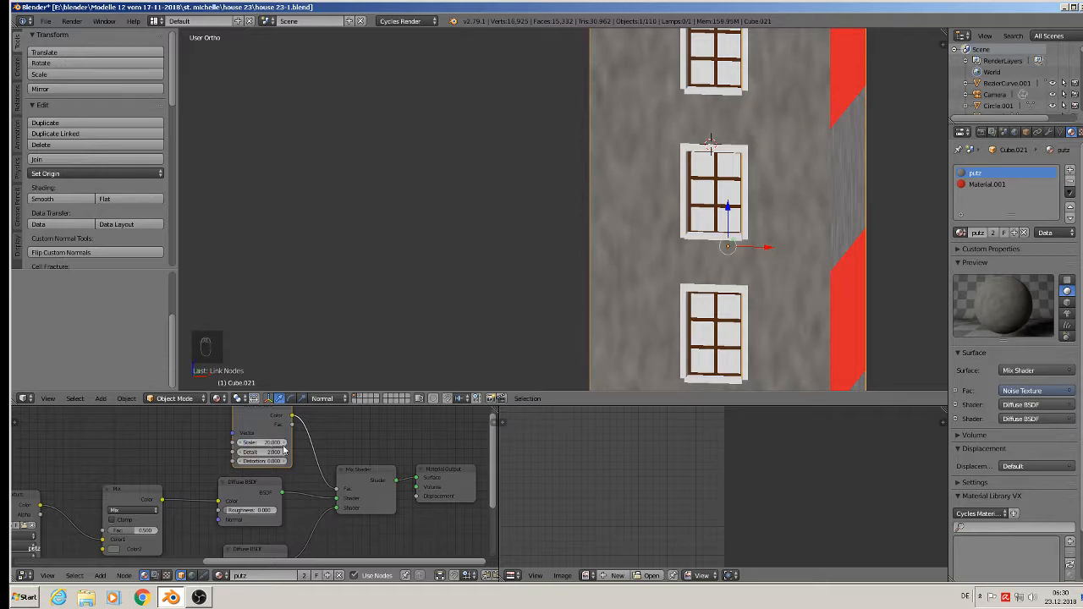
left_click(265, 441)
key("Return")
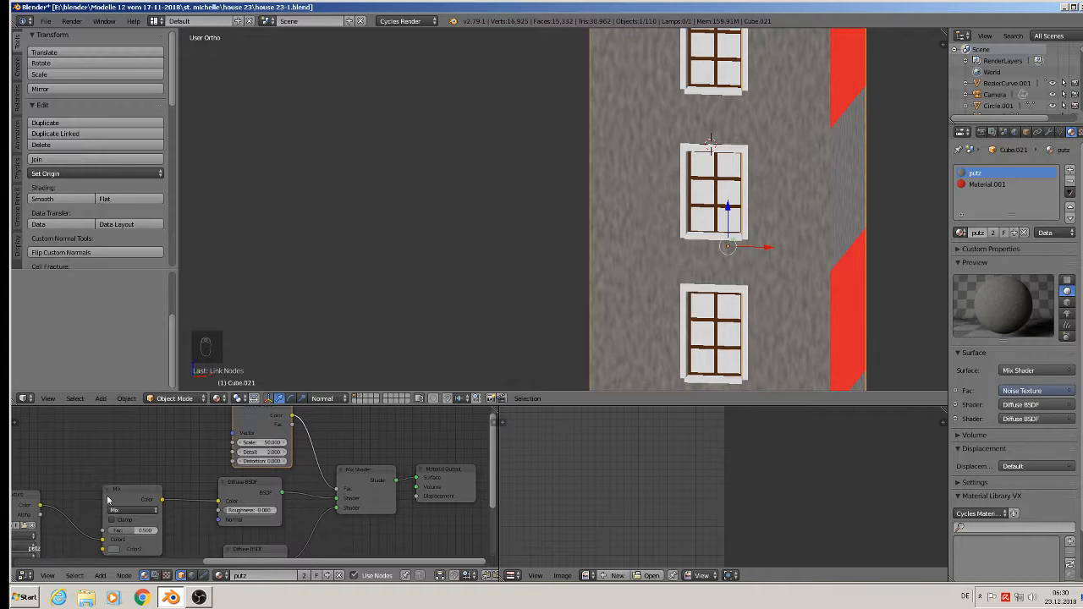
scroll(616, 263, "down", 4)
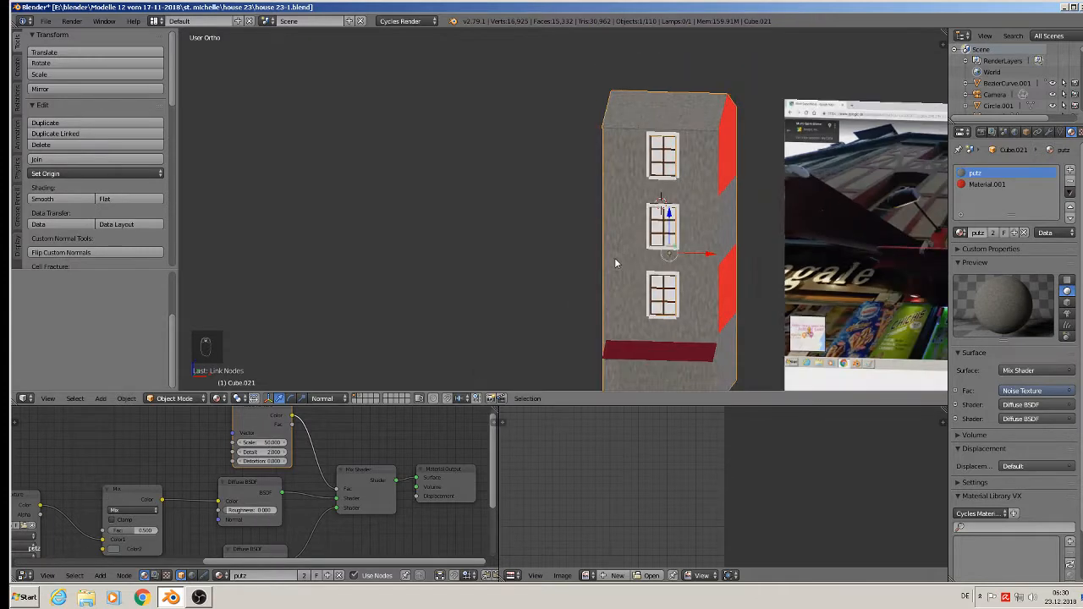
scroll(669, 256, "up", 1)
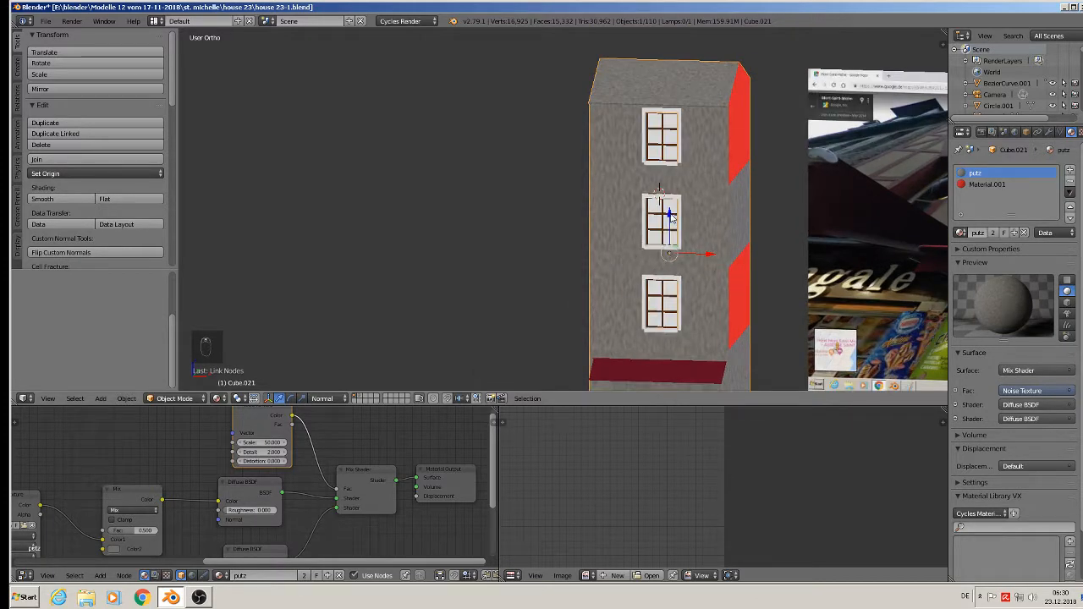
- Shift the Noise Texture and Diffuse nodes aside and insert a ColorRamp on the noise-to-Fac link
scroll(250, 447, "down", 3)
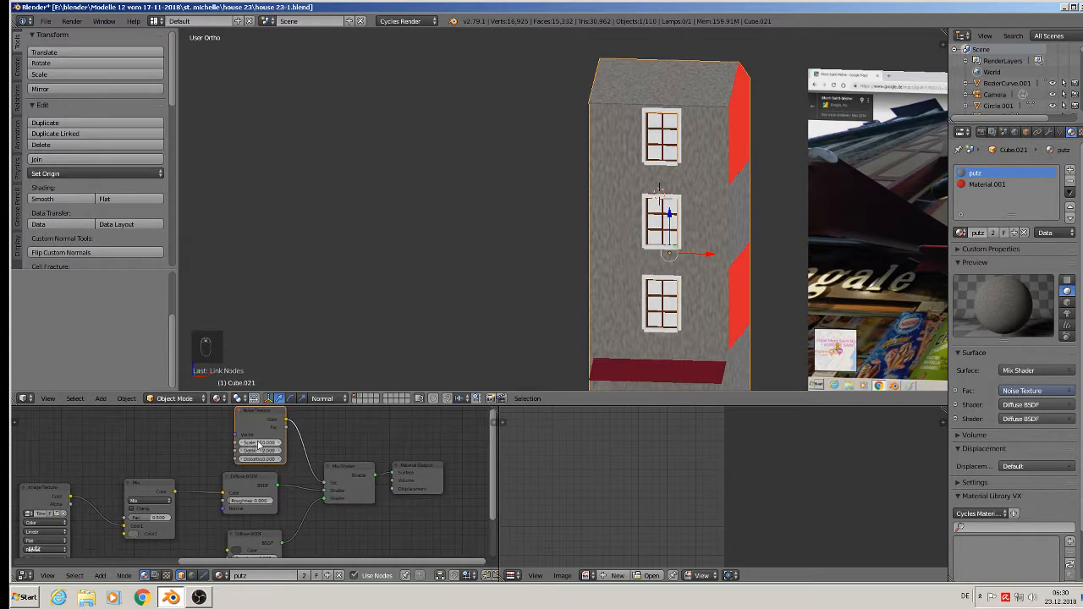
left_click_drag(262, 417, 181, 410)
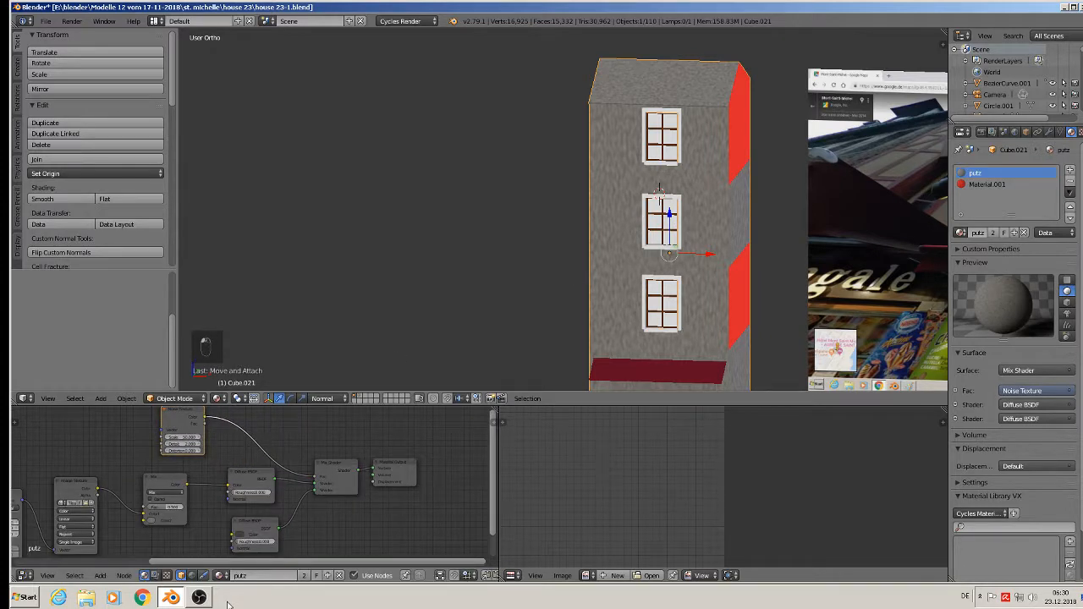
left_click_drag(261, 480, 258, 493)
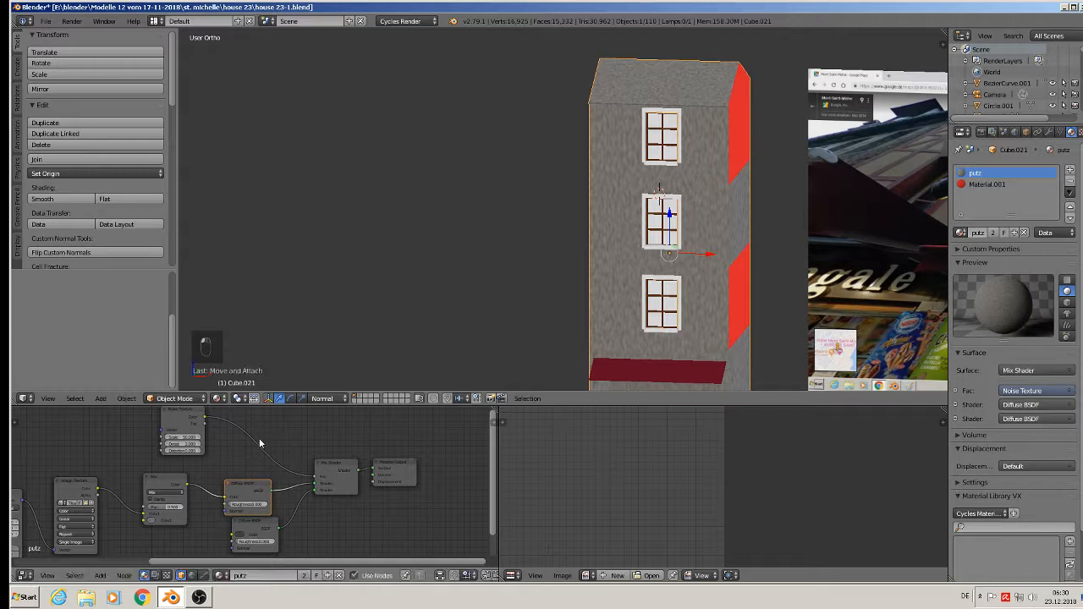
left_click(100, 575)
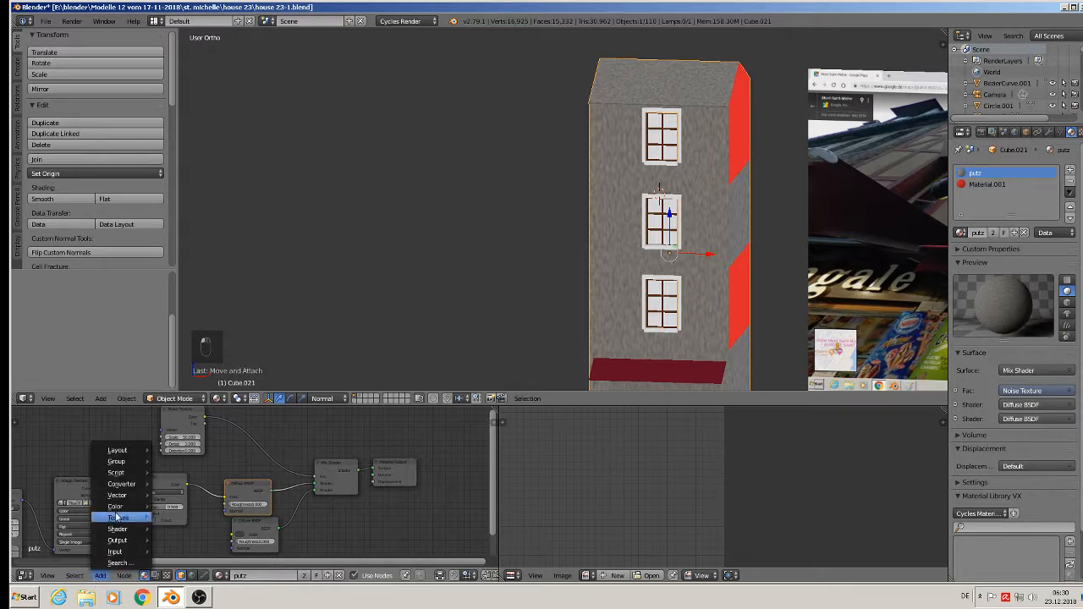
mouse_move(123, 486)
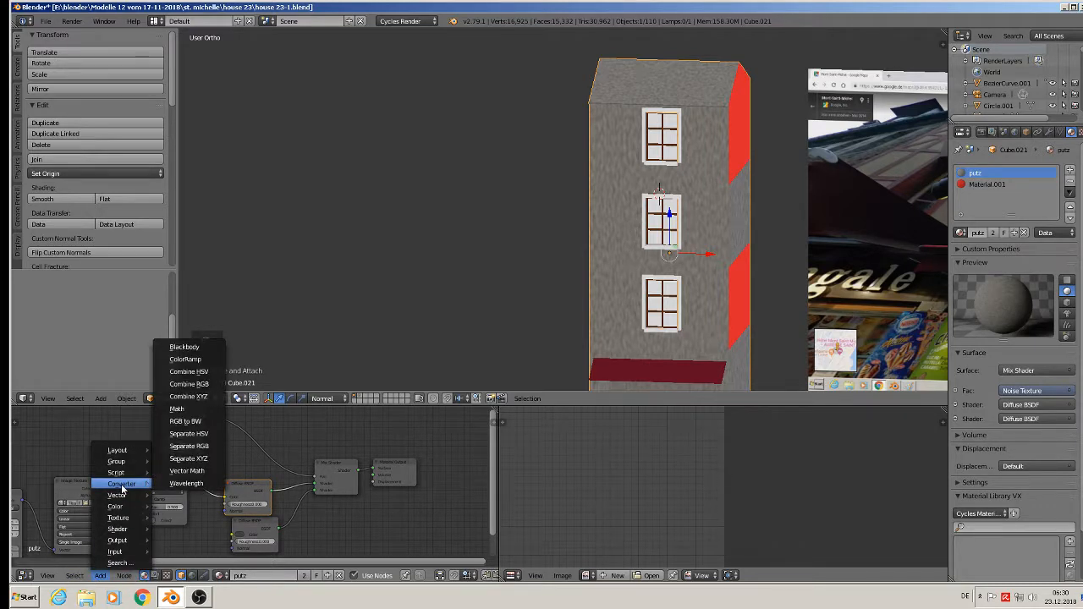
left_click(184, 358)
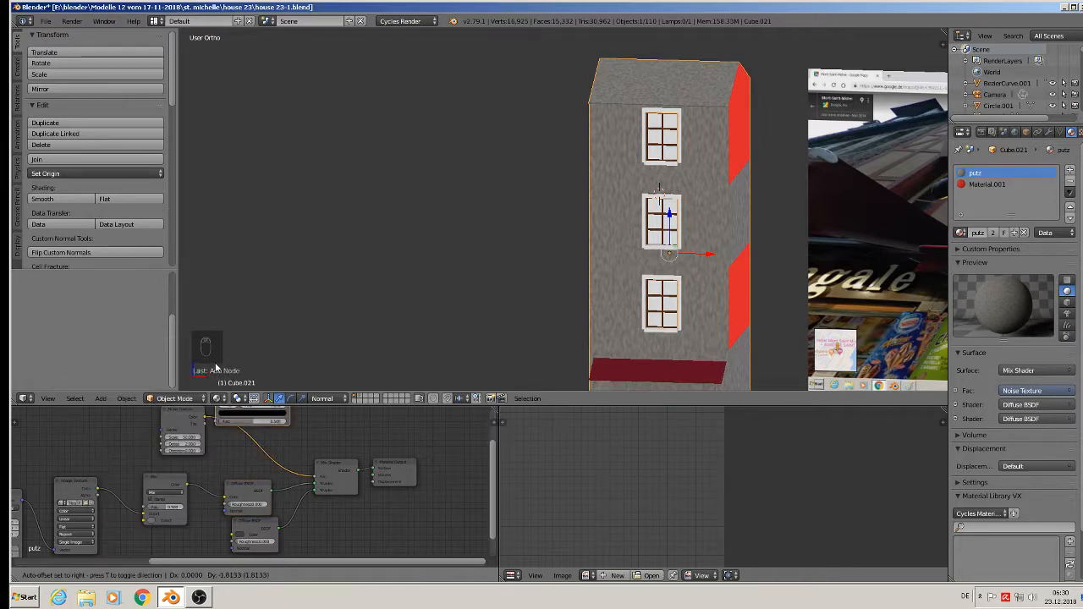
left_click(237, 430)
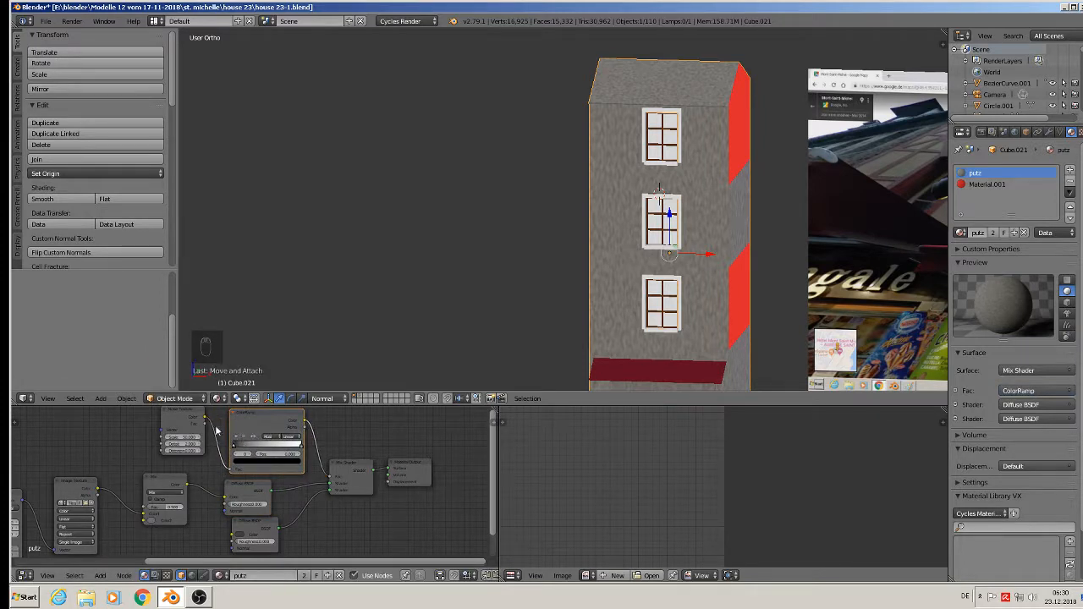
scroll(279, 490, "up", 4)
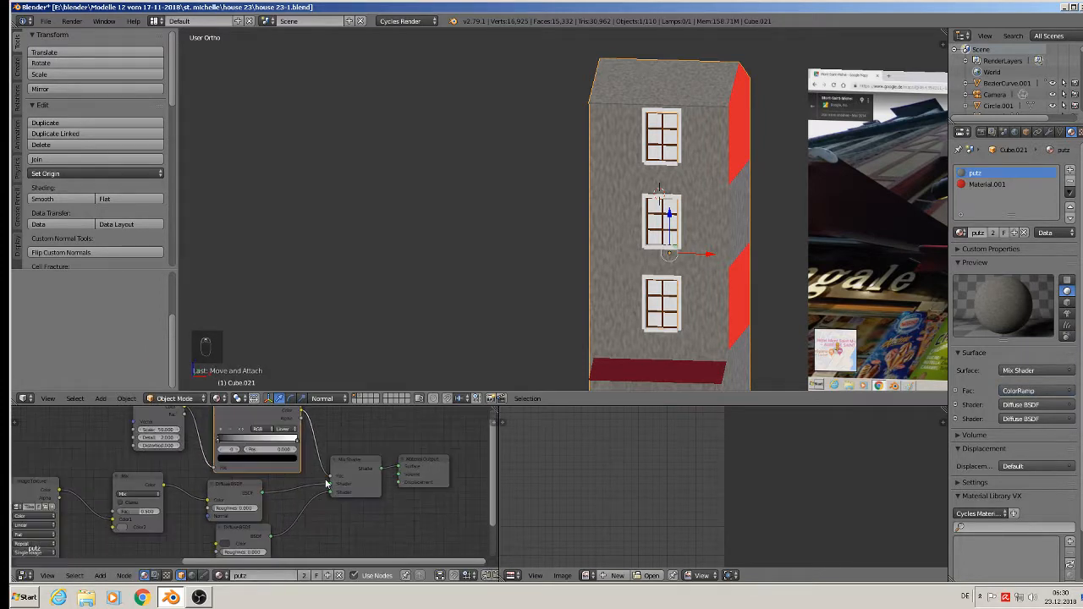
scroll(269, 495, "up", 1)
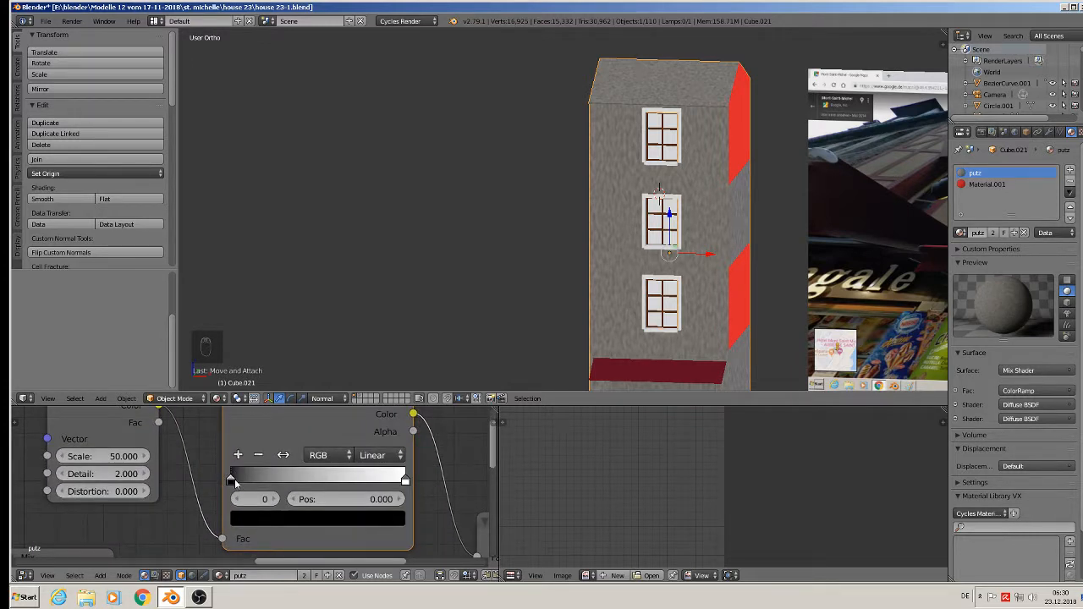
- Move the ColorRamp black stop to about 0.564 and nudge the white stop
left_click_drag(230, 479, 328, 479)
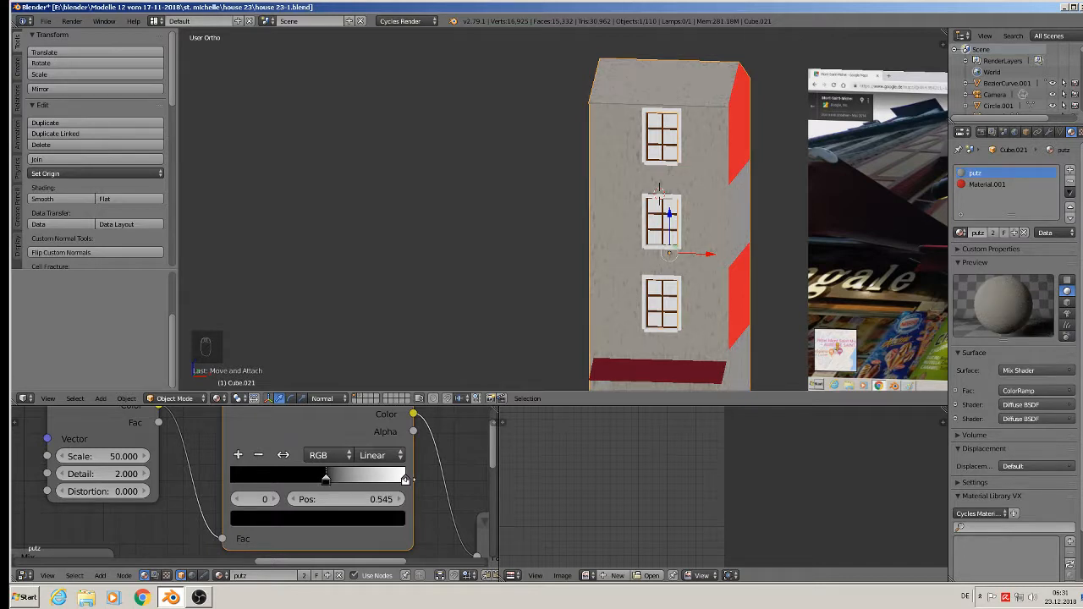
mouse_move(404, 479)
left_mouse_down()
mouse_move(362, 480)
mouse_move(407, 480)
left_mouse_up()
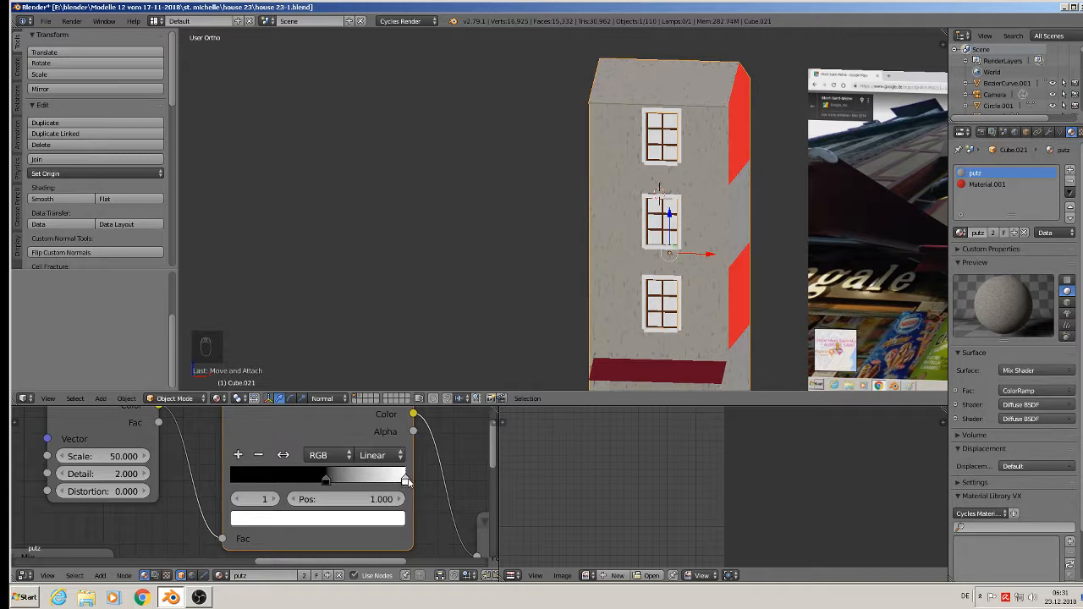
mouse_move(326, 480)
left_mouse_down()
mouse_move(338, 480)
mouse_move(328, 480)
left_mouse_up()
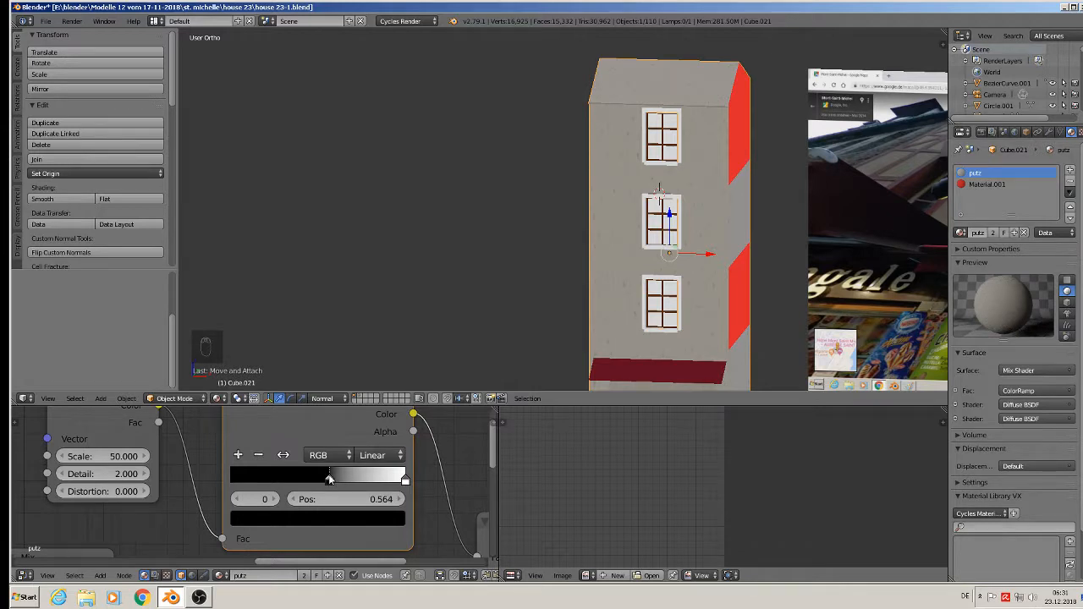
- Lighten the lower Diffuse BSDF colour to RGB 0.152 and raise its roughness to 0.575
scroll(330, 480, "down", 4)
middle_click_drag(385, 522, 289, 408)
scroll(274, 582, "down", 1)
scroll(163, 517, "up", 1)
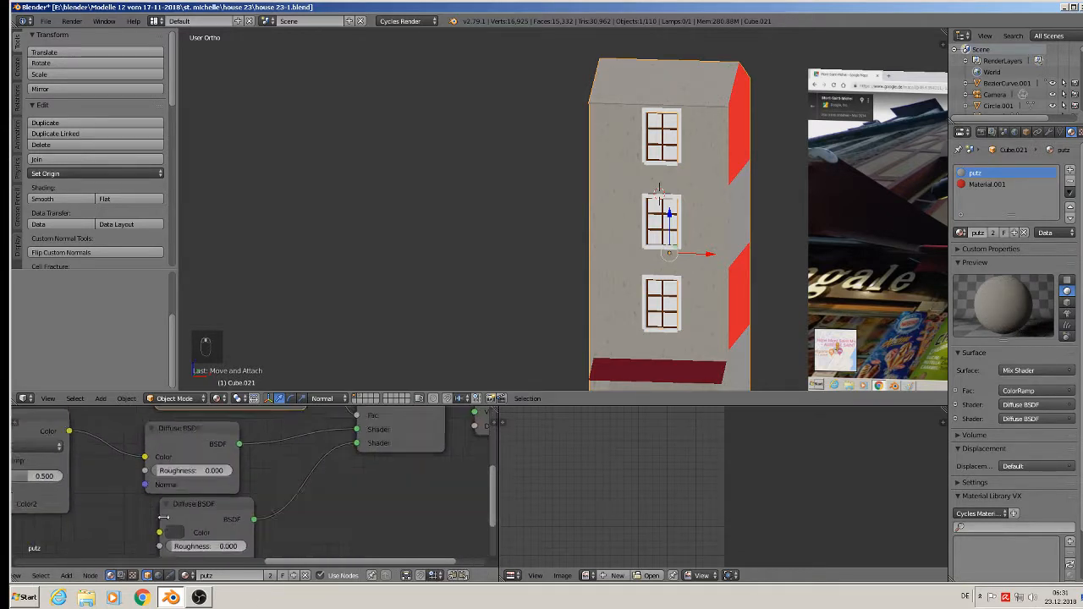
left_click(175, 536)
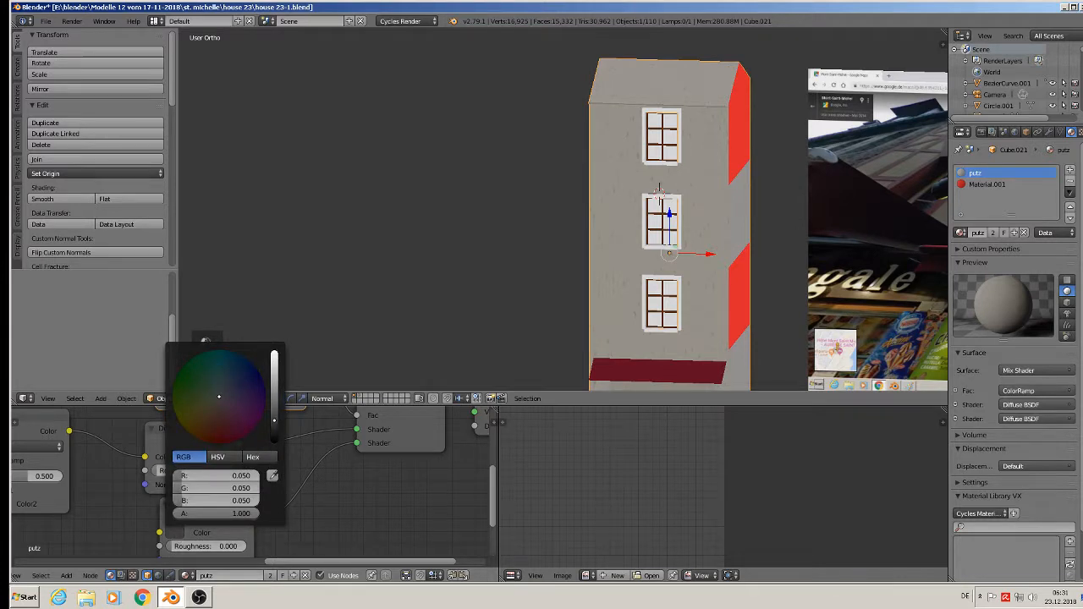
left_click(274, 412)
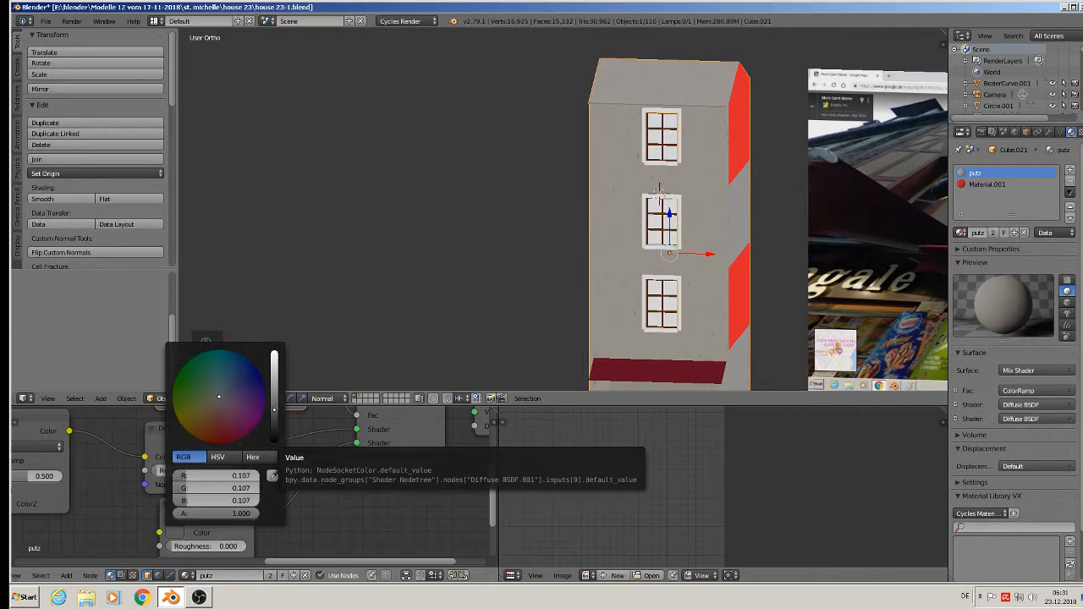
left_click(275, 406)
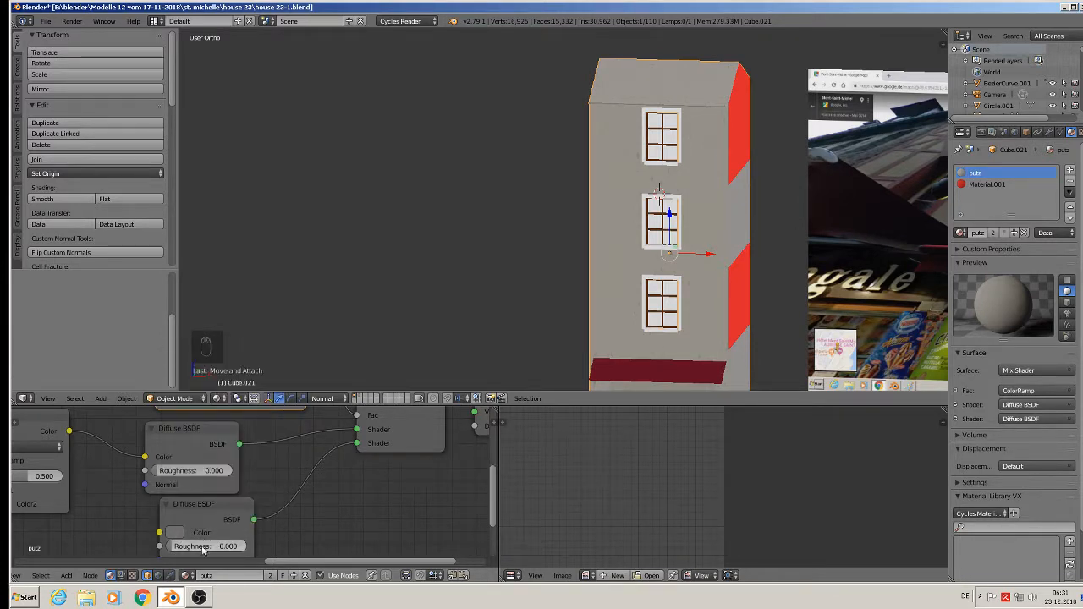
left_click_drag(205, 546, 239, 550)
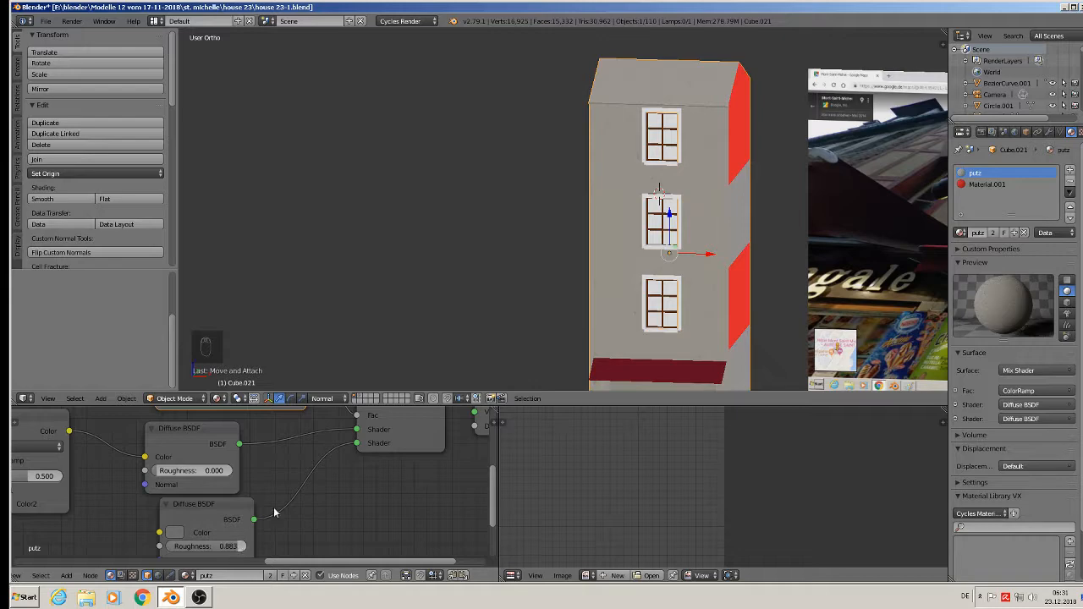
- Raise the upper Diffuse BSDF shader's roughness
middle_click_drag(273, 510, 330, 553)
scroll(329, 515, "down", 2)
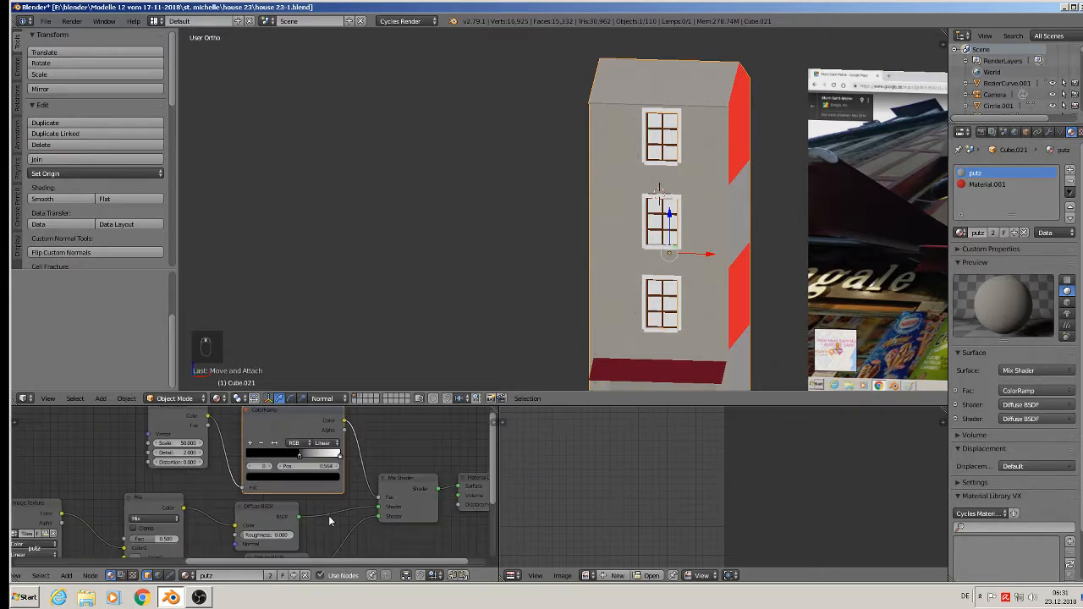
middle_click_drag(328, 515, 431, 430)
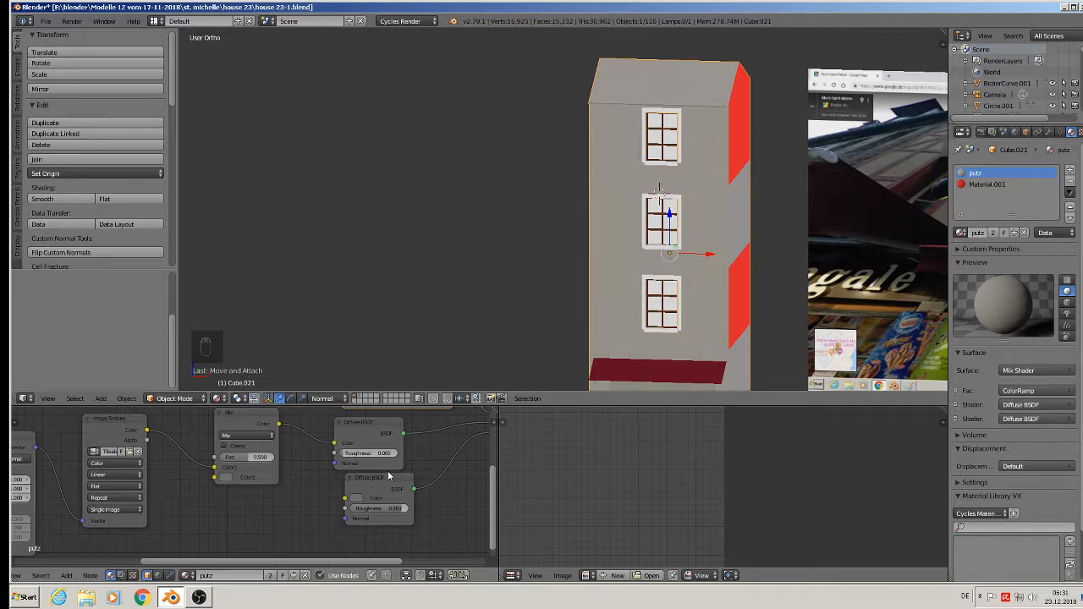
left_click_drag(381, 454, 427, 454)
scroll(653, 265, "up", 7)
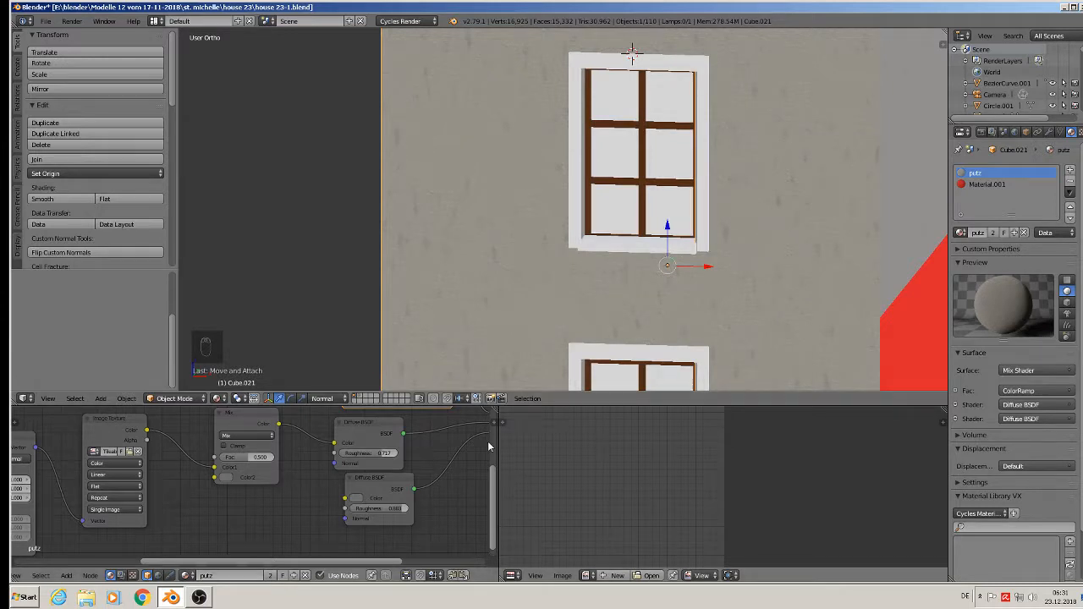
- Darken the lower Diffuse BSDF colour in its picker
left_click(356, 509)
left_click(360, 500)
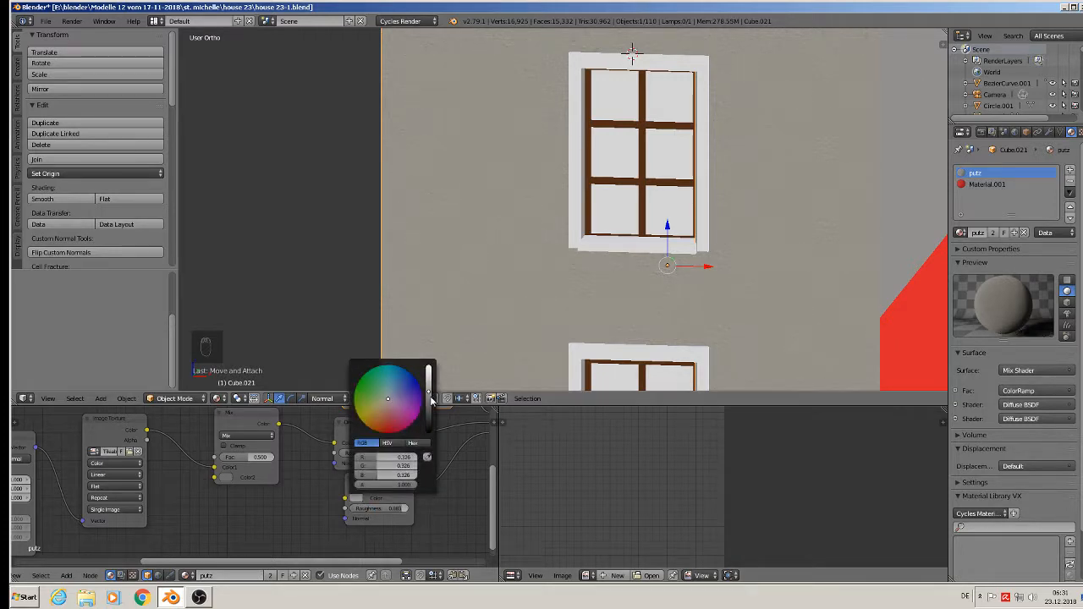
left_click_drag(428, 393, 431, 400)
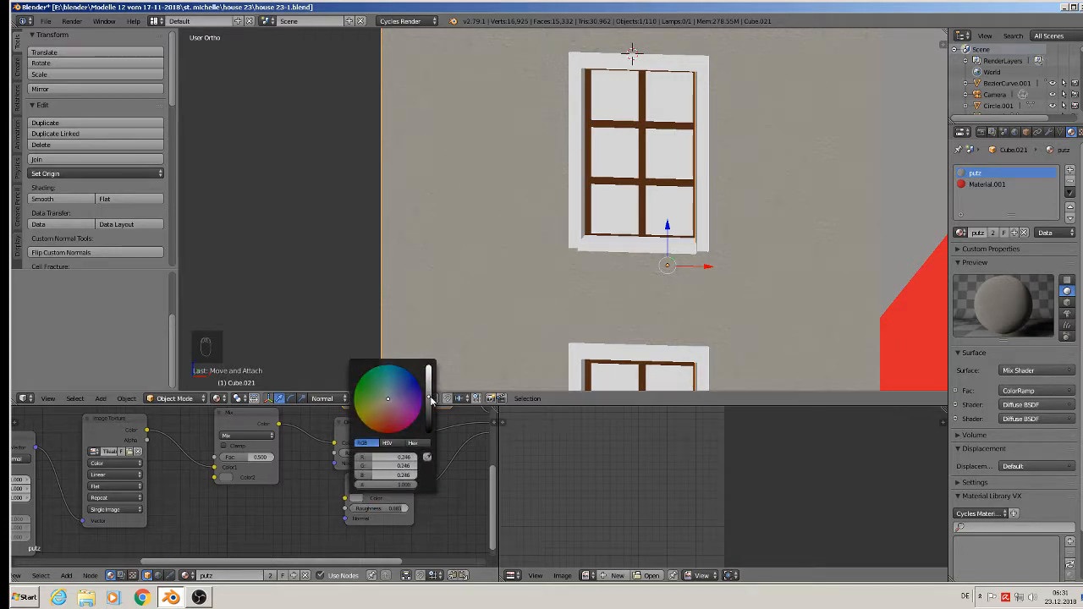
left_click_drag(384, 455, 292, 484)
- Shift the ColorRamp black stop left to 0.527 for lighter, sparsely flecked walls
middle_click_drag(238, 428, 237, 433)
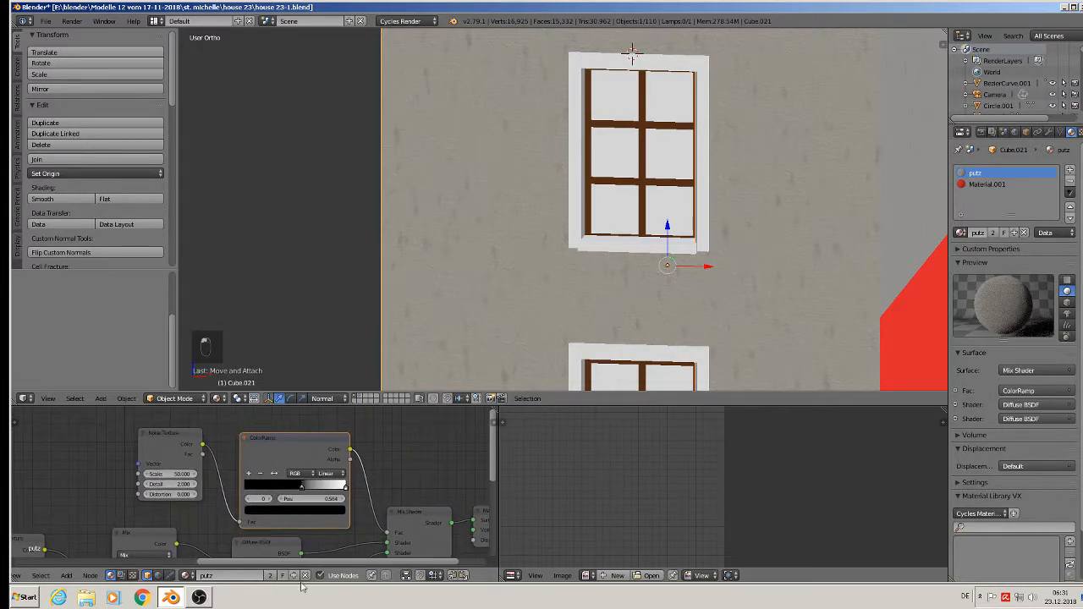
left_click_drag(301, 489, 298, 490)
left_click(177, 474)
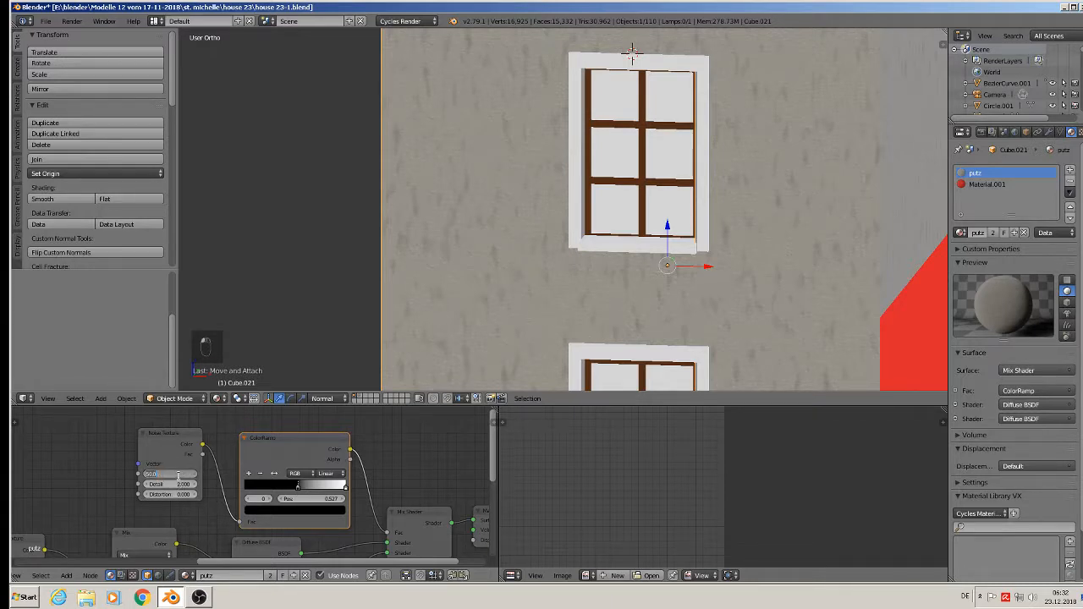
- Set the Noise Texture scale to 30, then orbit around the building to inspect the walls
key("Return")
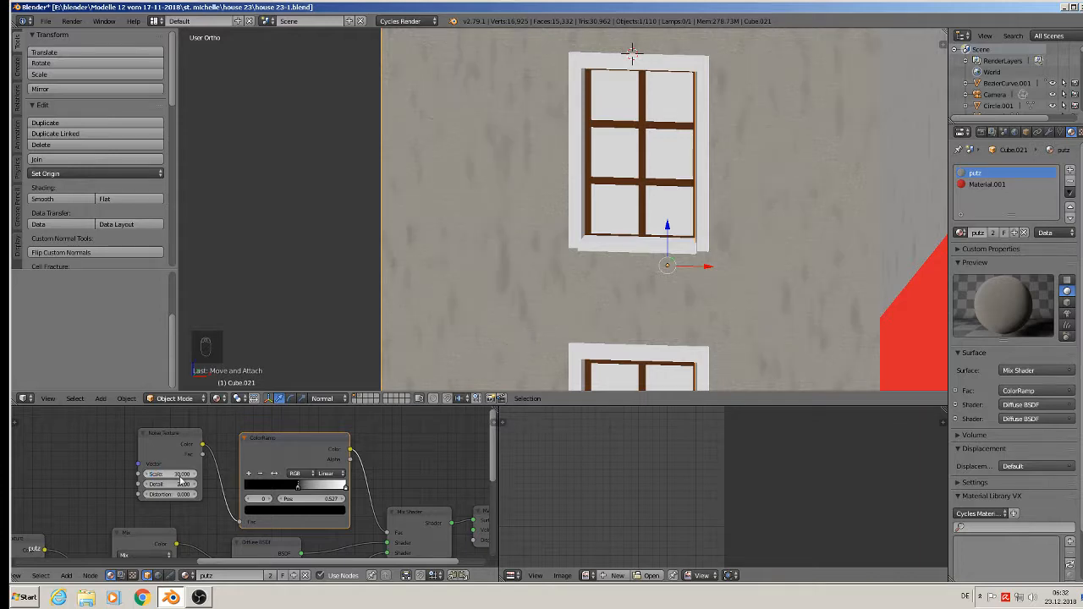
scroll(636, 218, "down", 6)
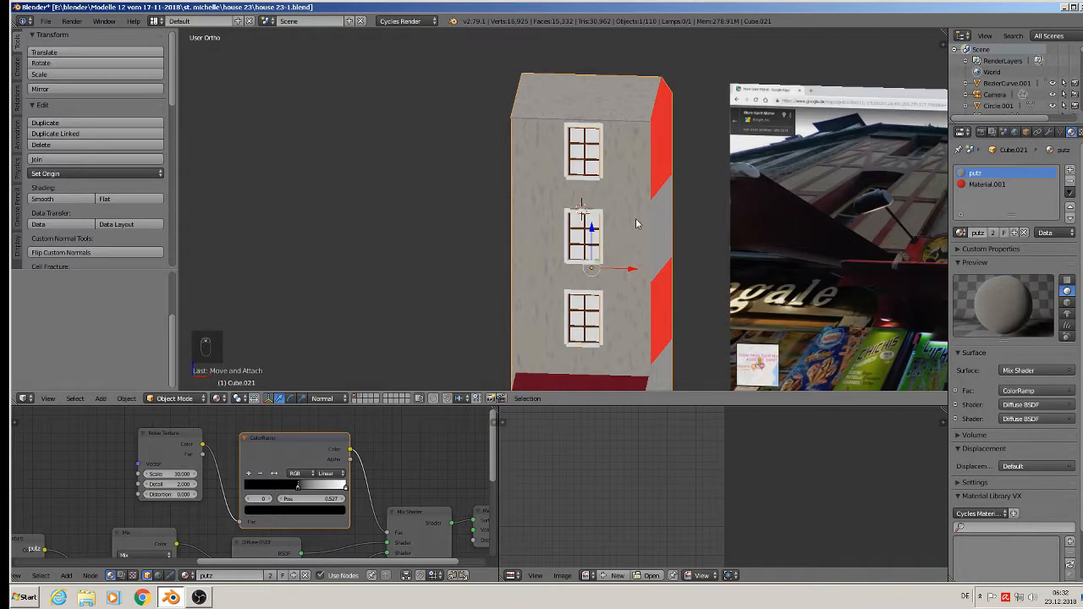
mouse_move(635, 220)
middle_mouse_down()
mouse_move(603, 207)
mouse_move(617, 194)
mouse_move(654, 200)
mouse_move(645, 212)
middle_mouse_up()
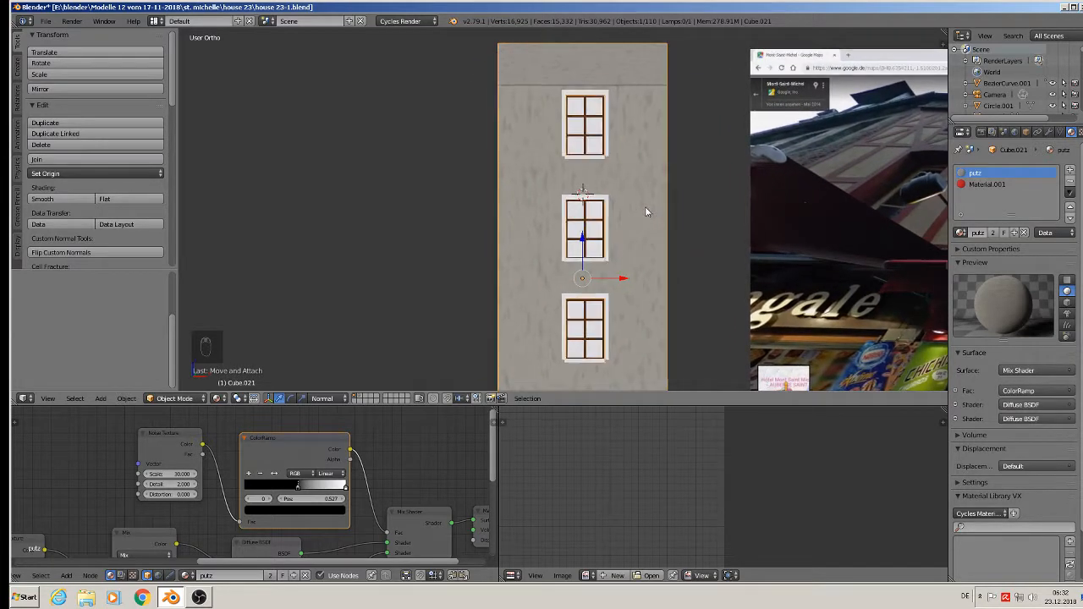
scroll(645, 212, "down", 2)
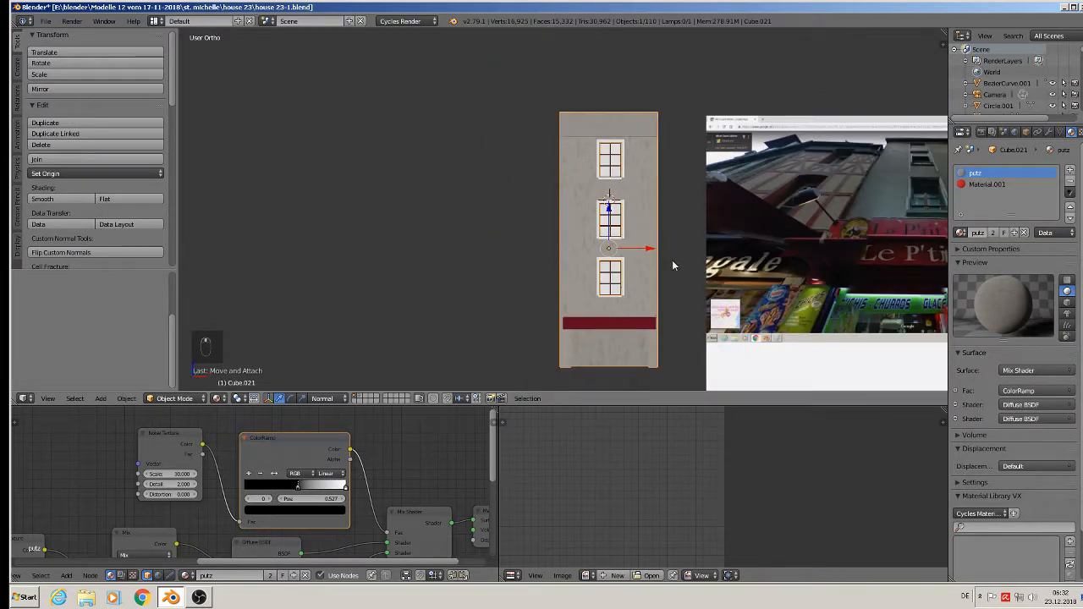
middle_click_drag(673, 266, 592, 270)
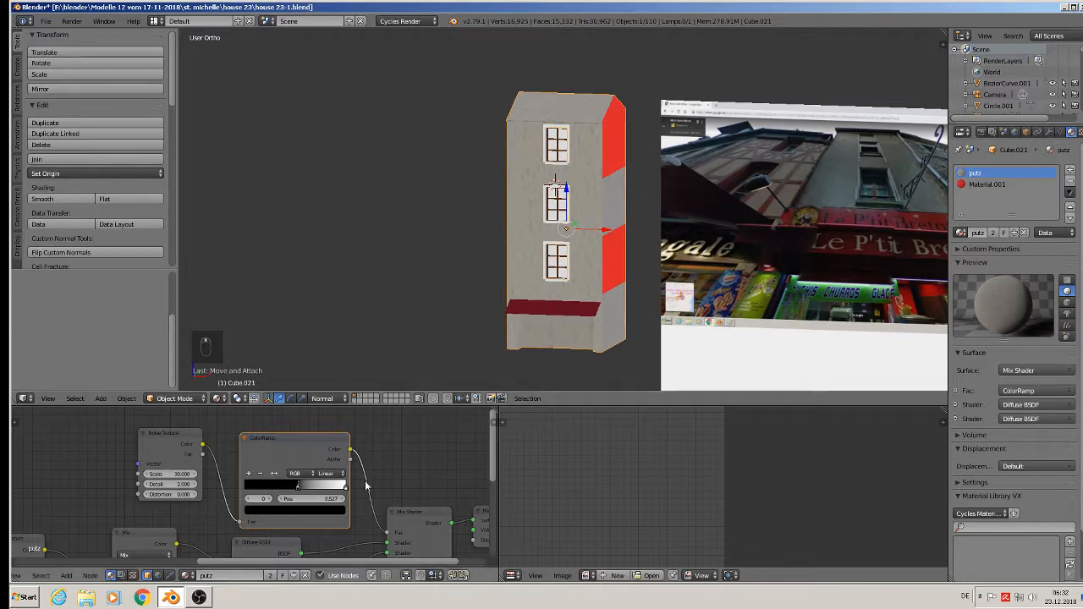
middle_click_drag(341, 526, 355, 457)
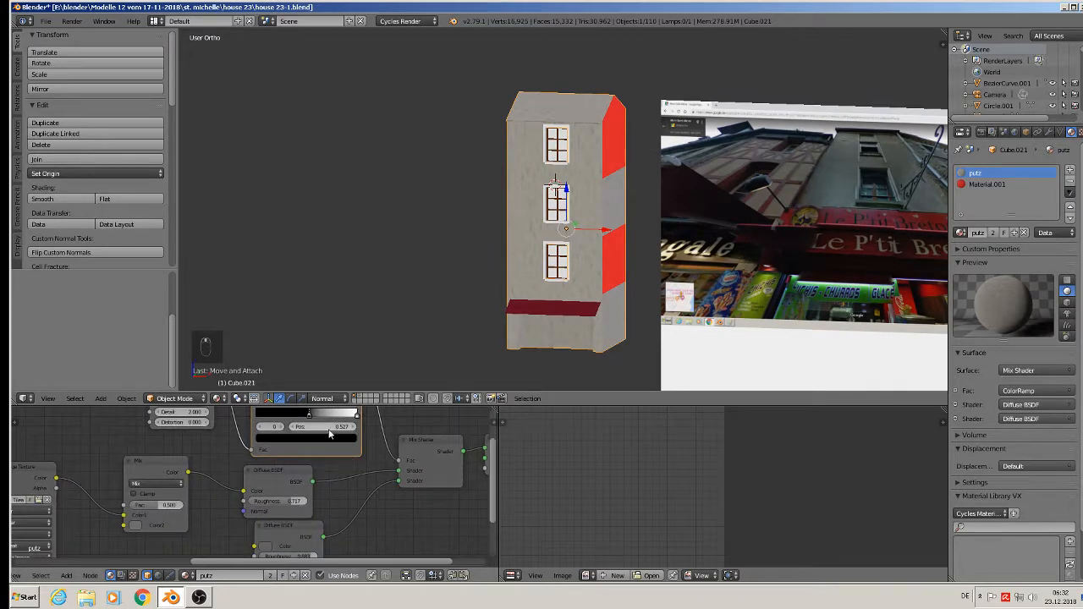
scroll(330, 433, "up", 1)
middle_click_drag(342, 470, 433, 515)
- Brighten the lower Diffuse BSDF colour slightly
left_click(339, 471)
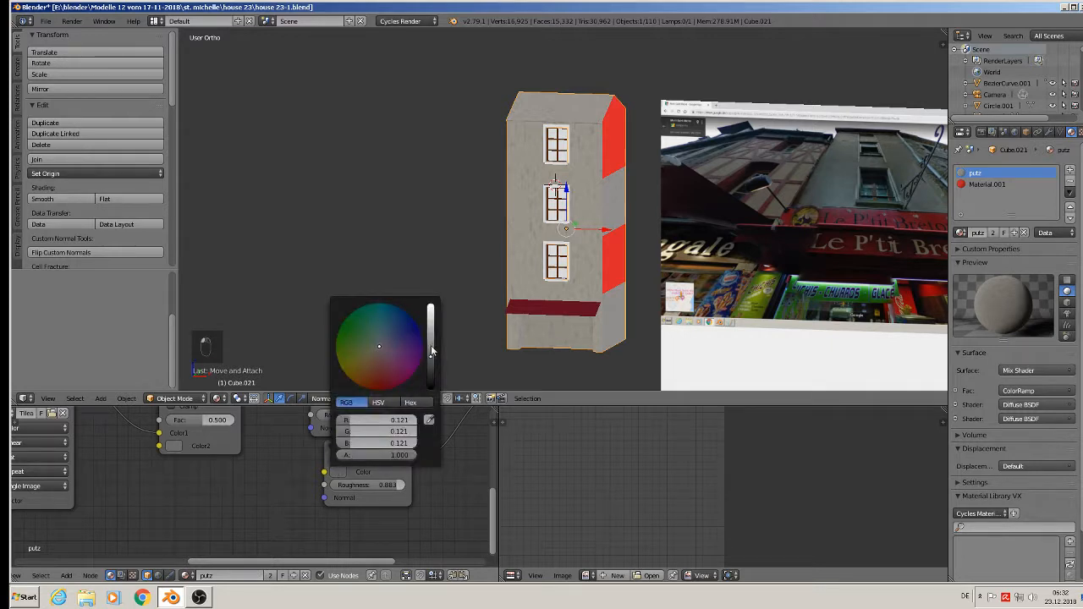
mouse_move(430, 356)
left_mouse_down()
mouse_move(431, 336)
mouse_move(431, 356)
left_mouse_up()
left_click_drag(431, 355, 430, 326)
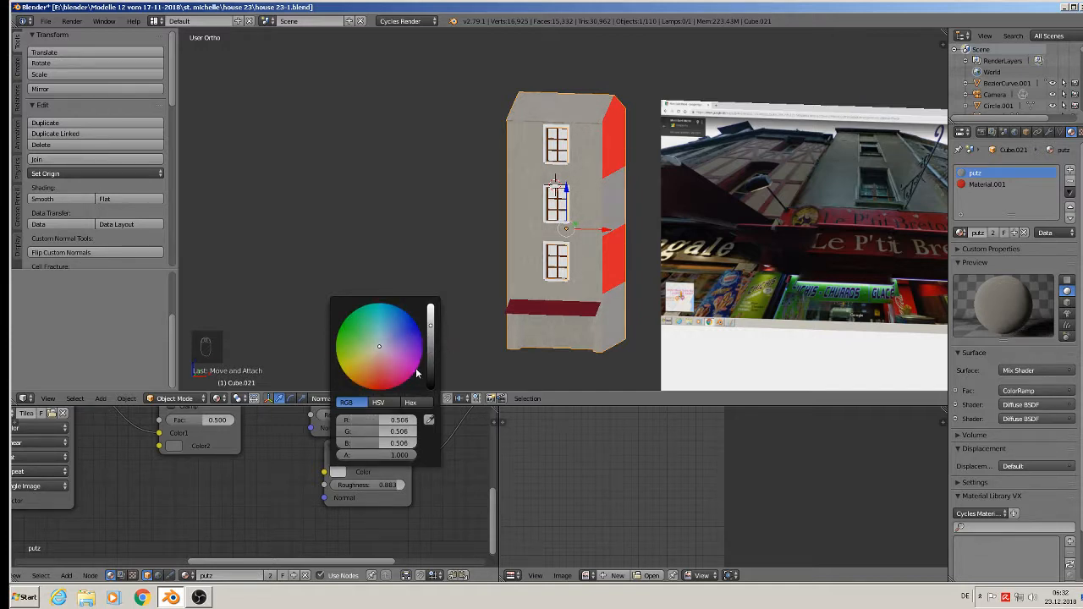
scroll(416, 373, "down", 5)
scroll(416, 373, "up", 1)
scroll(416, 373, "down", 1)
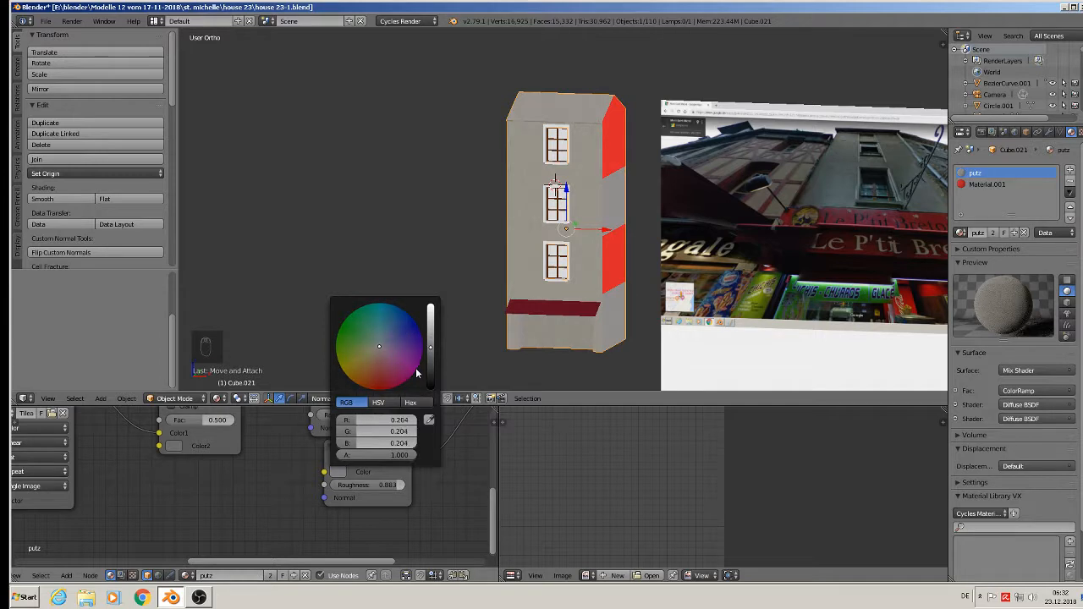
left_click(416, 373)
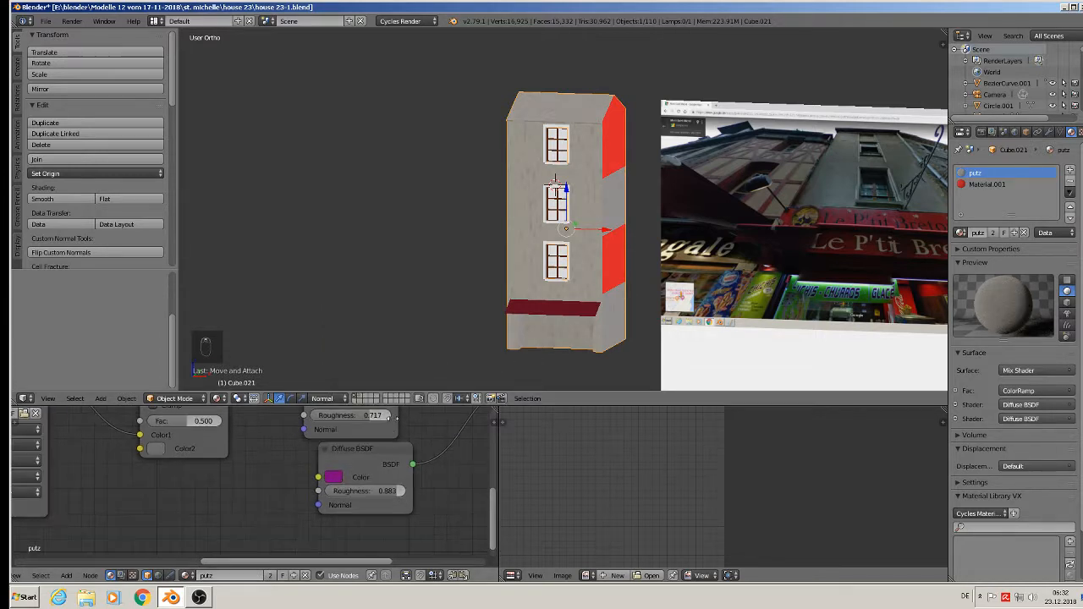
scroll(415, 423, "up", 1)
- Change the lower diffuse colour to a slightly brighter neutral grey, about RGB 0.229, 0.201, 0.222
left_click(335, 477)
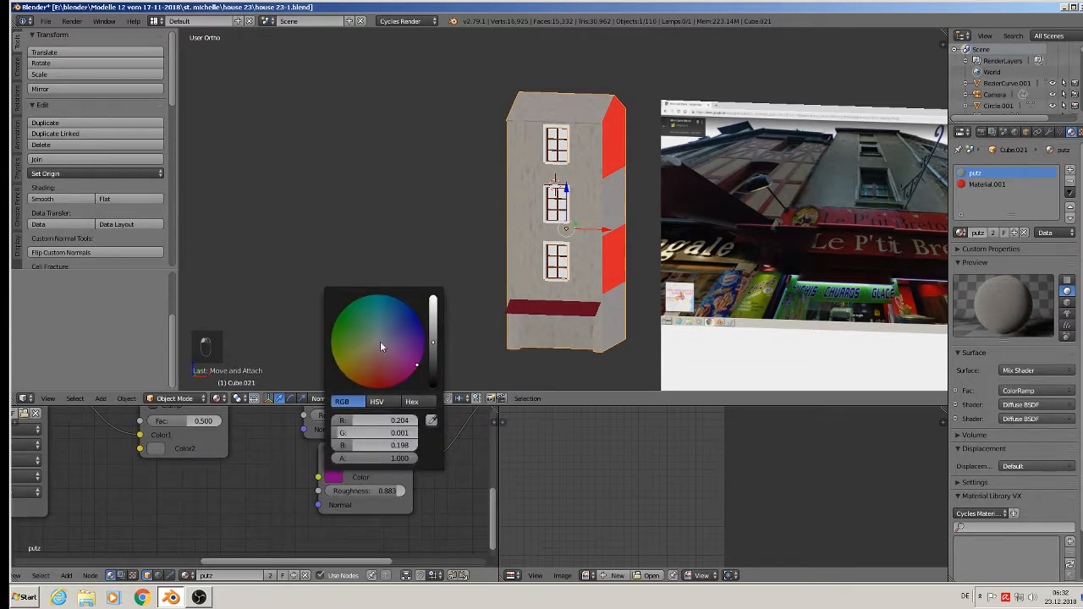
left_click(377, 348)
left_click_drag(375, 343, 379, 343)
left_click(433, 343)
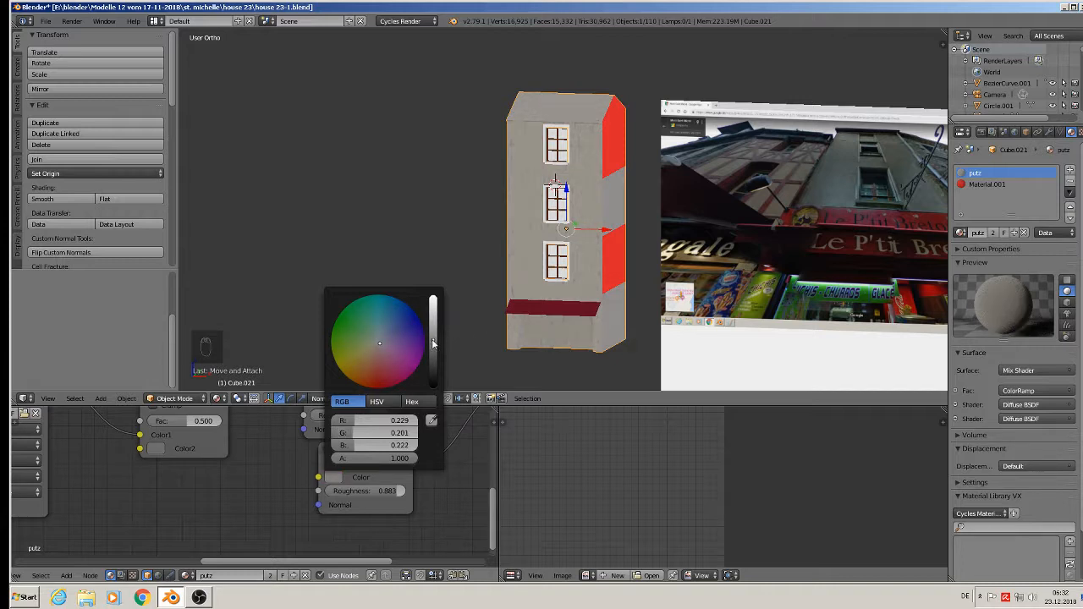
scroll(590, 225, "up", 4)
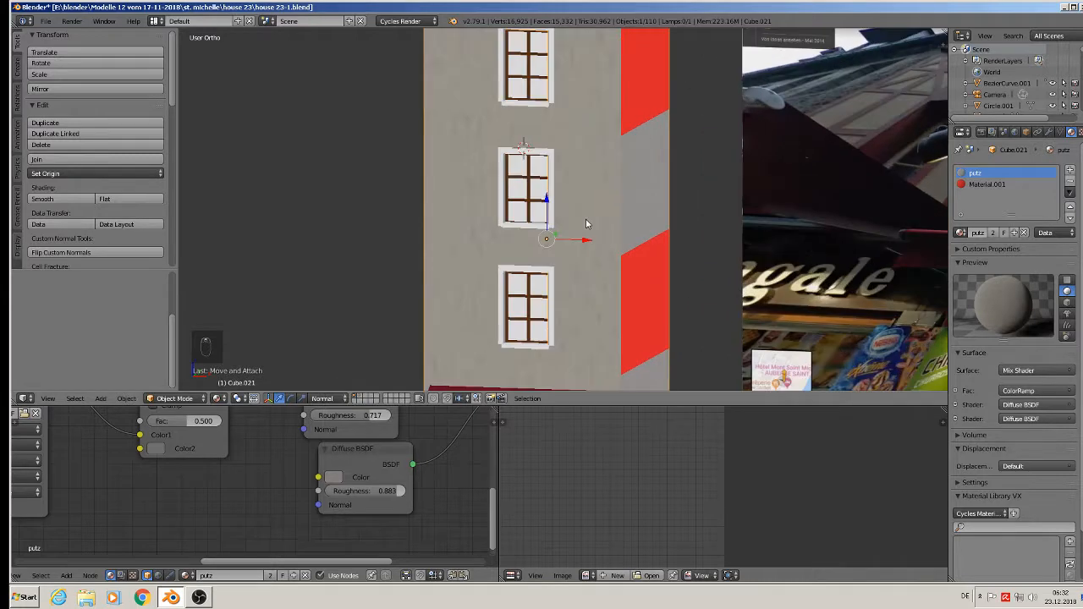
scroll(587, 234, "down", 4)
- View the facade from the front beside the reference photo
middle_click_drag(609, 246, 518, 265, "shift")
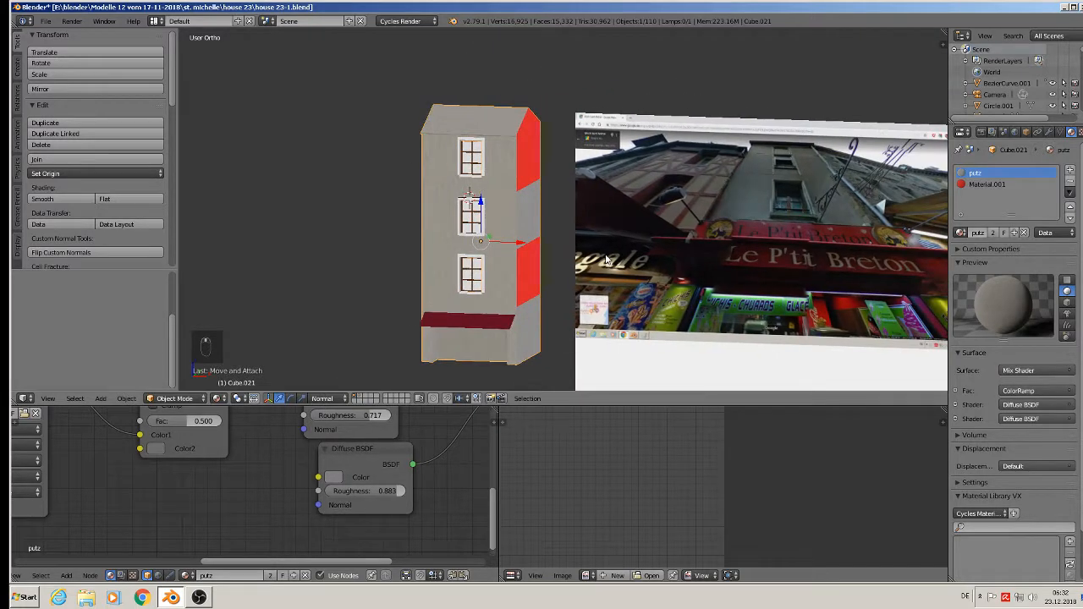
key("KP_1")
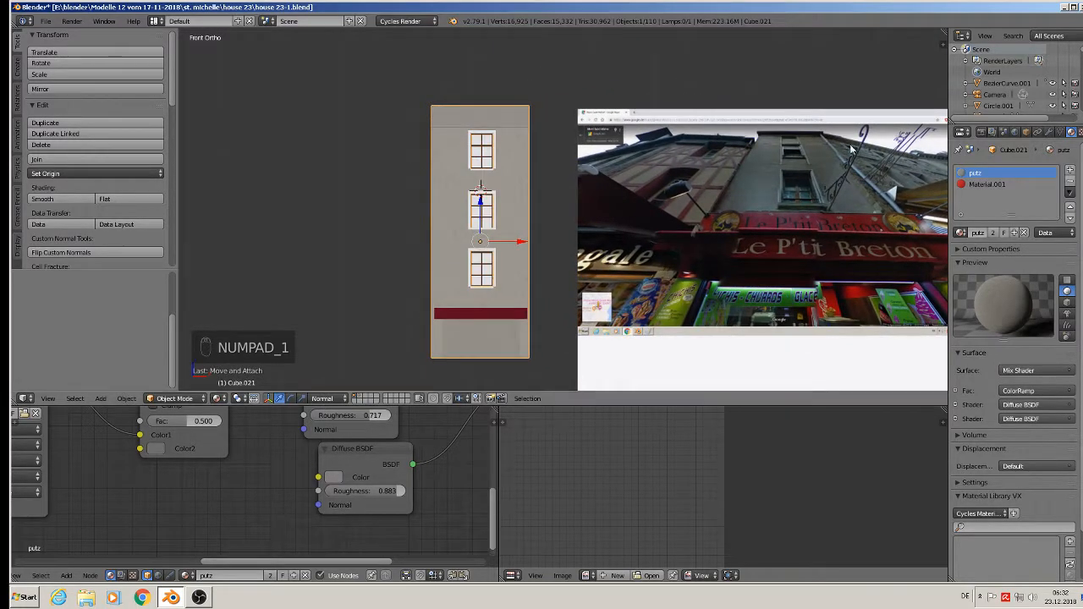
scroll(771, 207, "up", 8)
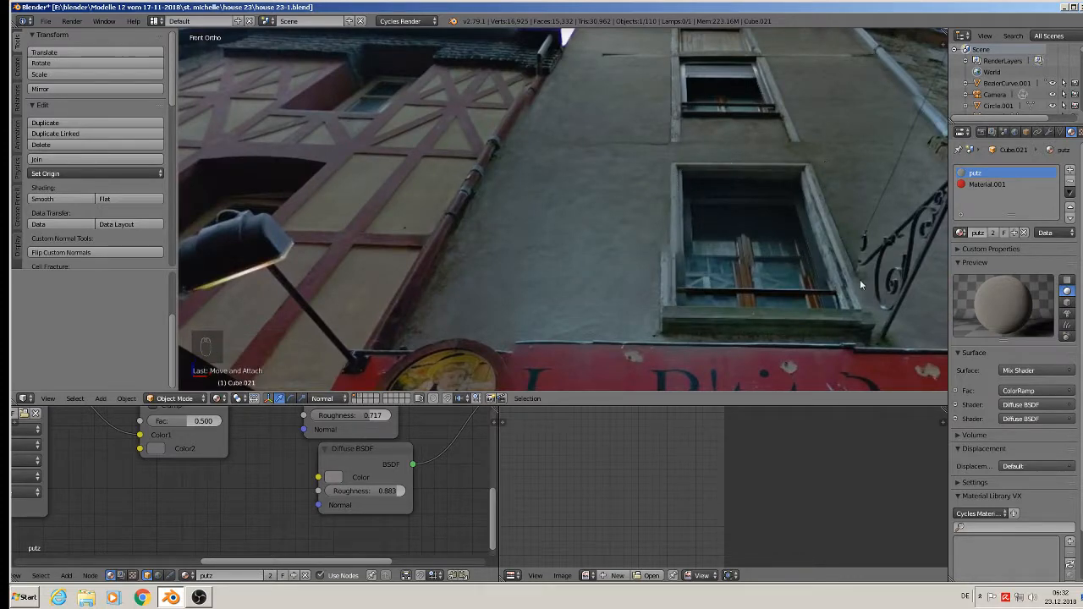
scroll(832, 236, "down", 5)
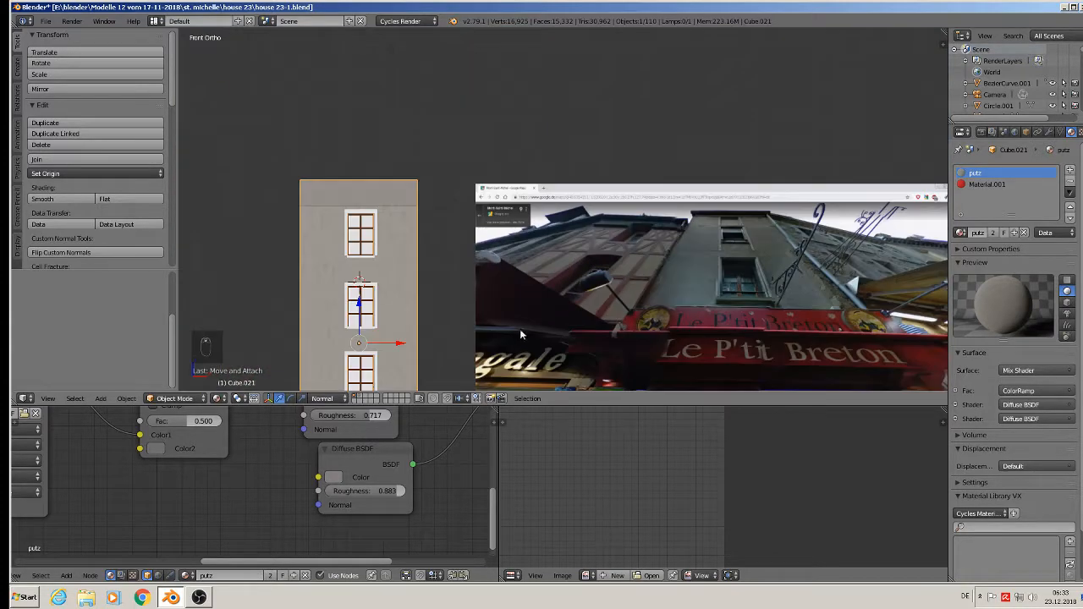
scroll(519, 329, "up", 6)
- Select window surround Cube.031, add a material slot, and assign stone 4
right_click(471, 103)
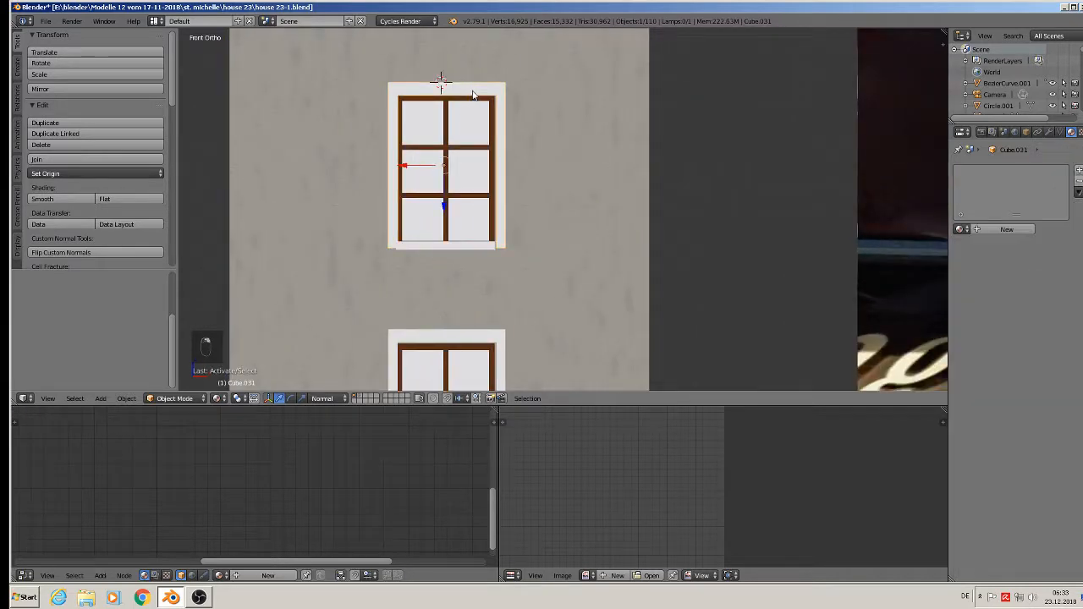
left_click(962, 228)
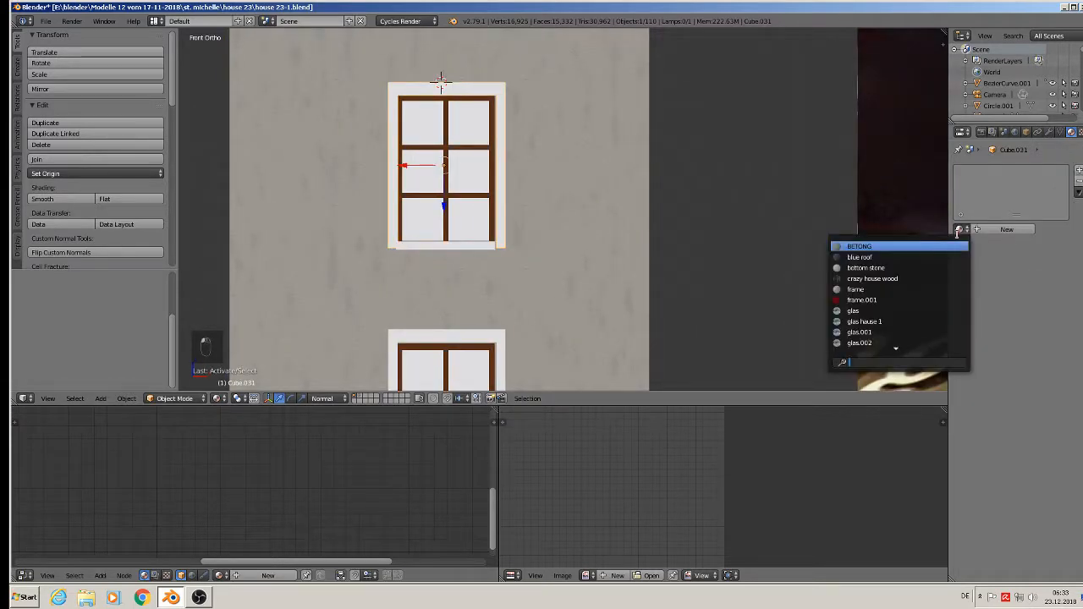
left_click(1078, 171)
left_click(962, 229)
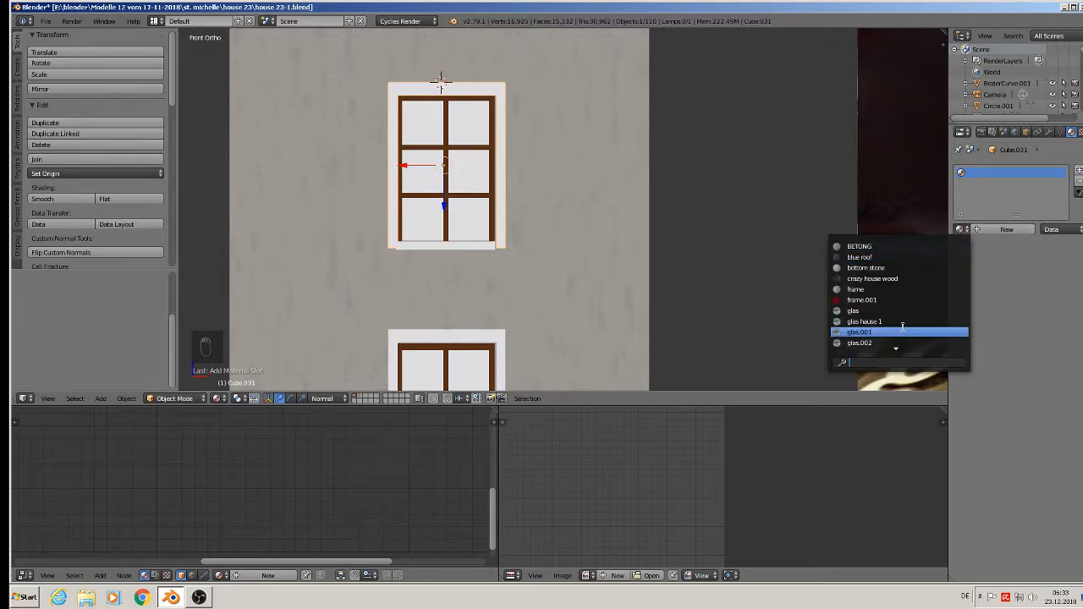
type("st")
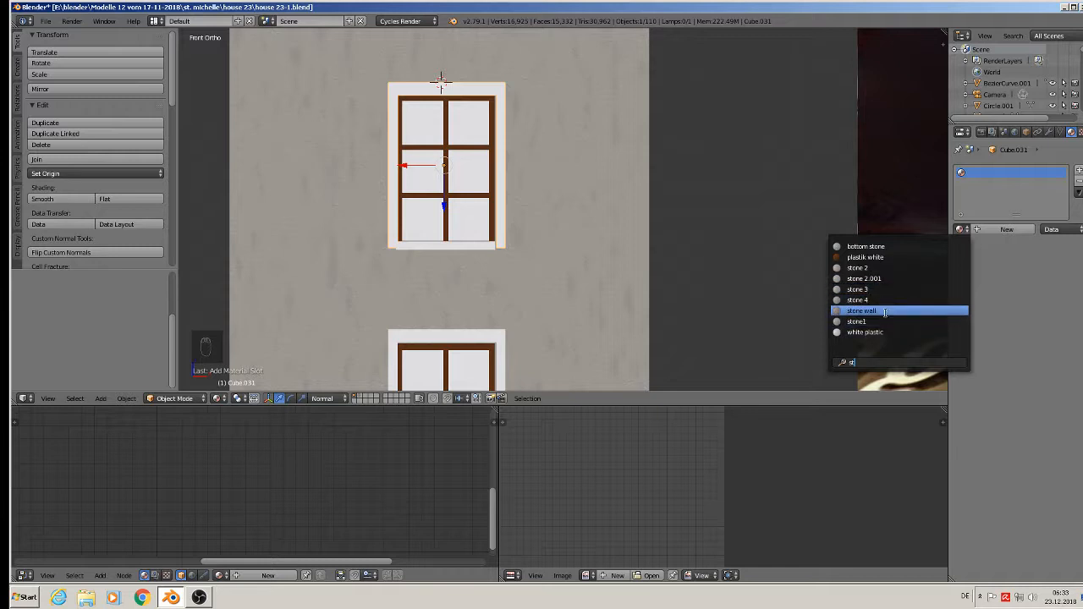
key("Down")
left_click(885, 300)
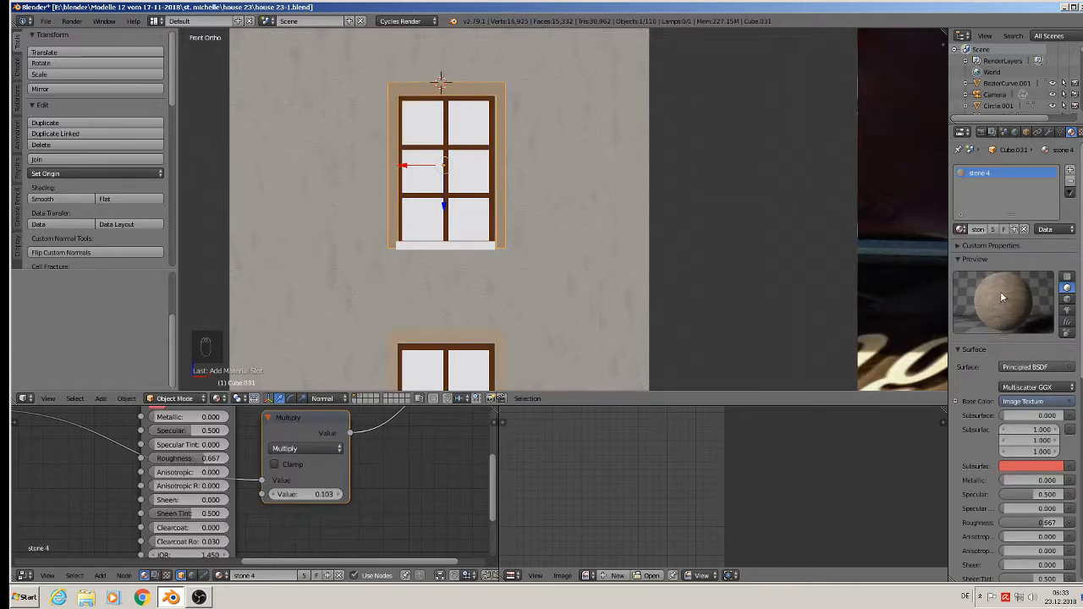
- Try stone 3 and then stone 2.001 on the window surround
left_click(961, 229)
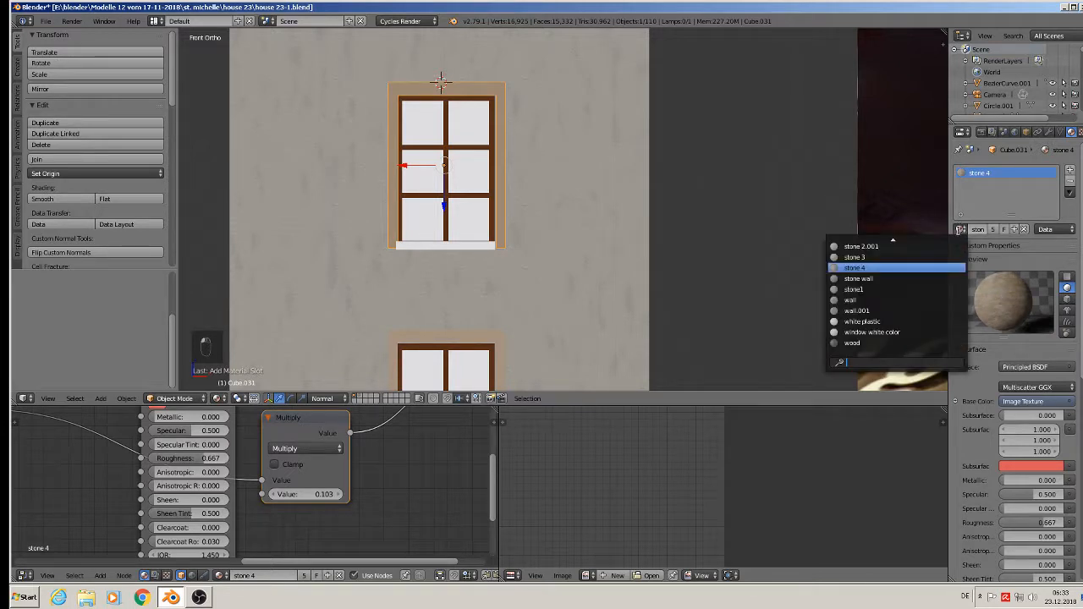
left_click(902, 258)
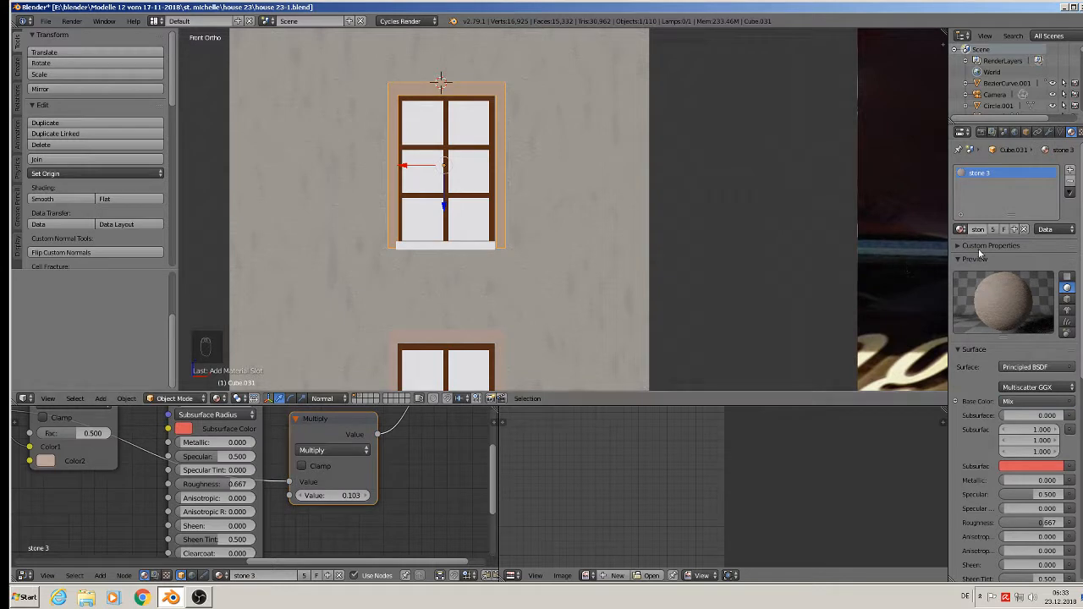
left_click(961, 229)
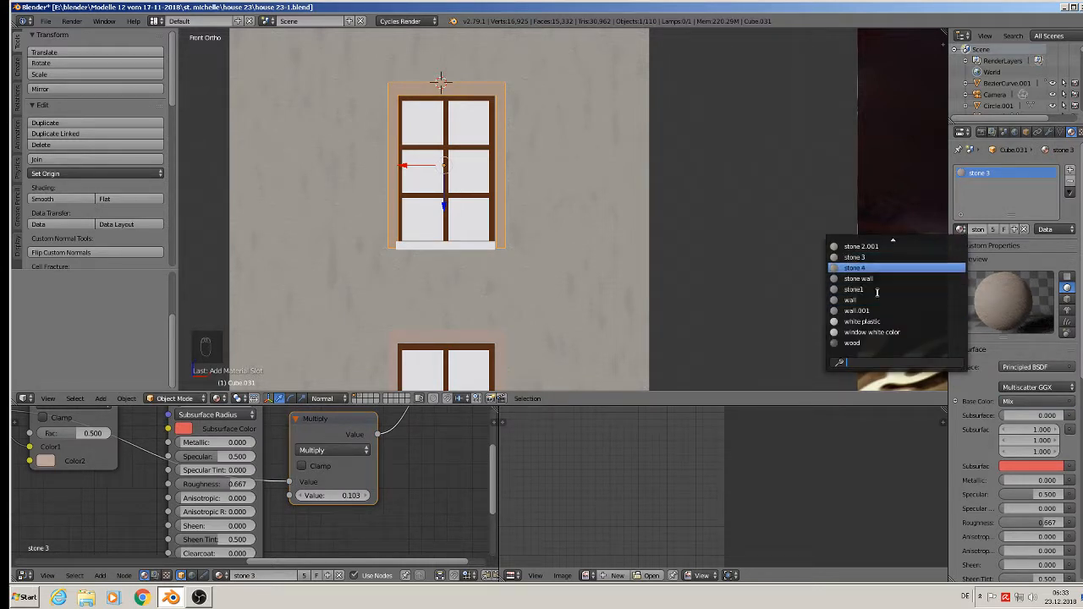
left_click(875, 246)
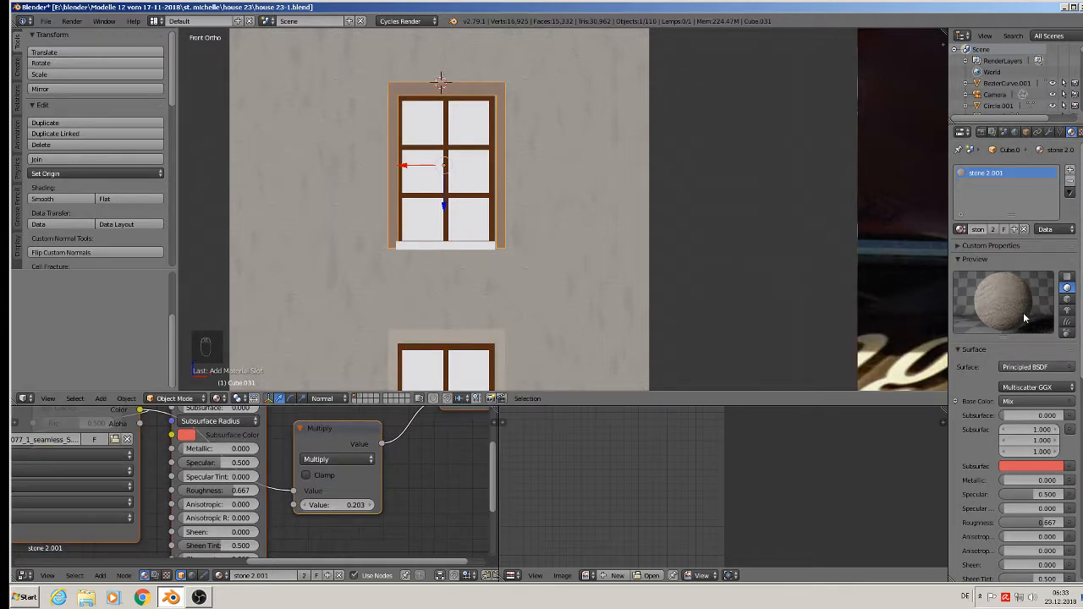
- Assign the stone 2 material to the window surround
left_click(961, 229)
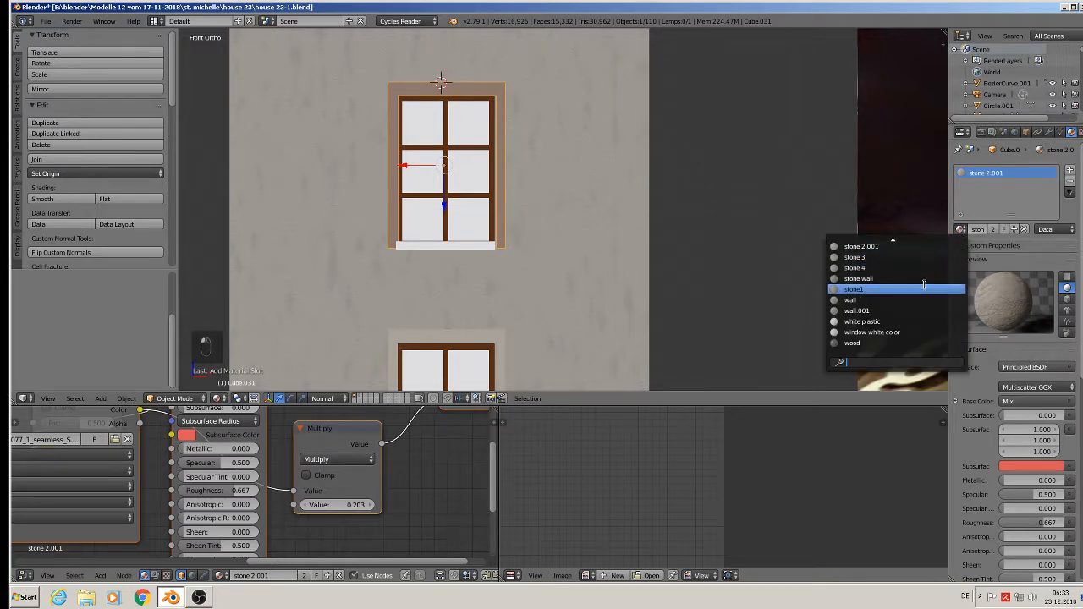
scroll(924, 284, "up", 1)
scroll(924, 284, "up", 2)
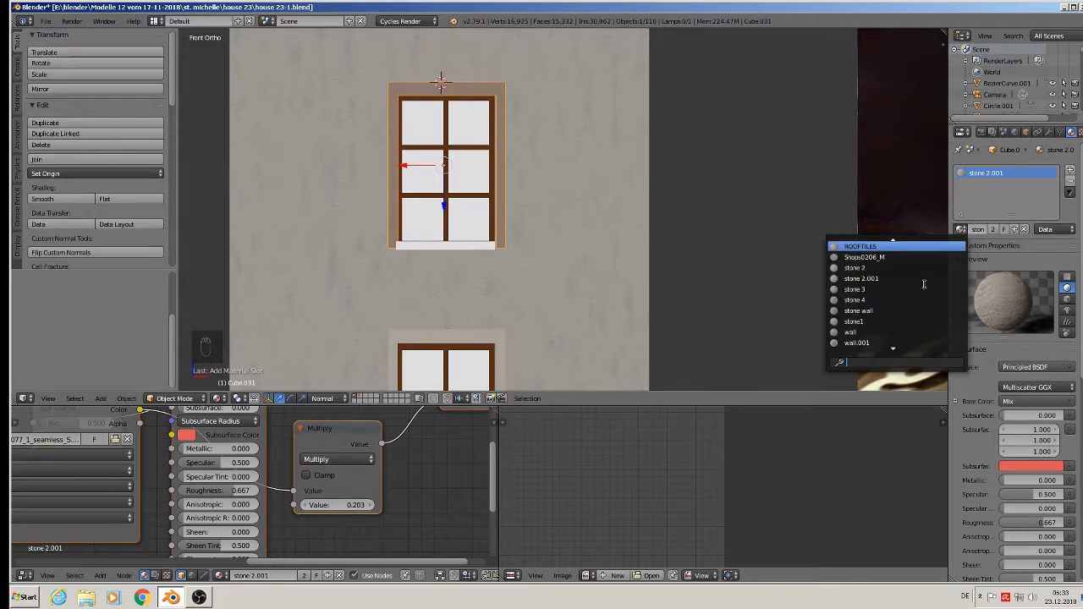
scroll(924, 284, "up", 4)
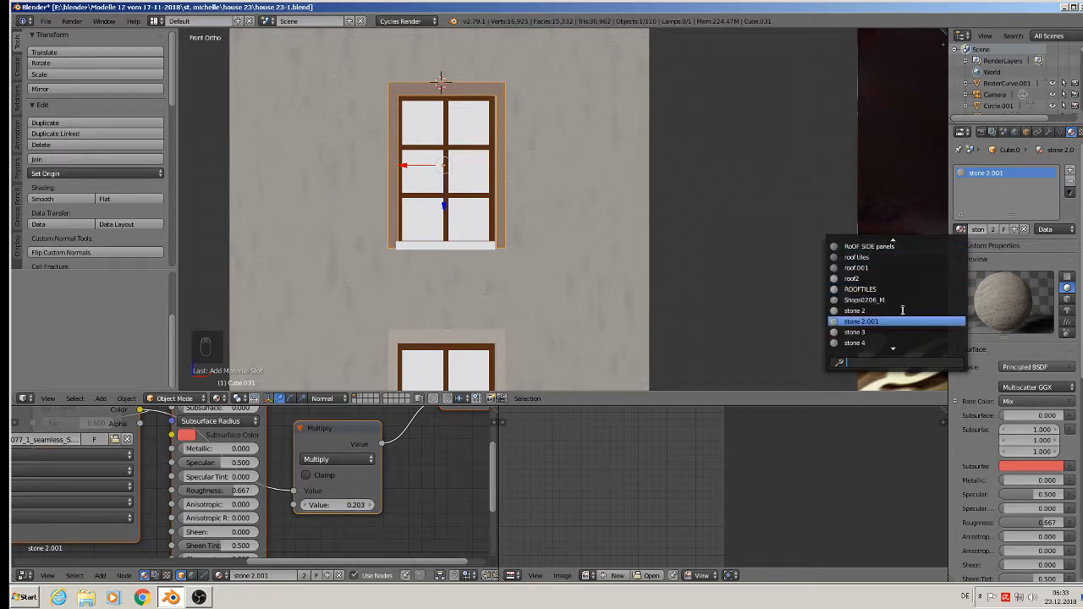
left_click(903, 311)
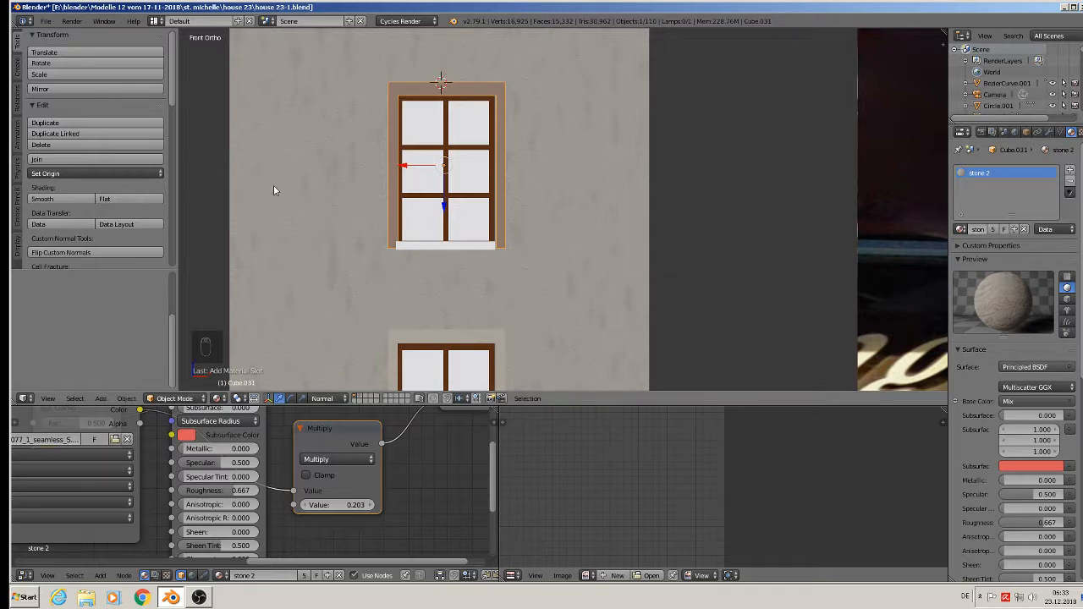
scroll(430, 161, "up", 3)
scroll(455, 195, "down", 1)
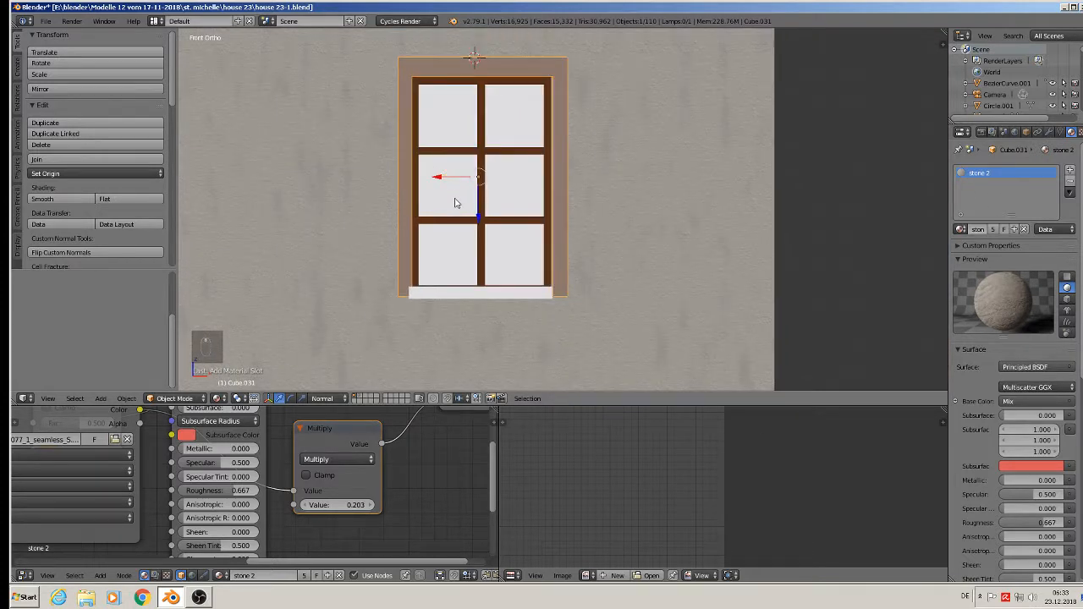
- Project the whole window surround's UVs from the front view
key("Tab")
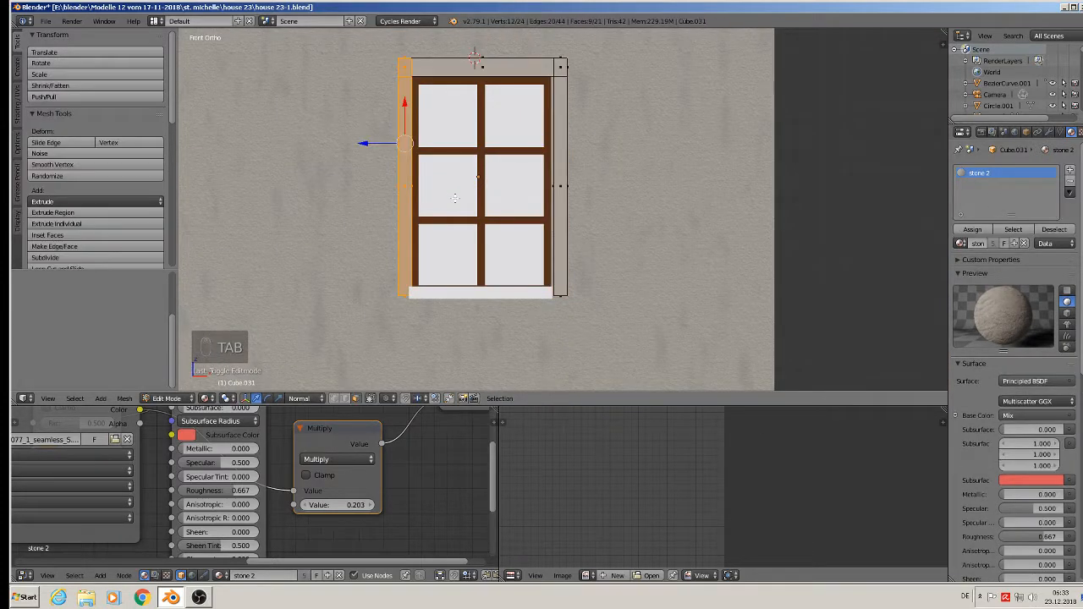
key("a")
key("a")
key("a")
key("a")
key("u")
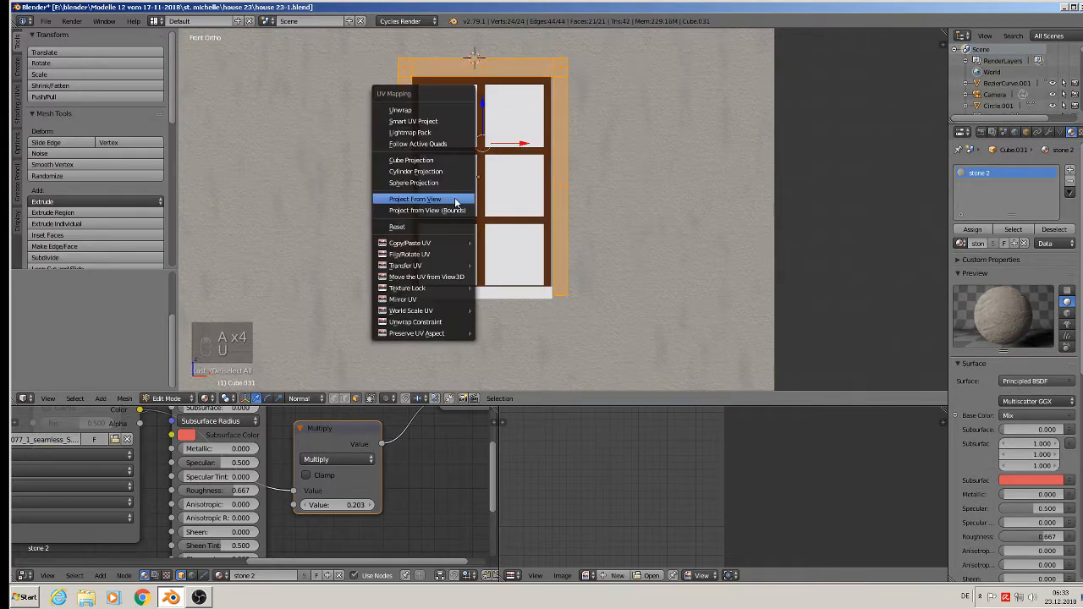
left_click(414, 199)
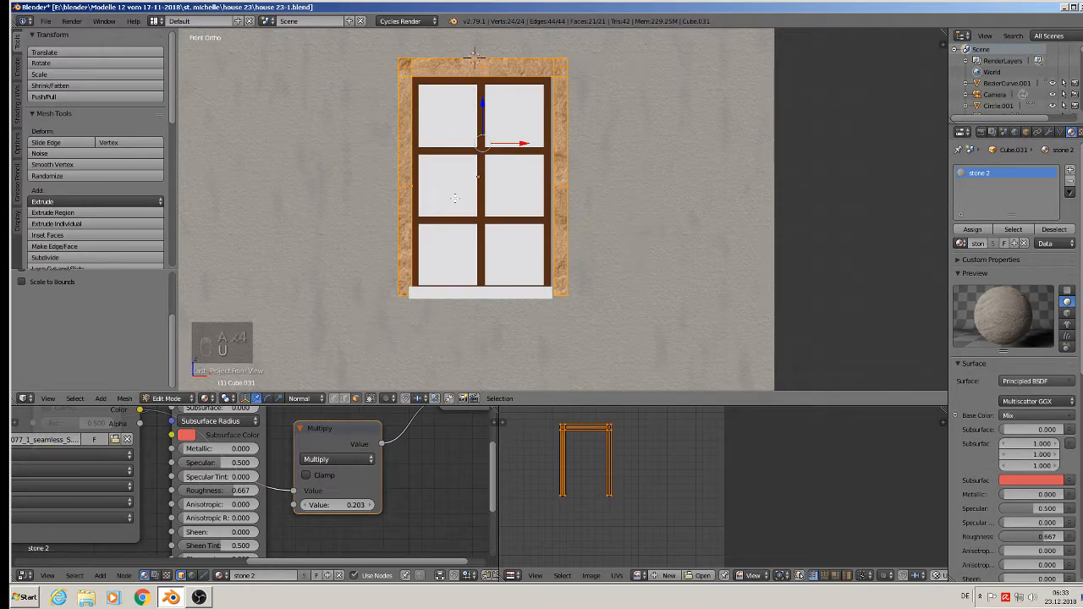
key("Tab")
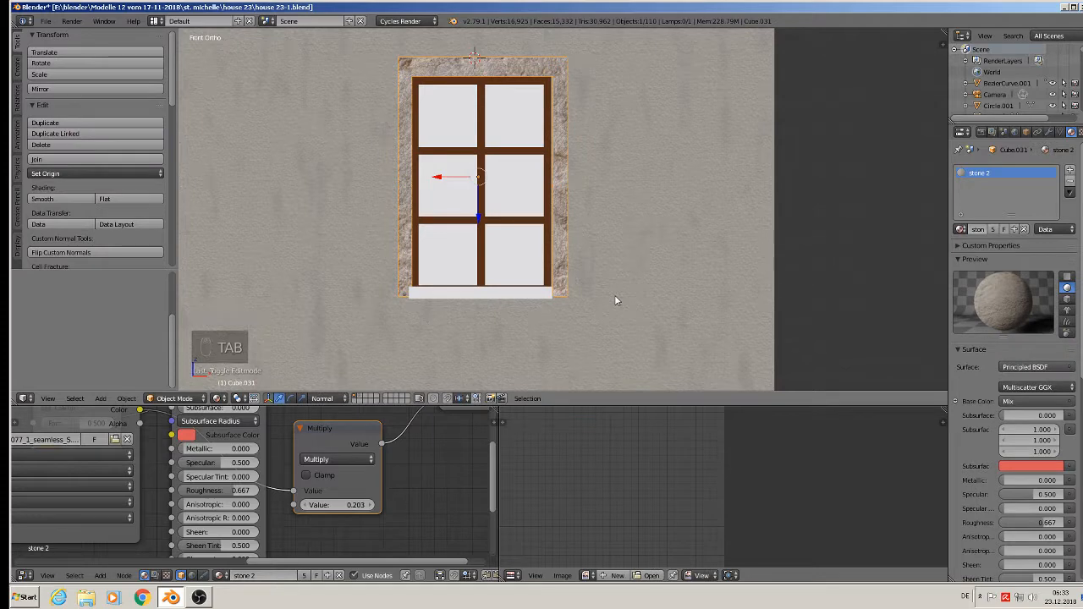
- Scale the surround's UVs up for a finer stone pattern
key("Tab")
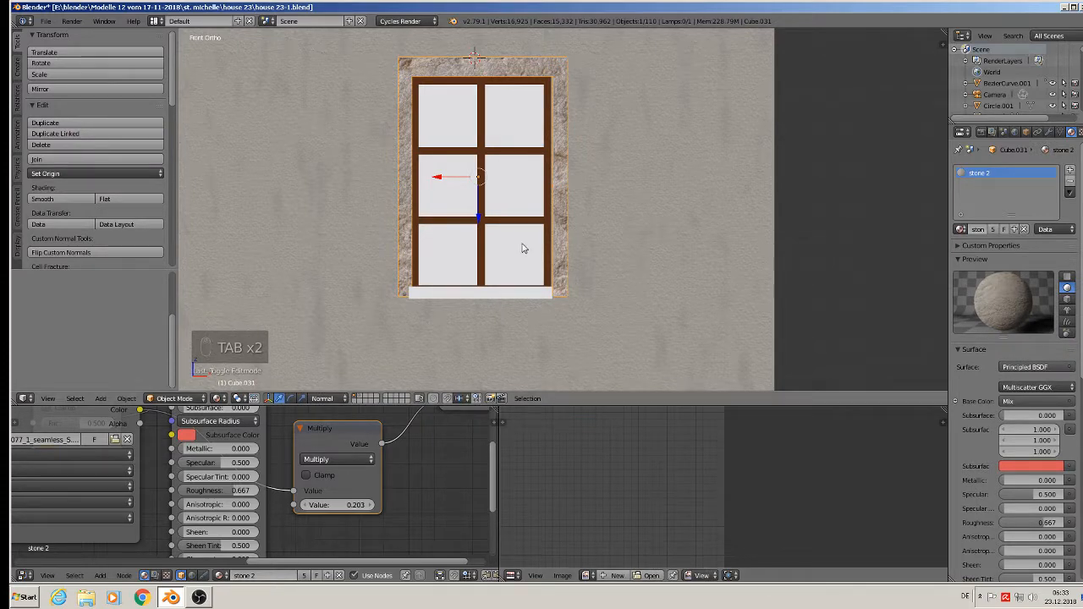
key("Tab")
key("s")
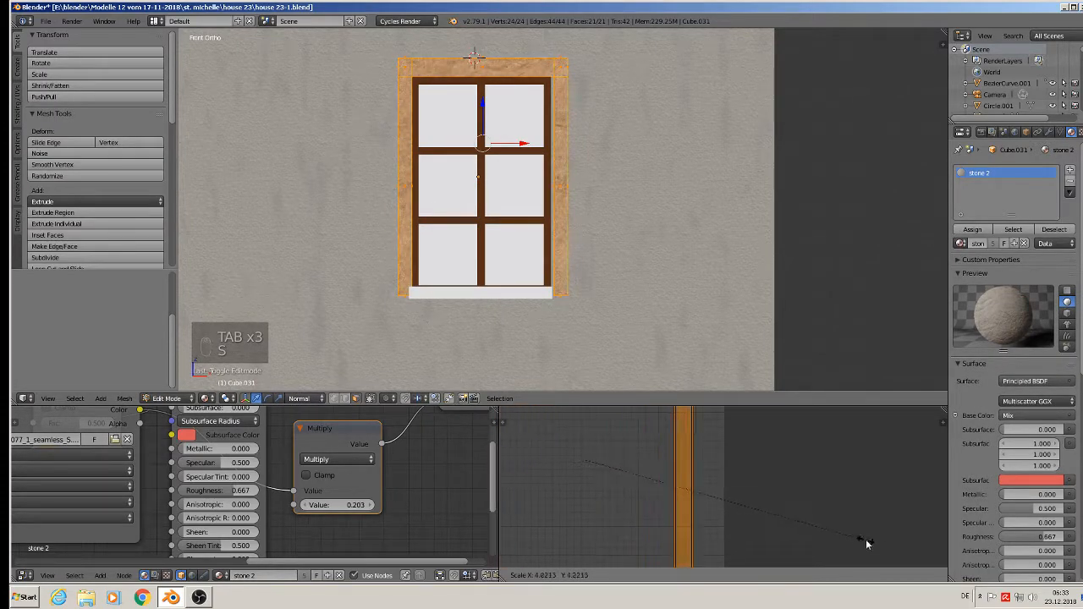
left_click(527, 407)
key("Tab")
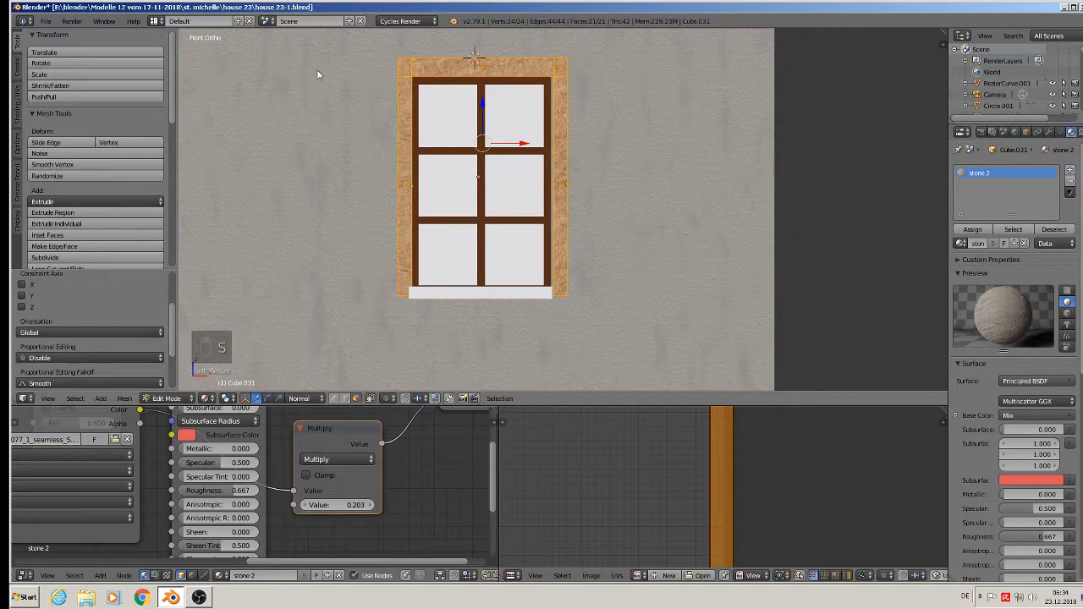
- Pan to the second window and select the lower window sill
scroll(568, 181, "down", 3)
middle_click_drag(587, 266, 465, 198, "shift")
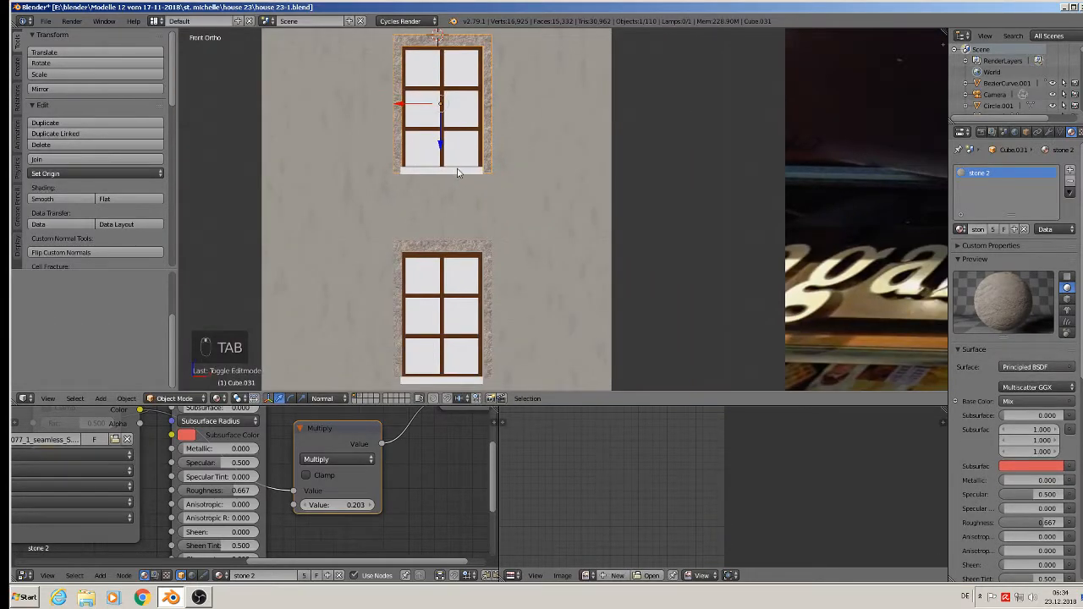
scroll(456, 172, "down", 3)
scroll(457, 172, "up", 3)
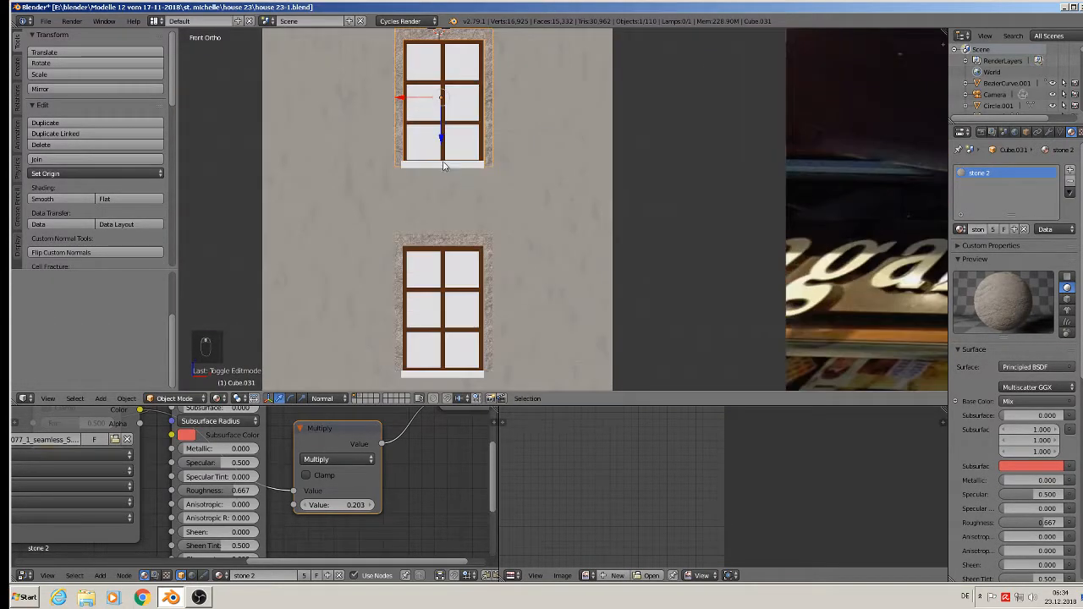
right_click(448, 373)
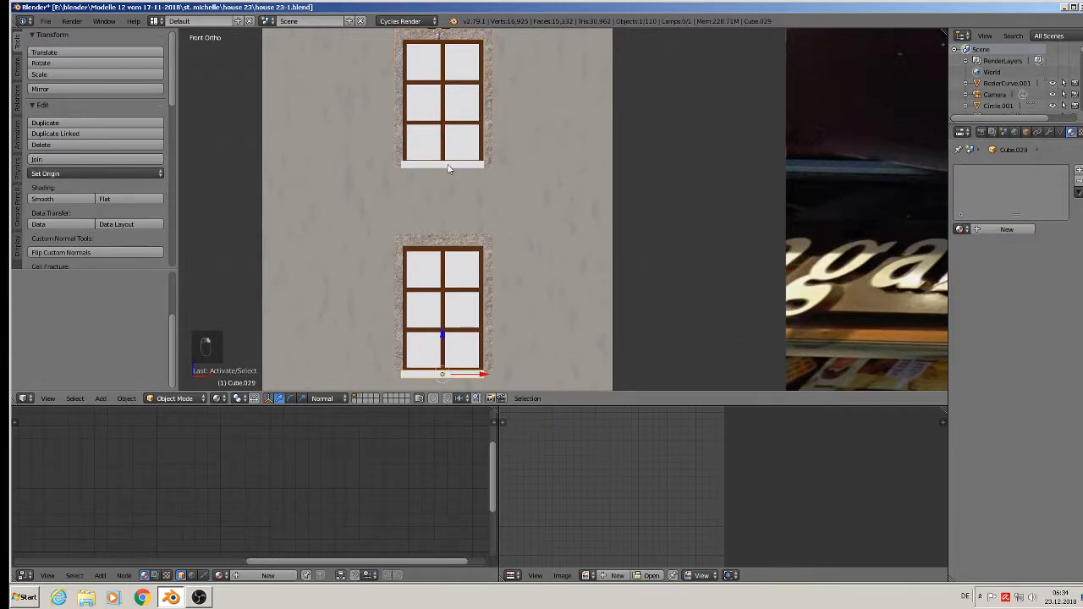
- Select upper window sill Cube.028 and assign it the stone 2 material
right_click(448, 172)
scroll(447, 171, "up", 3)
key("Tab")
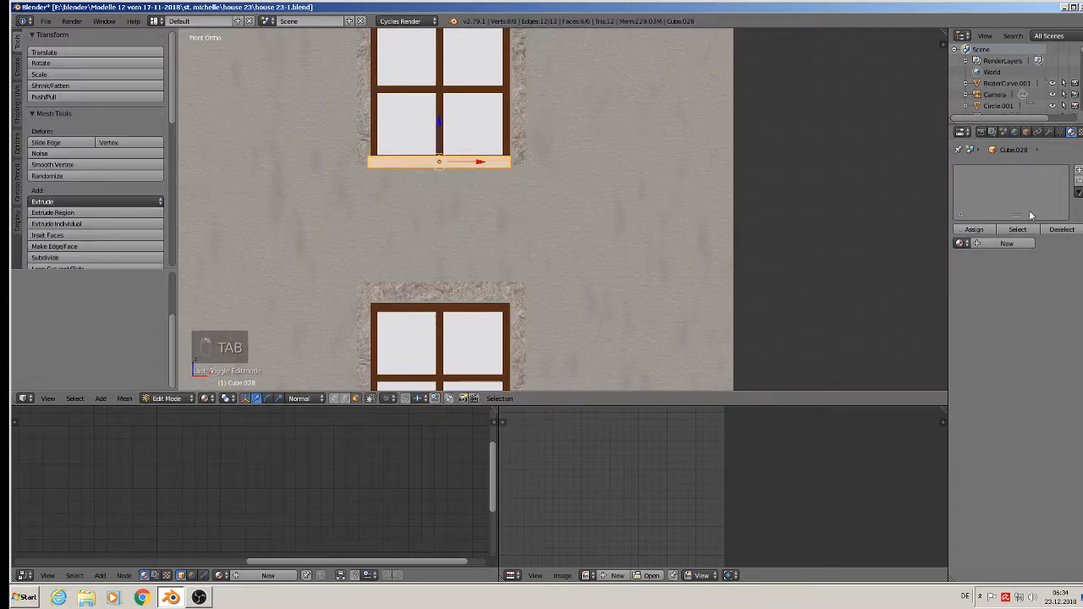
left_click(961, 245)
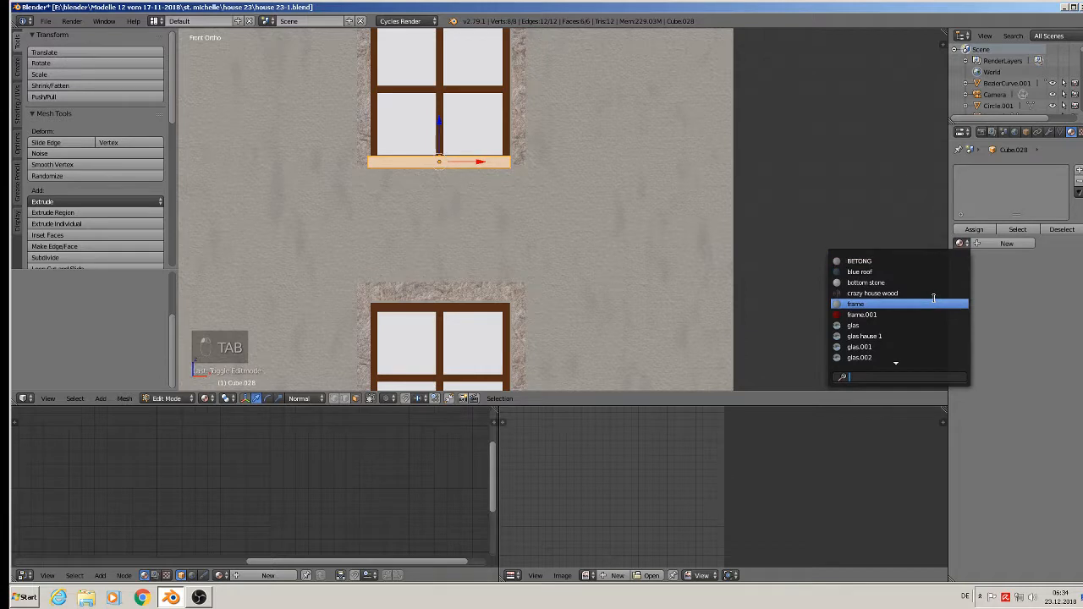
type("st")
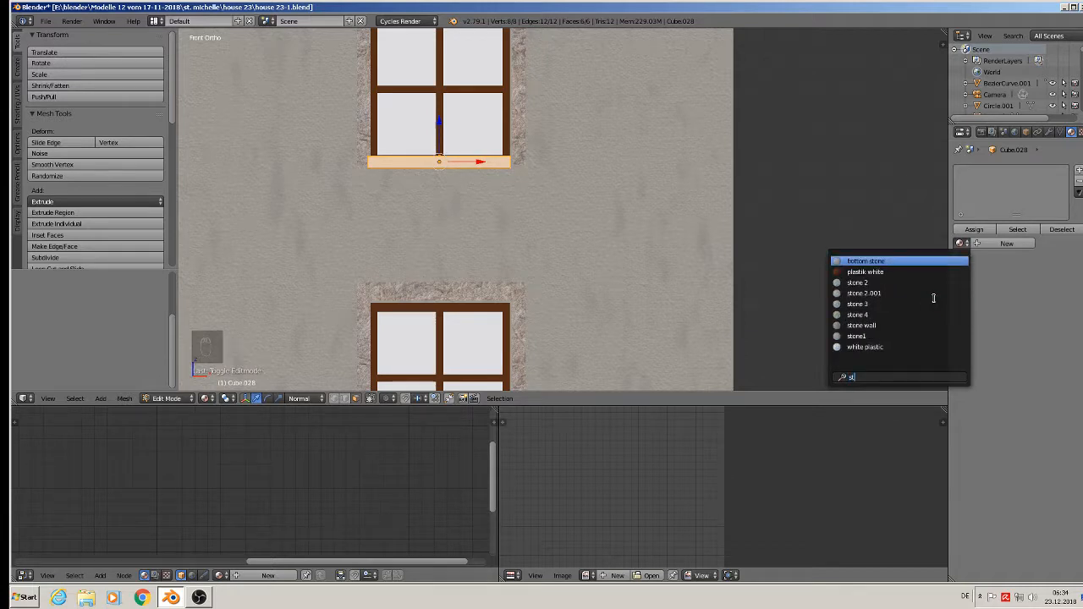
left_click(893, 282)
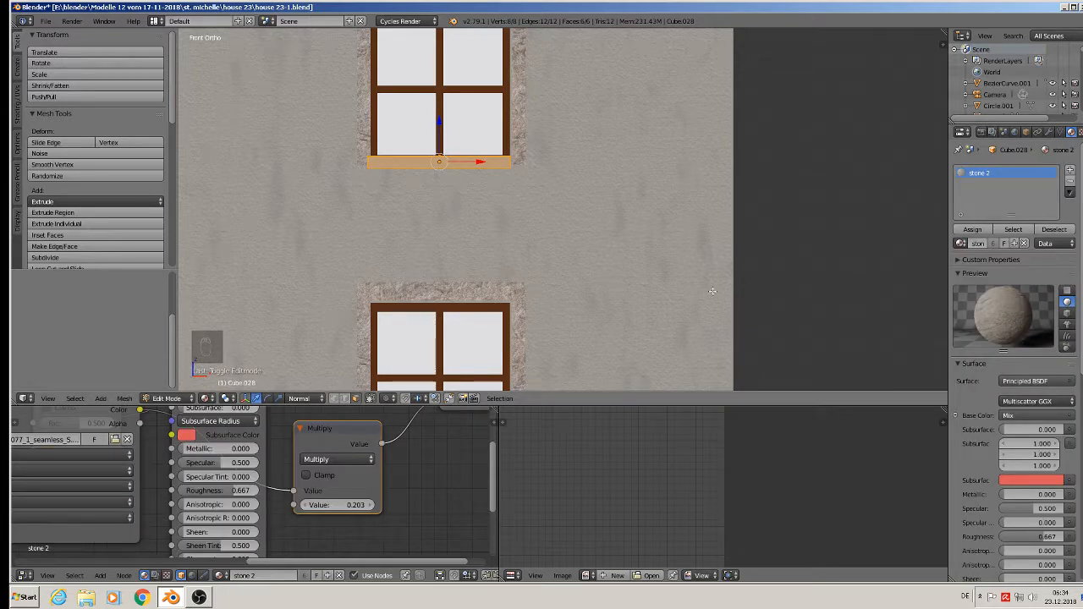
- Project the sill's UVs from the front view, deselect all, and orbit to the building's side
key("u")
left_click(481, 202)
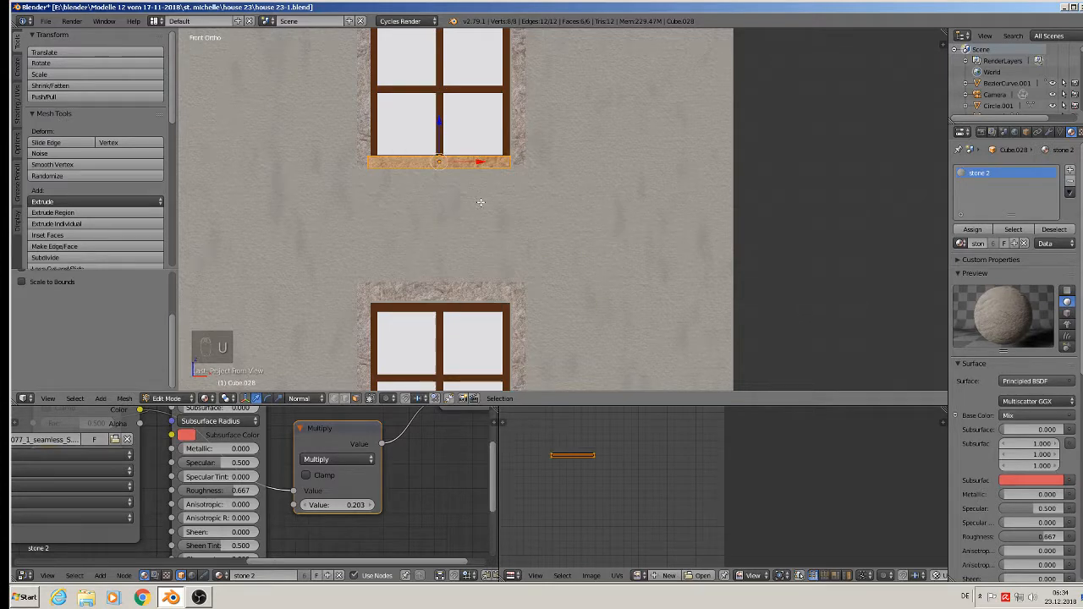
key("Tab")
scroll(503, 228, "down", 7)
key("a")
key("a")
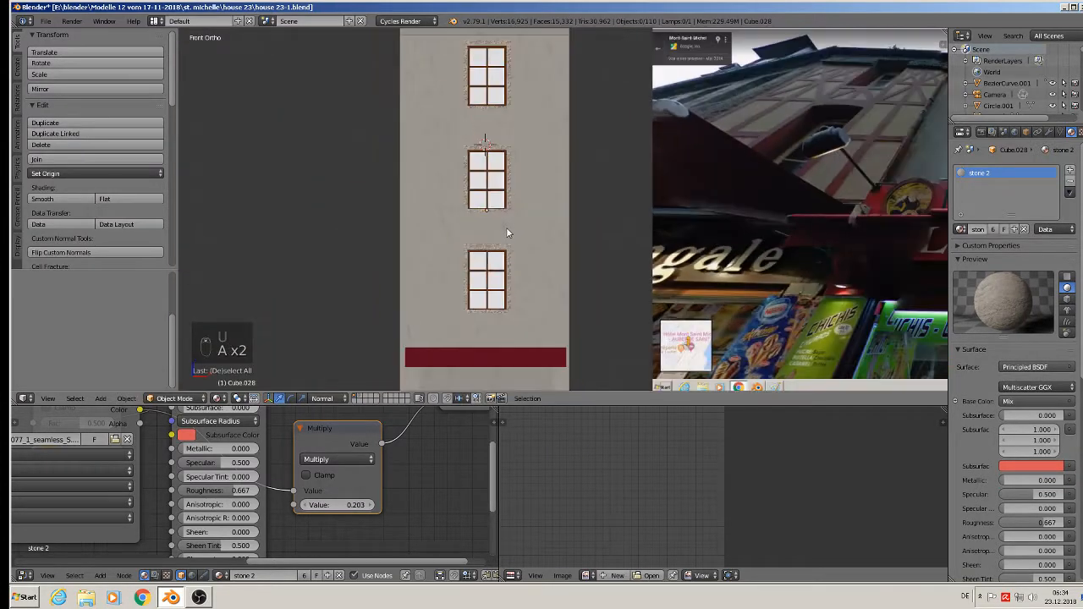
scroll(506, 229, "down", 2)
middle_click_drag(507, 225, 461, 257)
scroll(526, 170, "up", 1)
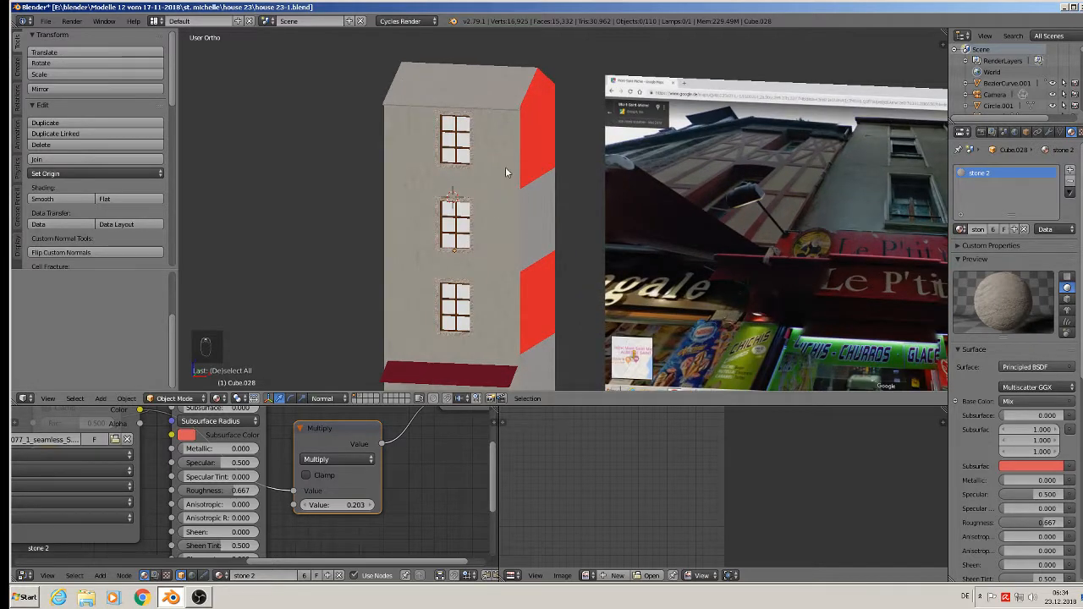
- In Edit Mode, select the red faces of the side wall
middle_click_drag(508, 182, 523, 138)
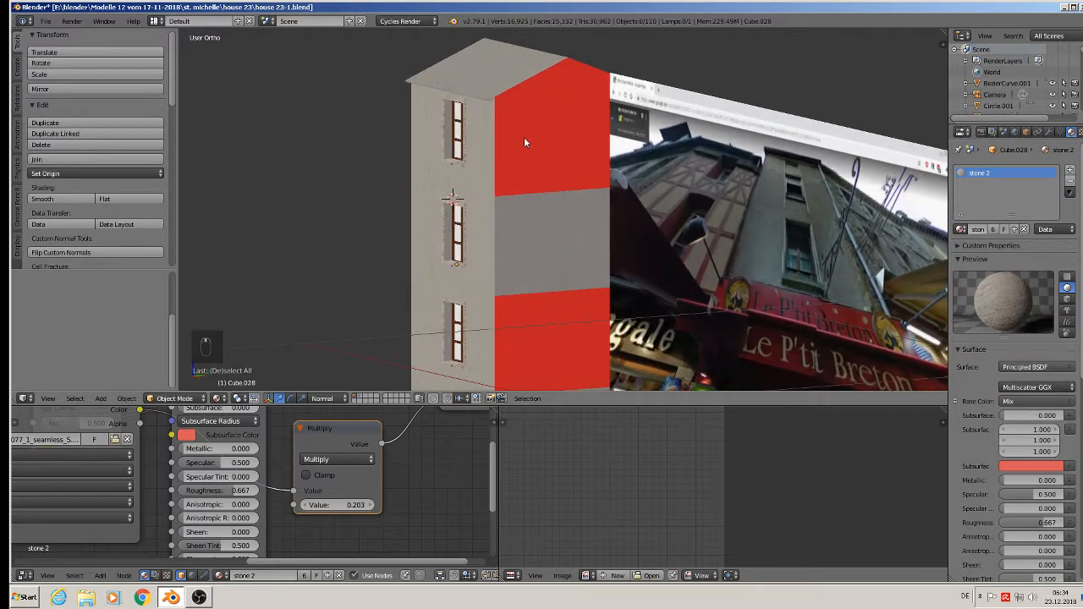
key("Tab")
key("Tab")
right_click(539, 166)
key("Tab")
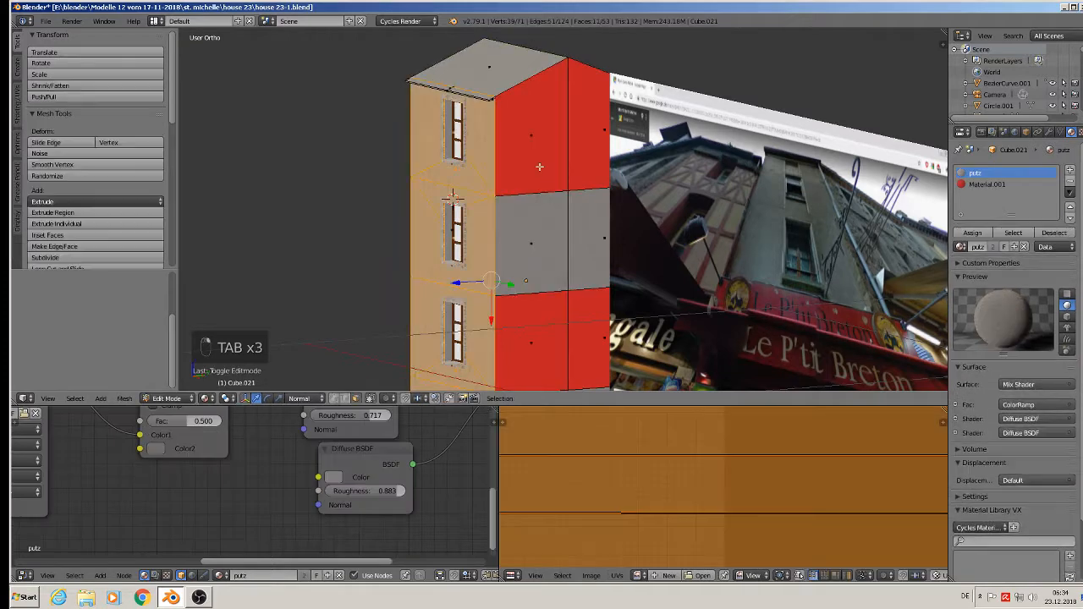
right_click(579, 145, "shift")
right_click(555, 232, "shift")
right_click(577, 242, "shift")
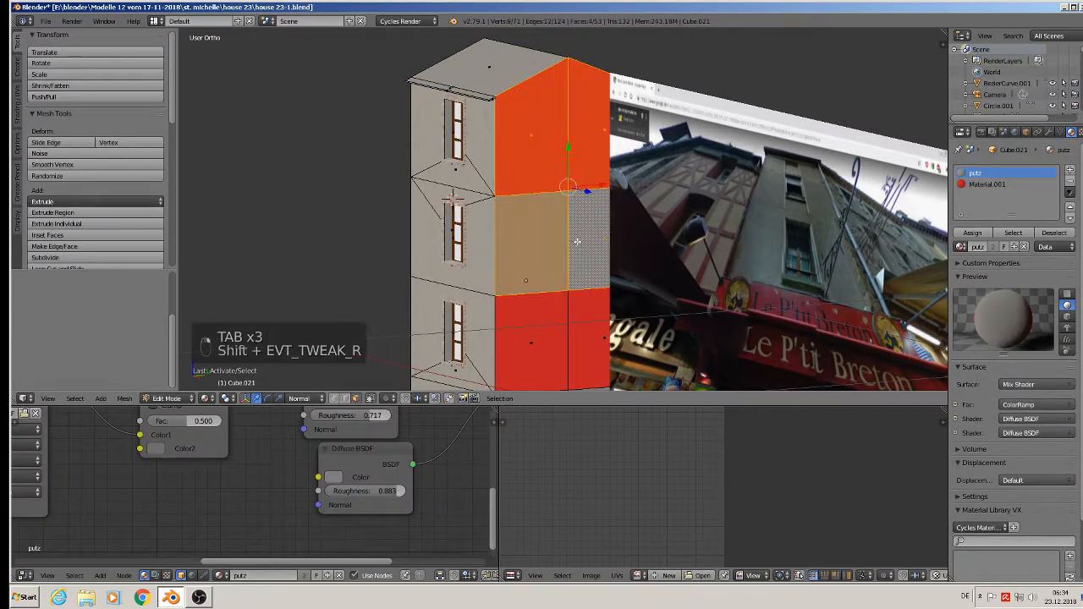
right_click(566, 304, "shift")
right_click(587, 339, "shift")
- Add the remaining red, middle and lower wall faces to the selection
middle_click_drag(567, 305, 474, 245)
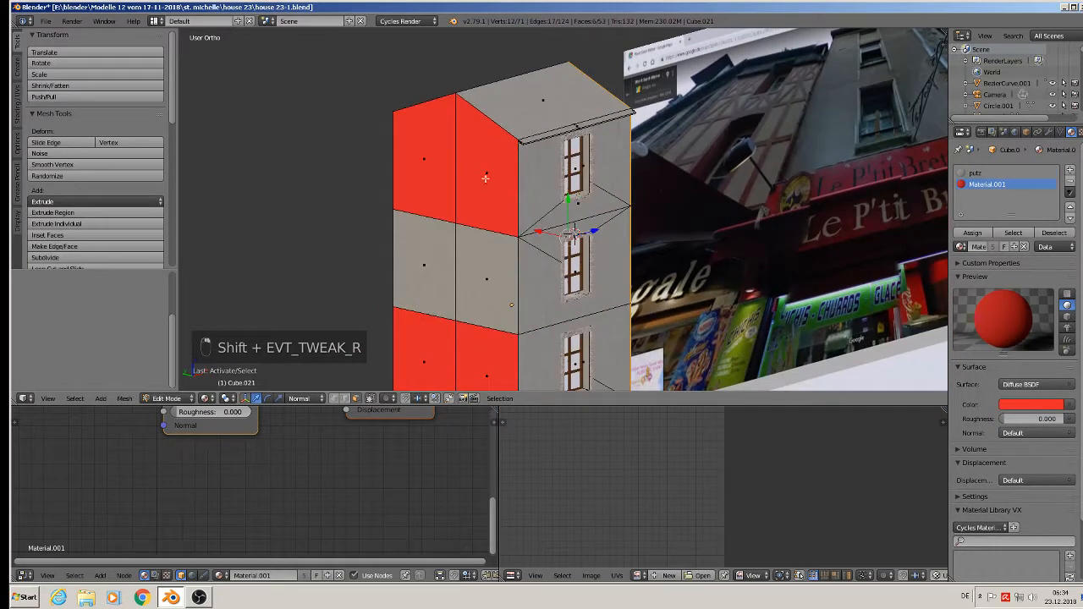
right_click(413, 168, "shift")
right_click(431, 266, "shift")
right_click(486, 292, "shift")
right_click(488, 362, "shift")
right_click(436, 347, "shift")
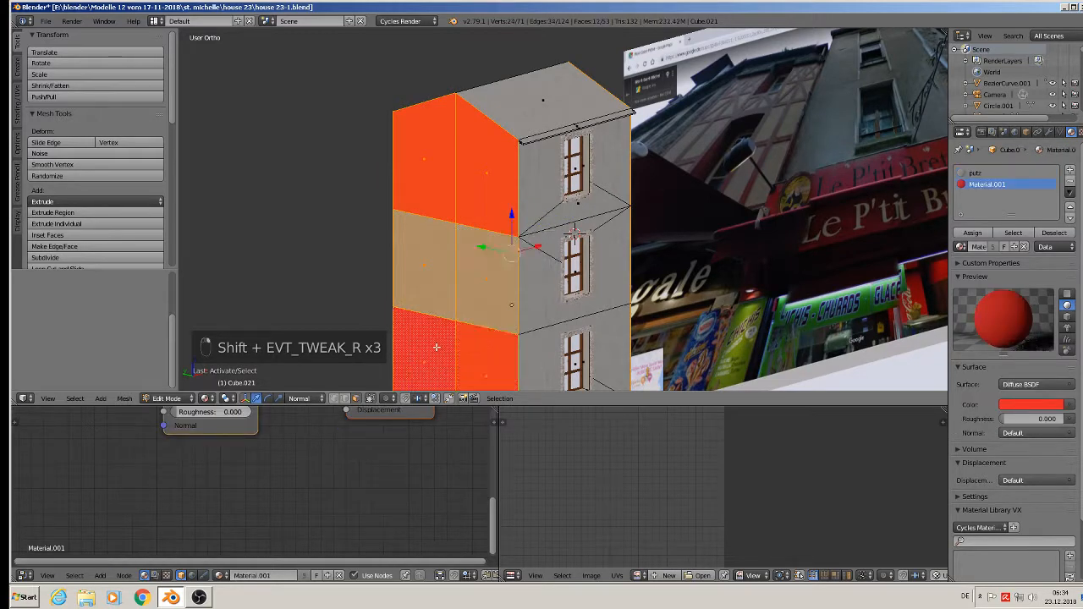
- Project the wall faces' UVs from the right side view and assign putz plaster
key("KP_3")
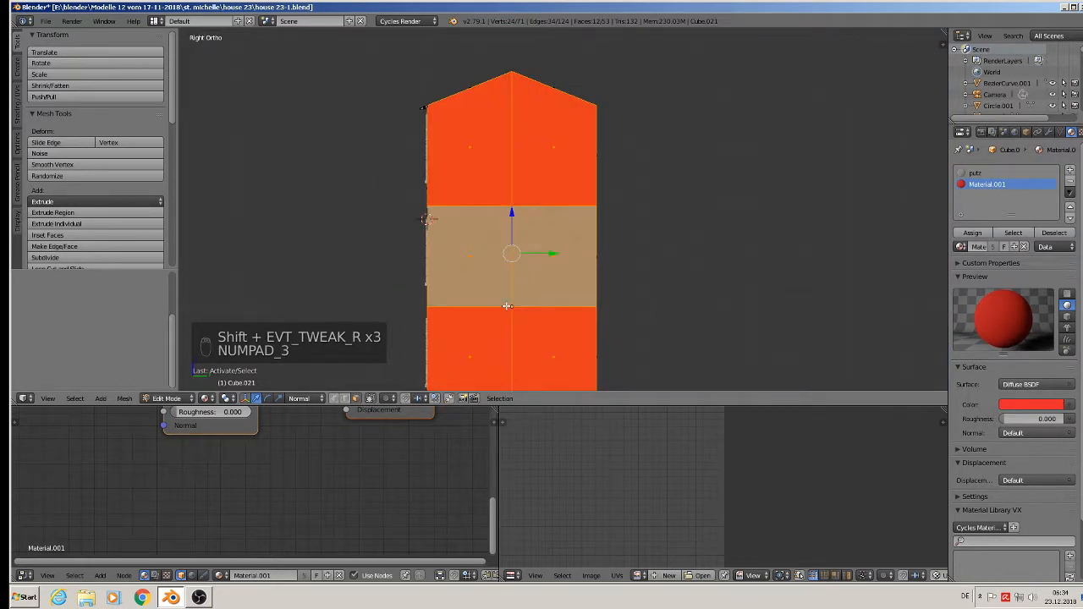
key("u")
left_click(507, 305)
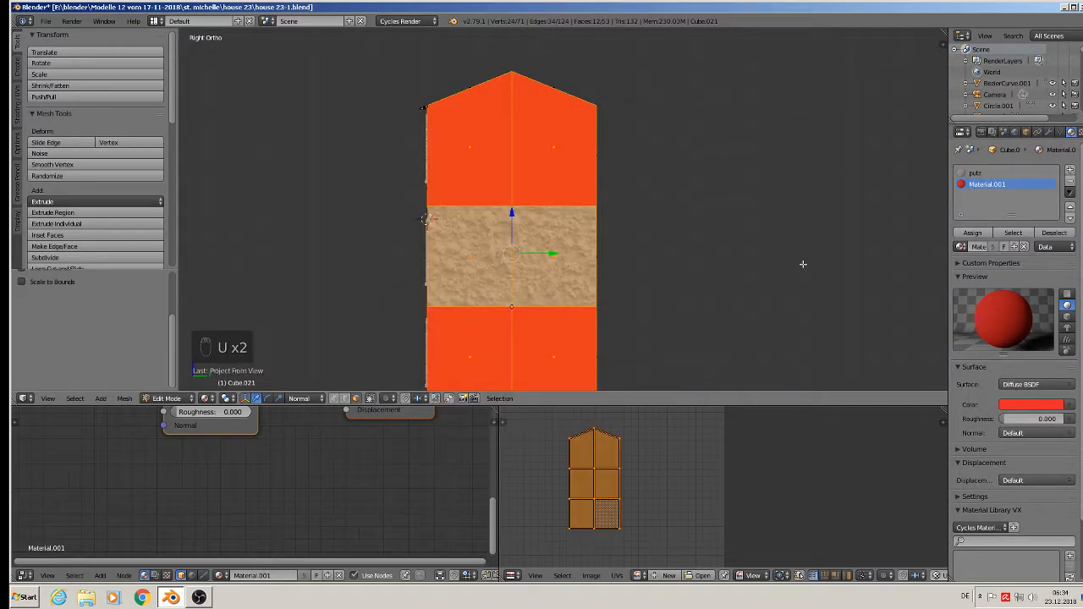
left_click(977, 172)
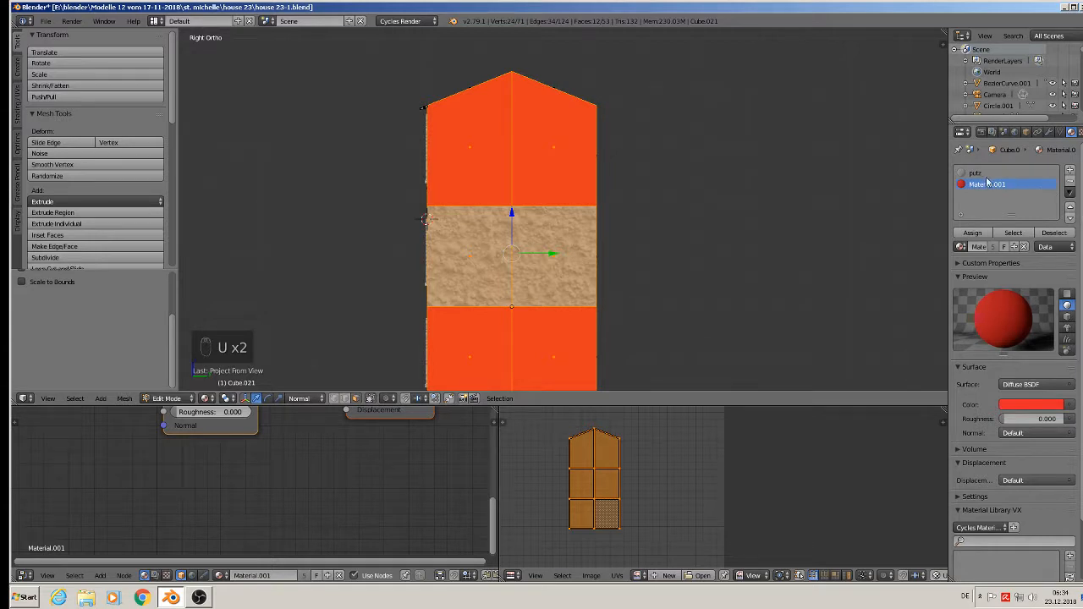
left_click(972, 234)
- Scale up the wall UVs, then view the house at an angle in Object Mode
key("s")
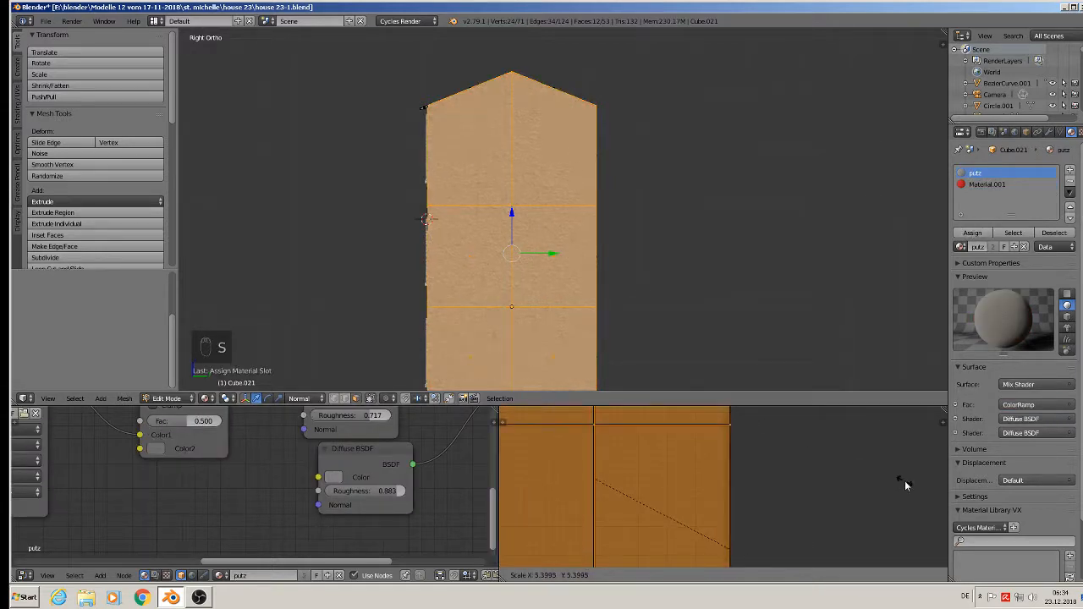
left_click(875, 469)
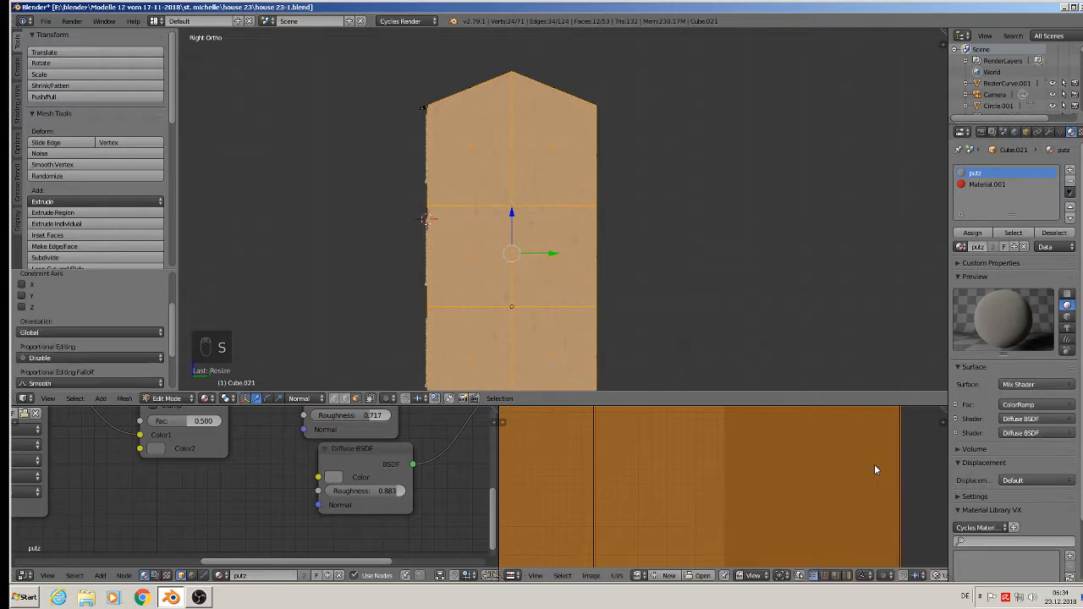
key("Tab")
middle_click_drag(599, 217, 579, 190)
scroll(751, 166, "up", 1)
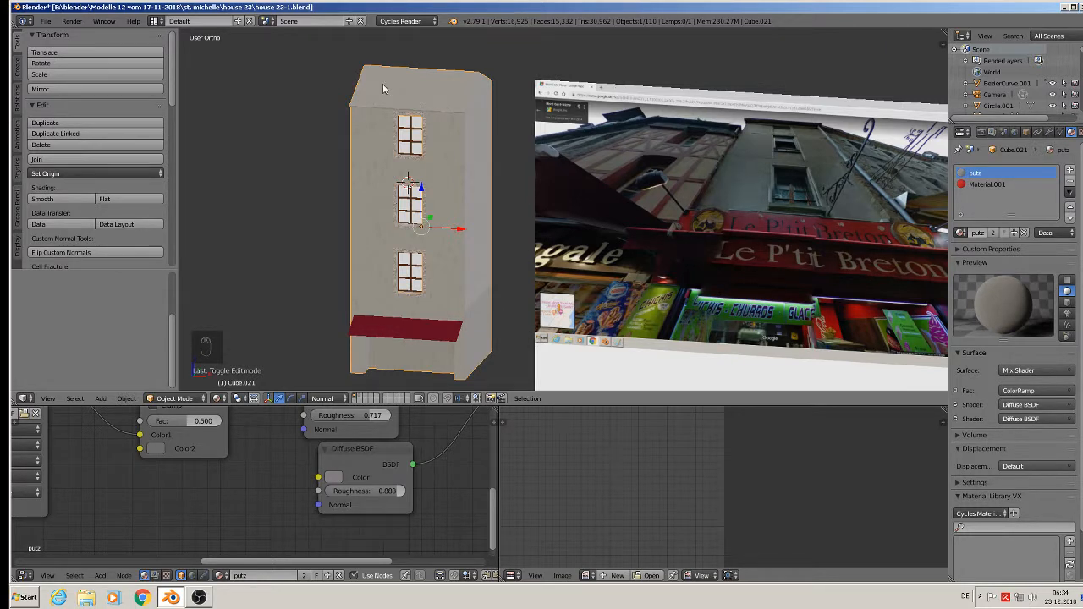
- Save the project file
left_click(46, 20)
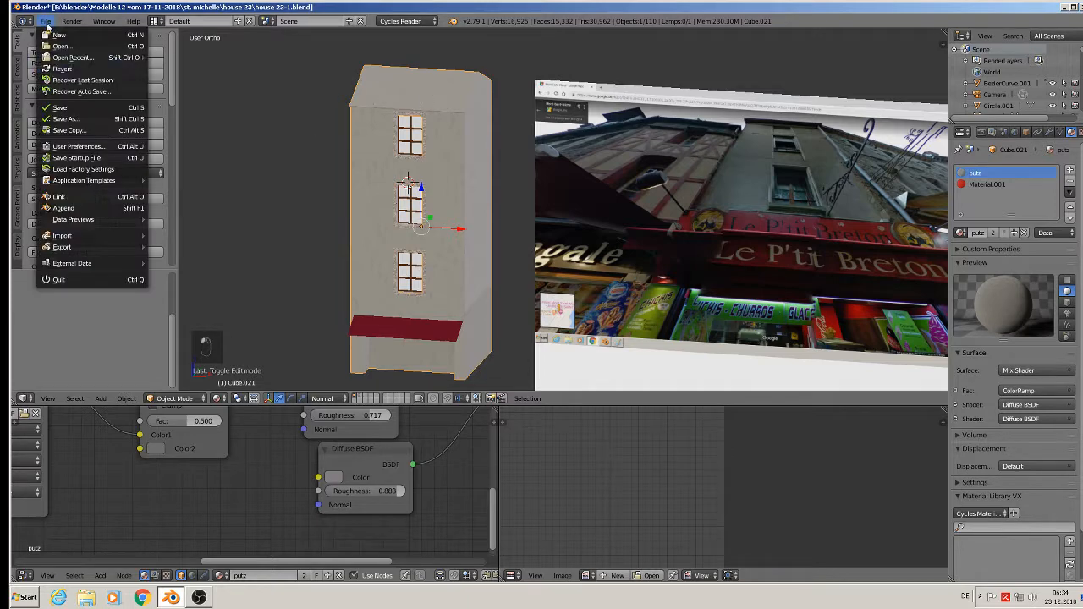
left_click(58, 107)
scroll(436, 77, "up", 5)
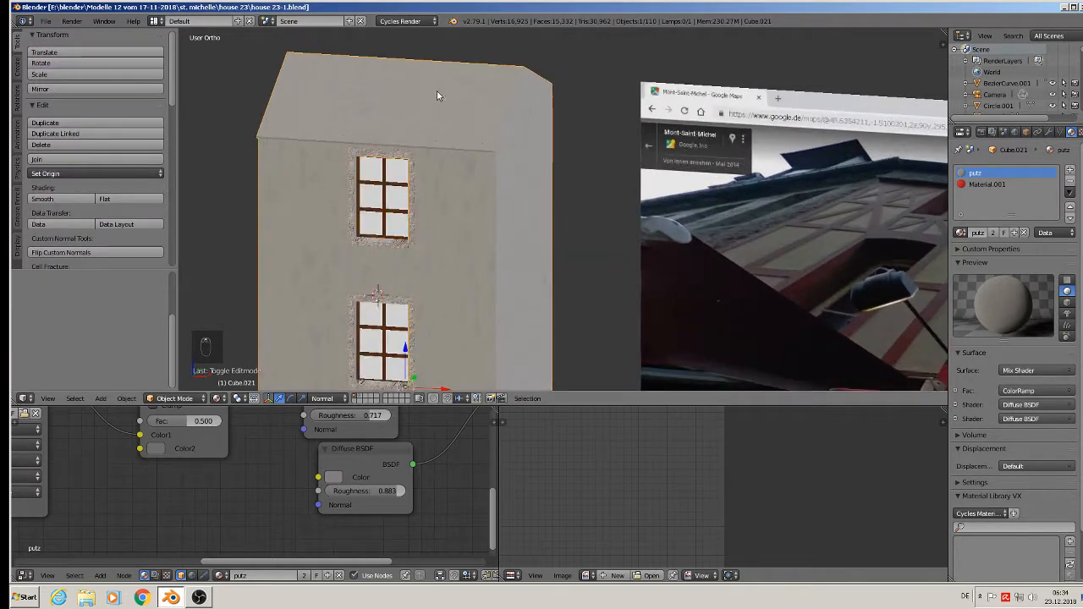
- Assign the roof2 material, in a new slot, to the top roof and cornice strip faces
key("Tab")
left_click(406, 99)
left_click(372, 142, "shift")
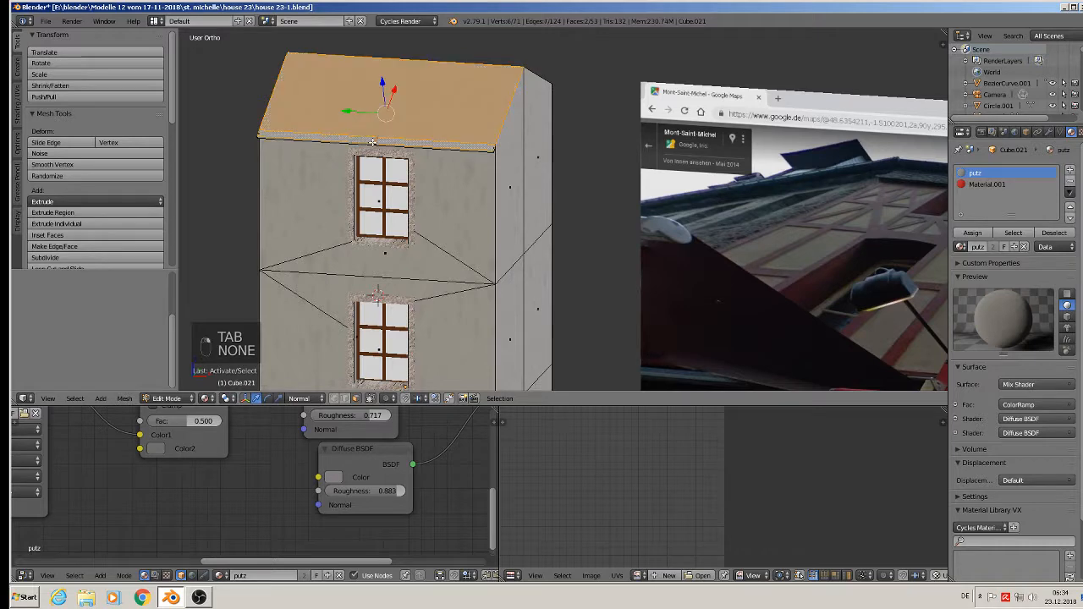
middle_click_drag(383, 143, 400, 133)
left_click(1069, 170)
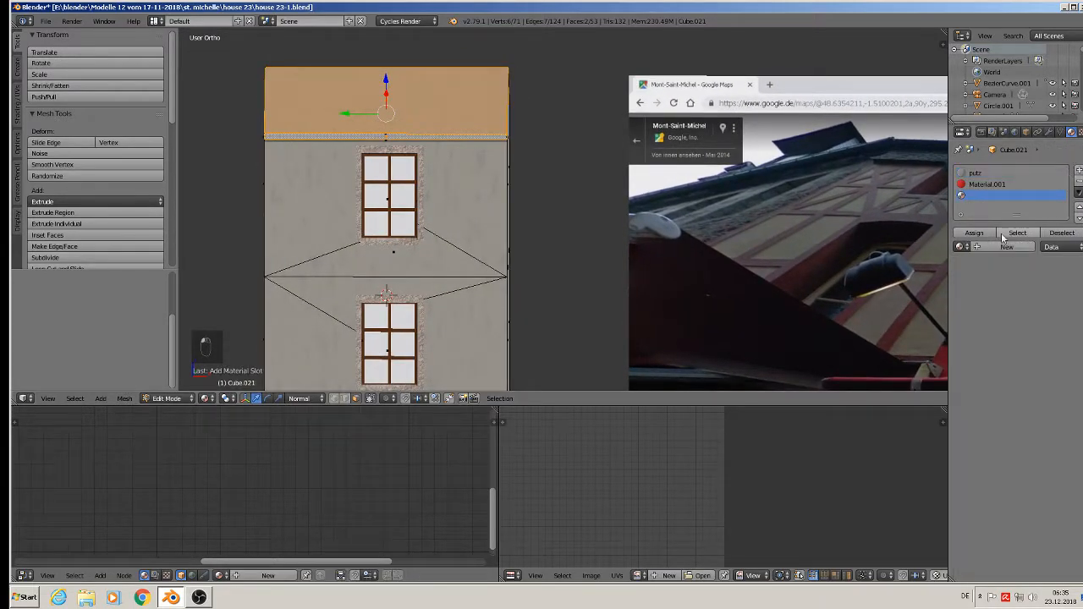
left_click(958, 247)
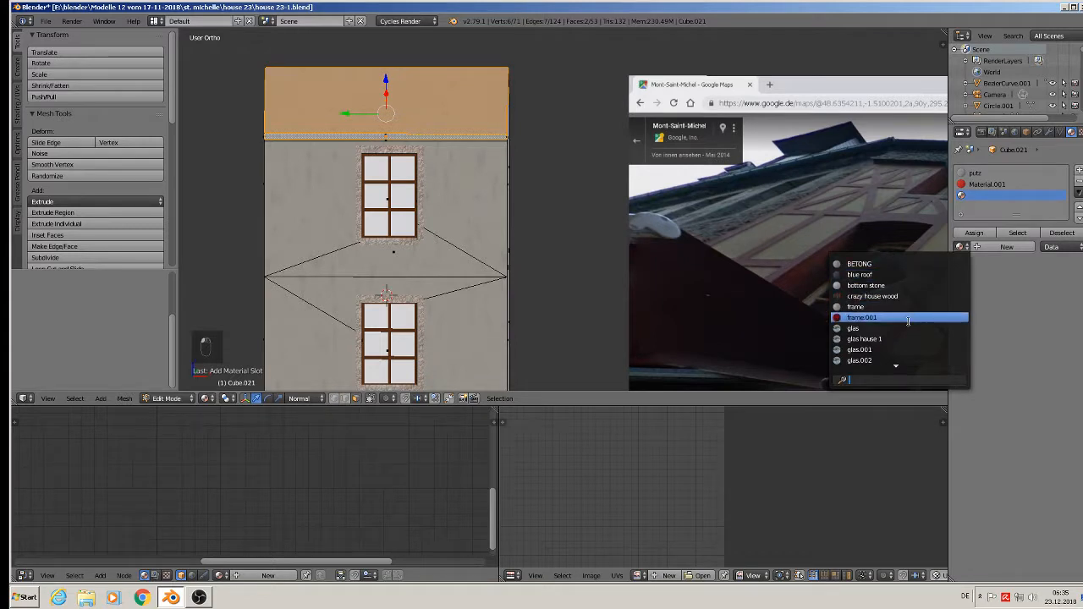
type("RO")
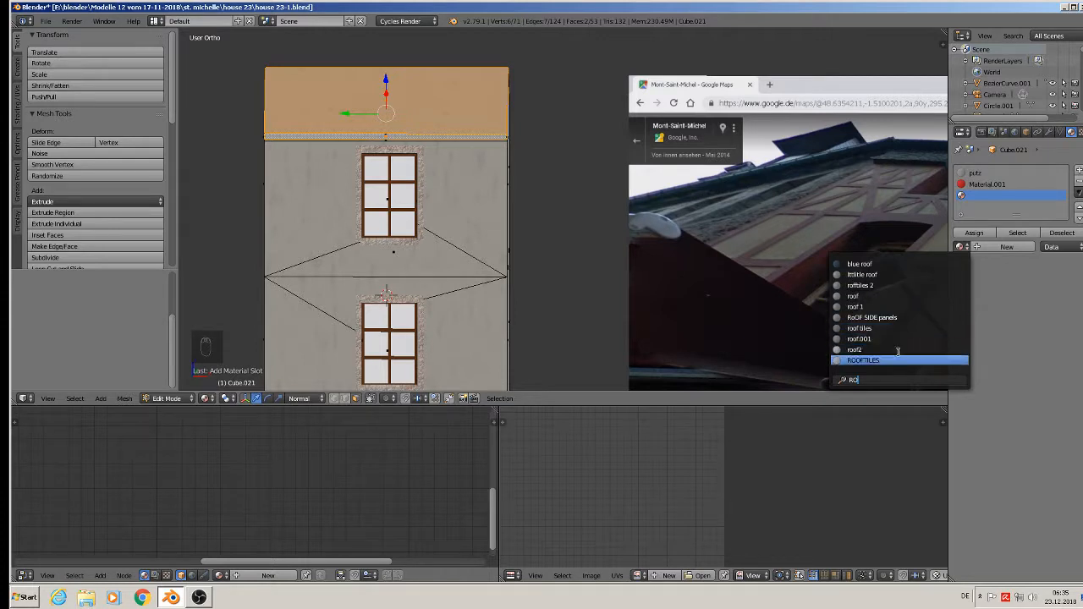
key("Up")
key("Up")
key("Up")
key("Up")
key("Up")
key("Up")
key("Up")
key("Up")
key("Up")
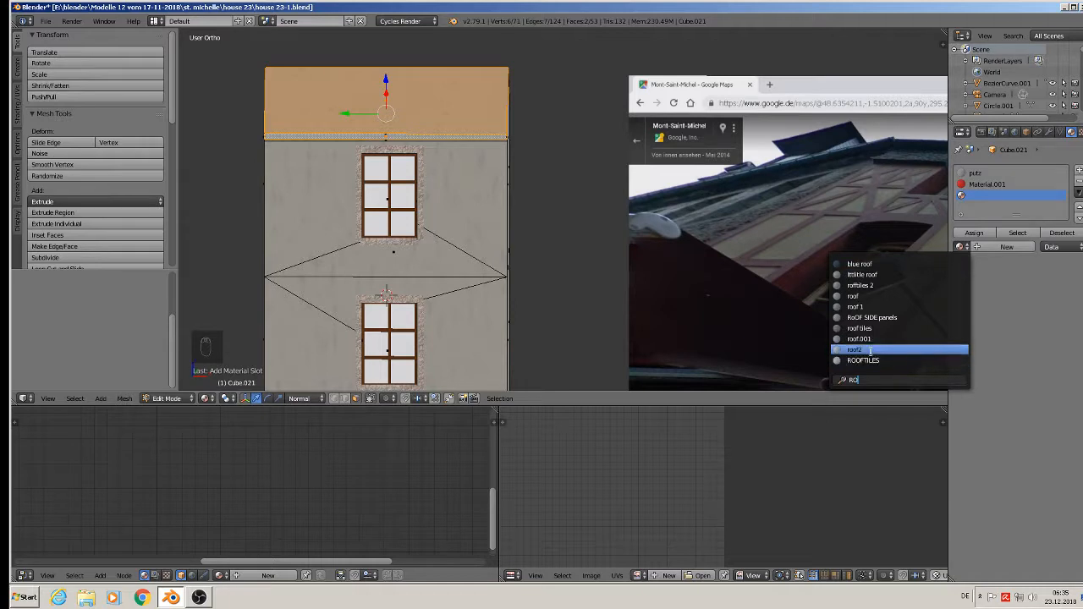
left_click(871, 350)
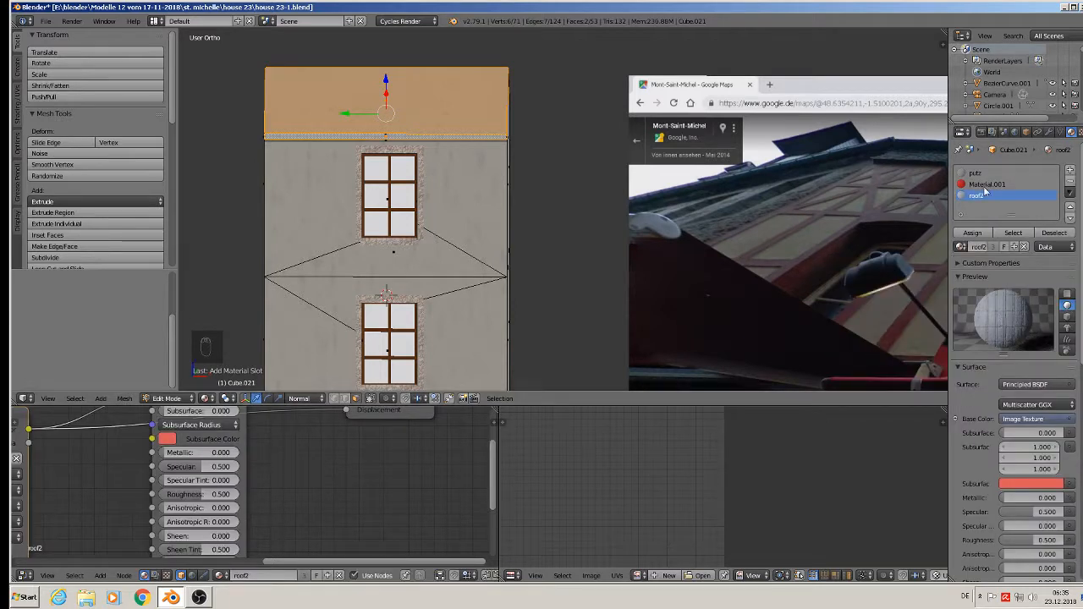
left_click(971, 234)
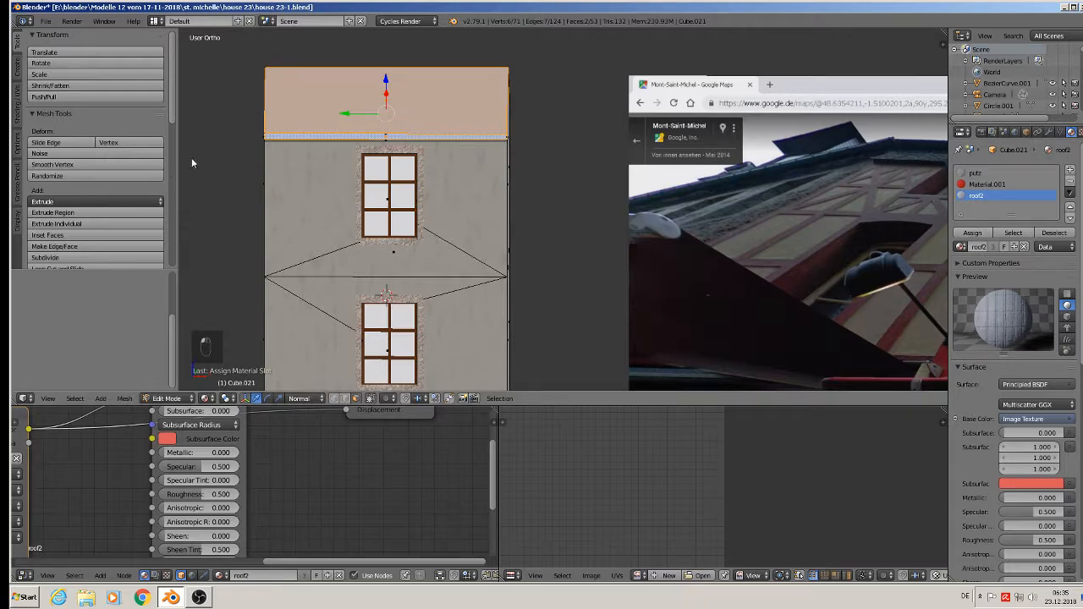
- Project the roof UVs from view and scale them up so the tiles repeat
key("u")
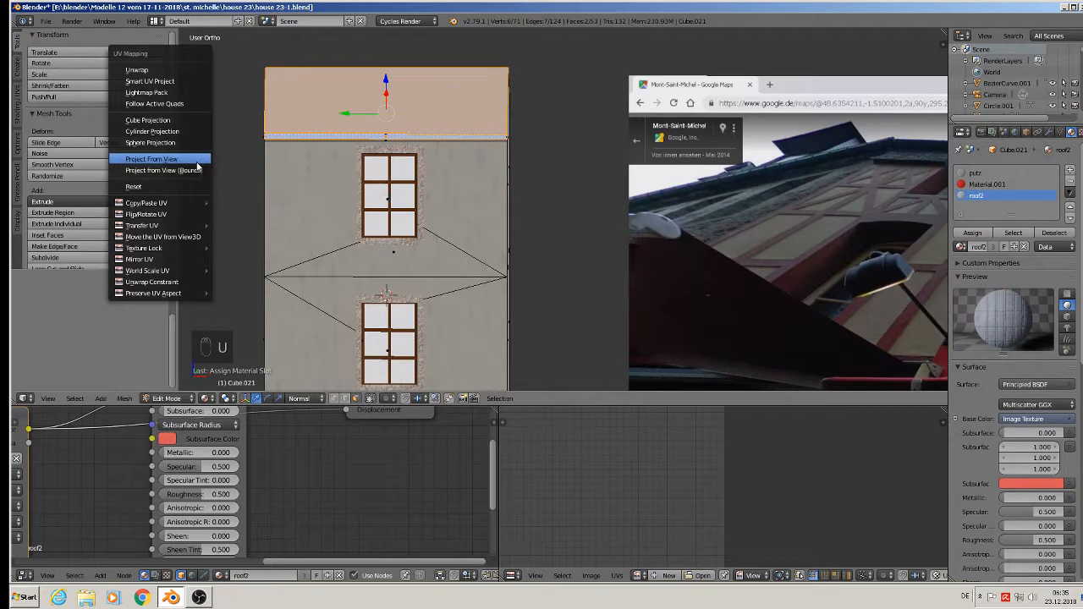
left_click(196, 161)
key("s")
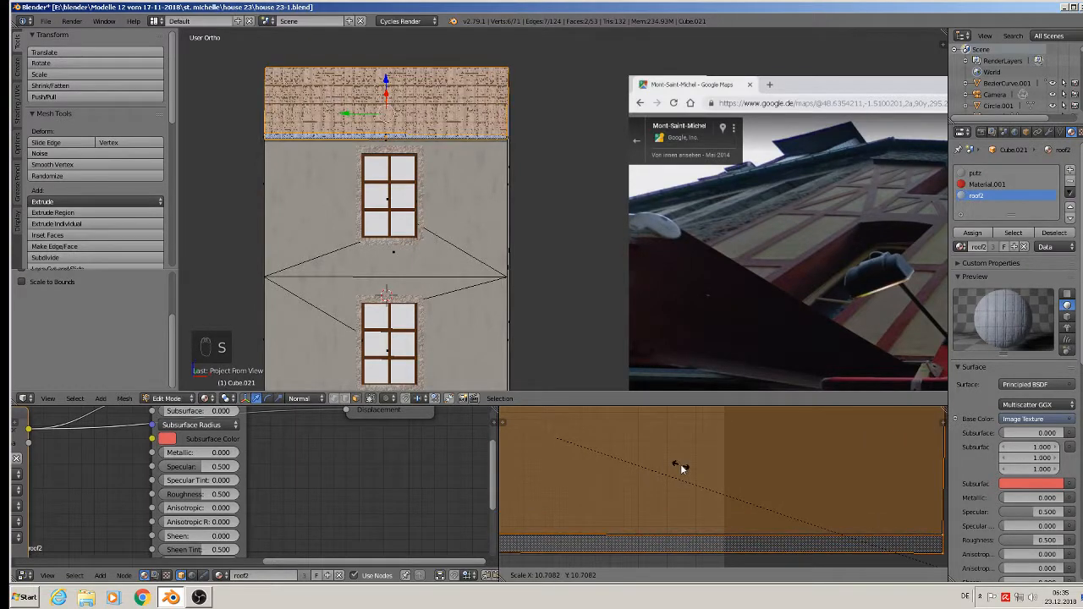
left_click(680, 463)
- Orbit round the house and select the untextured roof slope in edit mode
key("Tab")
middle_click_drag(557, 167, 488, 201)
middle_click_drag(456, 167, 314, 165)
key("Tab")
right_click(413, 176)
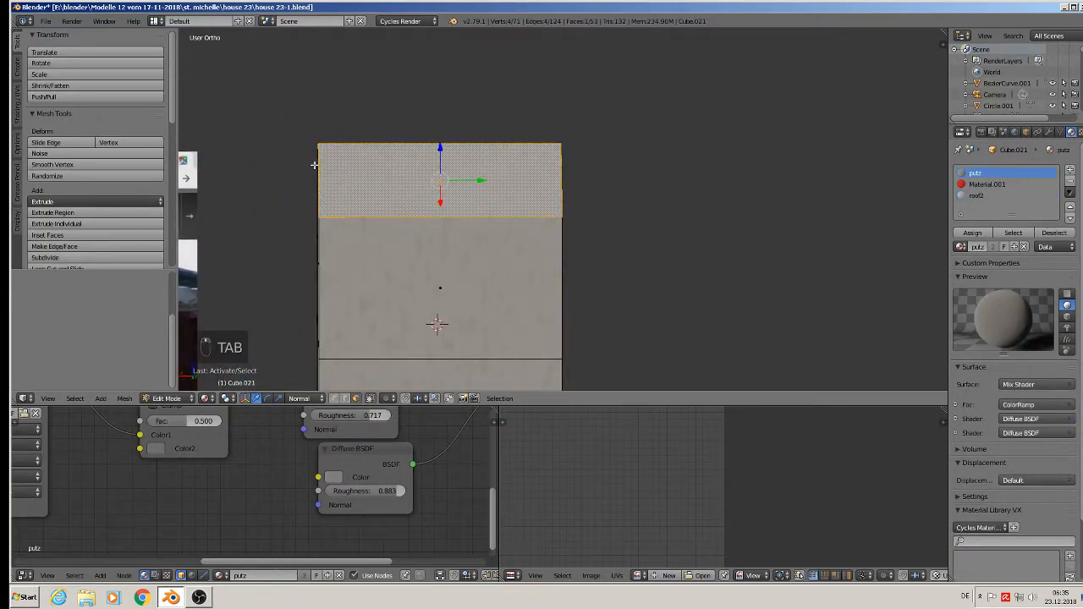
- Project the second roof slope's UVs from view and assign roof2 to it
key("u")
left_click(336, 178)
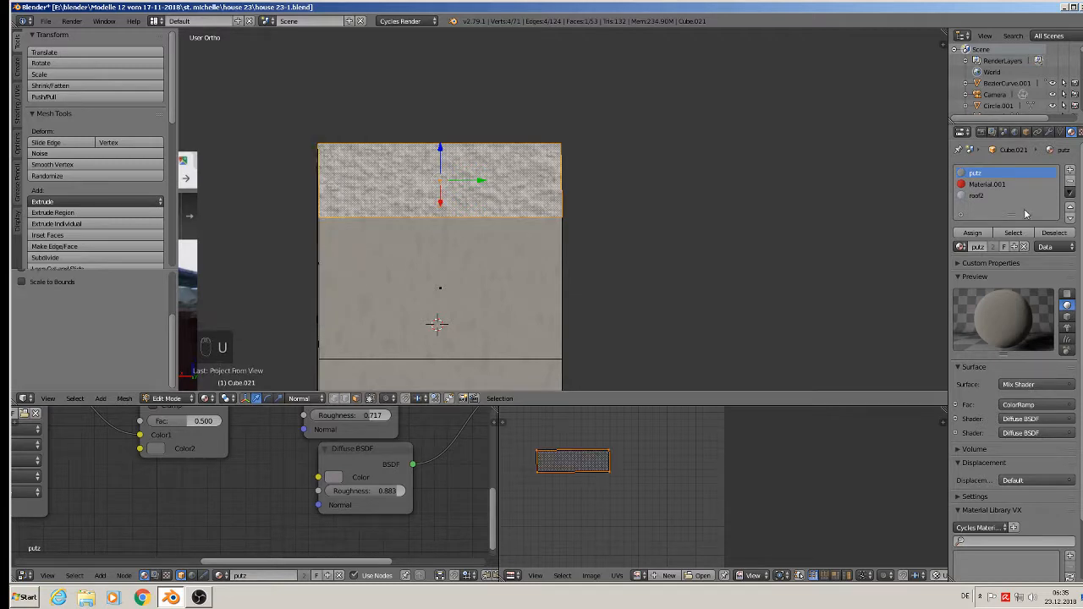
left_click(973, 195)
left_click(972, 232)
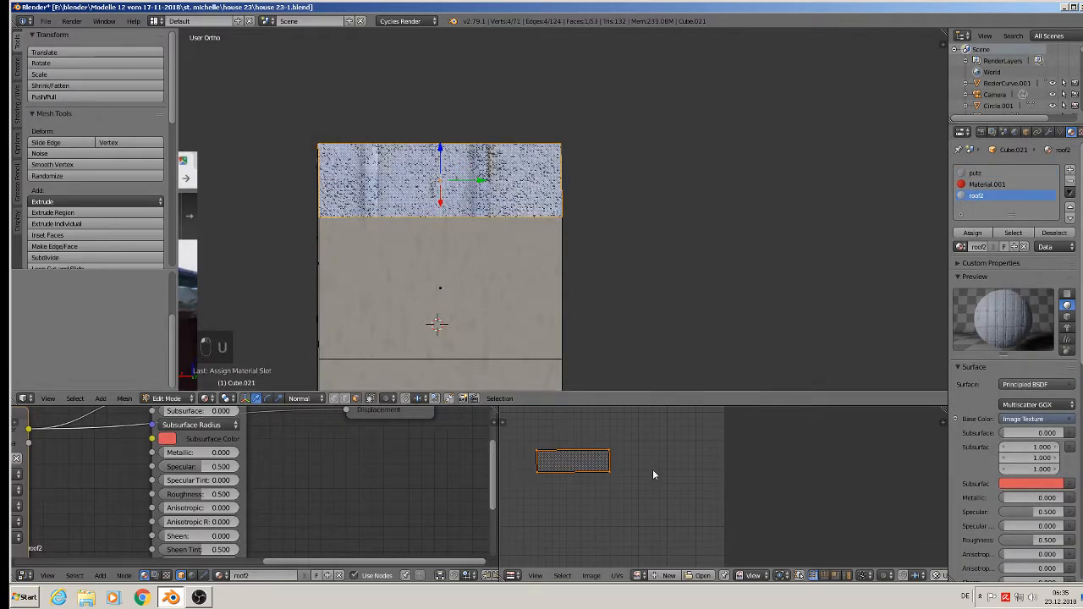
- Enlarge the slope's UVs twice for finer tiles and leave edit mode
key("s")
left_click(802, 513)
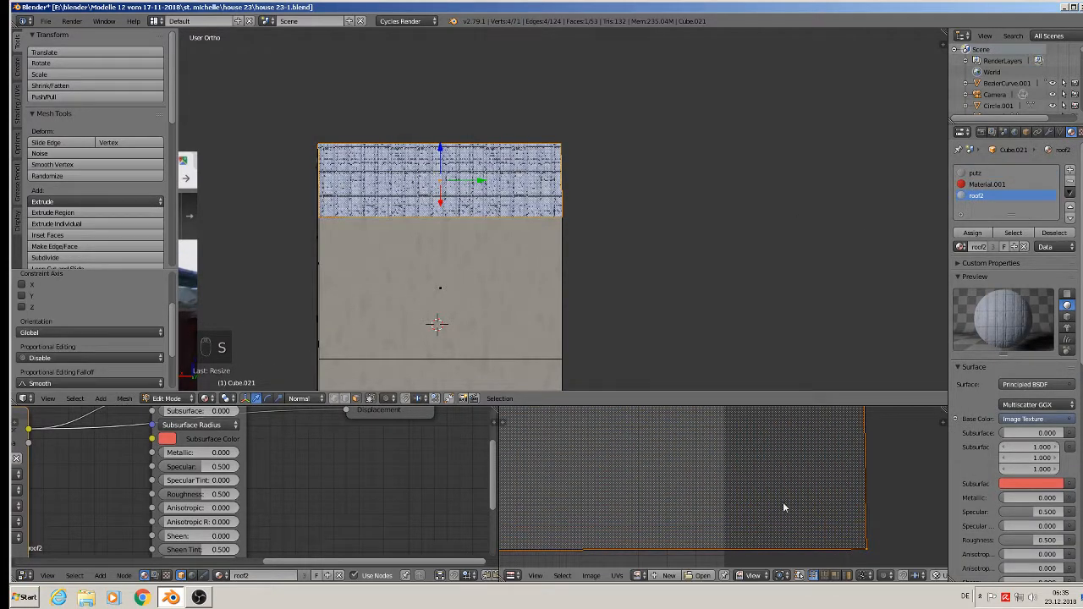
key("s")
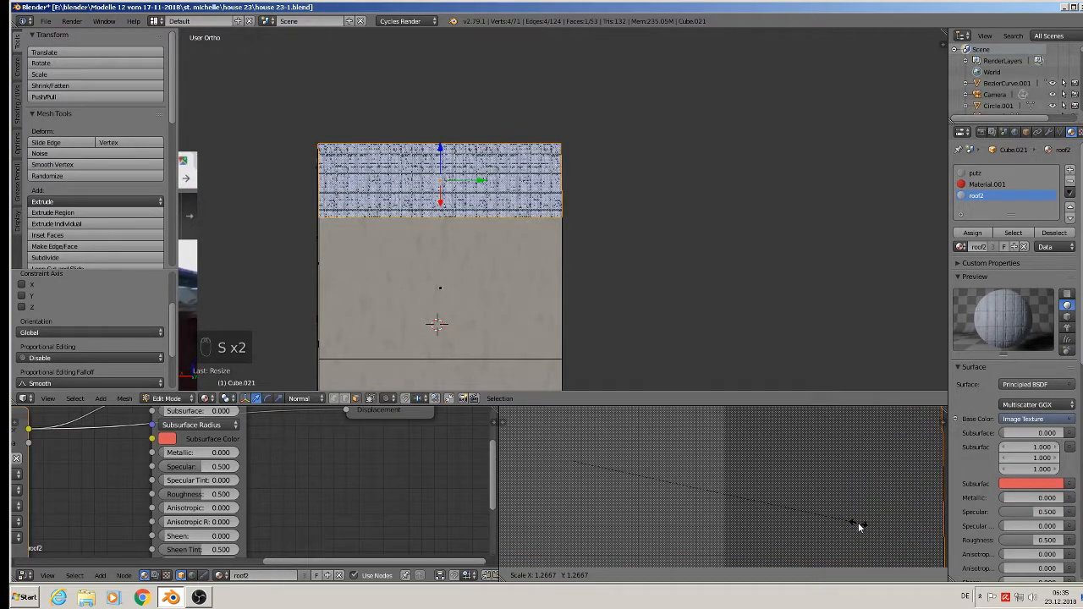
left_click(849, 523)
middle_click_drag(420, 201, 562, 173)
key("Tab")
scroll(557, 171, "down", 3)
middle_click_drag(562, 237, 412, 360, "shift")
scroll(534, 229, "up", 2)
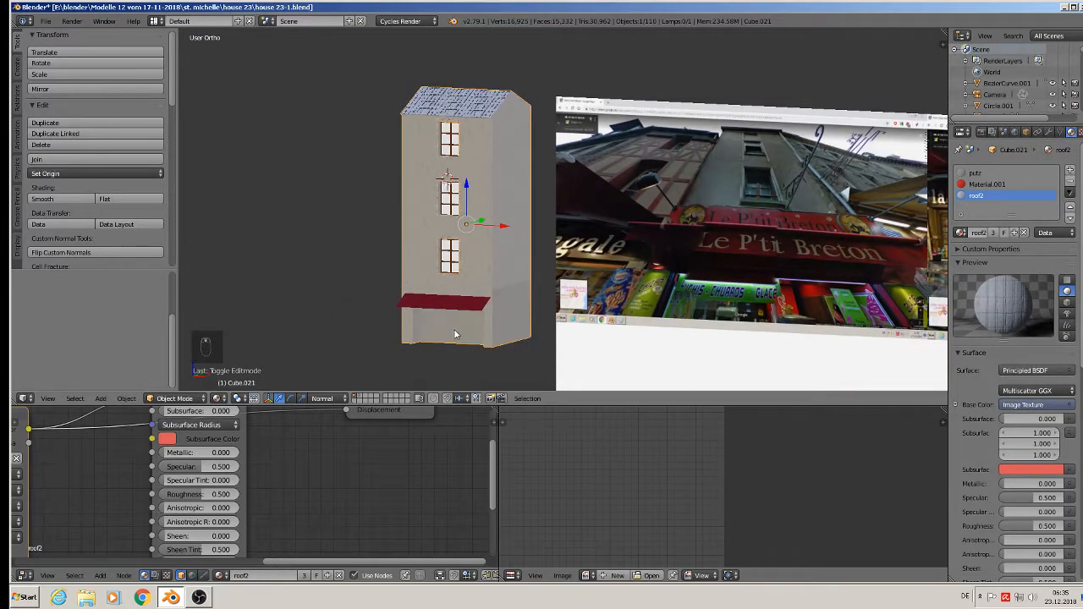
scroll(454, 330, "up", 2)
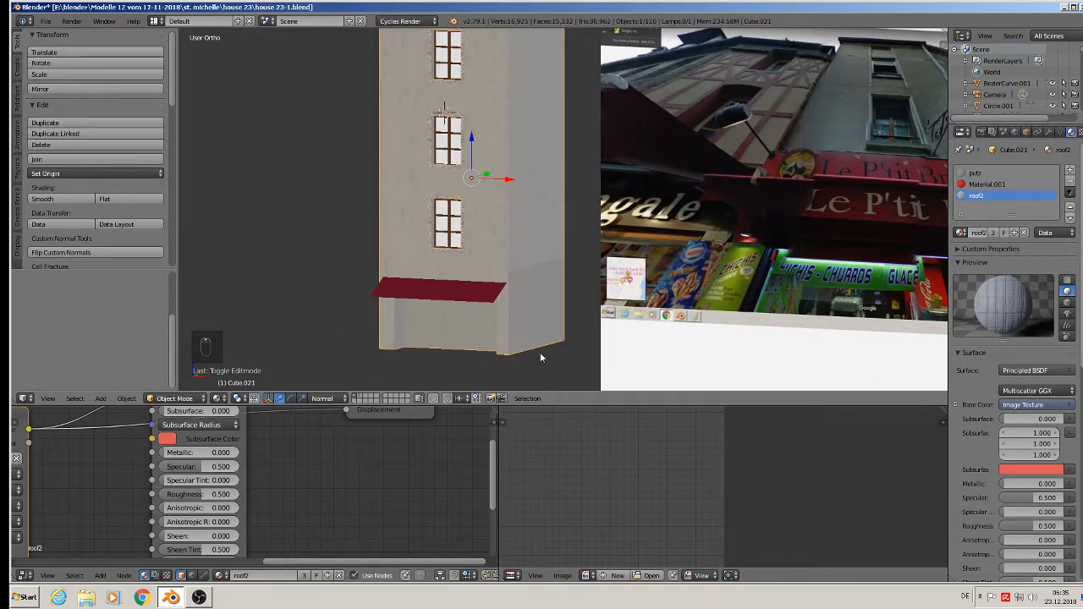
- Create a new SHOP material in a fourth slot with an Image Texture driving its colour
left_click(1070, 173)
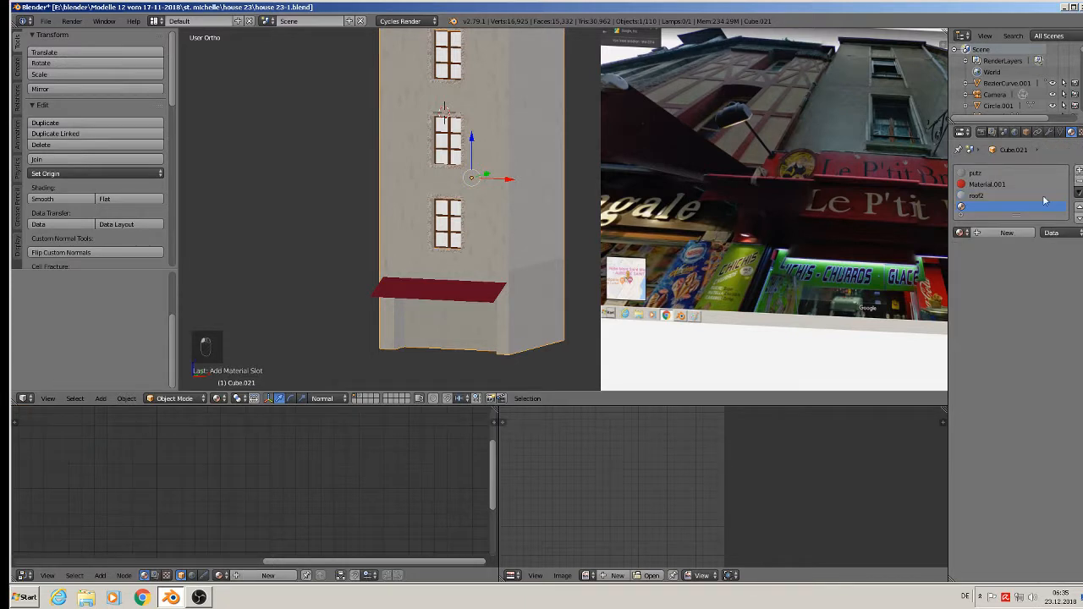
left_click(1006, 233)
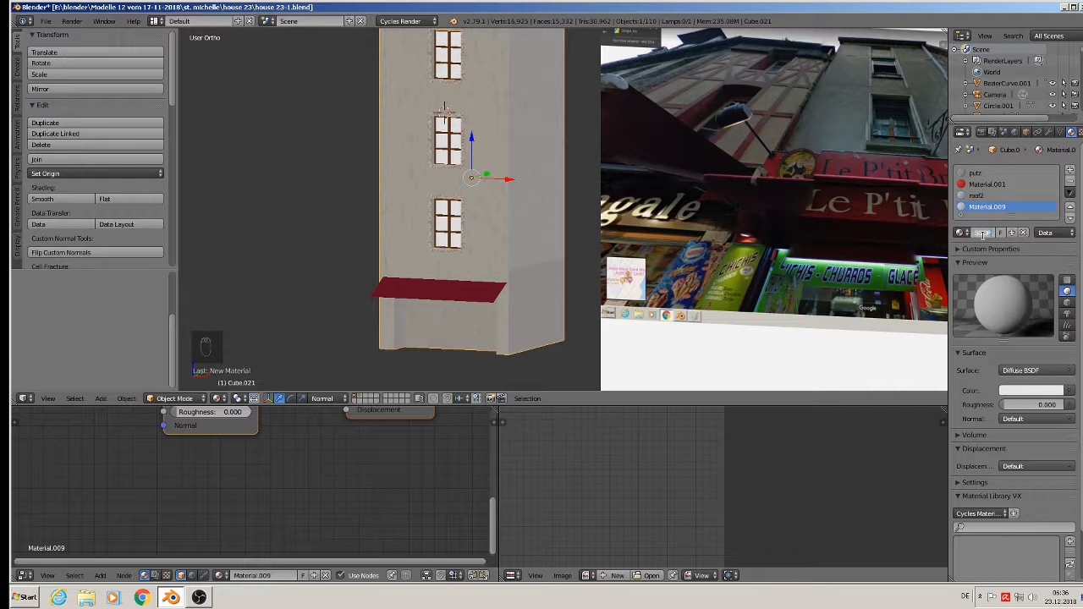
key("Return")
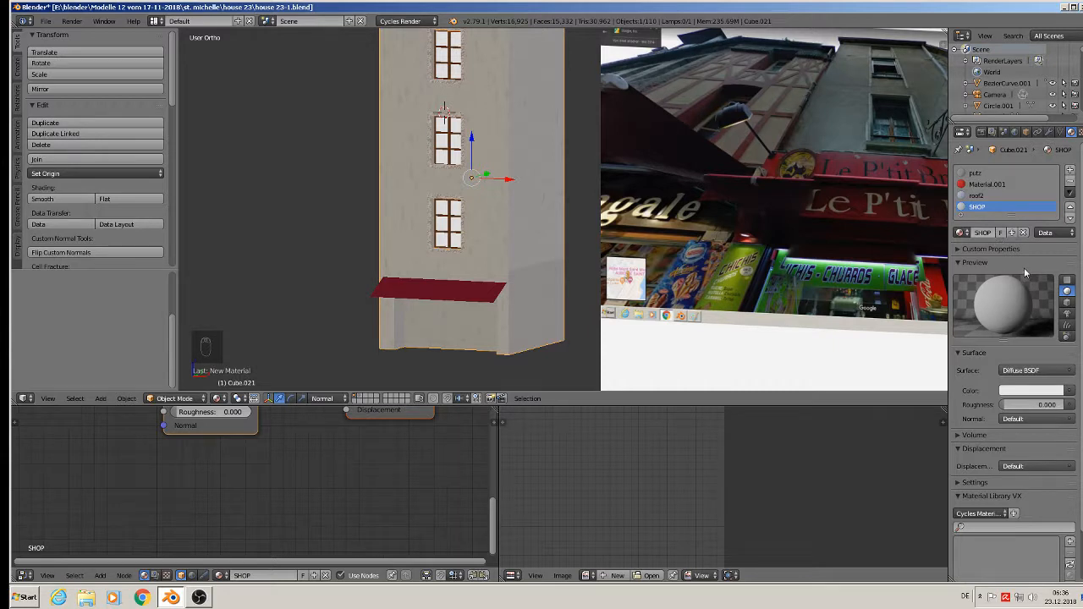
left_click(1070, 392)
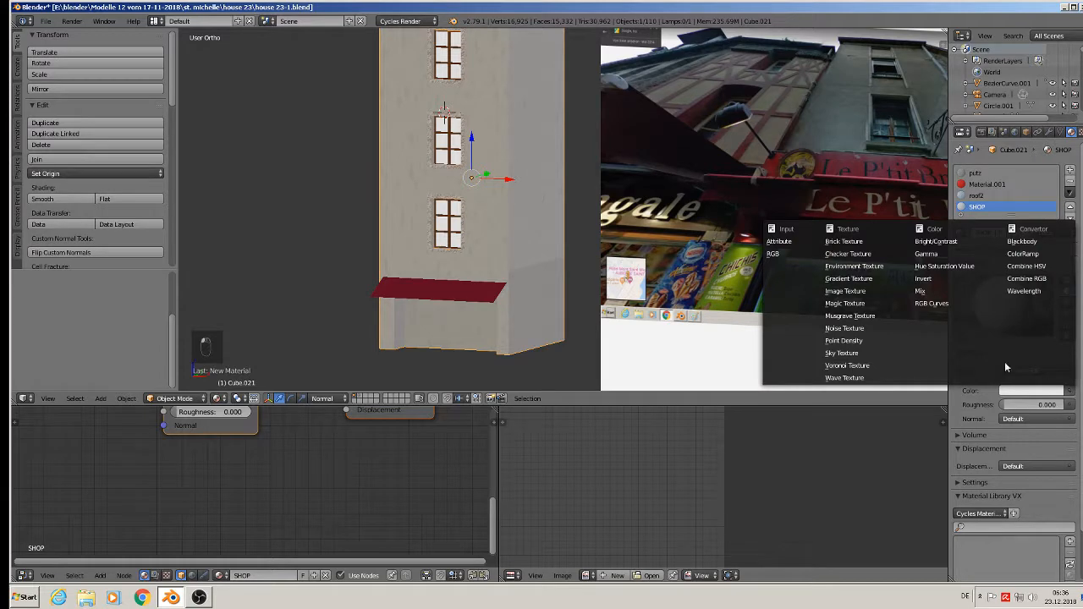
left_click(845, 291)
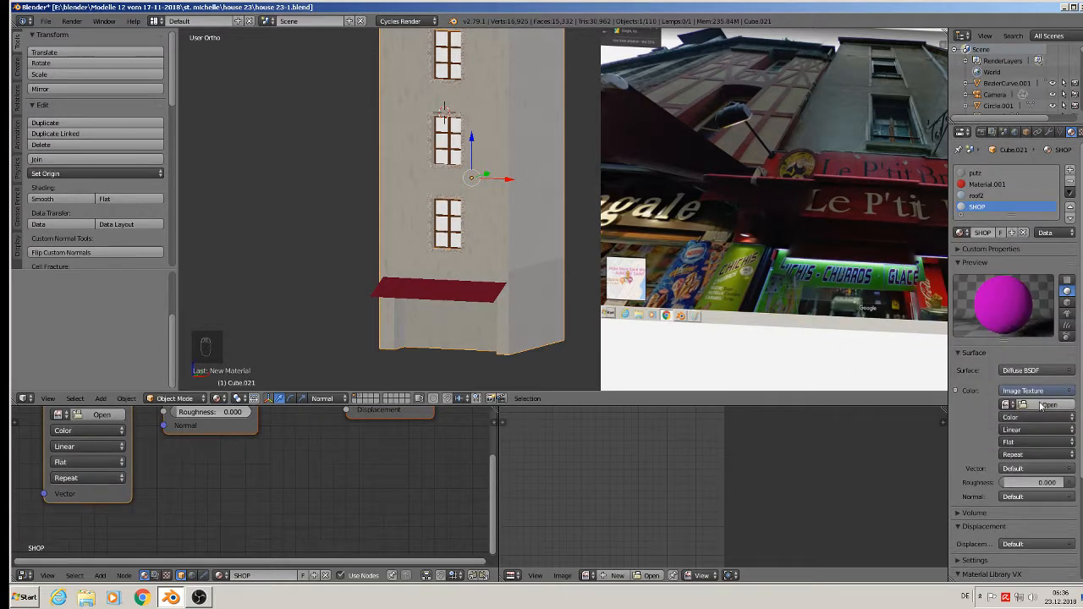
- Load TexturesCom_Shops0132_M.jpg from the textur folder into the image texture
left_click(1046, 405)
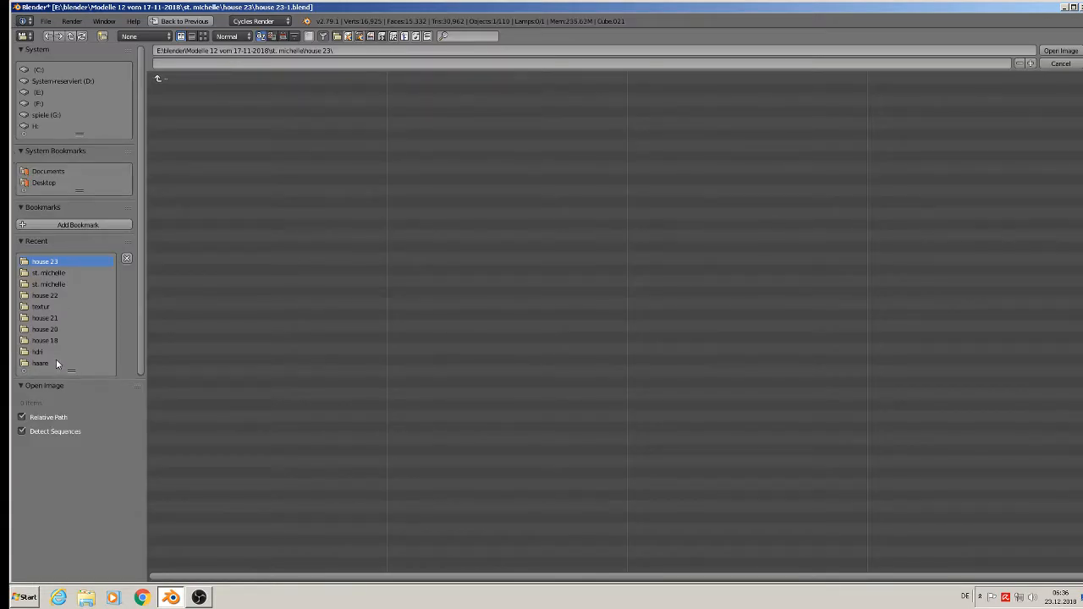
left_click(42, 306)
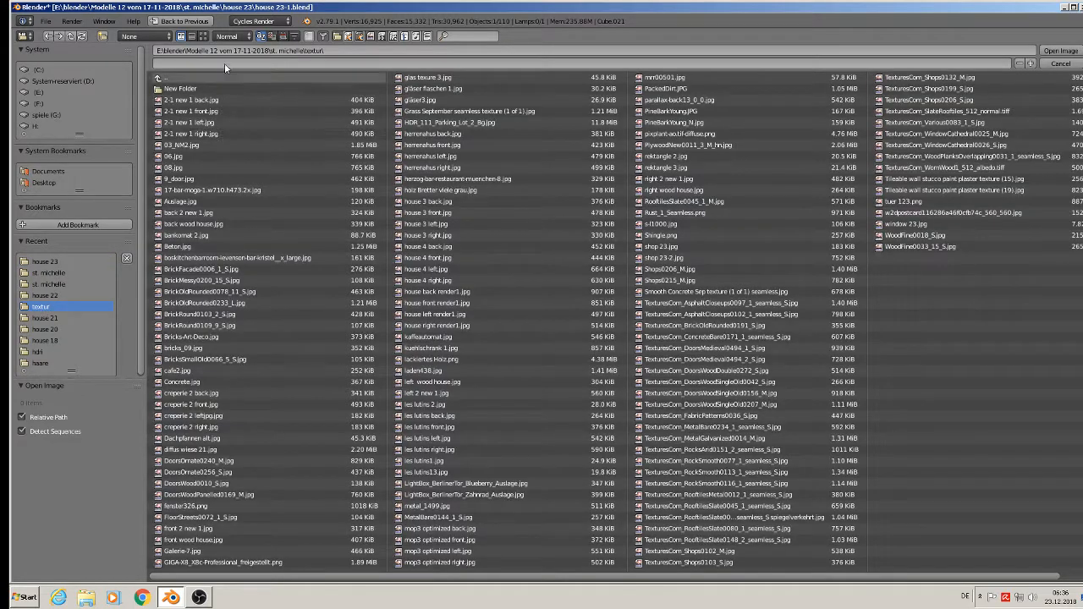
left_click(204, 36)
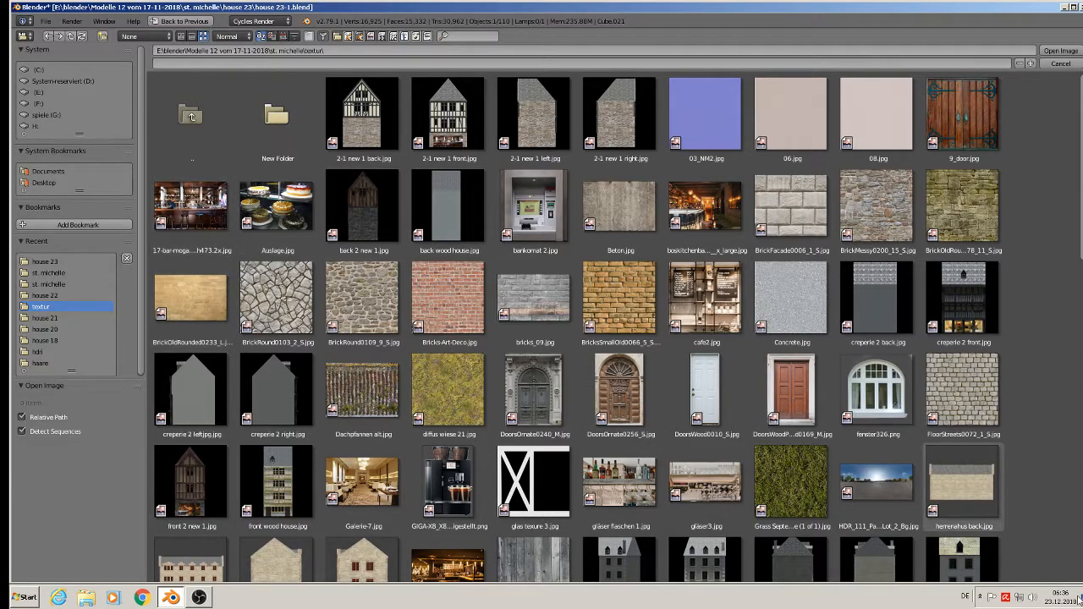
scroll(1077, 598, "down", 8)
scroll(1076, 597, "down", 4)
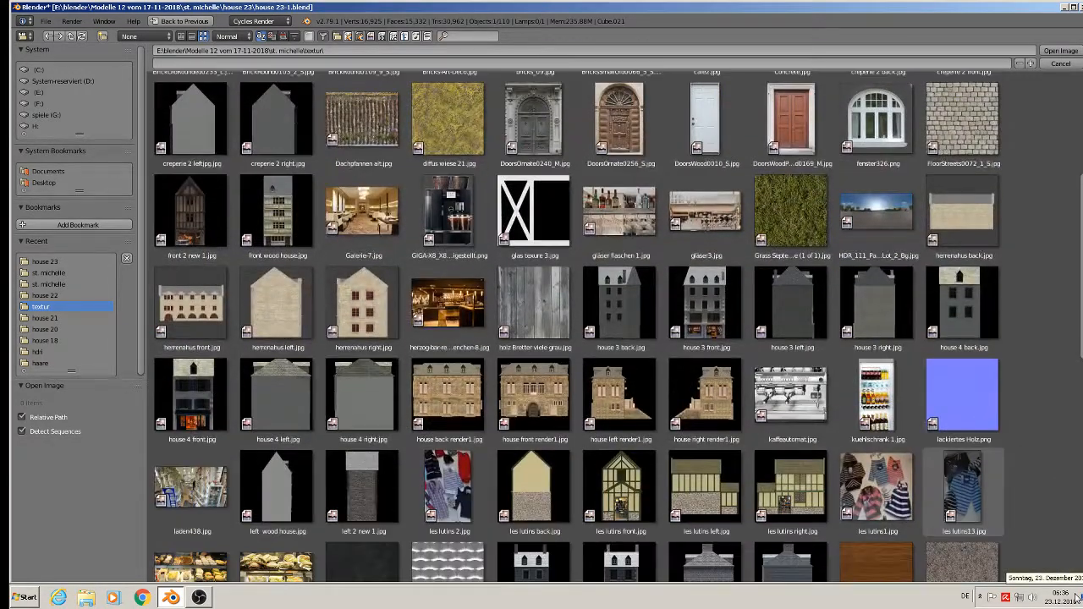
scroll(1077, 597, "down", 3)
scroll(1077, 597, "down", 8)
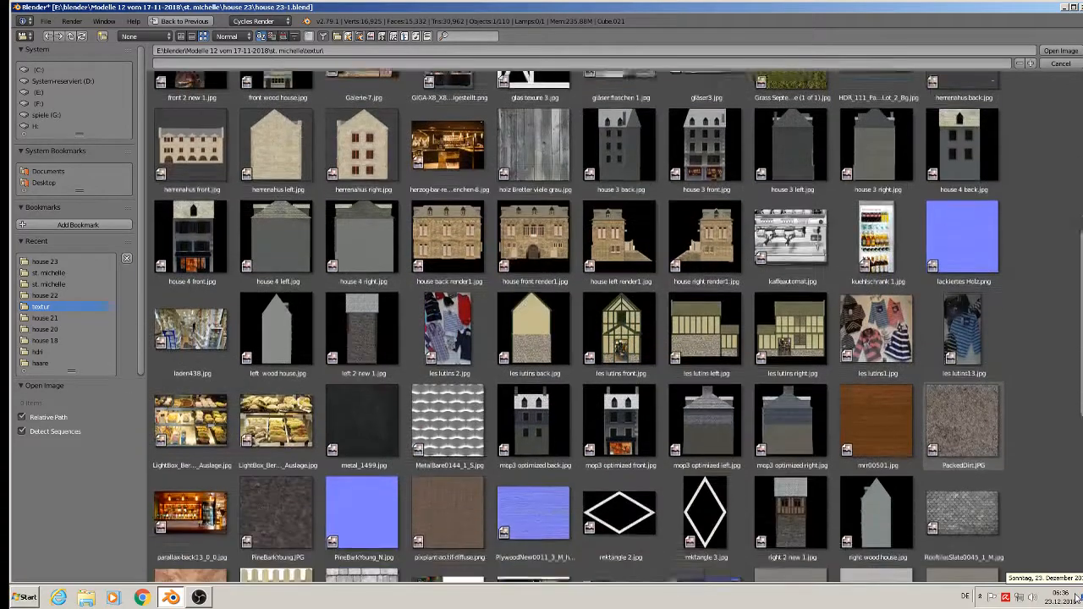
scroll(1077, 597, "down", 10)
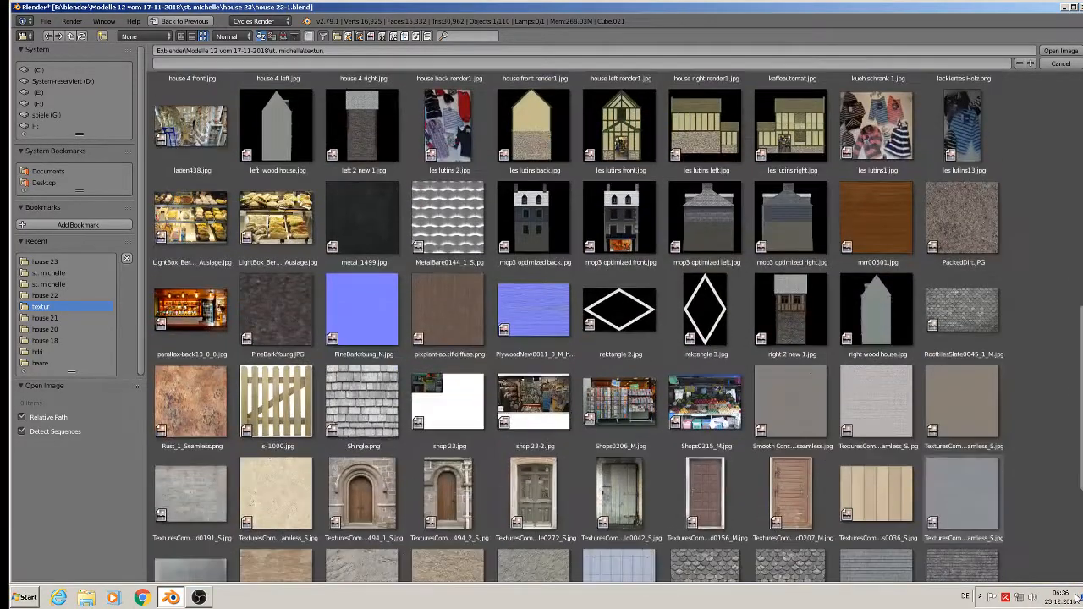
scroll(1077, 597, "down", 4)
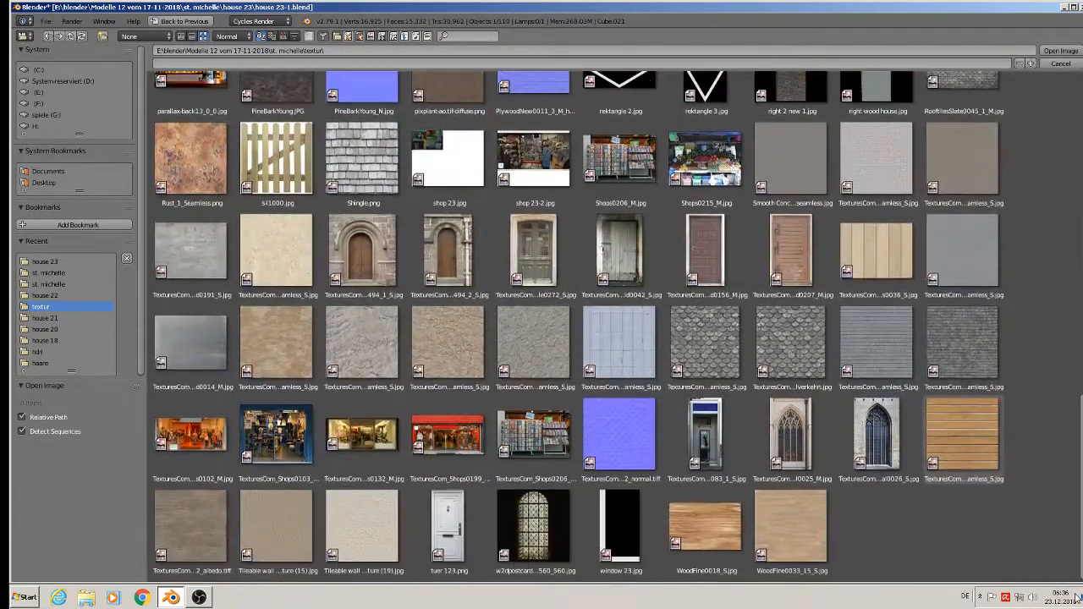
double_click(361, 433)
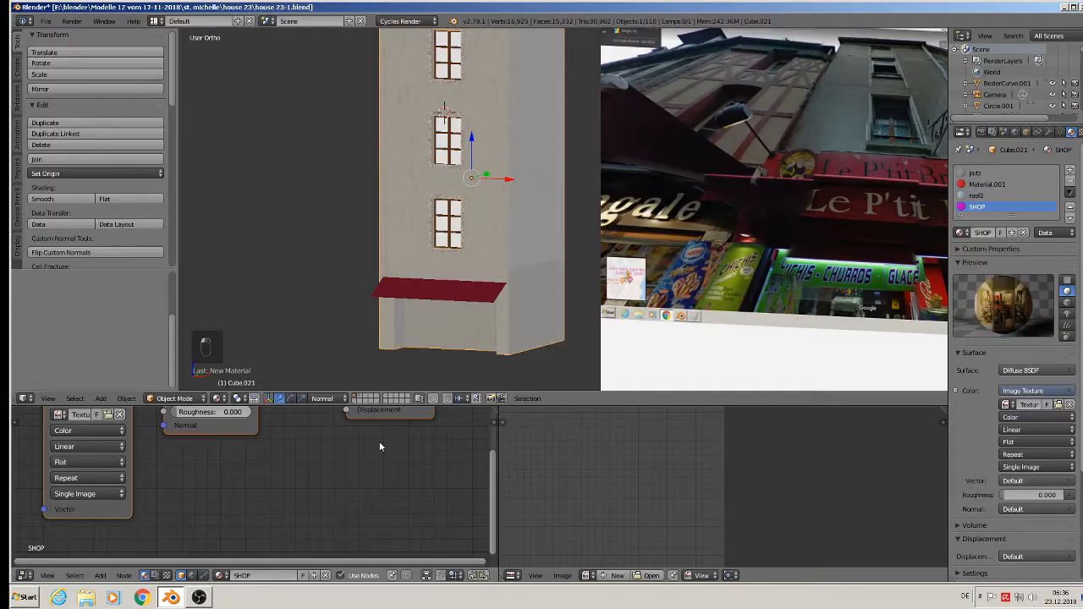
- Project the lower facade face's UVs from view to bounds and assign it the SHOP material
scroll(444, 308, "up", 1)
middle_click_drag(444, 309, 478, 320)
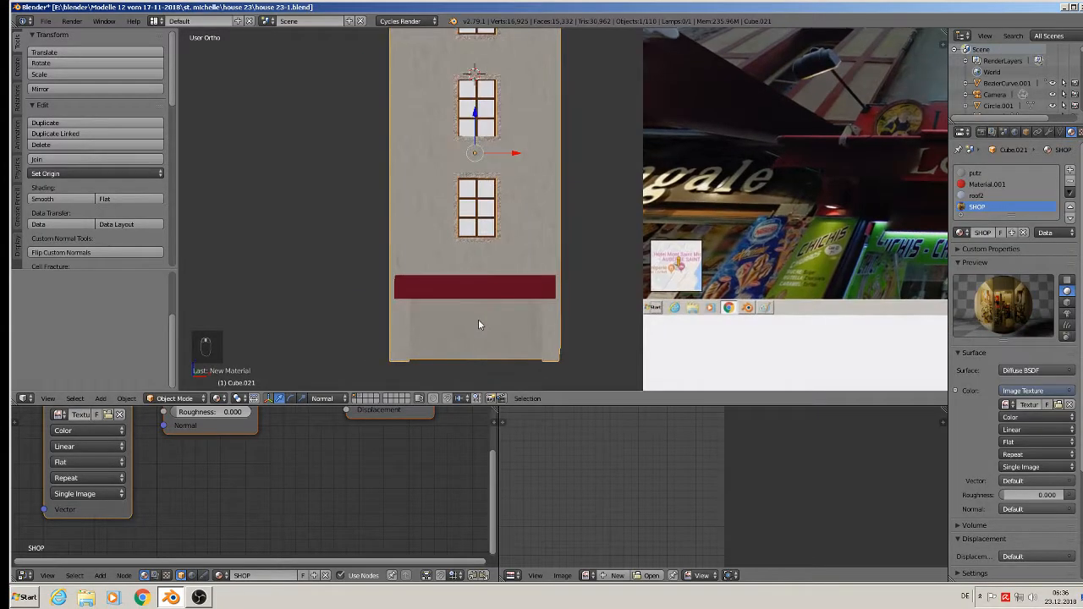
scroll(478, 320, "up", 2)
key("Tab")
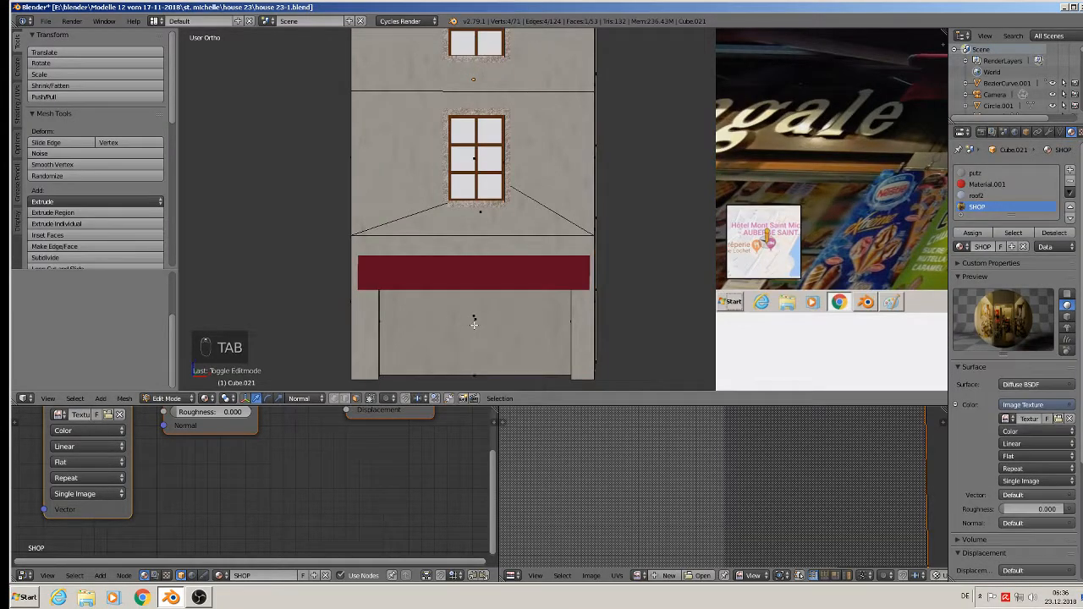
right_click(470, 330)
middle_click_drag(472, 325, 505, 336)
key("u")
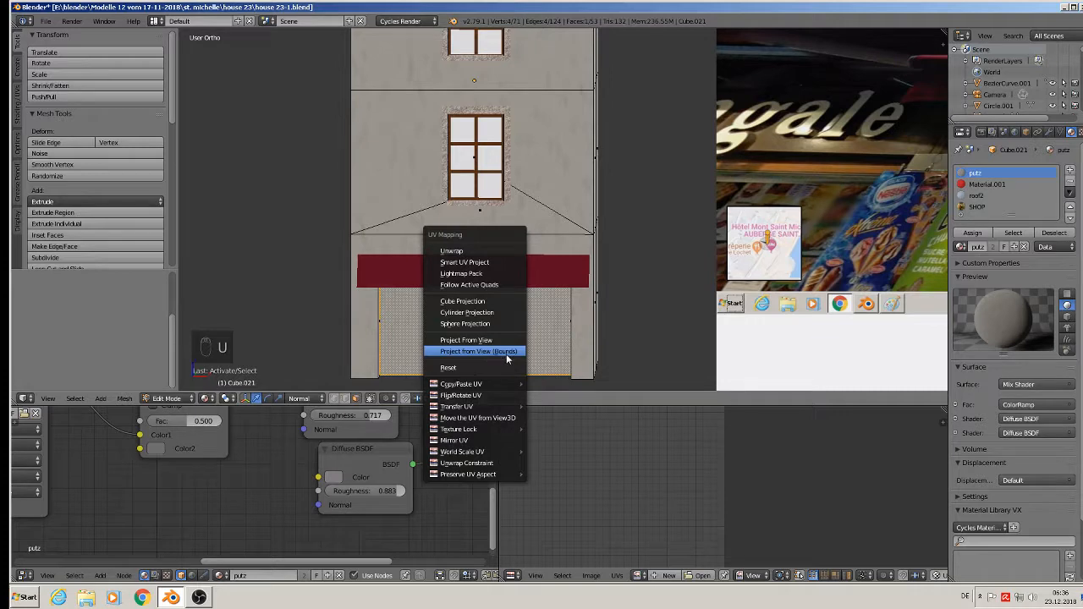
left_click(507, 355)
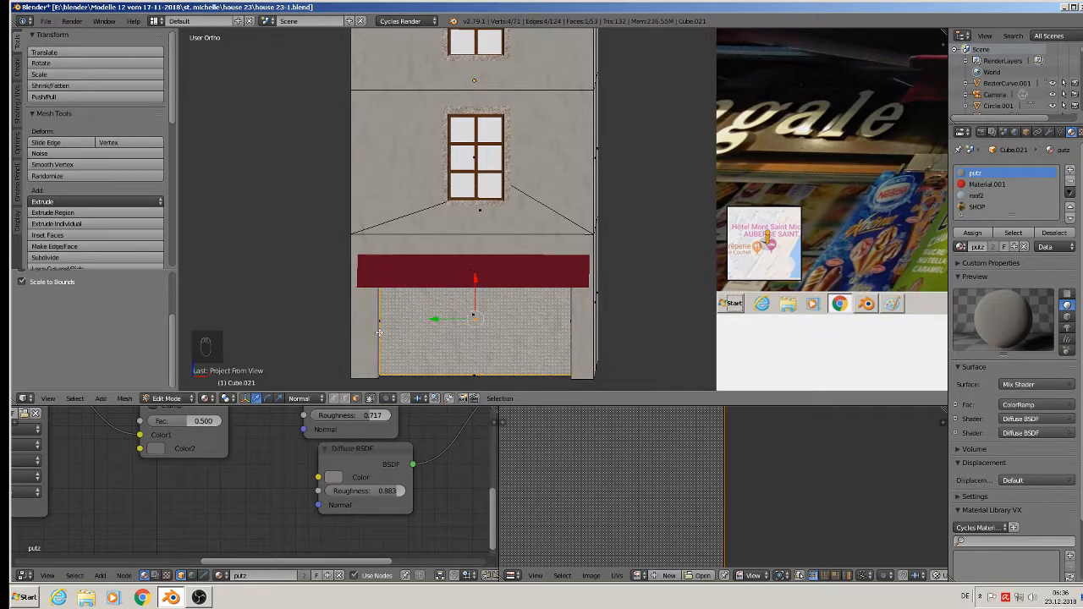
left_click(976, 207)
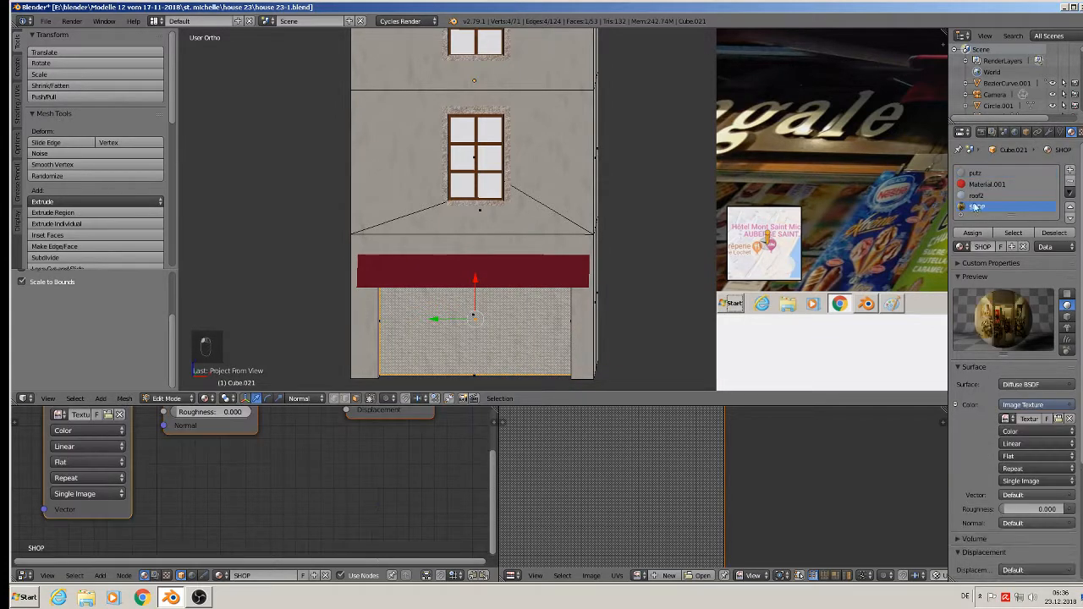
left_click(972, 232)
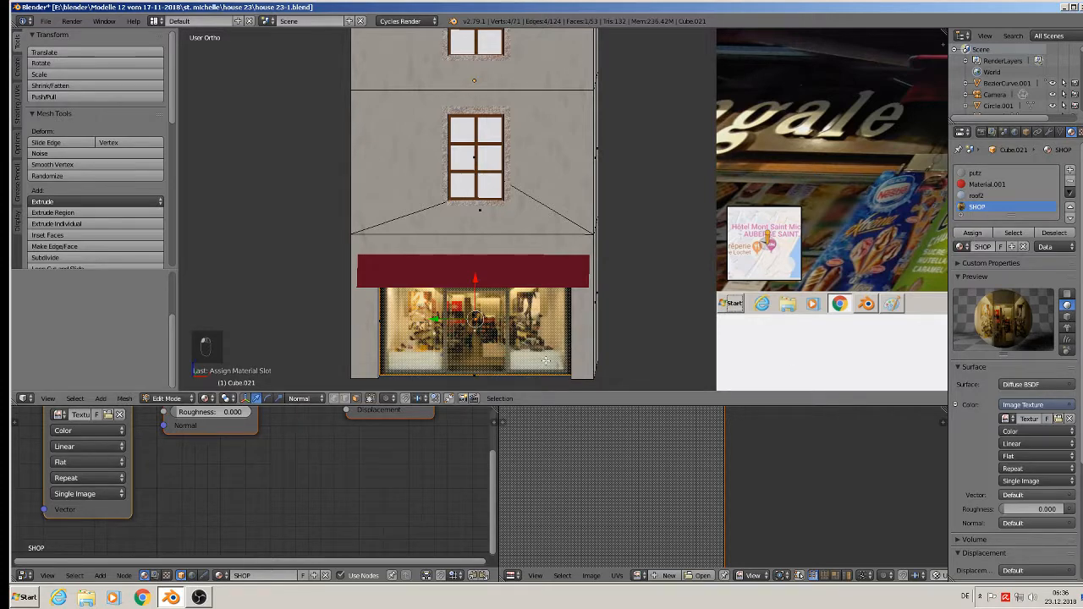
key("Tab")
middle_click_drag(546, 369, 506, 381)
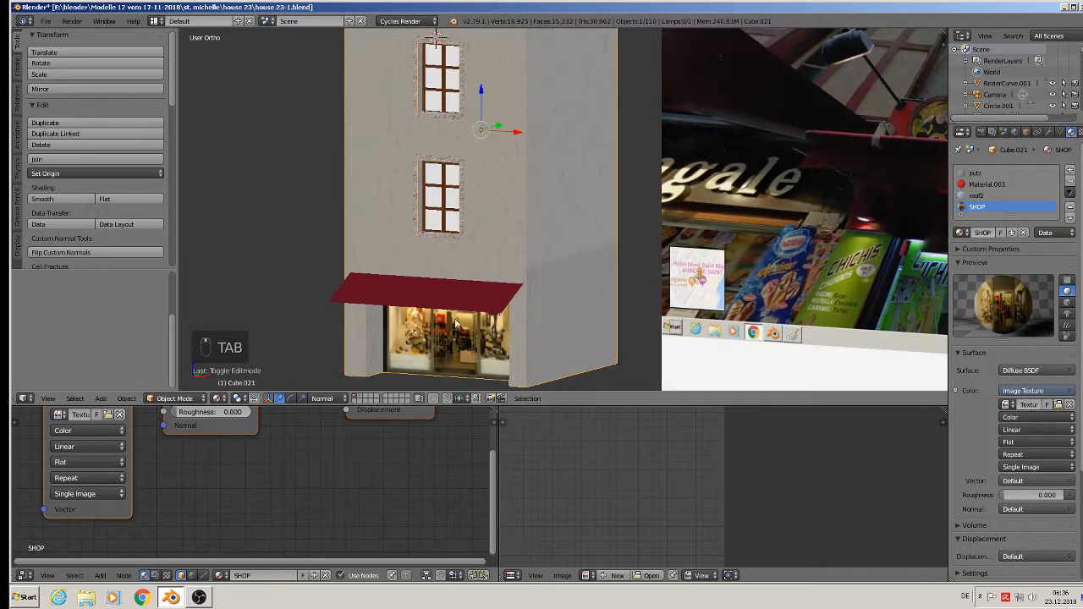
- Replace SHOP's Diffuse BSDF with an Emission node fed by the photo colour and linked to Surface
scroll(455, 324, "up", 4)
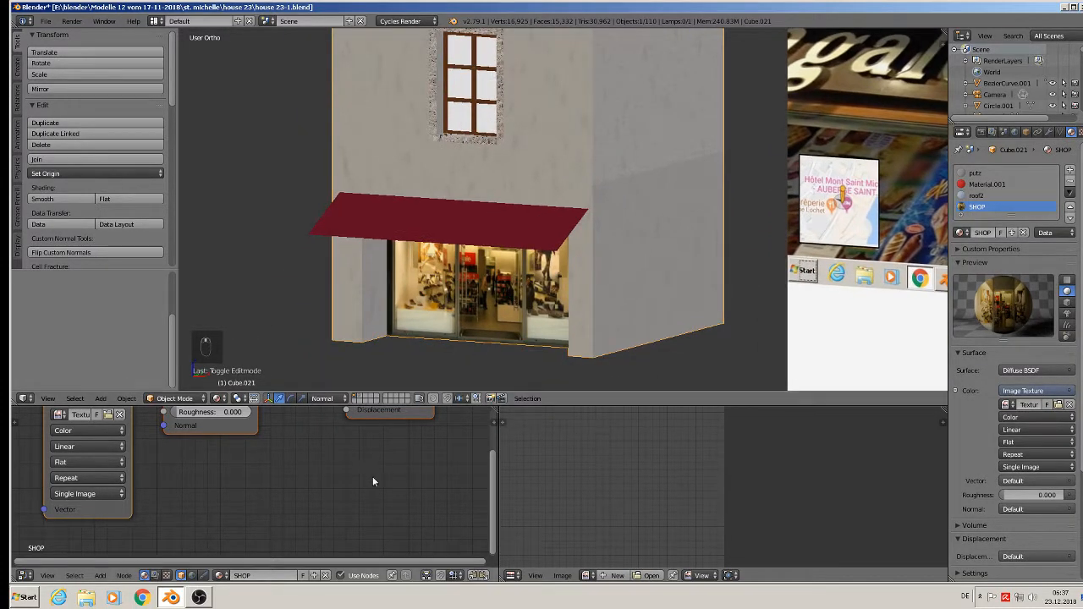
key("Home")
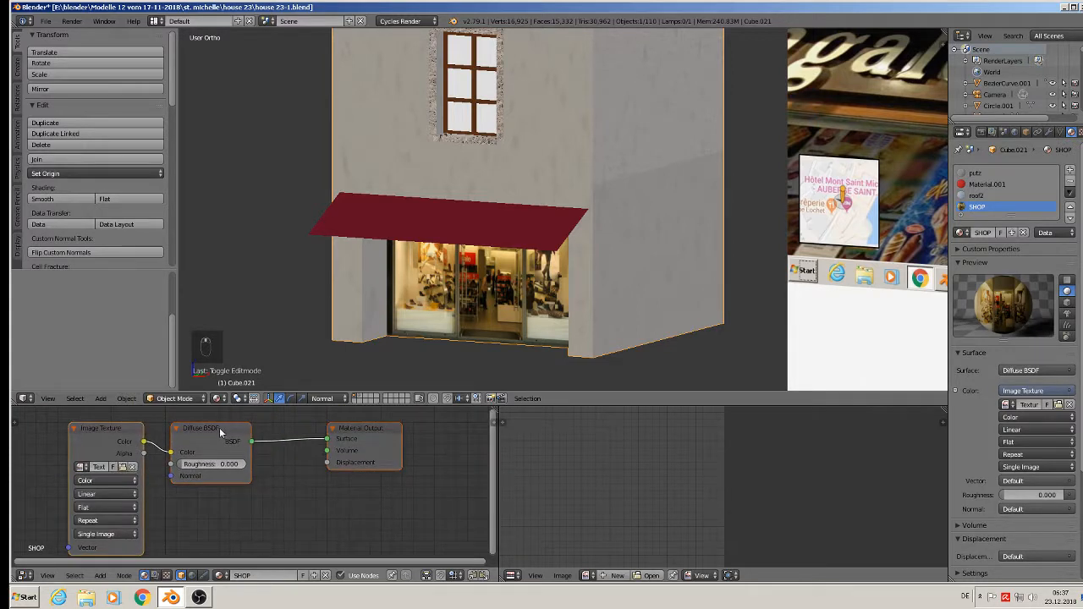
left_click(219, 433)
key("x")
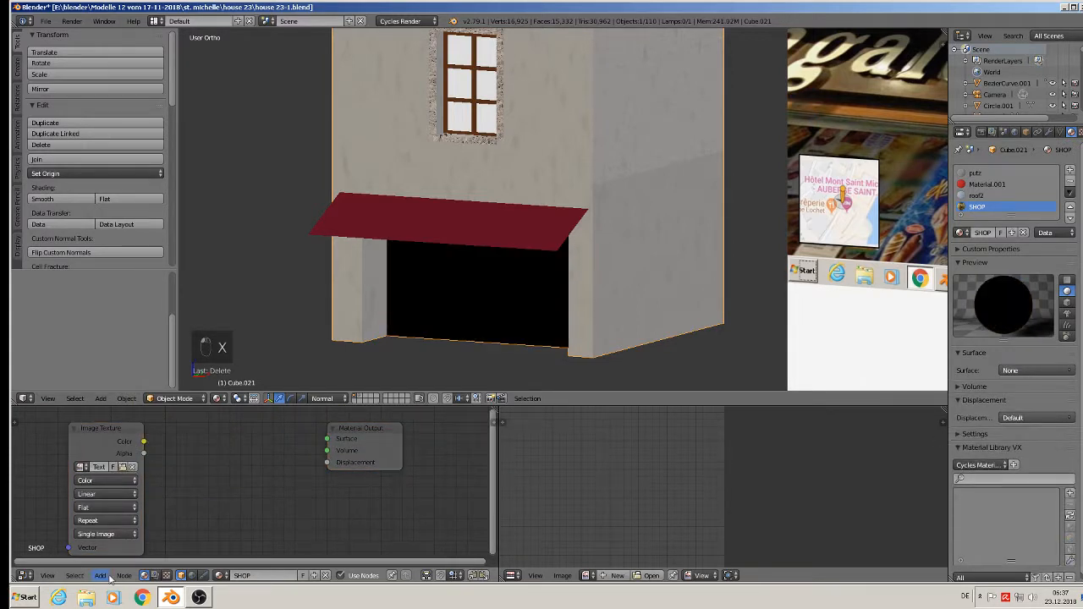
left_click(101, 576)
mouse_move(129, 523)
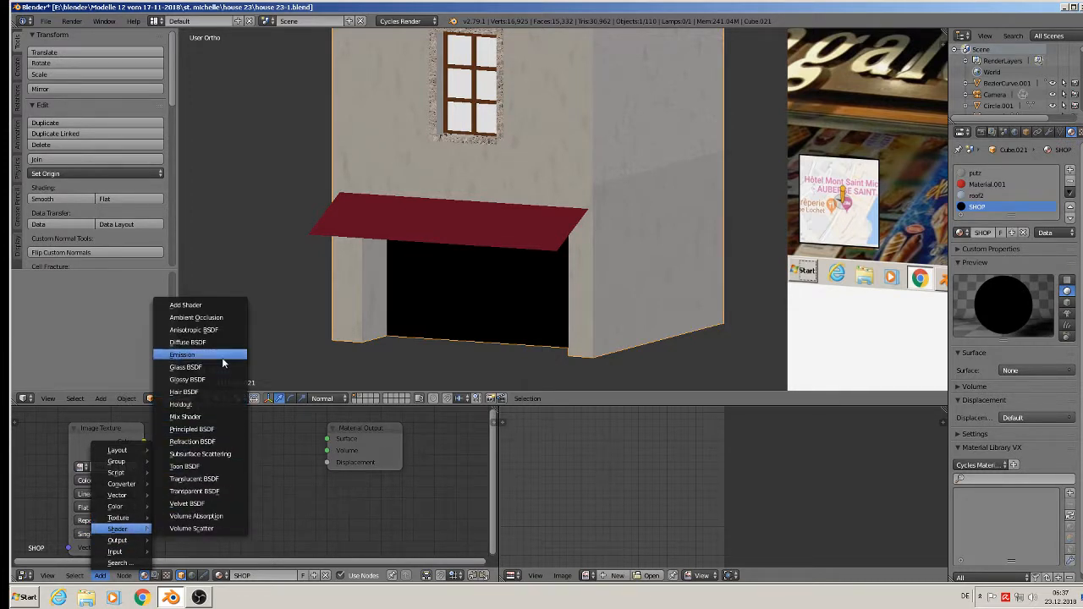
left_click(182, 355)
left_click(218, 436)
left_click_drag(145, 440, 202, 451)
left_click_drag(277, 440, 326, 439)
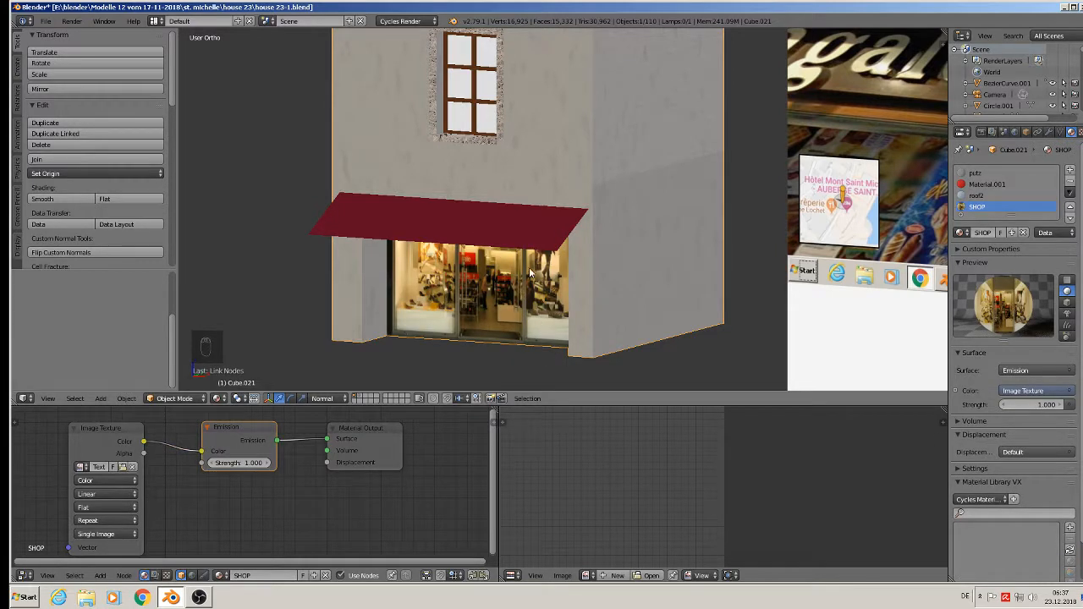
scroll(529, 268, "down", 4)
scroll(500, 183, "up", 7)
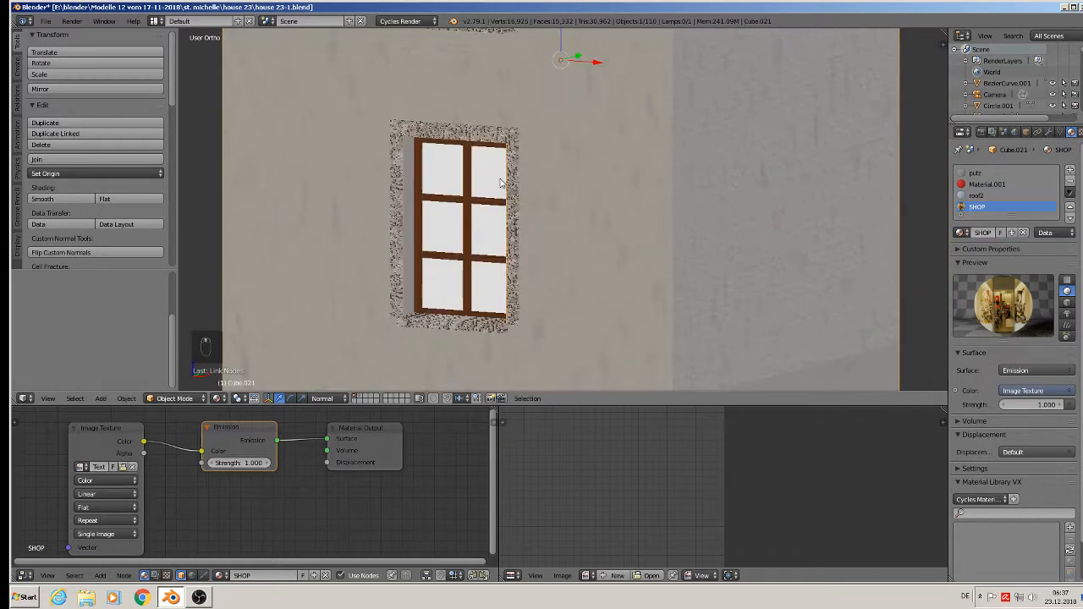
- Turn and pan the view to centre the house among the scattered parts
key("Tab")
key("Tab")
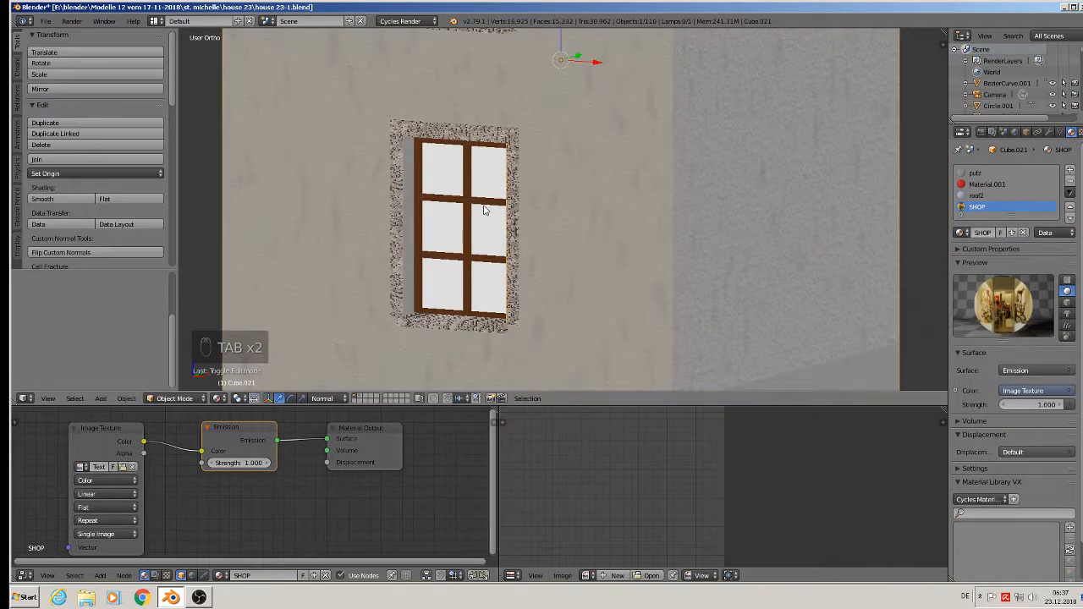
scroll(488, 212, "down", 5)
scroll(495, 220, "down", 1)
middle_click_drag(495, 220, 472, 212)
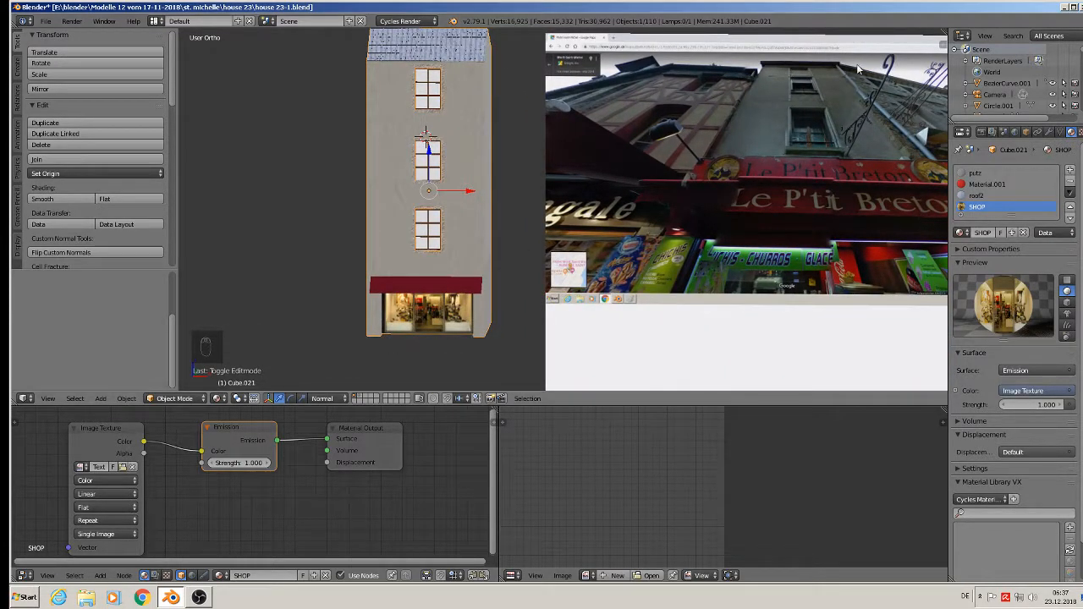
scroll(915, 156, "down", 4)
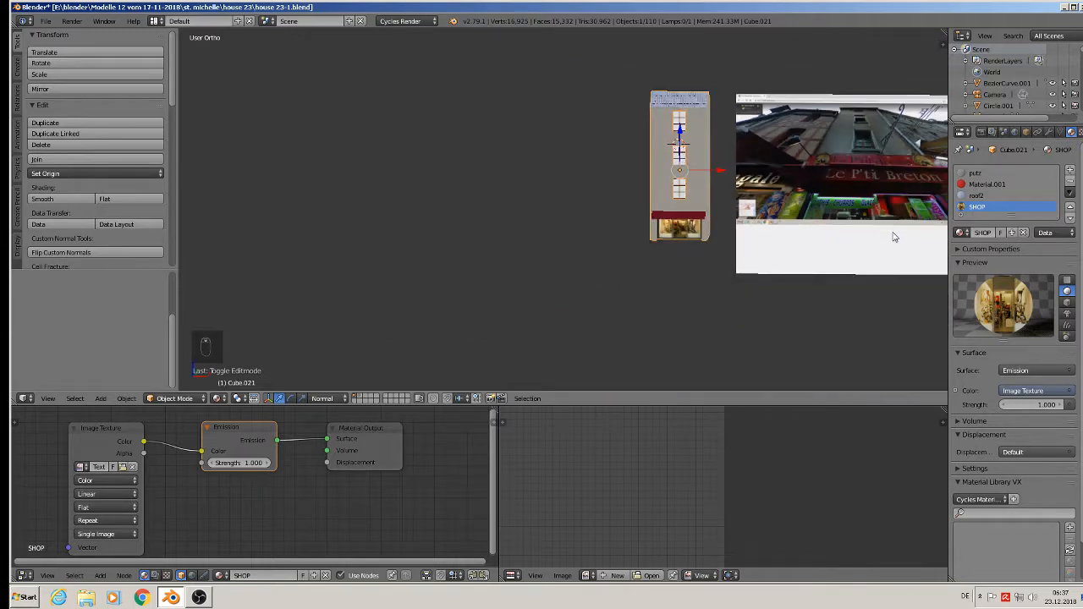
middle_click_drag(894, 237, 609, 270, "shift")
scroll(626, 261, "down", 7)
middle_click_drag(759, 214, 623, 253, "shift")
scroll(709, 182, "down", 2)
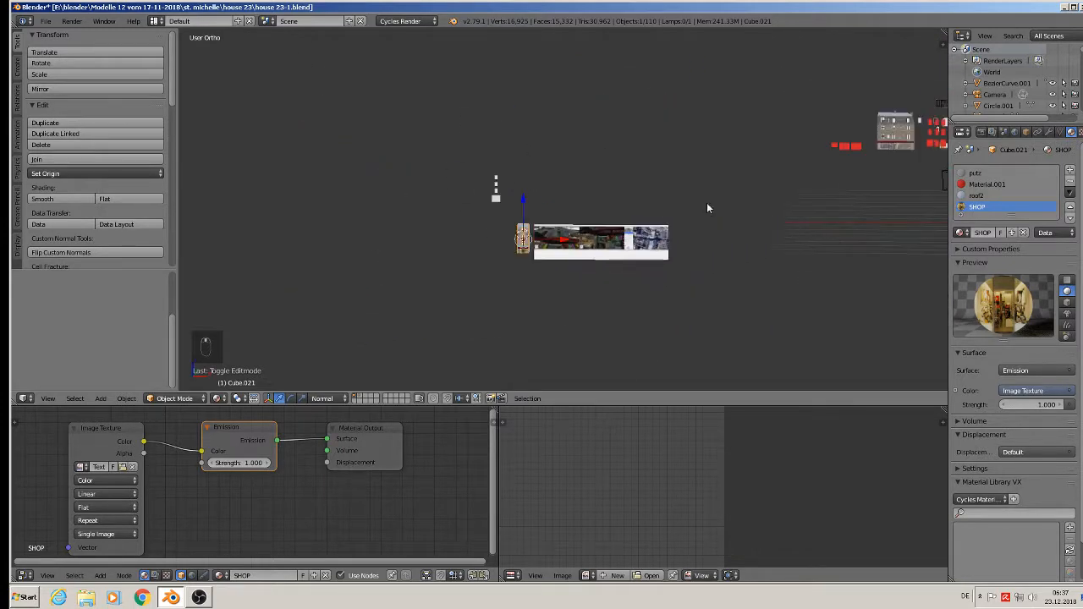
scroll(795, 174, "down", 1)
middle_click_drag(818, 167, 556, 240, "shift")
scroll(644, 209, "up", 4)
scroll(609, 204, "up", 6)
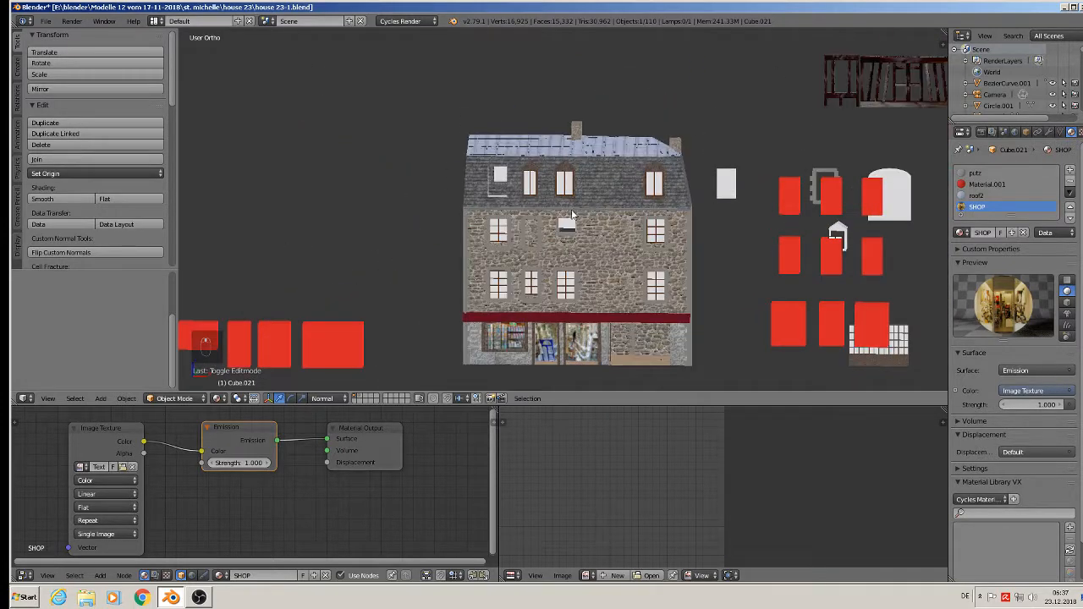
- Select the gutter pieces Cylinder.010 and Cylinder.009, then the downpipe curve BezierCurve.001
right_click(539, 211)
middle_click_drag(538, 210, 477, 215)
scroll(477, 195, "up", 7)
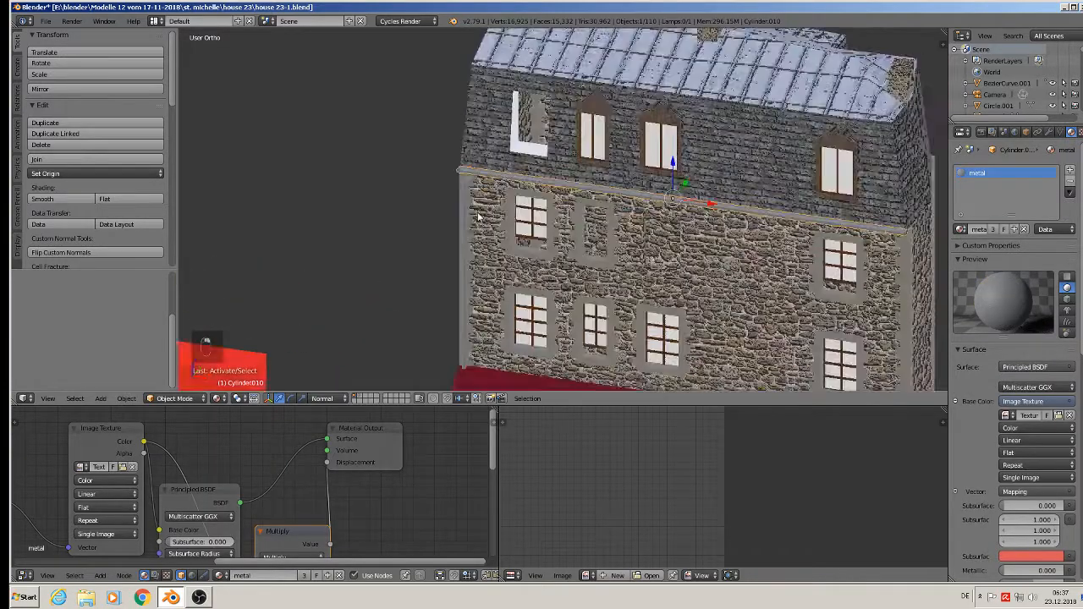
scroll(473, 184, "up", 5)
right_click(443, 134)
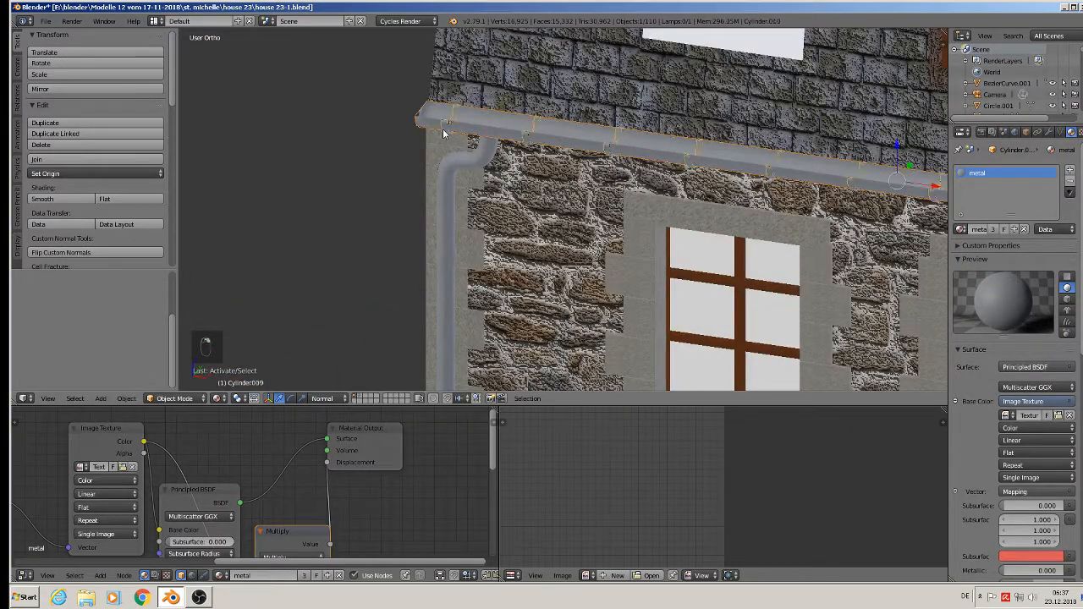
right_click(459, 161)
scroll(458, 173, "down", 10)
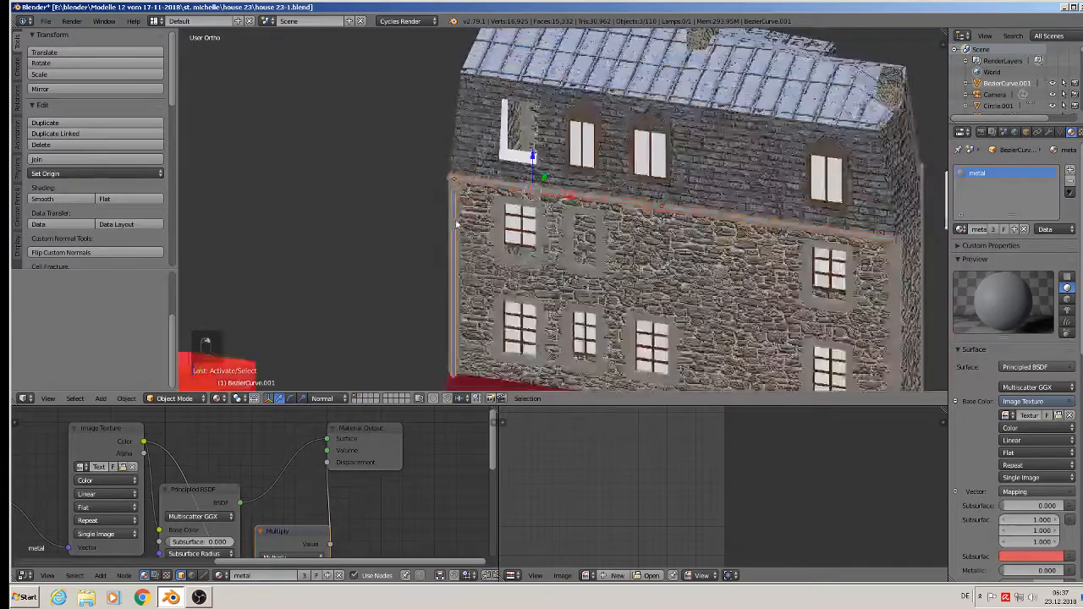
scroll(618, 169, "down", 8)
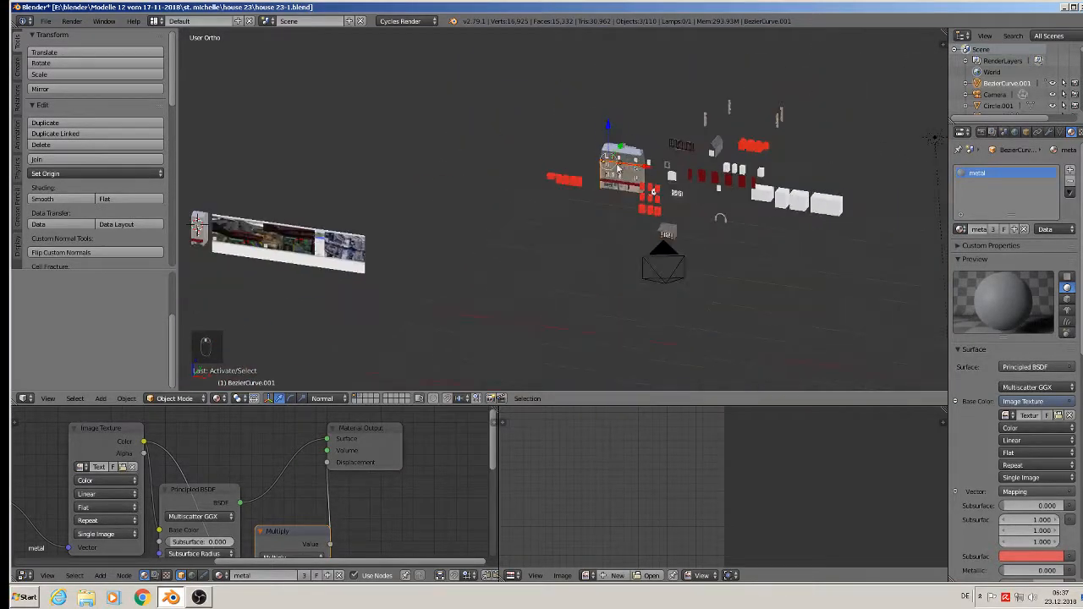
- Duplicate the gutter curve with Shift+D and slide the copy toward the house
middle_click_drag(622, 157, 640, 251)
key("shift+d")
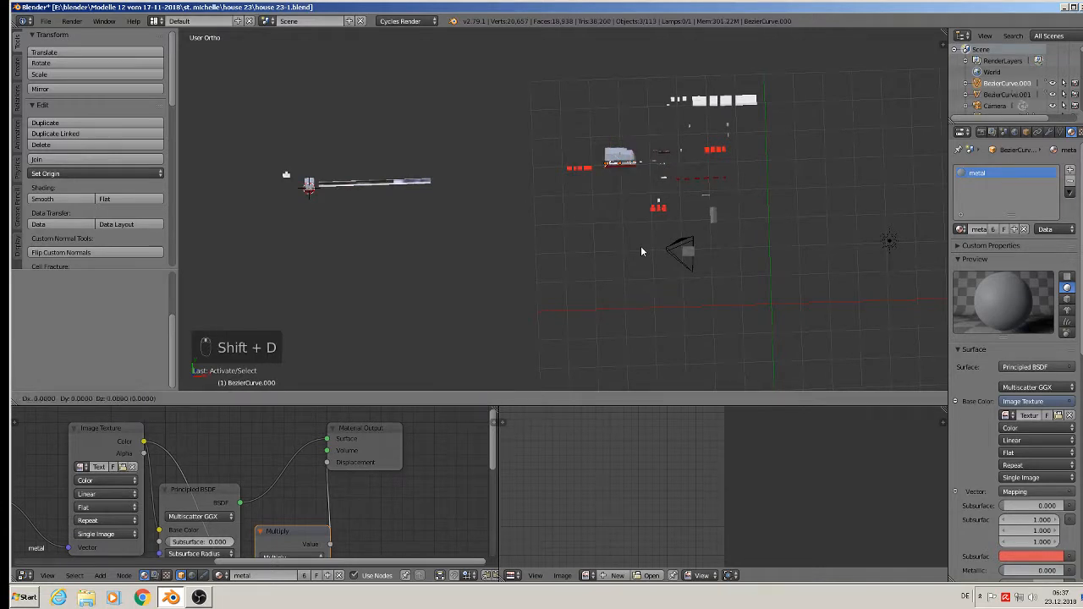
key("y")
key("y")
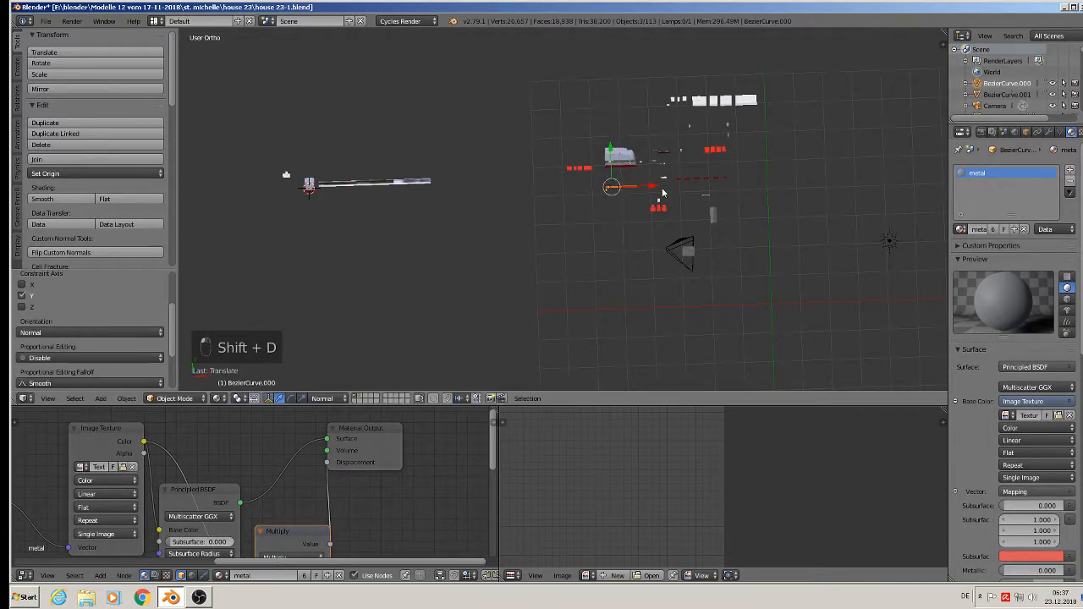
scroll(298, 198, "up", 13)
left_click_drag(337, 201, 497, 211)
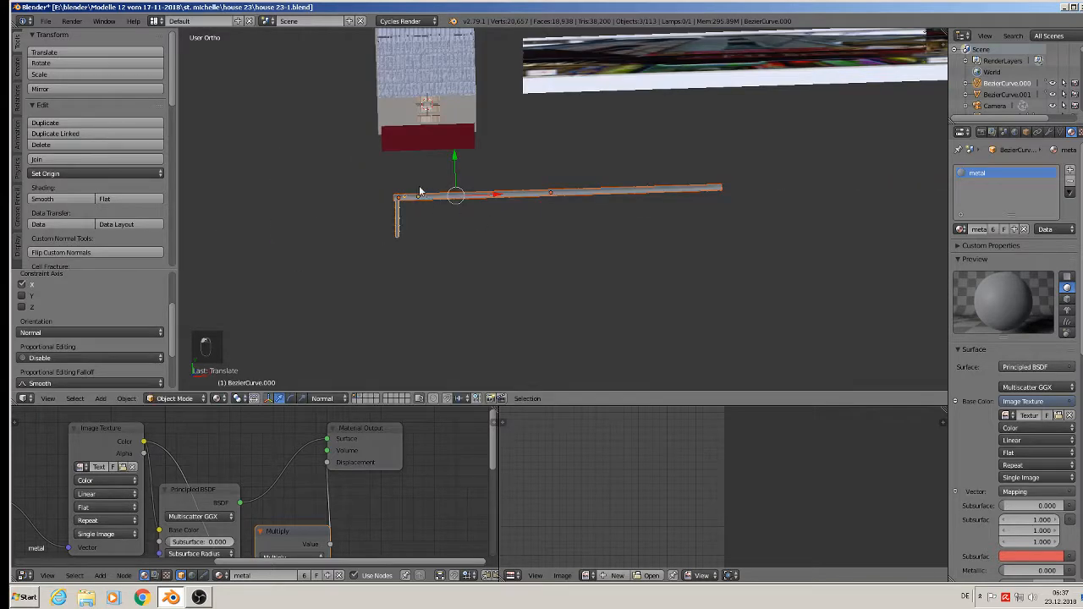
left_click_drag(457, 162, 419, 45)
middle_click_drag(419, 47, 339, 323)
scroll(339, 323, "down", 7)
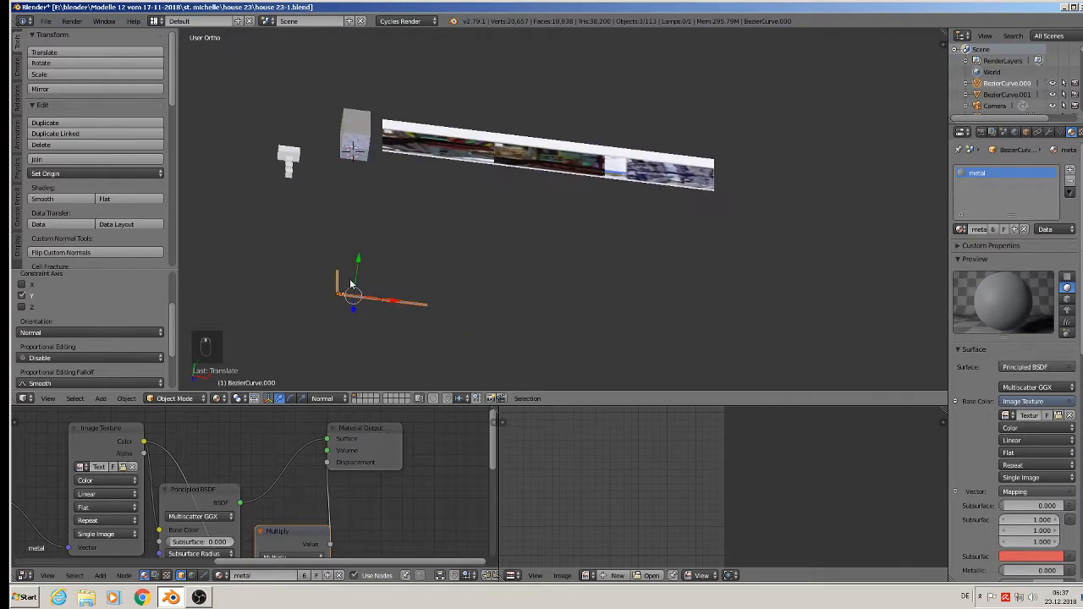
- Position the gutter copy along the facade just below the roof edge
left_click_drag(359, 275, 378, 126)
middle_click_drag(377, 127, 368, 81)
left_click_drag(378, 108, 355, 325)
middle_click_drag(355, 325, 332, 318)
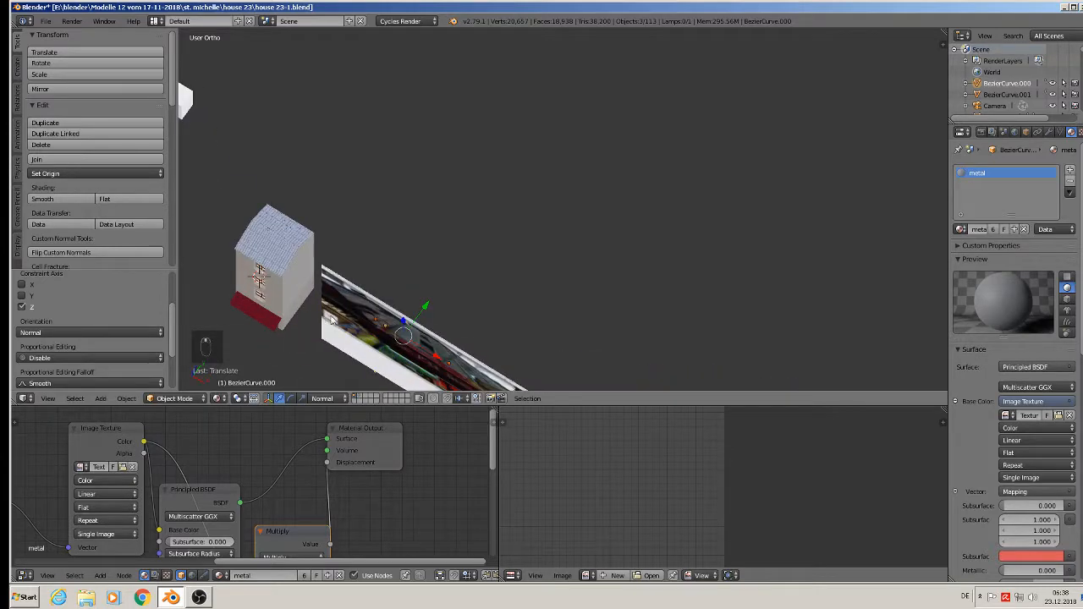
left_click_drag(402, 317, 345, 306)
middle_click_drag(346, 306, 394, 185)
left_click_drag(341, 253, 306, 91)
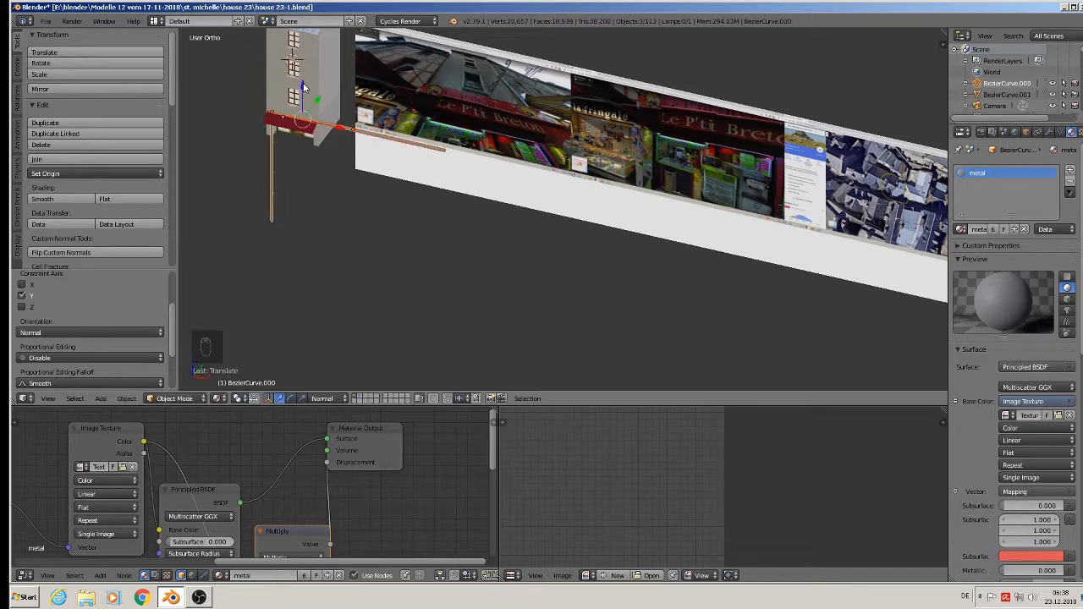
scroll(287, 110, "up", 2)
middle_click_drag(286, 127, 440, 227, "shift")
left_click_drag(447, 159, 423, 42)
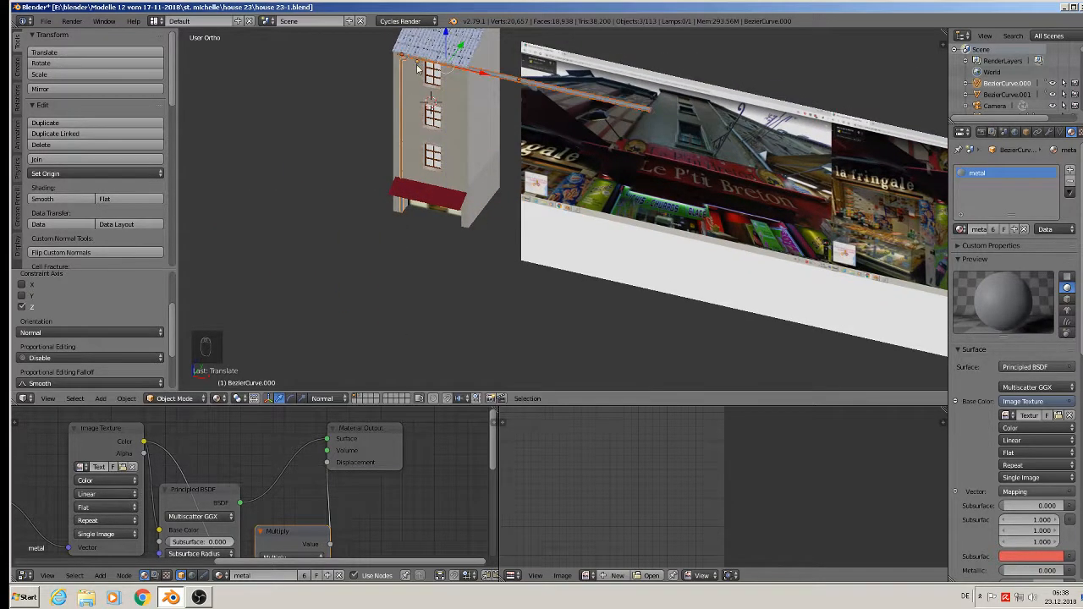
scroll(571, 91, "up", 8)
left_click_drag(553, 96, 545, 127)
- Scale the gutter copy down and slide it left against the facade wall
key("s")
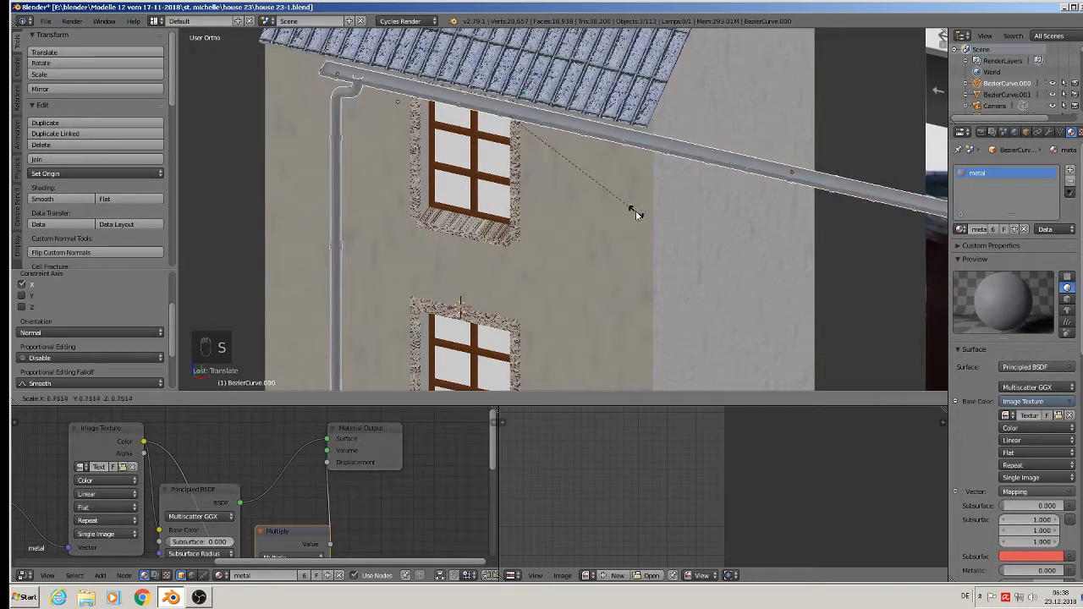
left_click(605, 198)
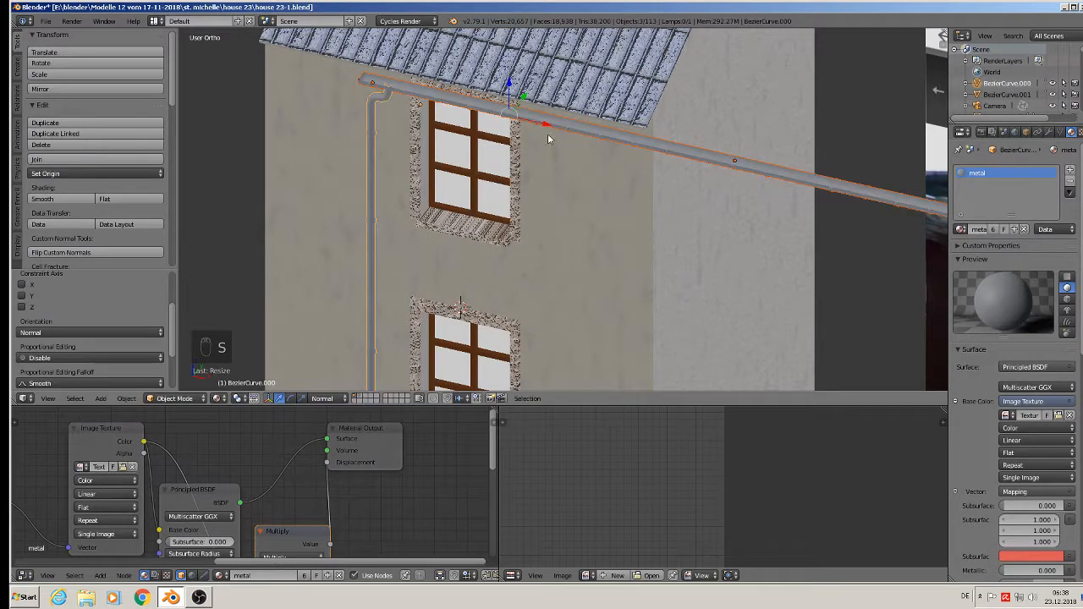
left_click_drag(546, 122, 446, 100)
middle_click_drag(438, 98, 381, 82)
left_click_drag(476, 59, 471, 62)
middle_click_drag(470, 63, 443, 147)
- Rotate the downpipe 180° about Z and move it to the house's right corner
right_click(380, 114)
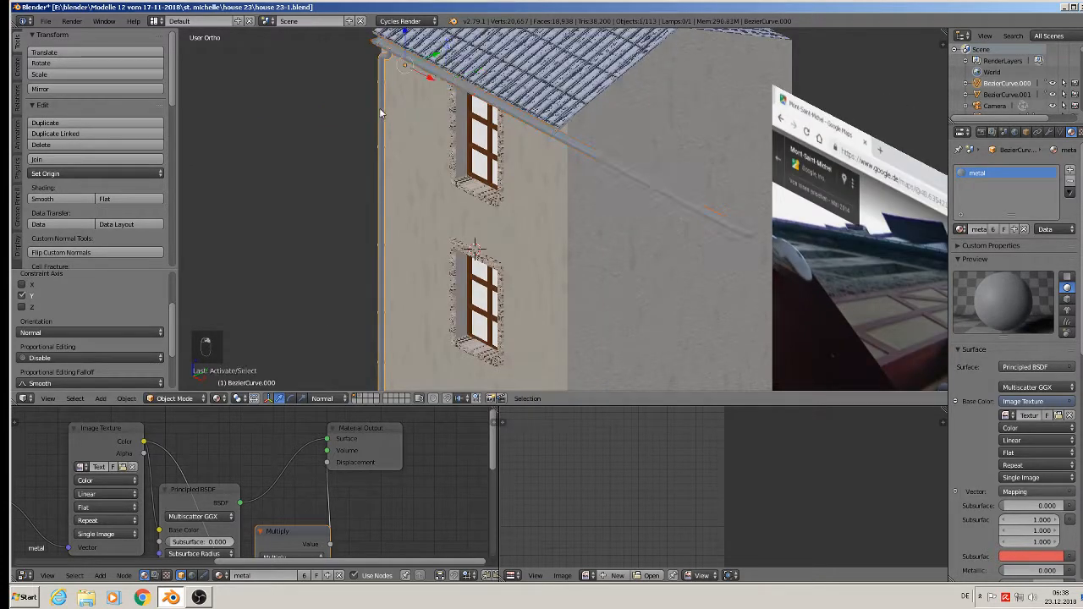
middle_click_drag(419, 101, 445, 109)
left_click_drag(441, 80, 636, 171)
middle_click_drag(636, 171, 623, 127)
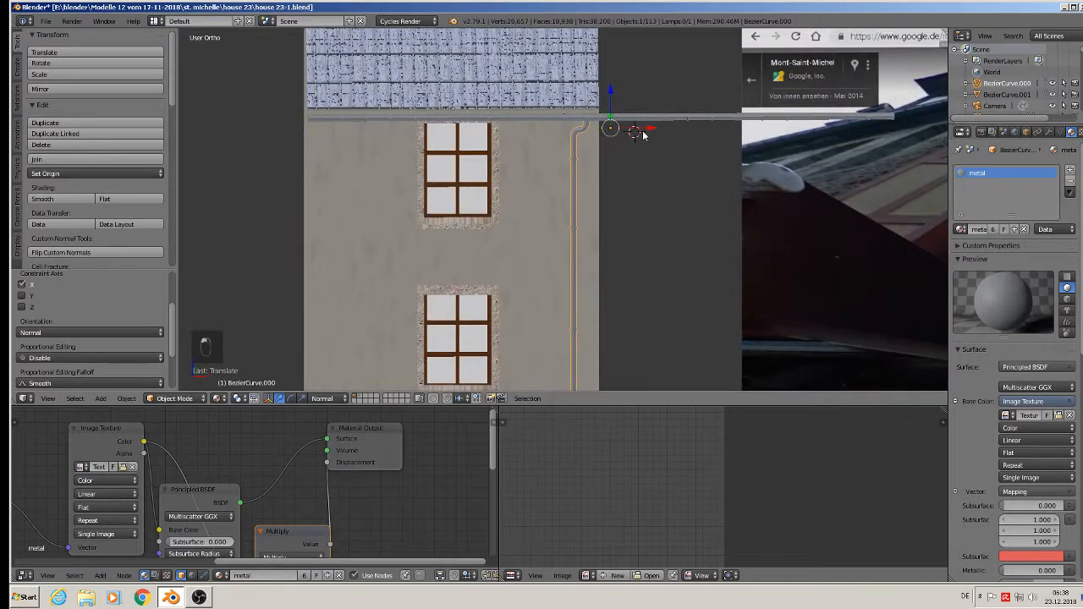
left_click_drag(643, 133, 651, 134)
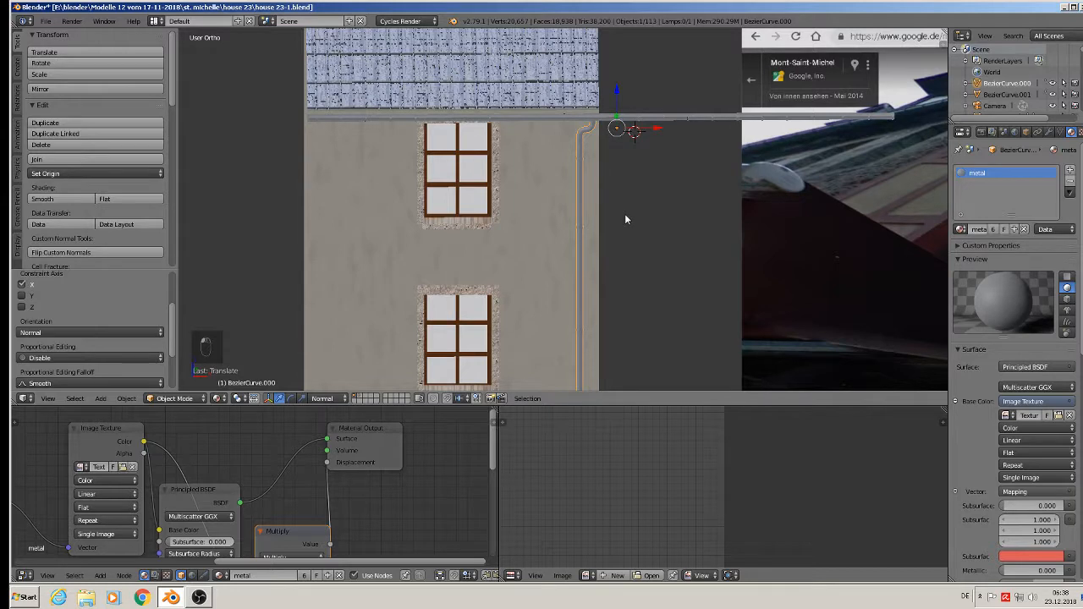
type("rz180")
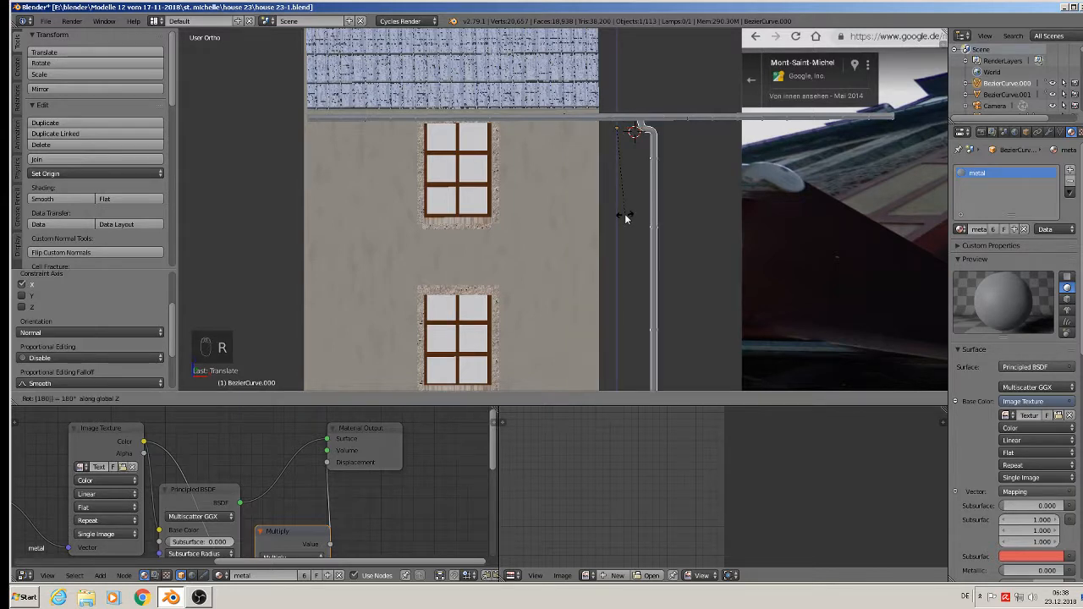
key("Return")
left_click_drag(575, 128, 526, 133)
scroll(639, 95, "up", 2)
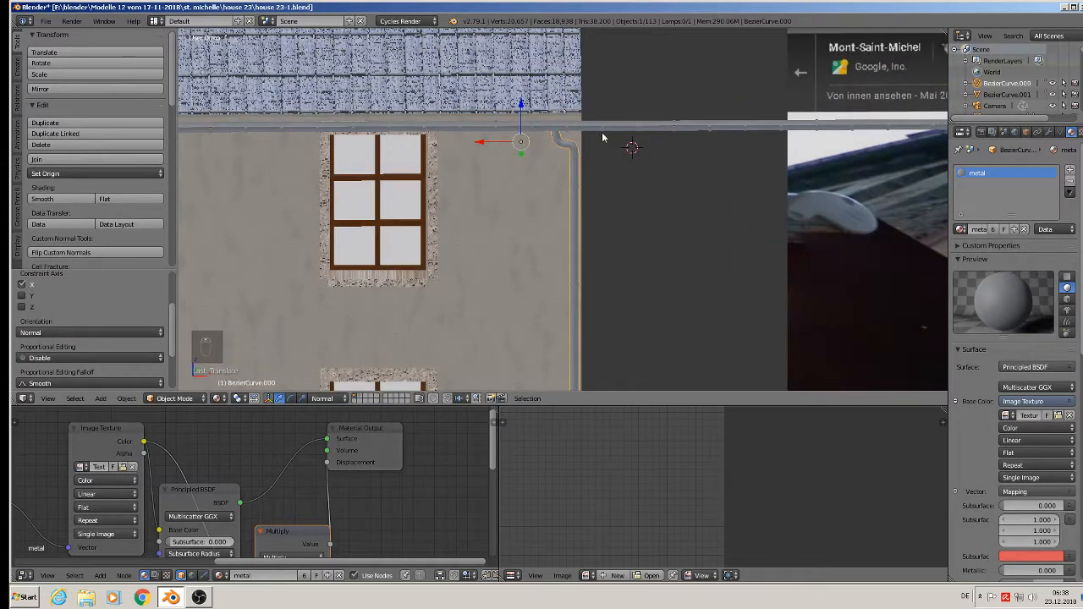
- Select the gutter bracket rail and enter its edit mode
right_click(601, 132)
key("Tab")
scroll(623, 148, "down", 3)
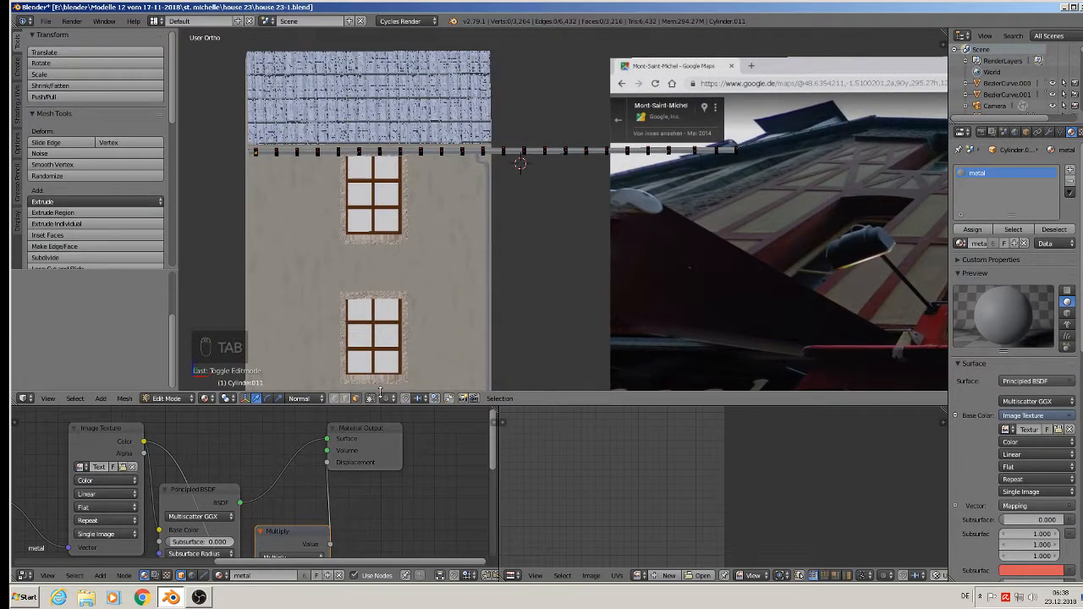
- Box-select and delete the rail vertices of the brackets sticking past the house edge
left_click(335, 398)
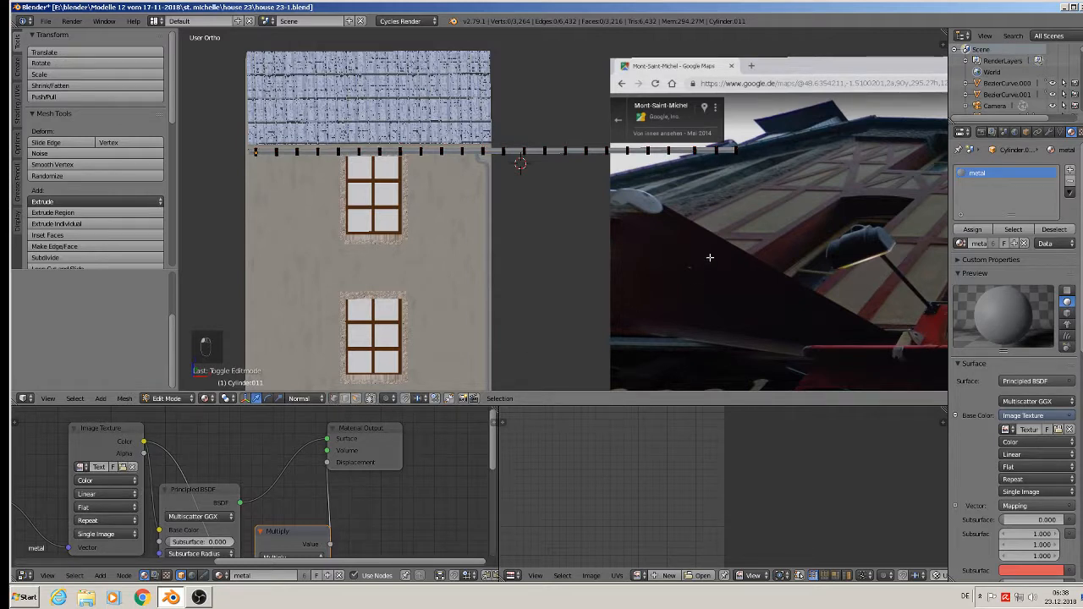
key("b")
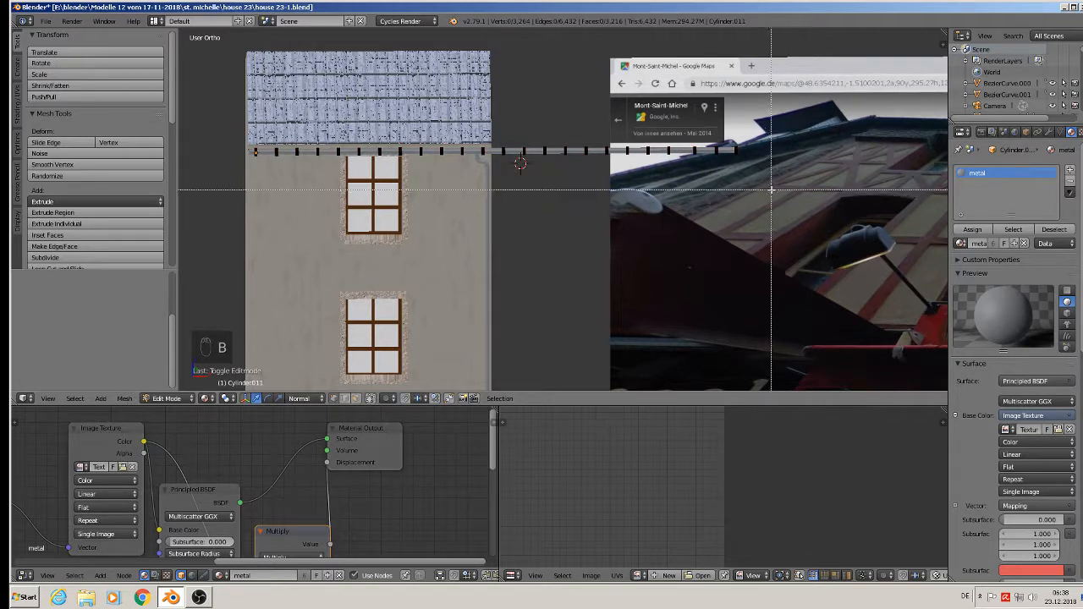
left_click_drag(775, 181, 501, 103)
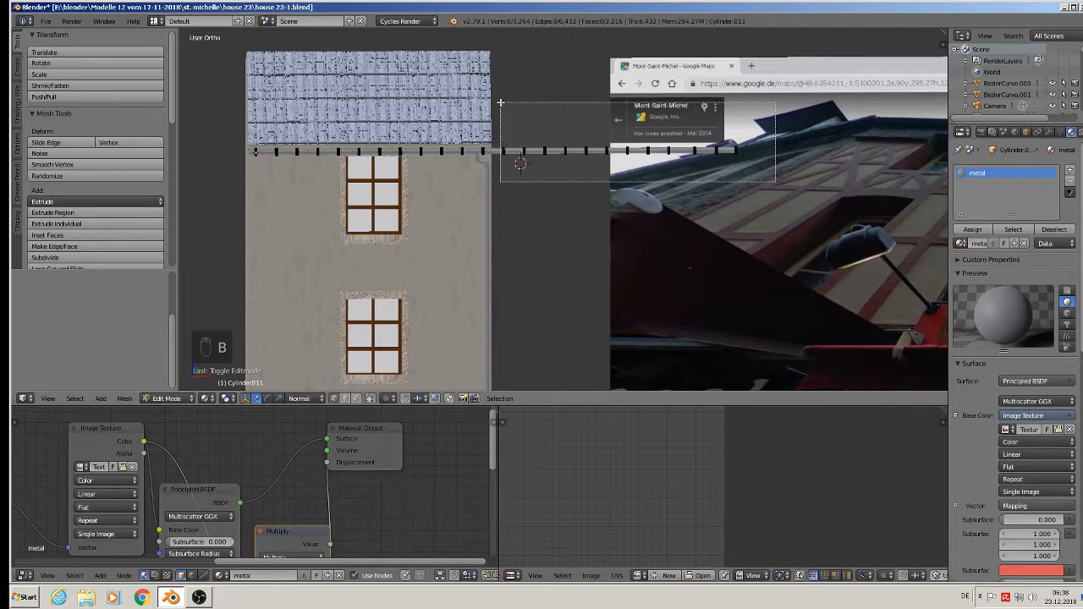
key("x")
left_click(498, 101)
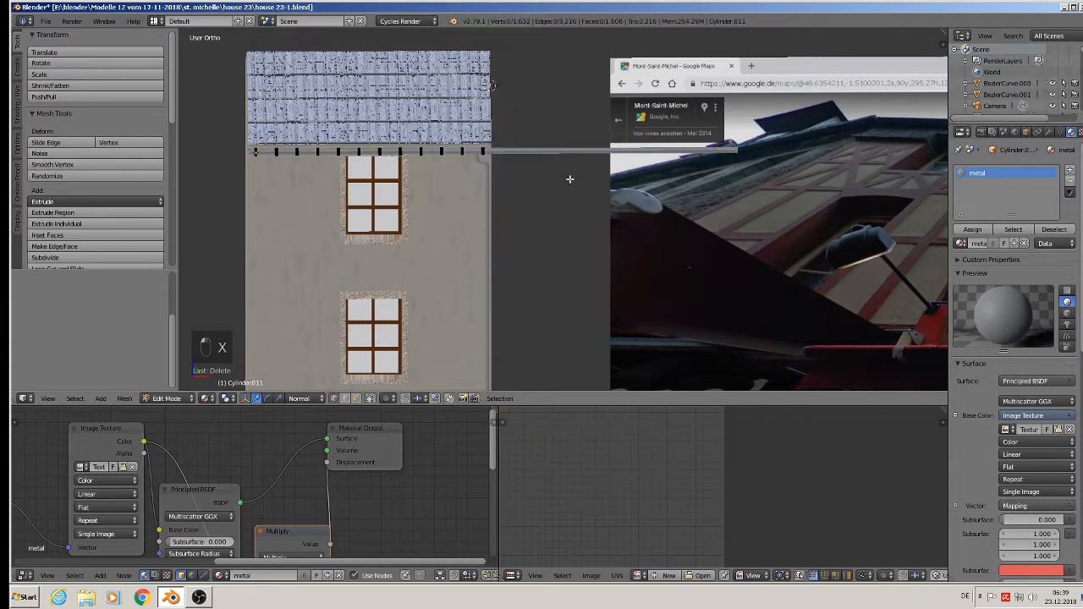
key("Tab")
- Extrude the end of gutter beam Cylinder.000 and dissolve its end edge loops
right_click(556, 152)
key("Tab")
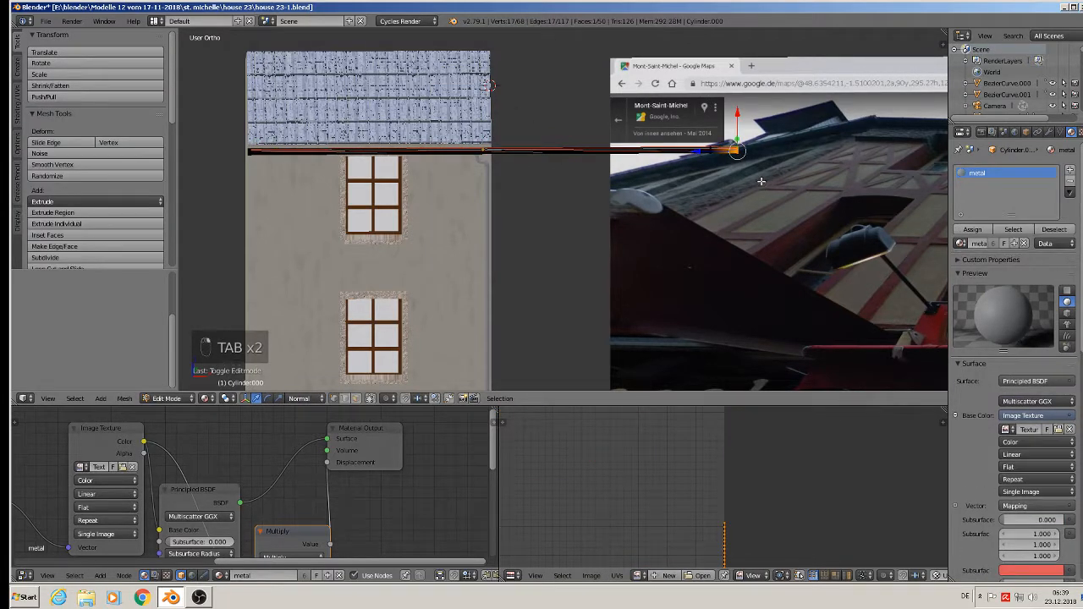
key("e")
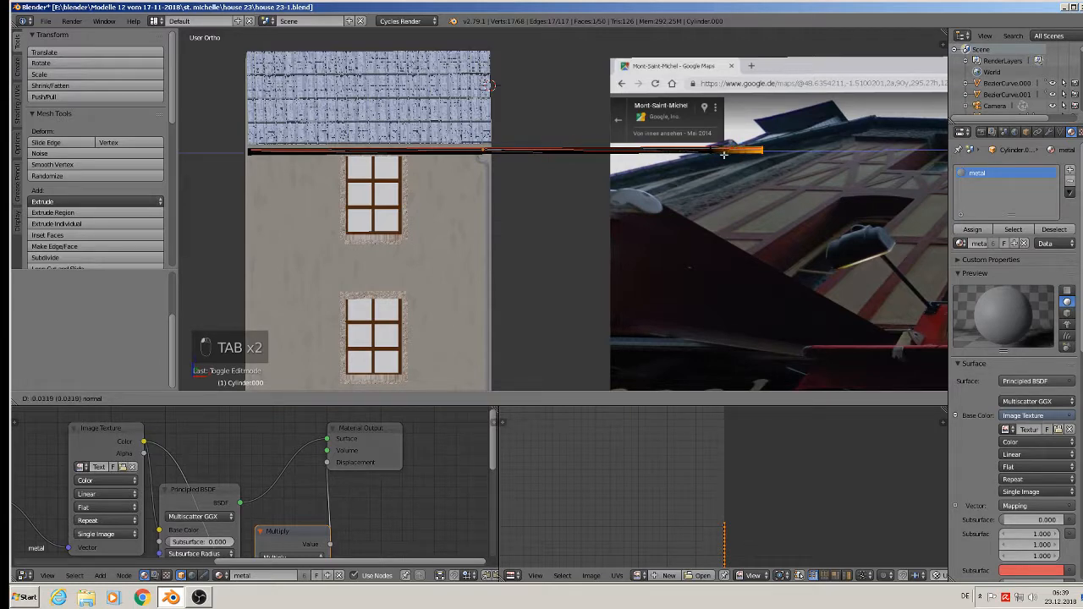
left_click(738, 154)
scroll(728, 154, "up", 6)
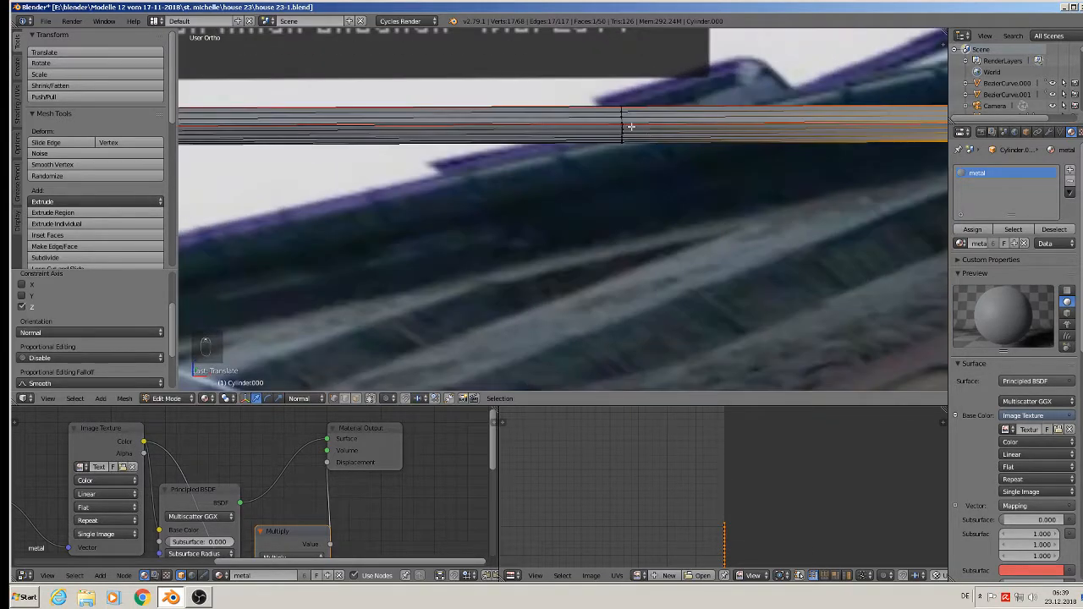
right_click(622, 115, "alt")
right_click(622, 115, "alt")
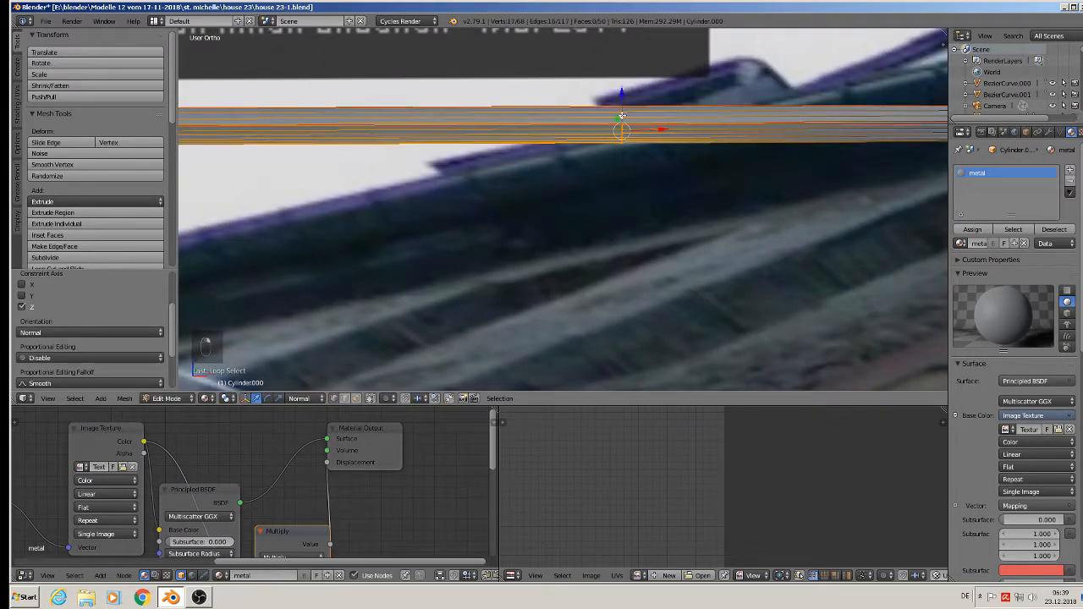
scroll(622, 115, "down", 5)
scroll(622, 115, "up", 2)
key("x")
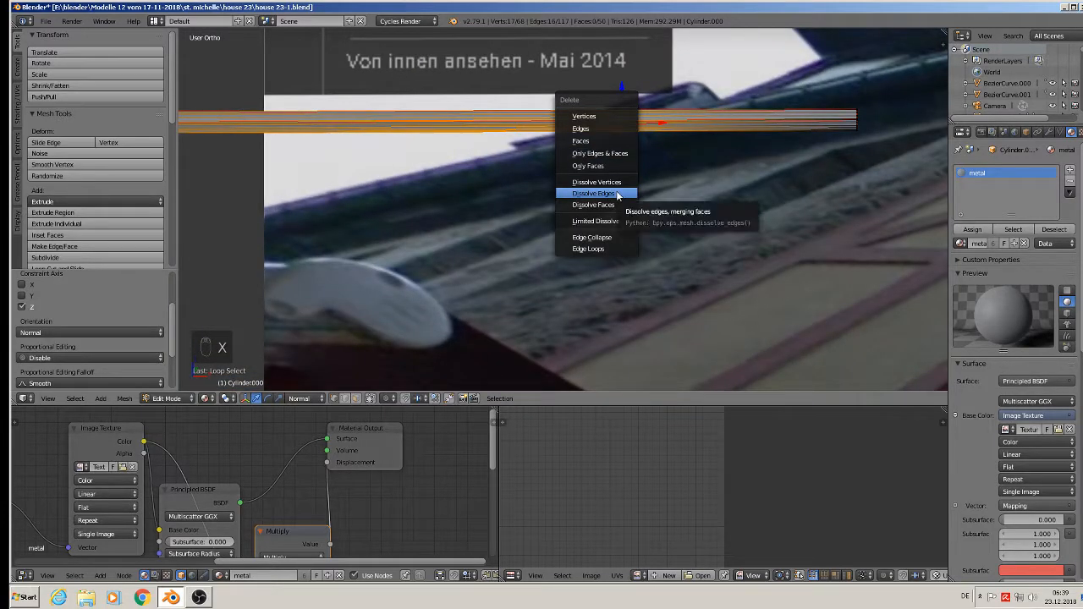
left_click(617, 196)
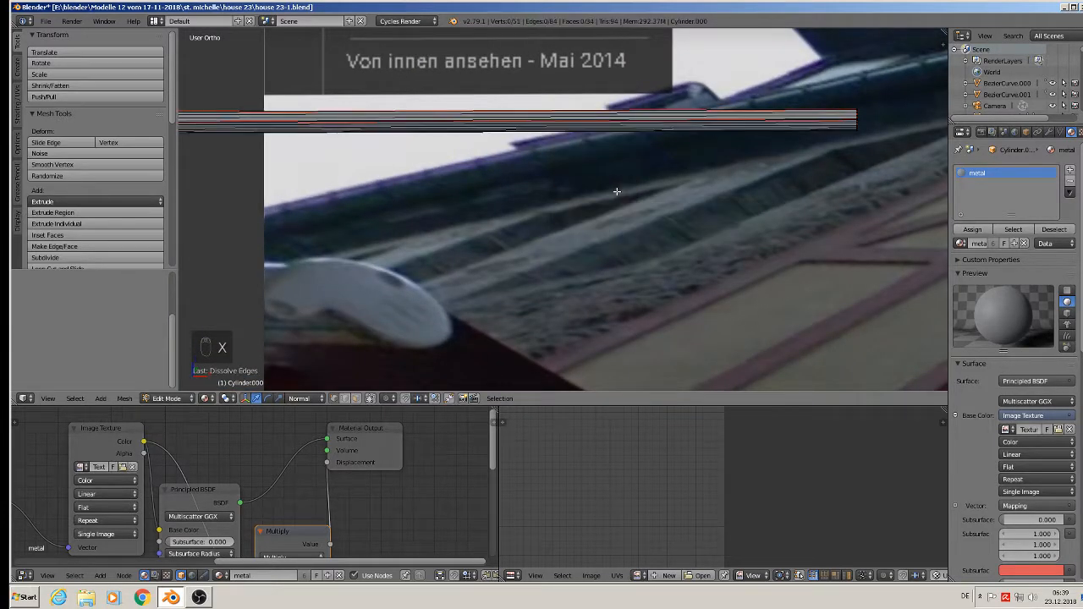
- Pull the gutter's end edge back so it stops at the right corner above the downpipe
scroll(829, 134, "down", 2)
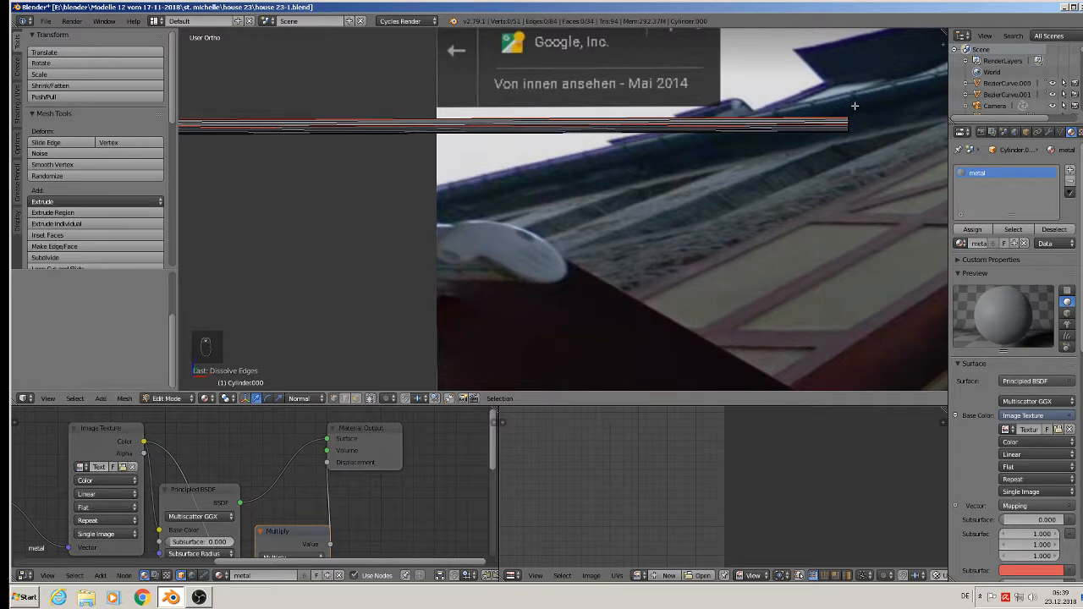
key("c")
left_click(843, 135)
scroll(781, 172, "down", 2)
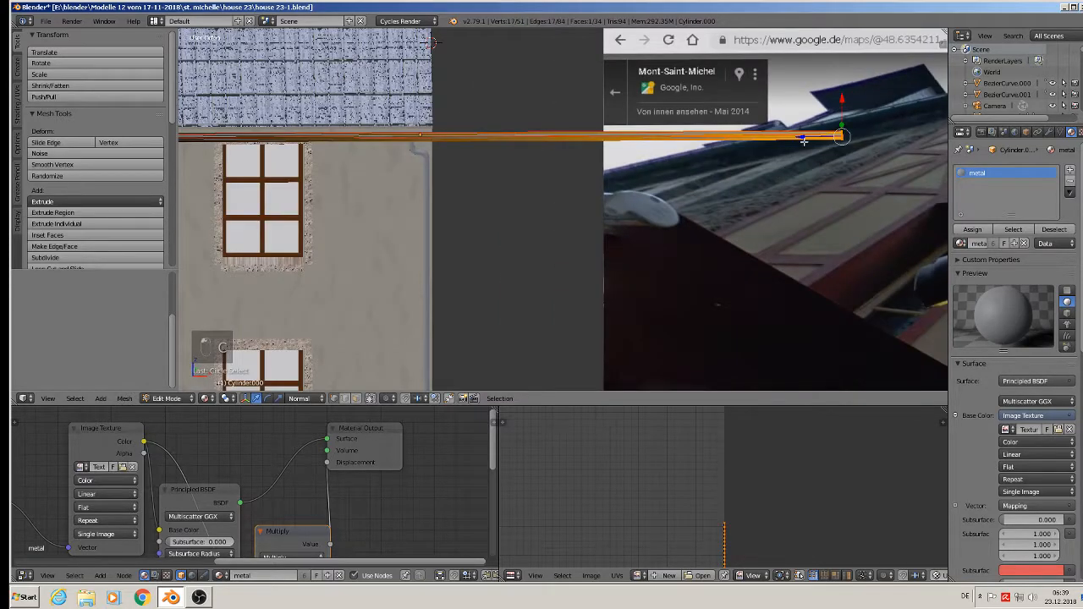
left_click_drag(801, 136, 394, 118)
scroll(394, 117, "up", 3)
middle_click_drag(436, 124, 406, 153)
scroll(406, 153, "up", 3)
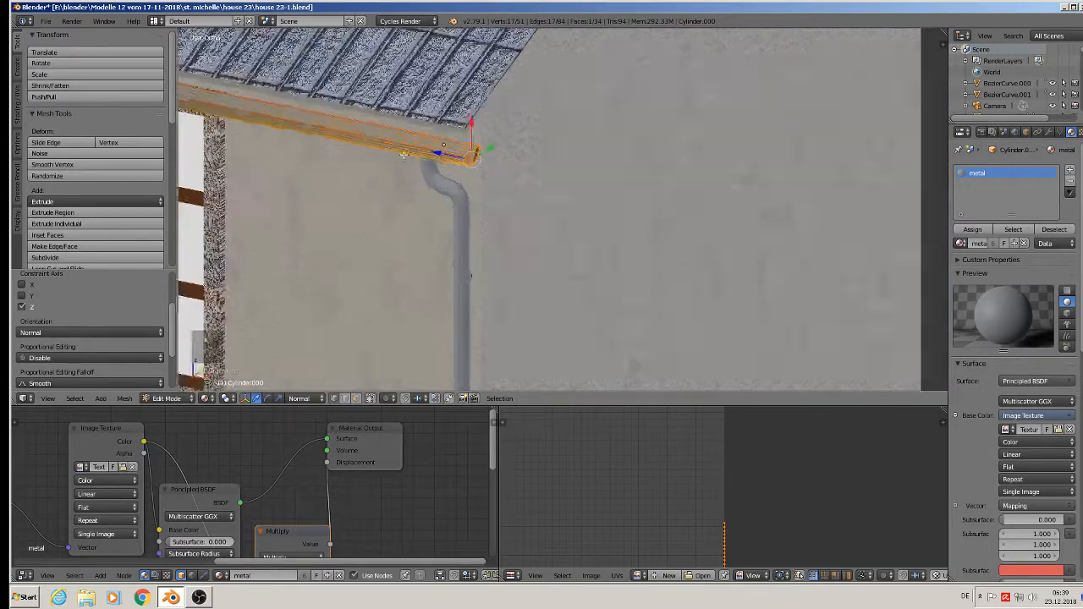
scroll(473, 169, "down", 2)
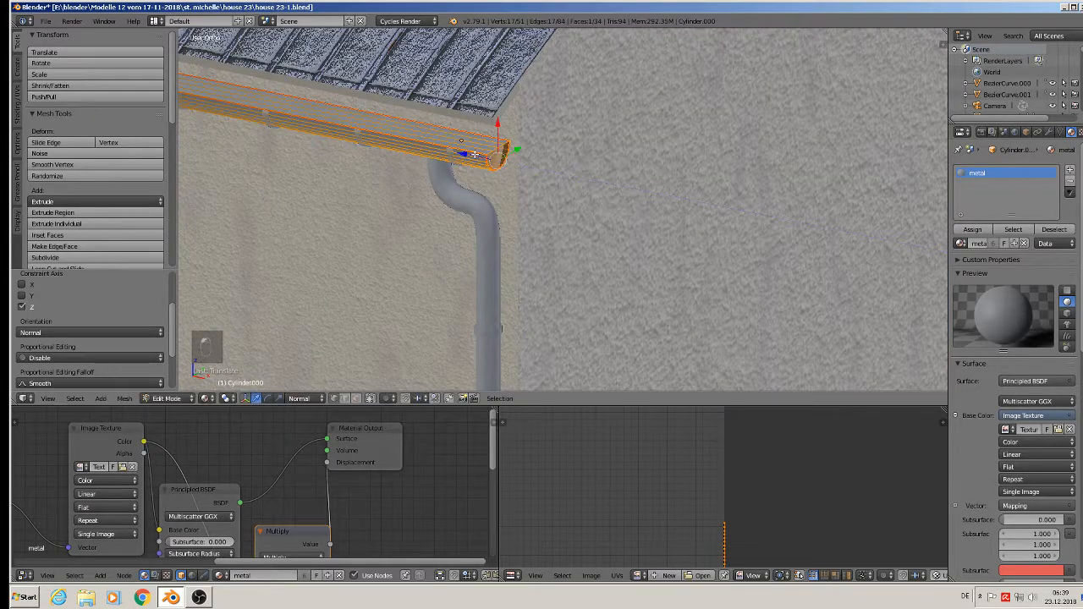
key("Tab")
scroll(452, 183, "down", 3)
middle_click_drag(448, 197, 611, 152)
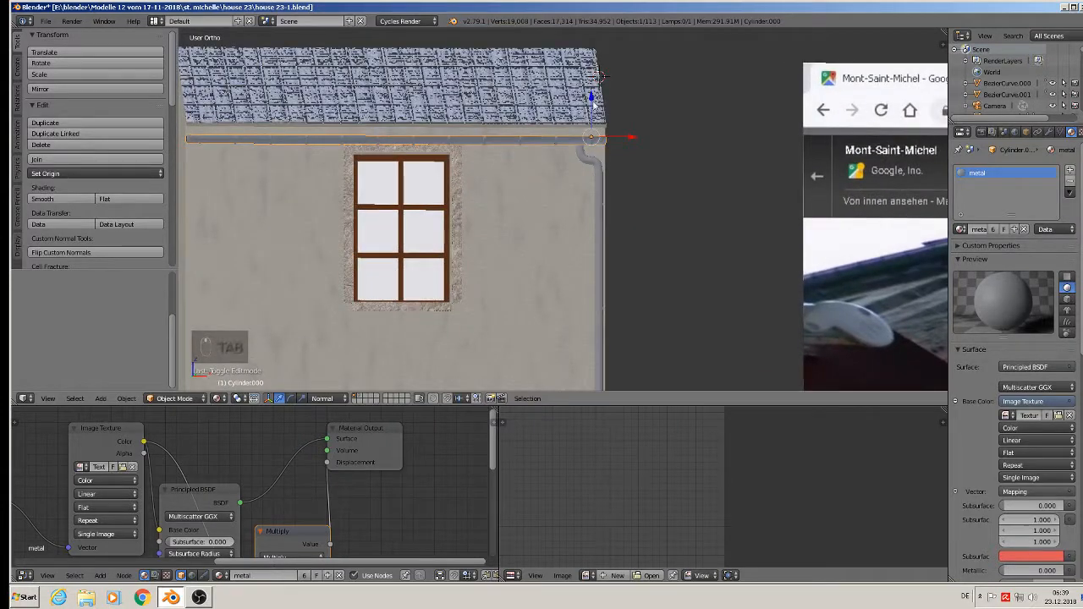
- Raise the gutter and the small bracket beneath it slightly
left_click_drag(591, 100, 588, 89)
right_click(237, 142)
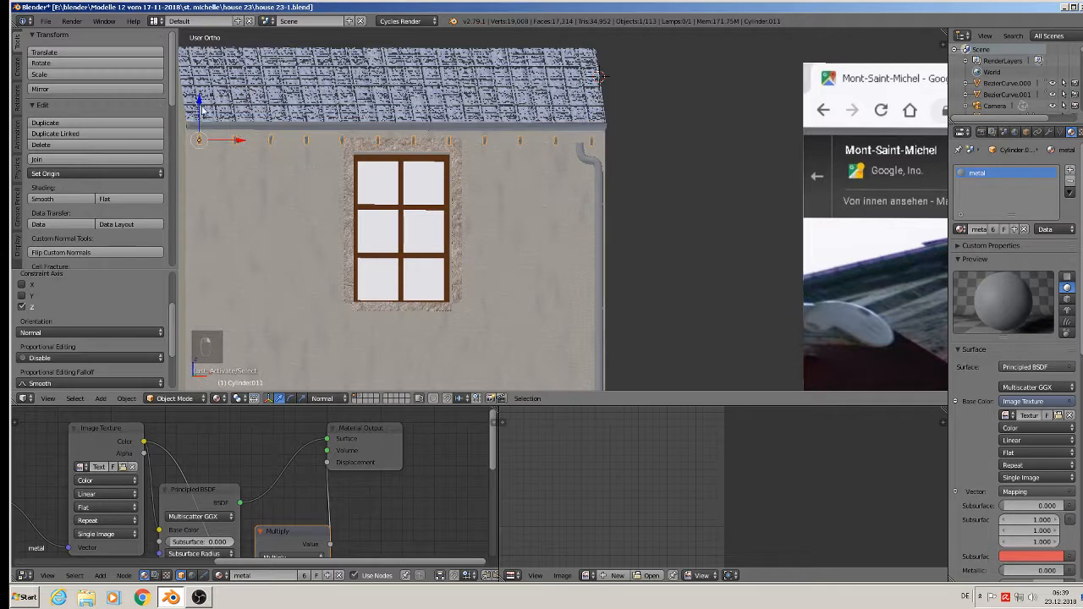
left_click_drag(203, 110, 203, 95)
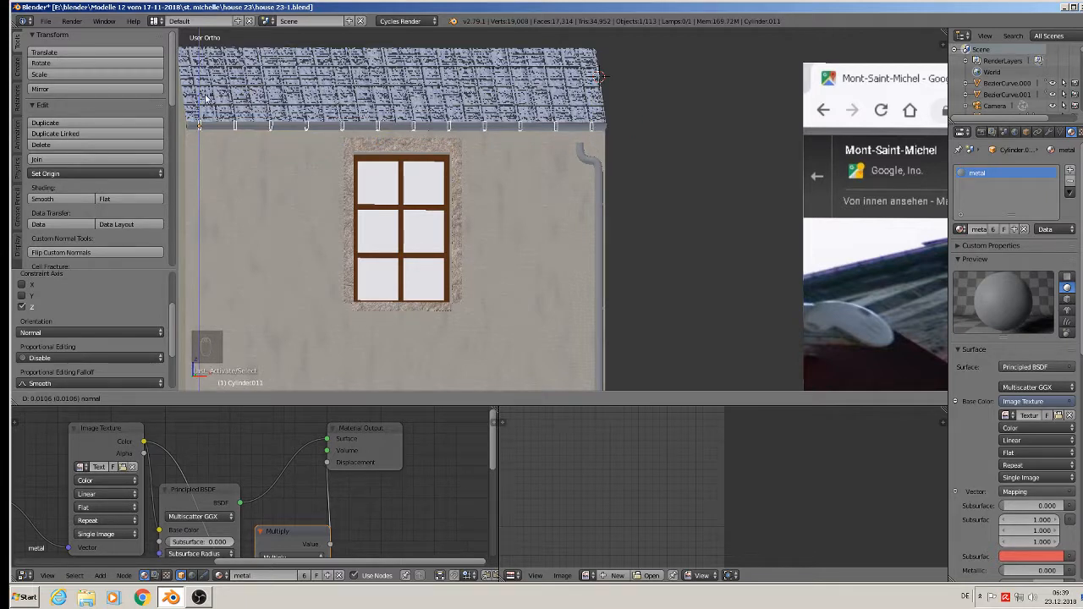
left_click_drag(203, 101, 202, 102)
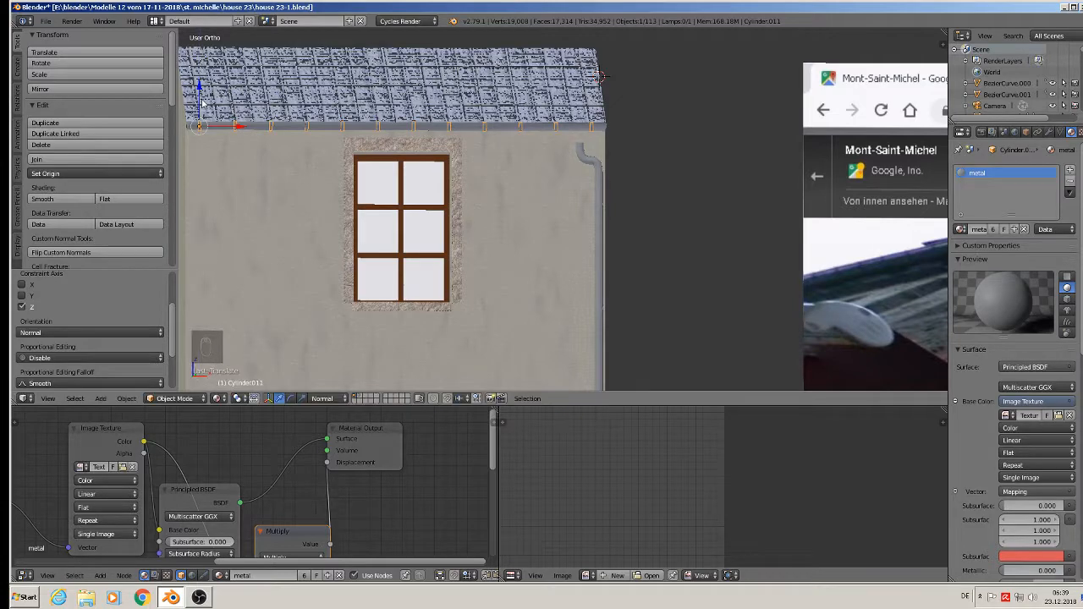
- Move downpipe BezierCurve.000 up so it meets the gutter
right_click(583, 166)
left_click_drag(544, 121, 543, 109)
scroll(586, 211, "down", 3)
middle_click_drag(674, 174, 671, 93, "shift")
scroll(635, 278, "down", 2)
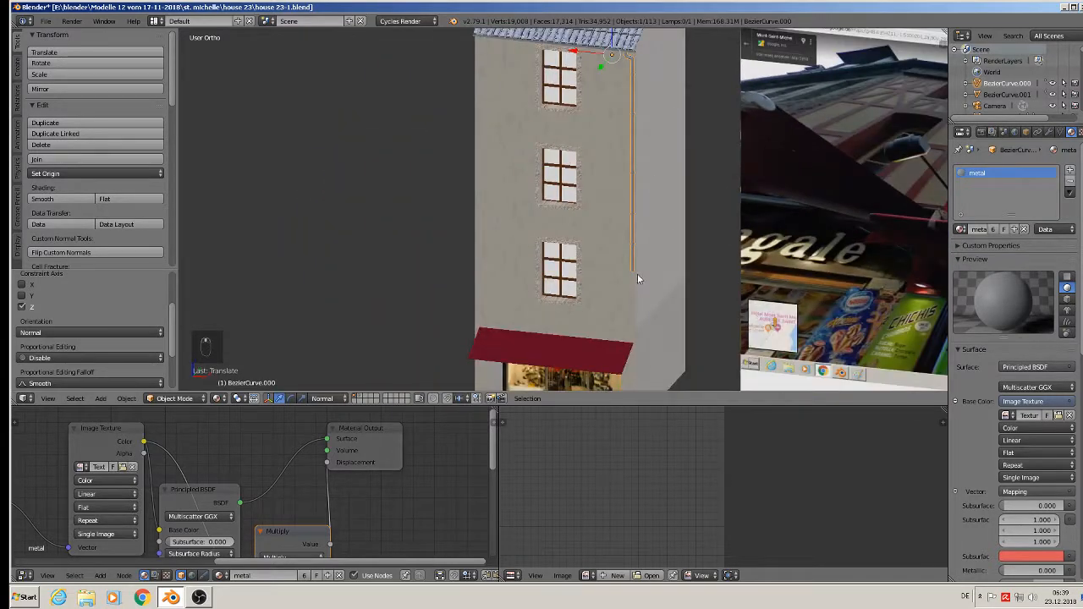
- Extrude the downpipe's bottom ring down to street level
scroll(636, 277, "up", 5)
key("Tab")
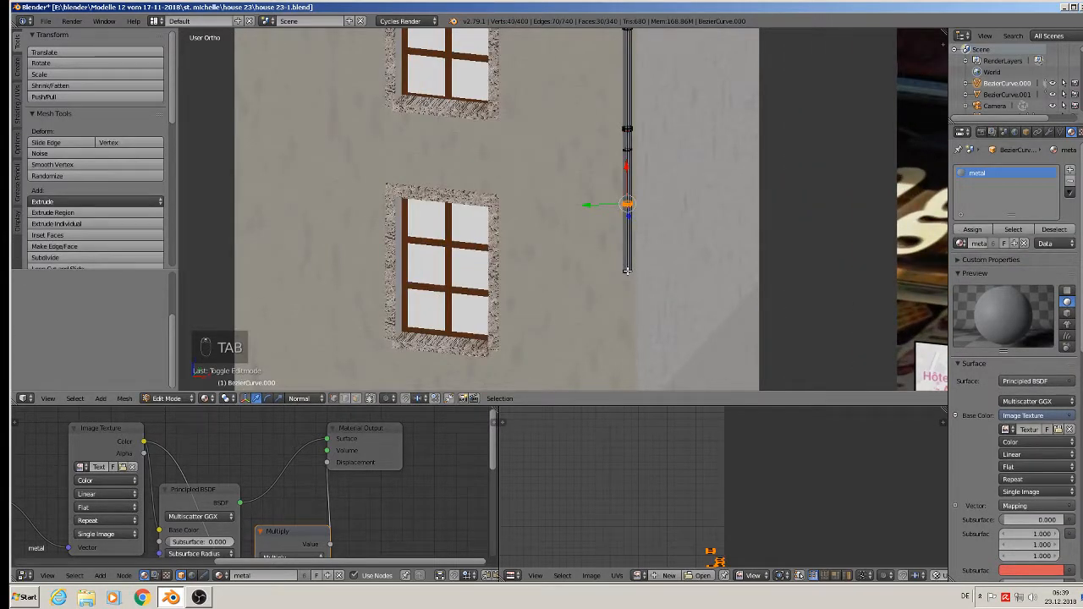
right_click(628, 271, "alt")
scroll(656, 286, "down", 4)
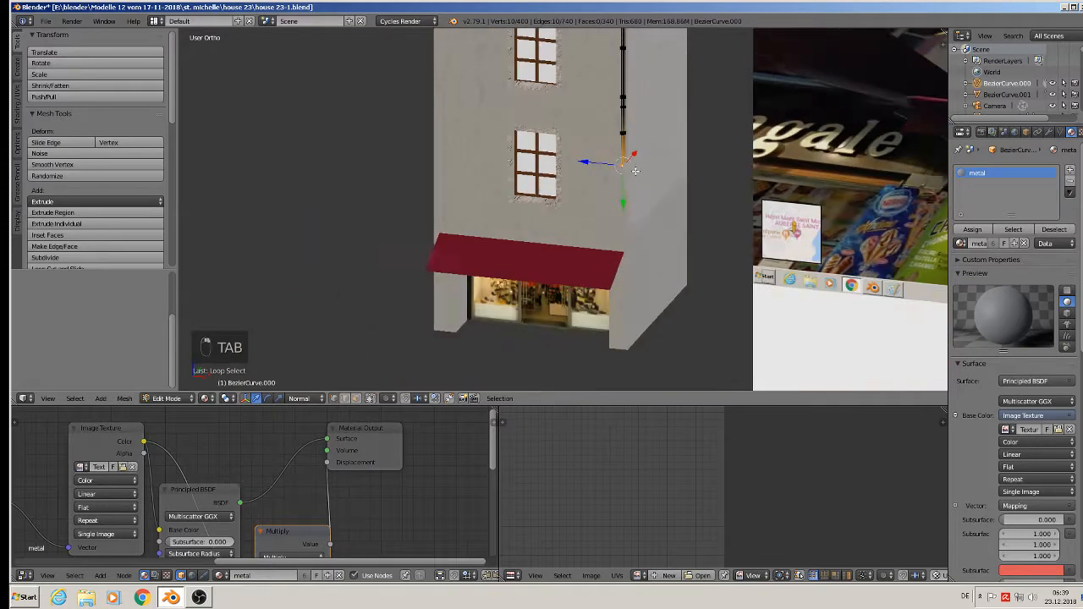
key("e")
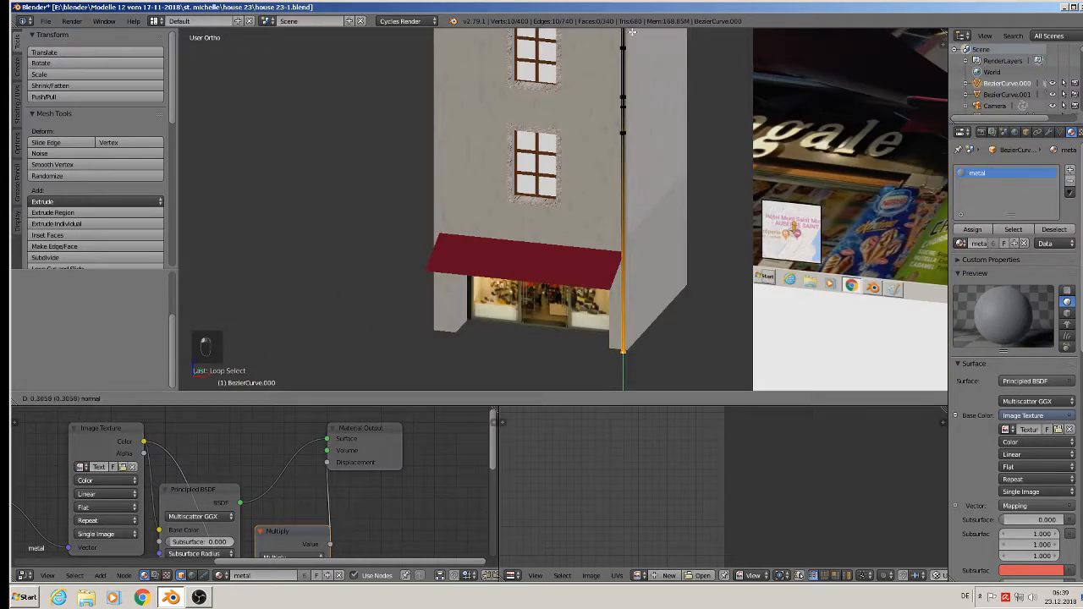
left_click(630, 30)
- Select a whole clamp on the pipe with L, undoing a trial Alt+D duplicate
scroll(634, 101, "up", 7)
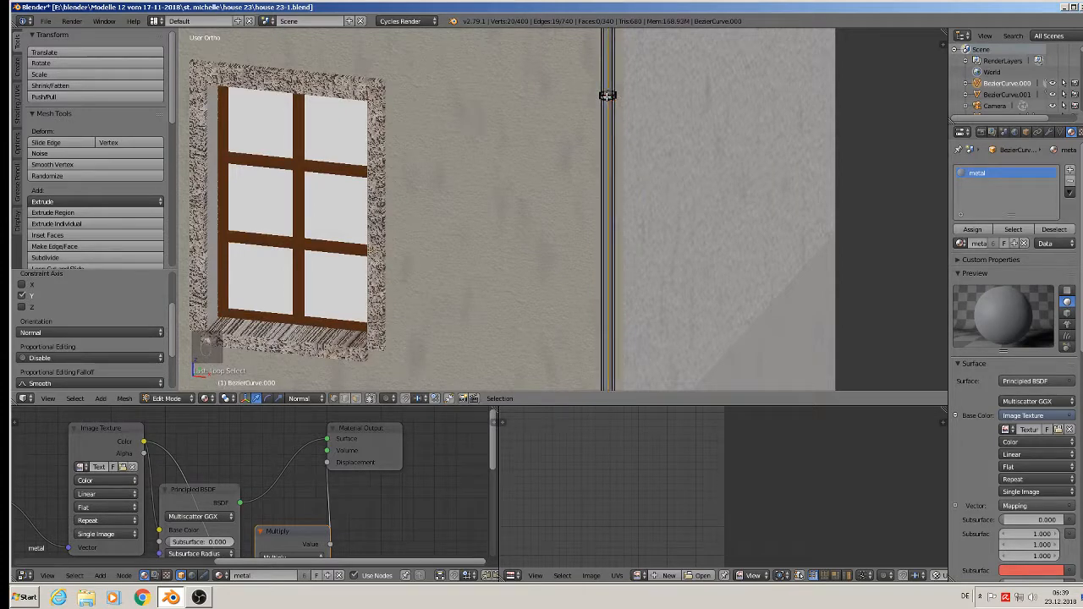
left_click(606, 96, "alt")
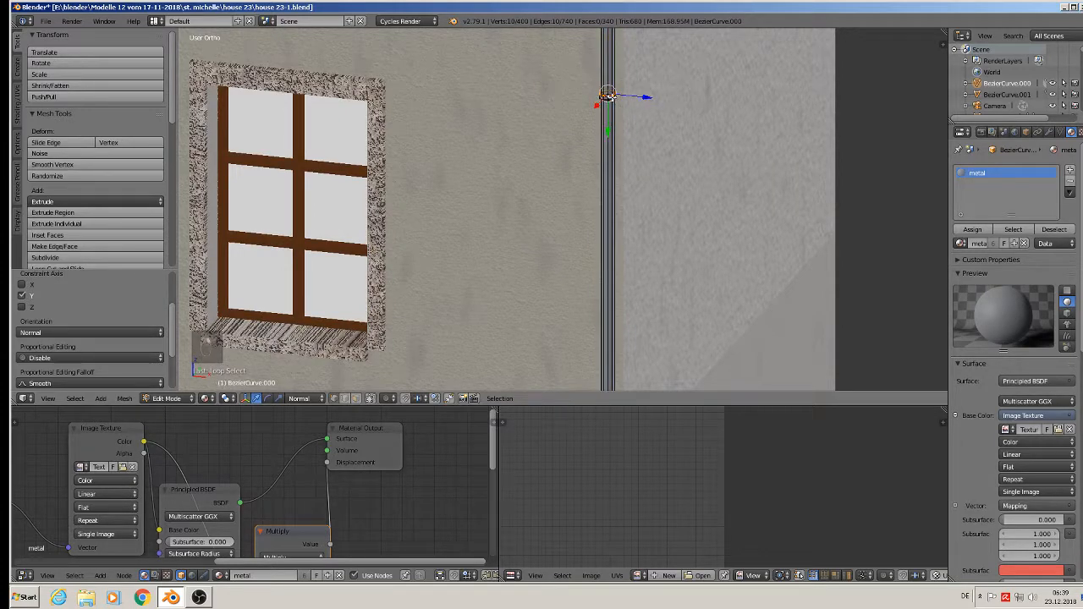
key("l")
scroll(626, 153, "down", 5)
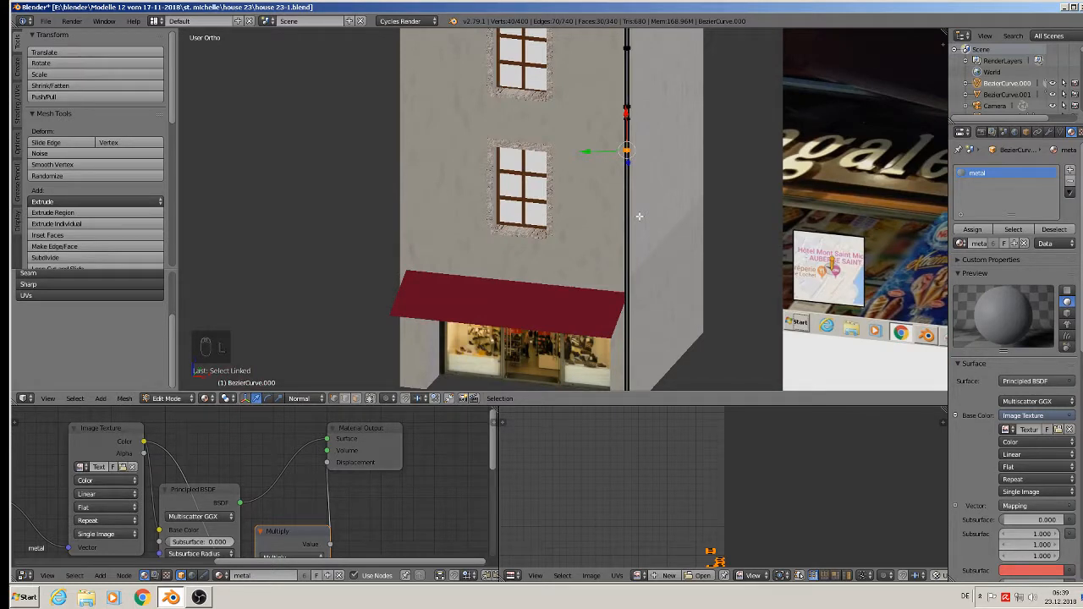
key("alt+d")
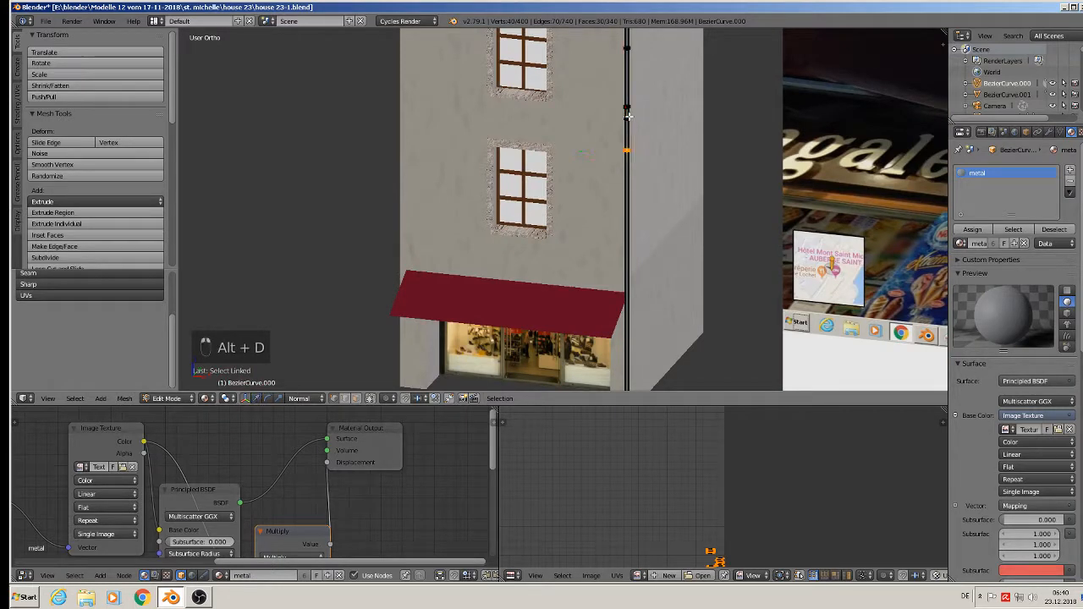
left_click(626, 108)
key("ctrl+z")
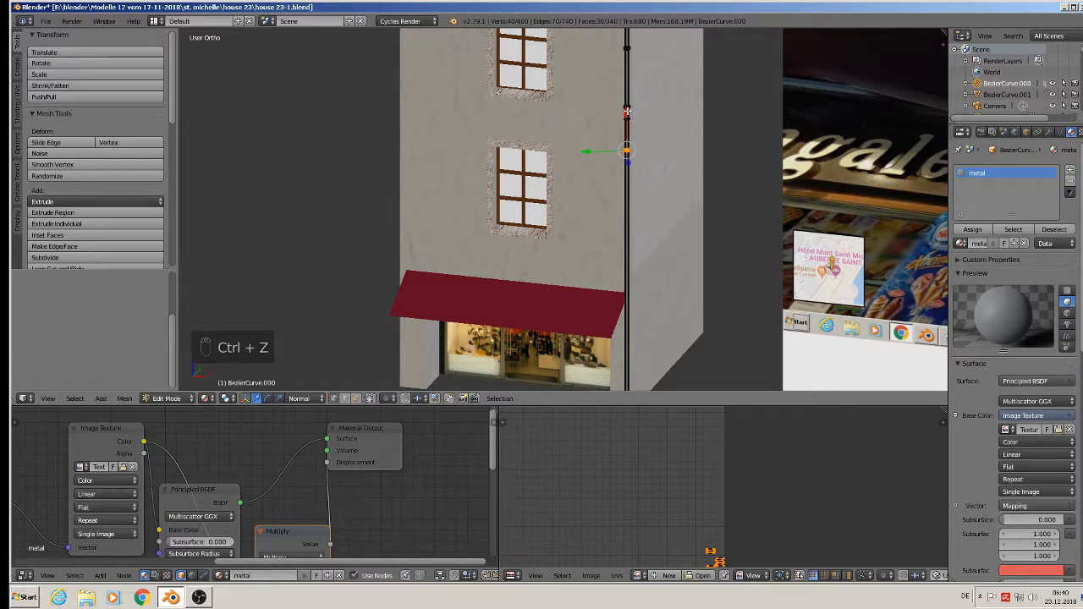
- Reselect the full clamp ring after undoing a trial move down the pipe
key("alt+d")
right_click(626, 112)
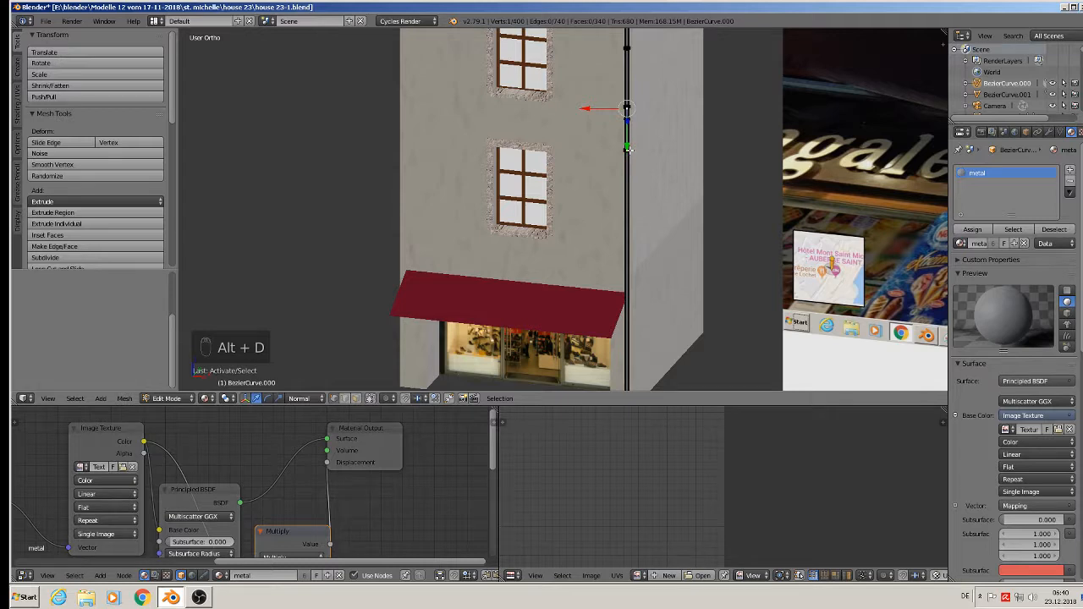
key("l")
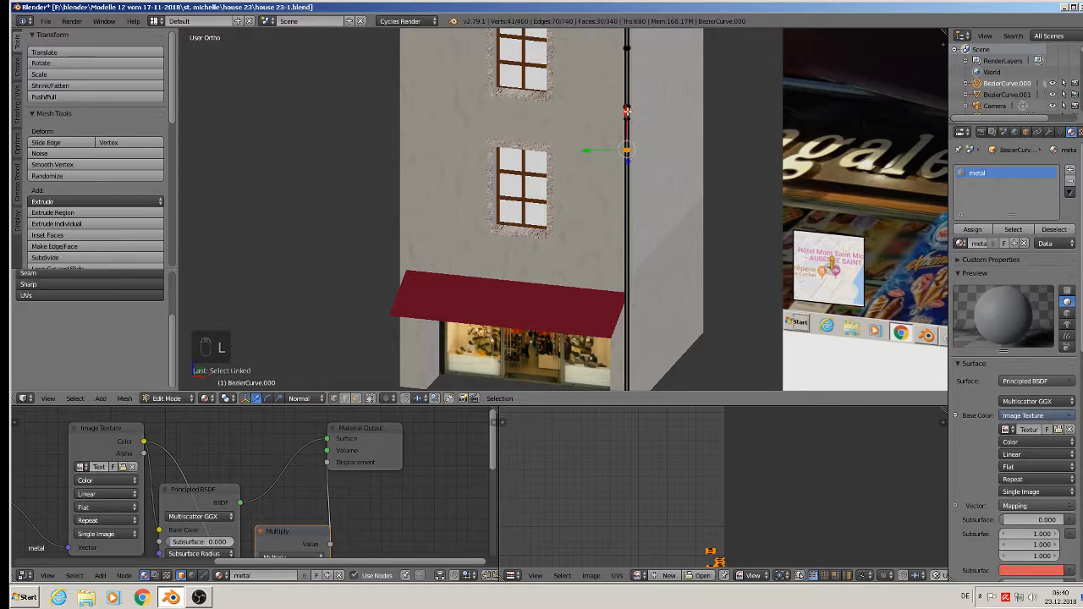
left_click_drag(627, 112, 626, 128)
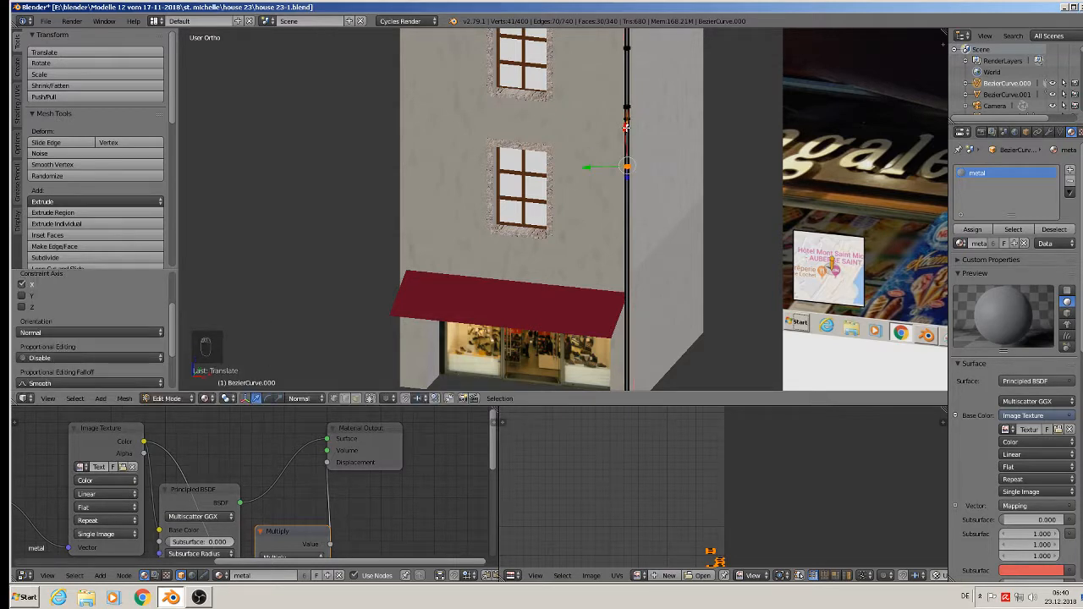
key("ctrl+z")
scroll(639, 137, "up", 13)
key("a")
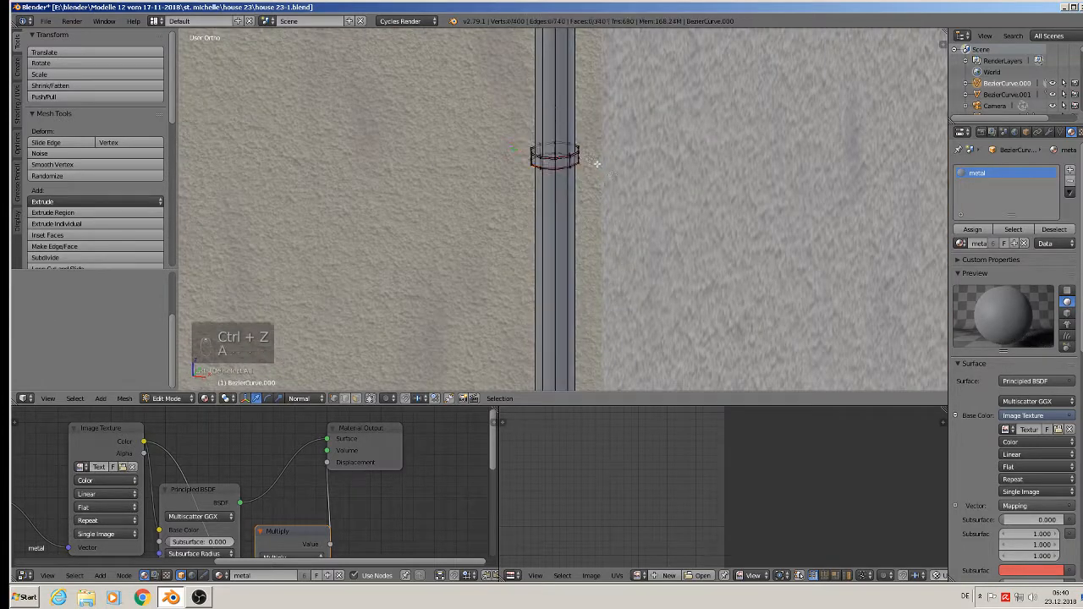
key("l")
scroll(592, 186, "down", 10)
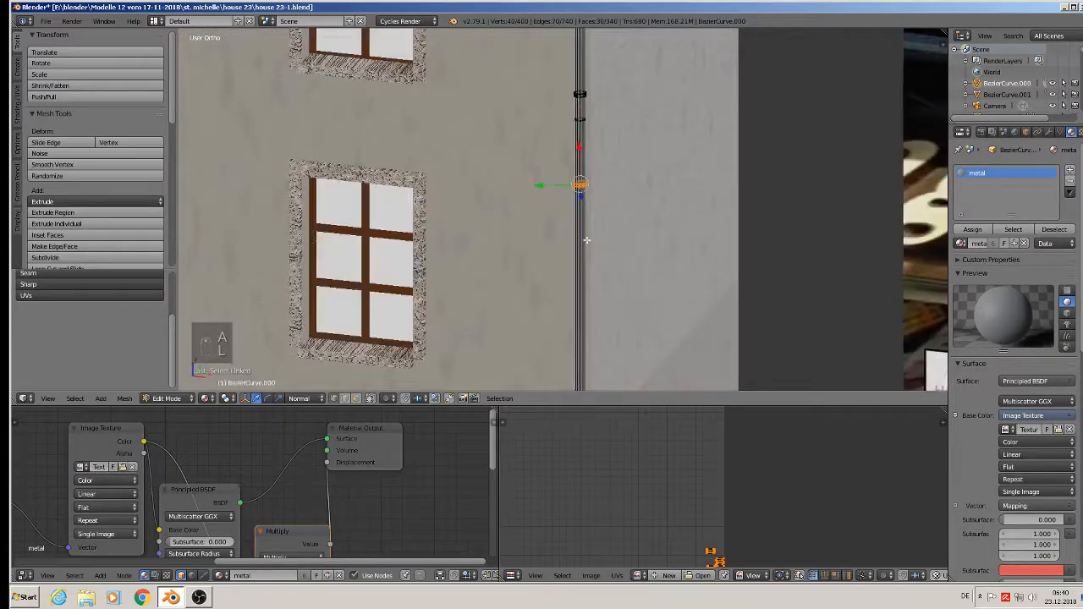
scroll(613, 269, "down", 2)
middle_click_drag(606, 285, 574, 242, "shift")
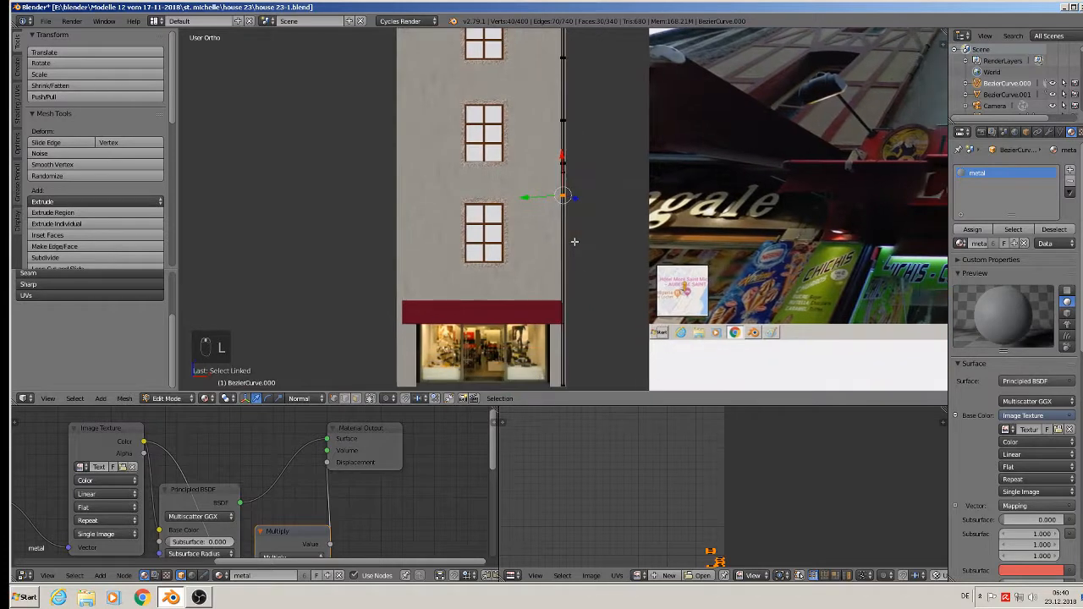
- Place five Shift+D copies of the clamp spaced down the downpipe, then leave Edit Mode
key("shift+d")
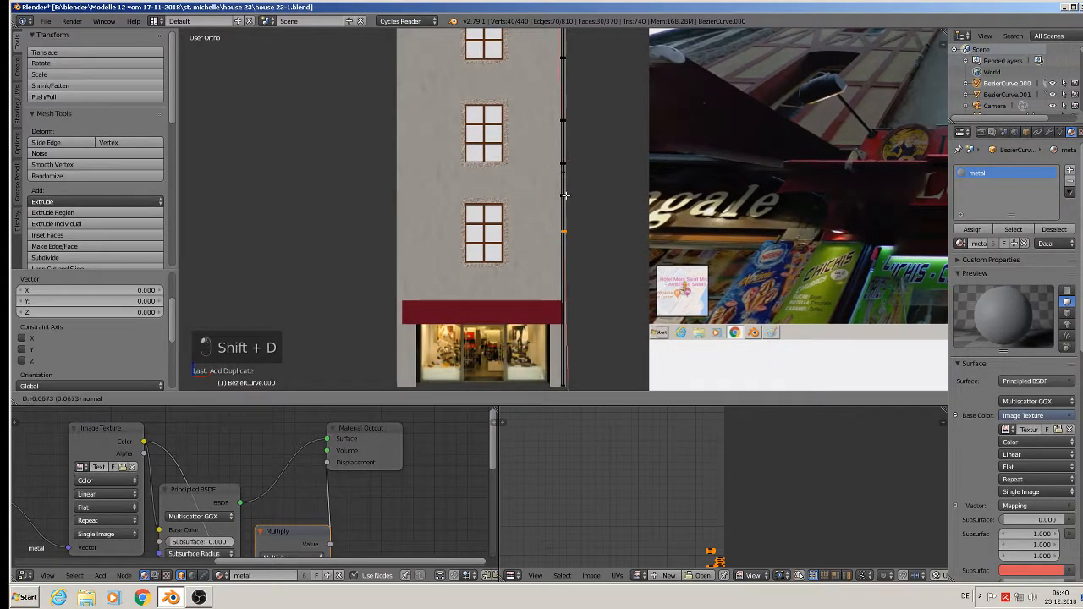
left_click(563, 194)
key("shift+d")
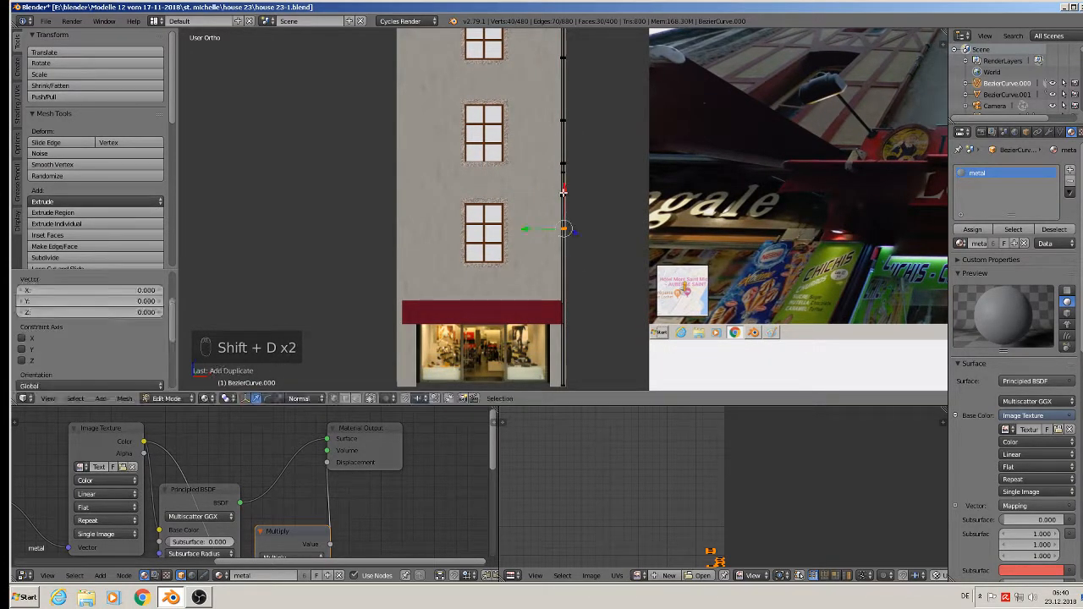
left_click_drag(565, 223, 563, 224)
key("shift+d")
left_click(563, 224)
key("shift+d")
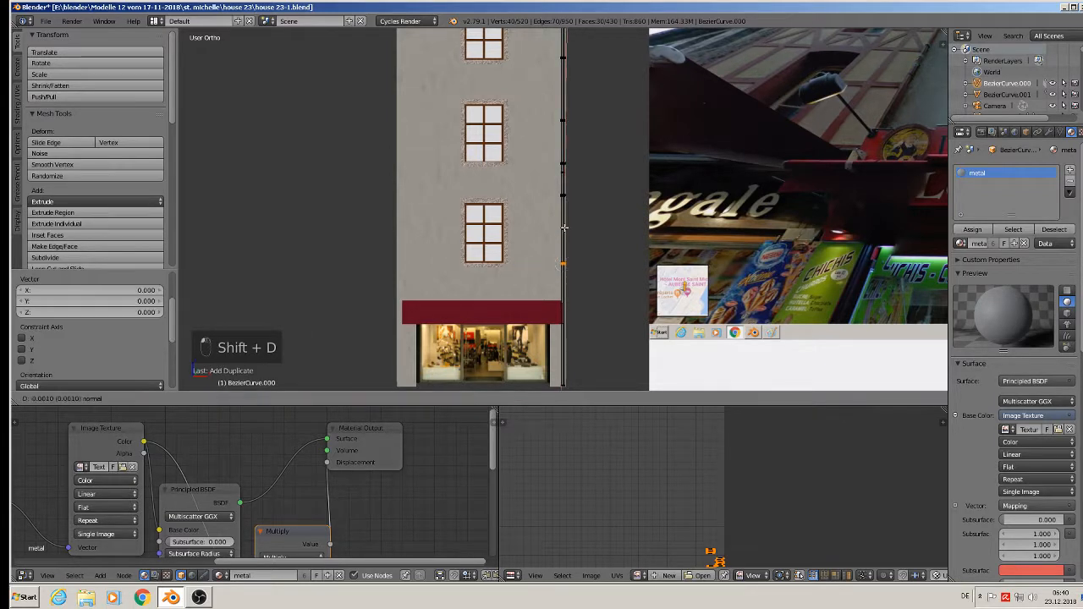
left_click(565, 255)
left_click_drag(566, 254, 558, 326)
key("shift+d")
left_click(565, 291)
key("Tab")
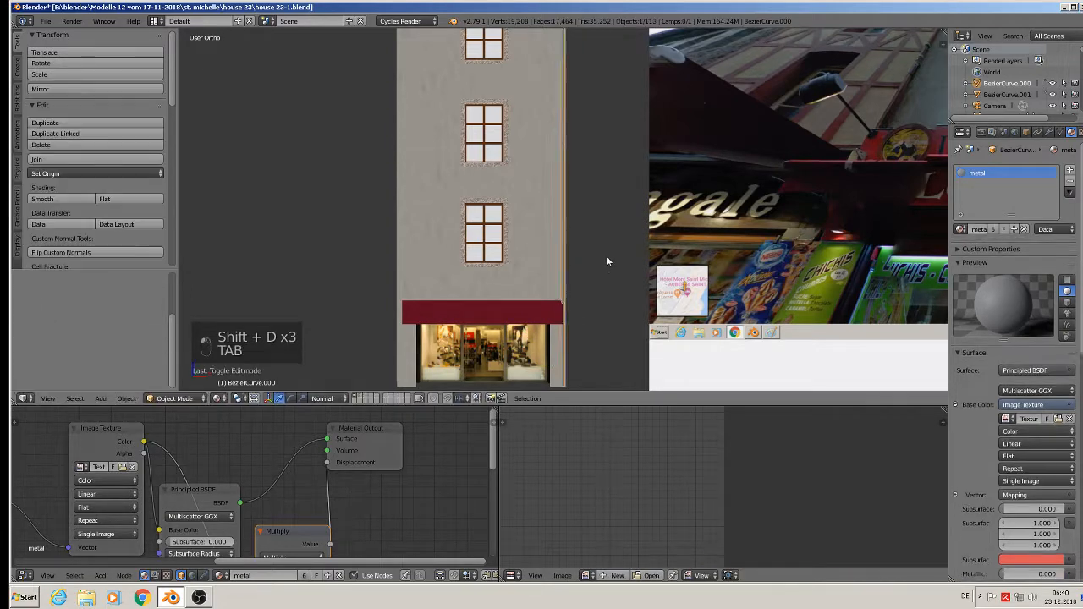
- Deselect everything and save the house file
scroll(605, 255, "down", 3)
mouse_move(607, 246)
middle_mouse_down()
mouse_move(569, 249)
mouse_move(611, 261)
middle_mouse_up()
scroll(569, 249, "up", 3)
key("a")
key("a")
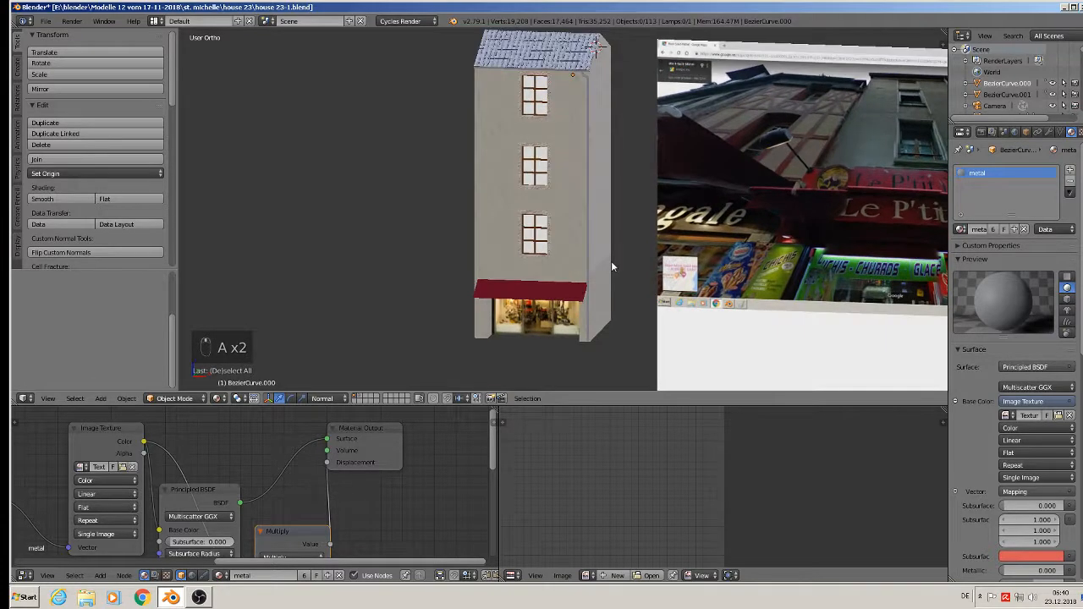
left_click(46, 21)
left_click(91, 108)
- Set the transform orientation to Global
middle_click_drag(575, 253, 513, 300)
scroll(490, 292, "up", 2)
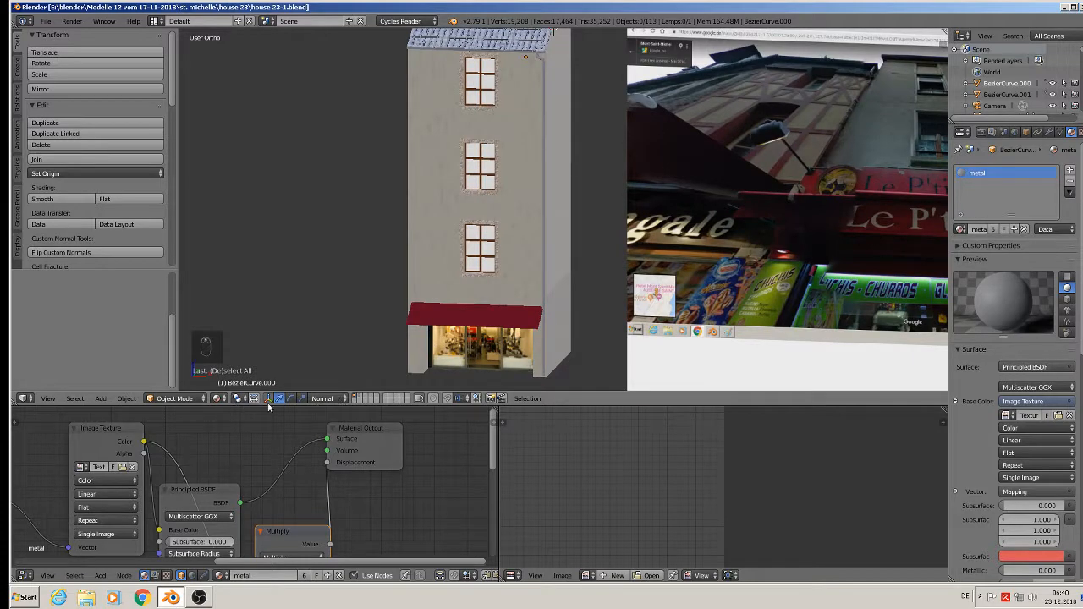
left_click(339, 399)
left_click(351, 385)
- Inspect the facade in Rendered shading, then return to Material Preview
left_click(223, 400)
left_click(250, 318)
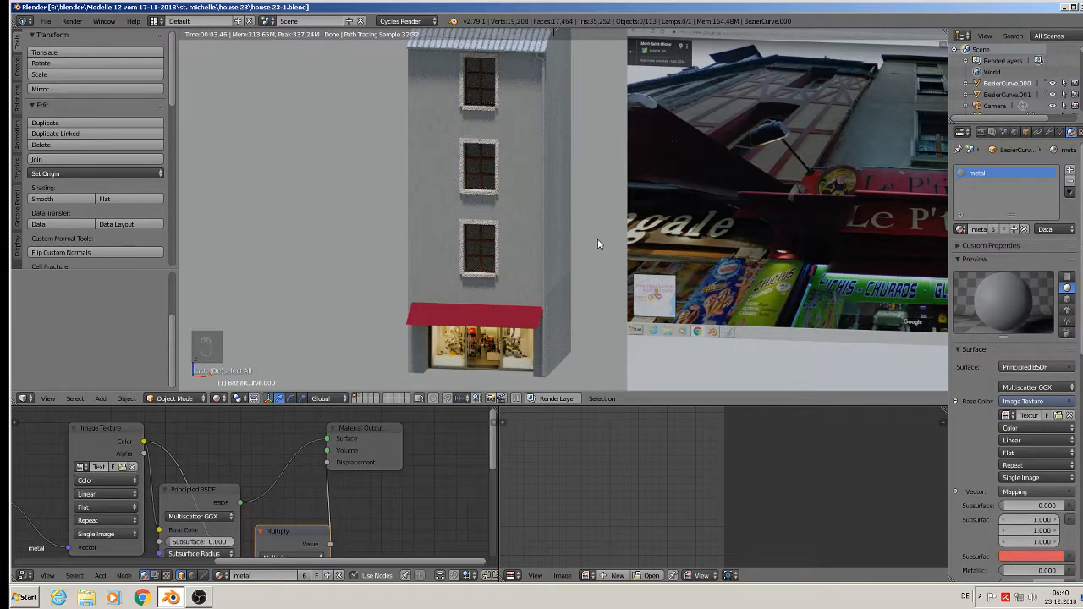
middle_click_drag(483, 56, 522, 150)
scroll(524, 159, "down", 1)
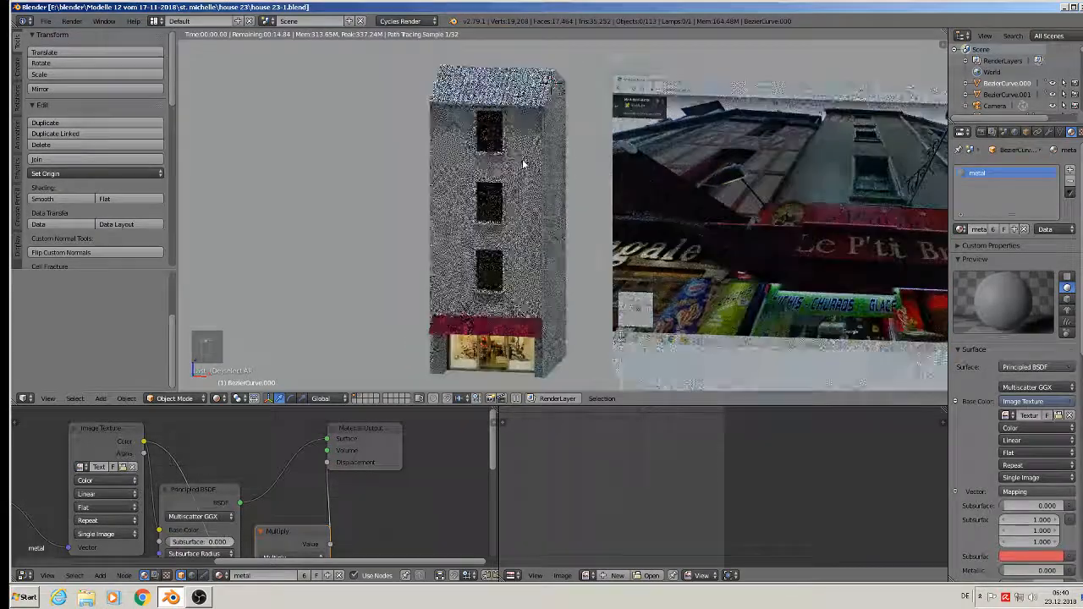
scroll(559, 273, "up", 1)
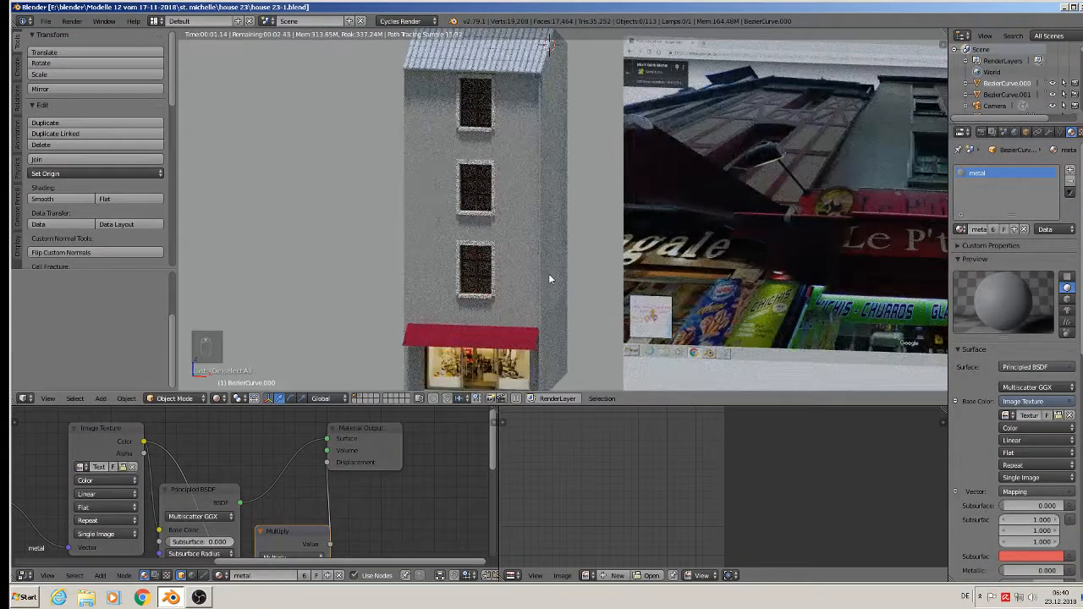
middle_click_drag(548, 279, 513, 260, "shift")
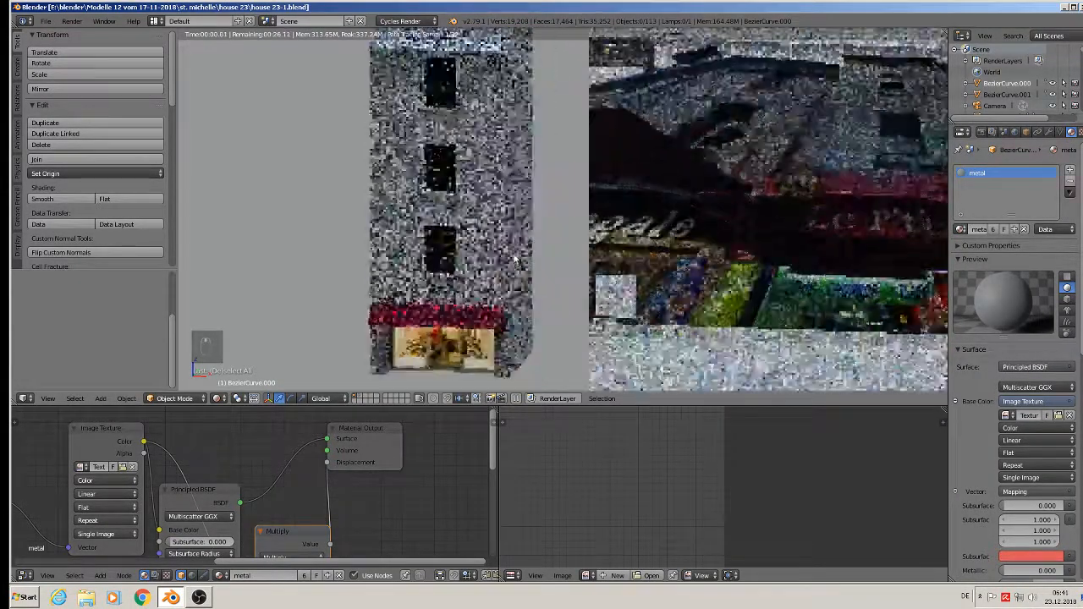
left_click(221, 398)
left_click(254, 336)
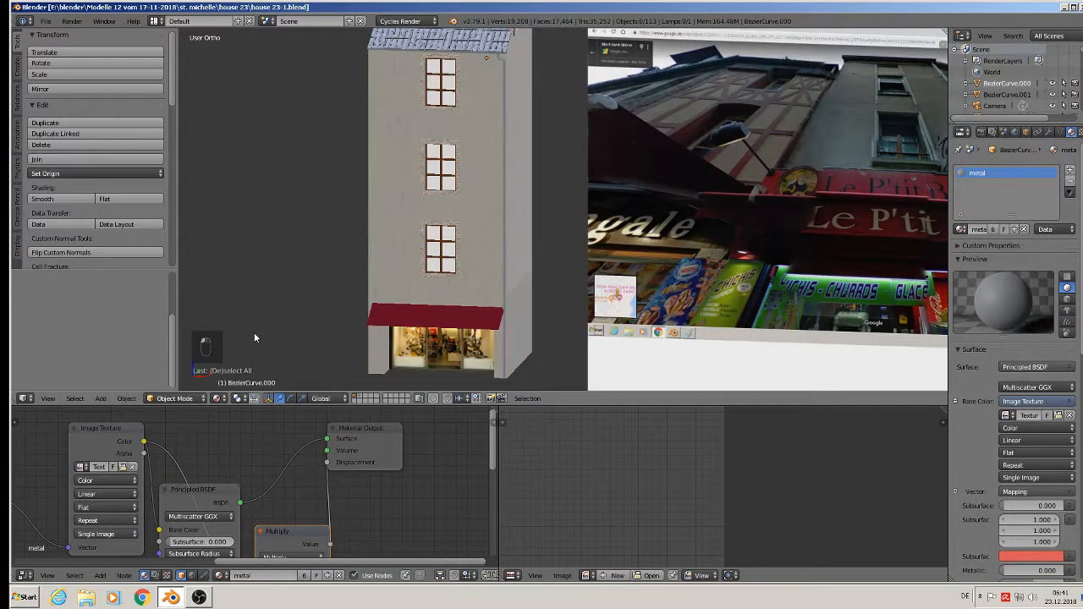
left_click(45, 20)
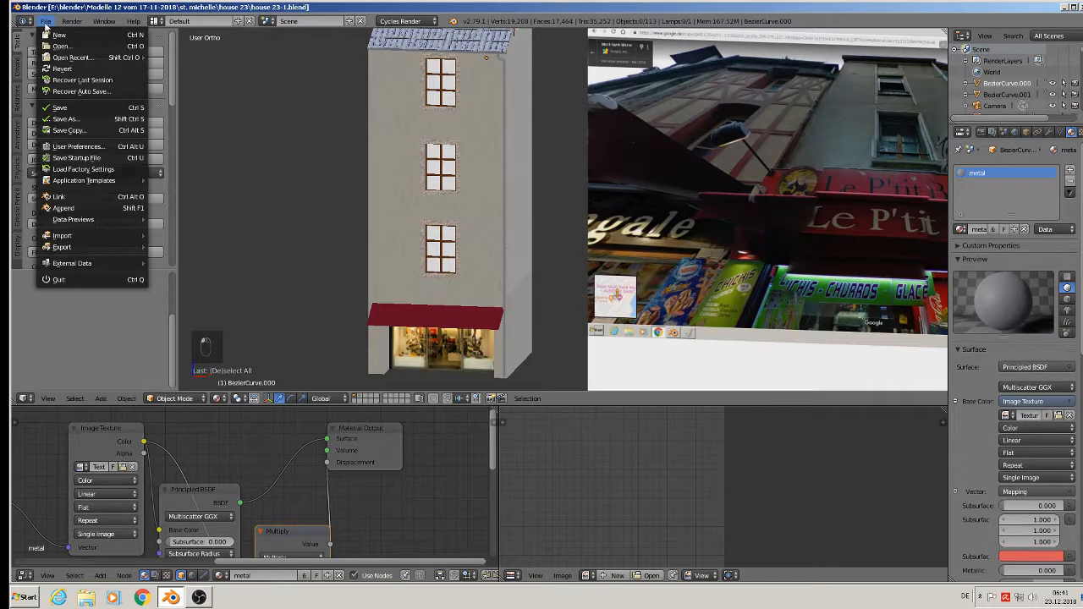